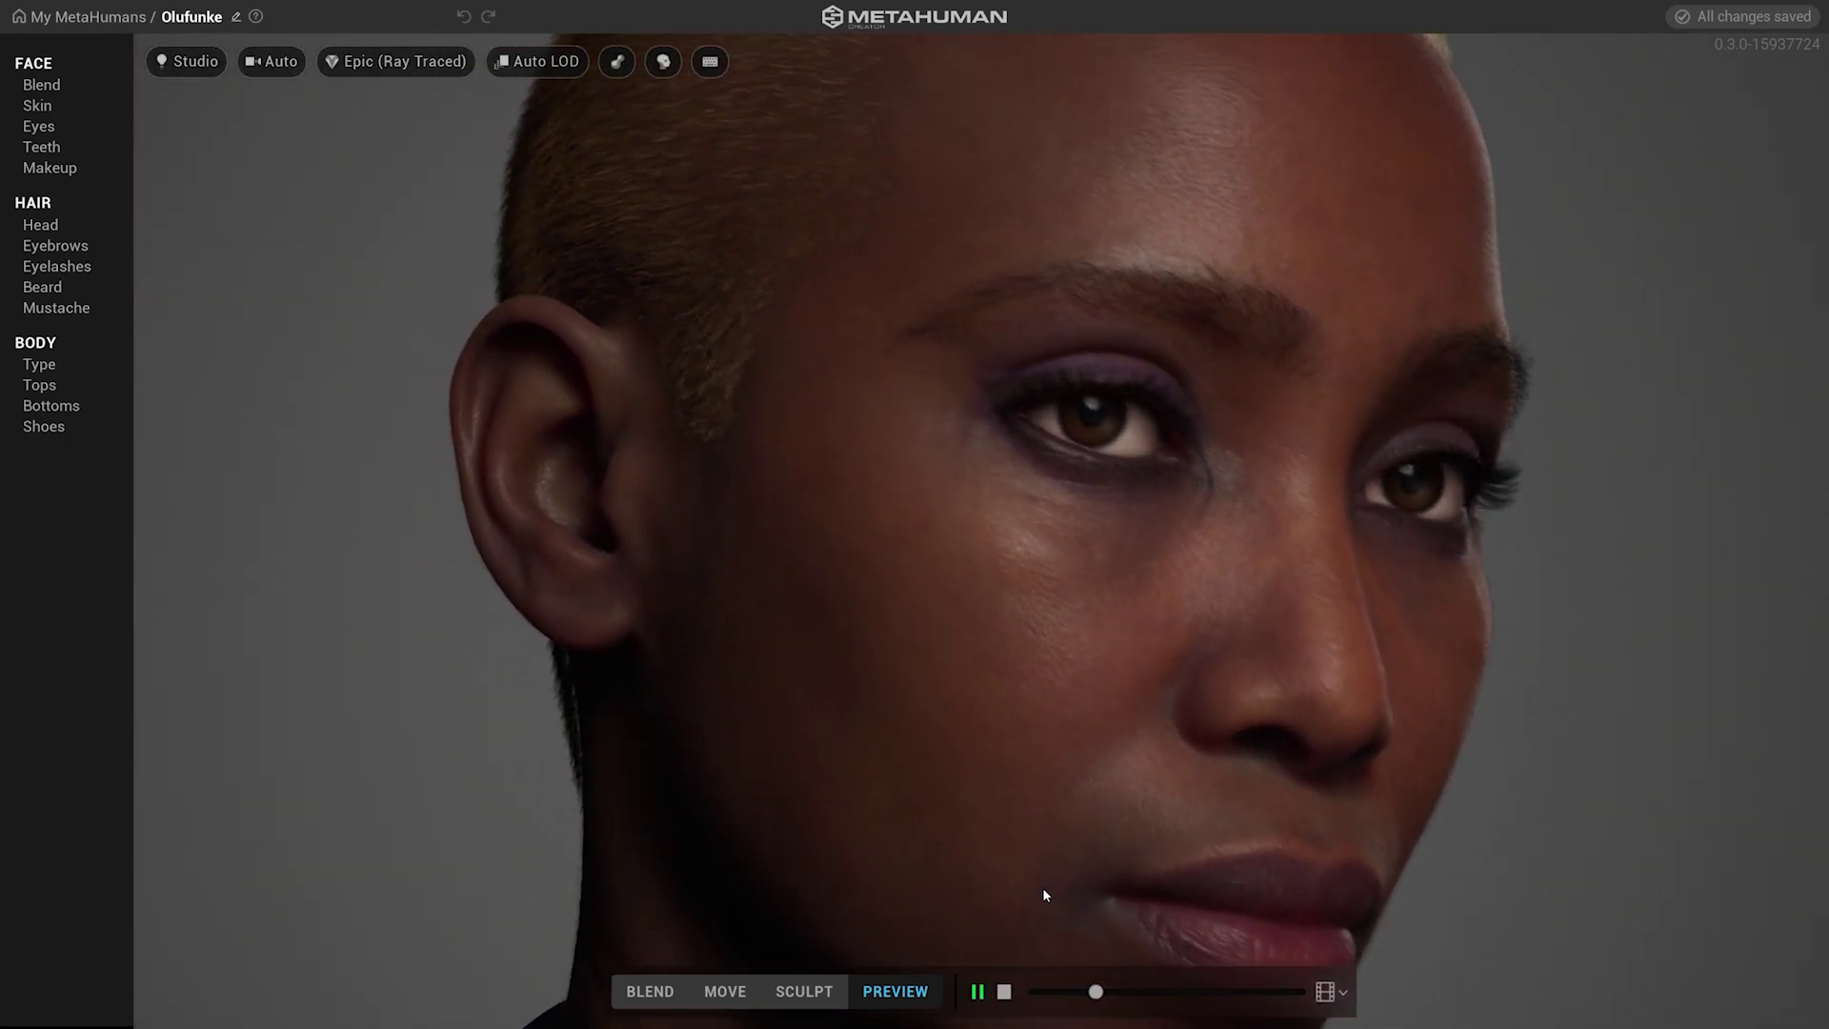
key("1")
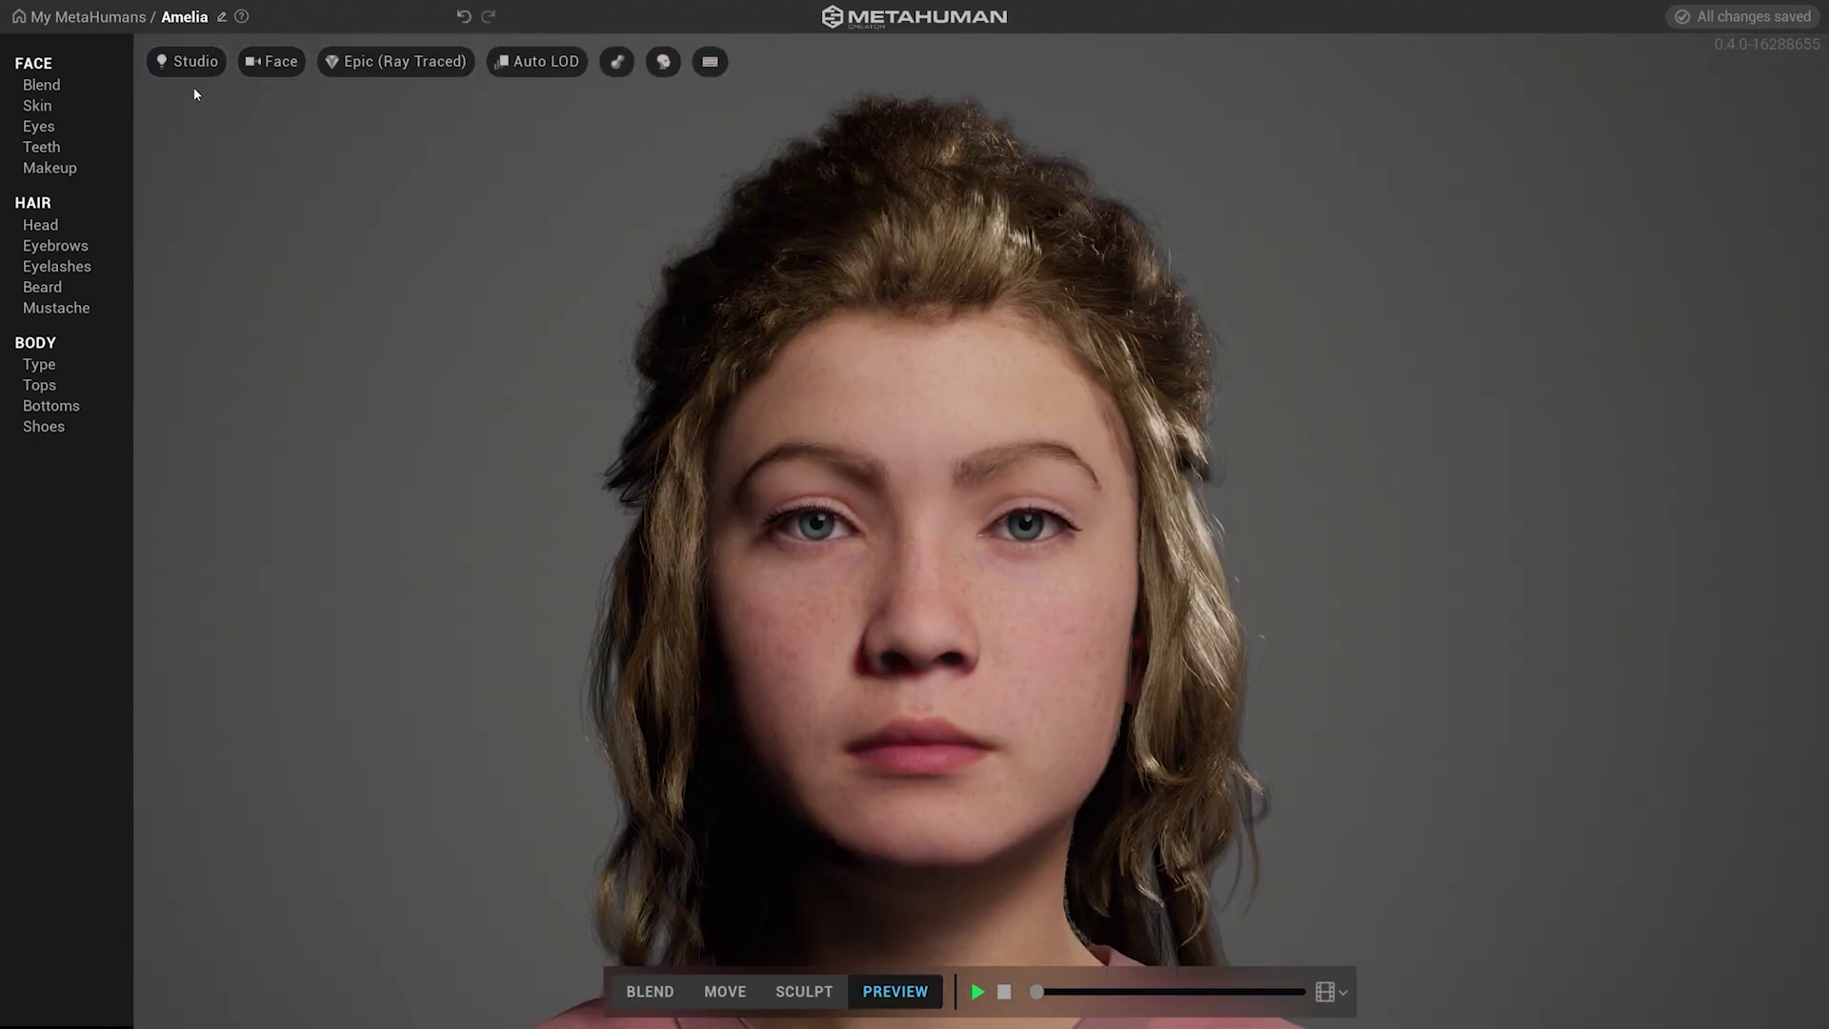
Preview the character's face up close in the Indoor and Outdoor lighting environments, viewing it from different angles
left_click(196, 60)
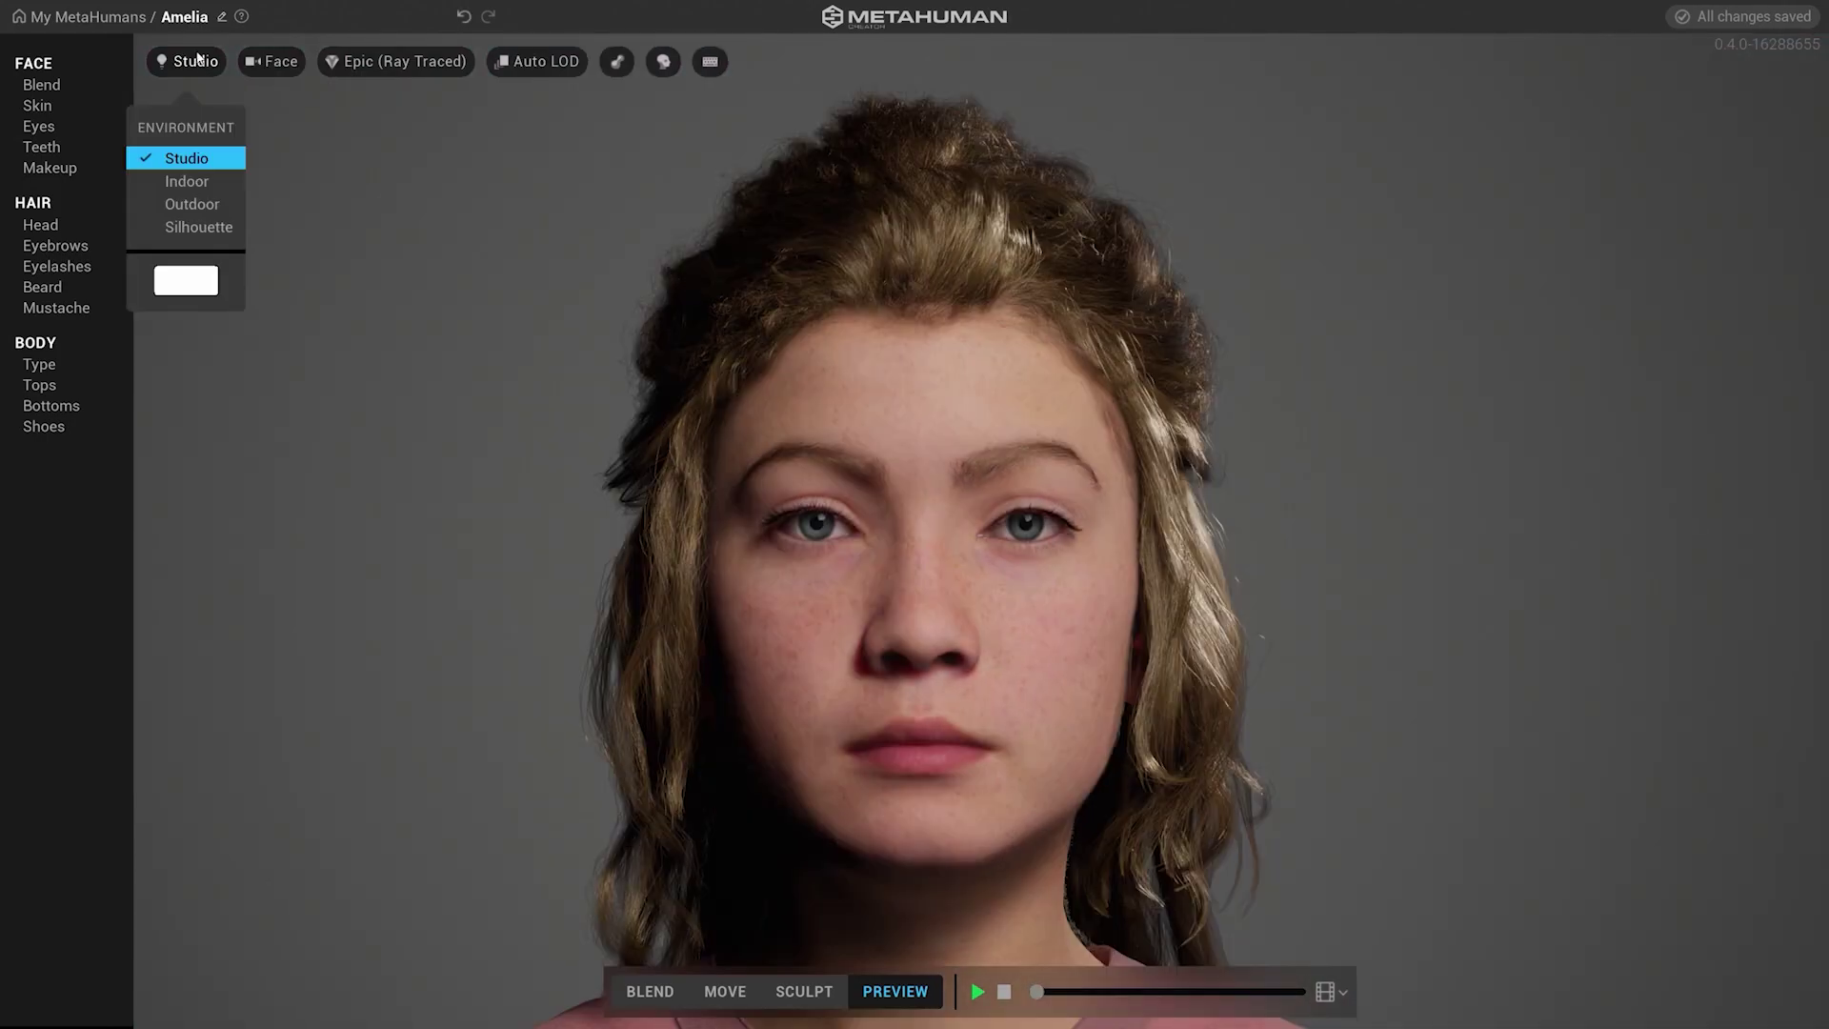
left_click(186, 181)
scroll(962, 547, "up", 5)
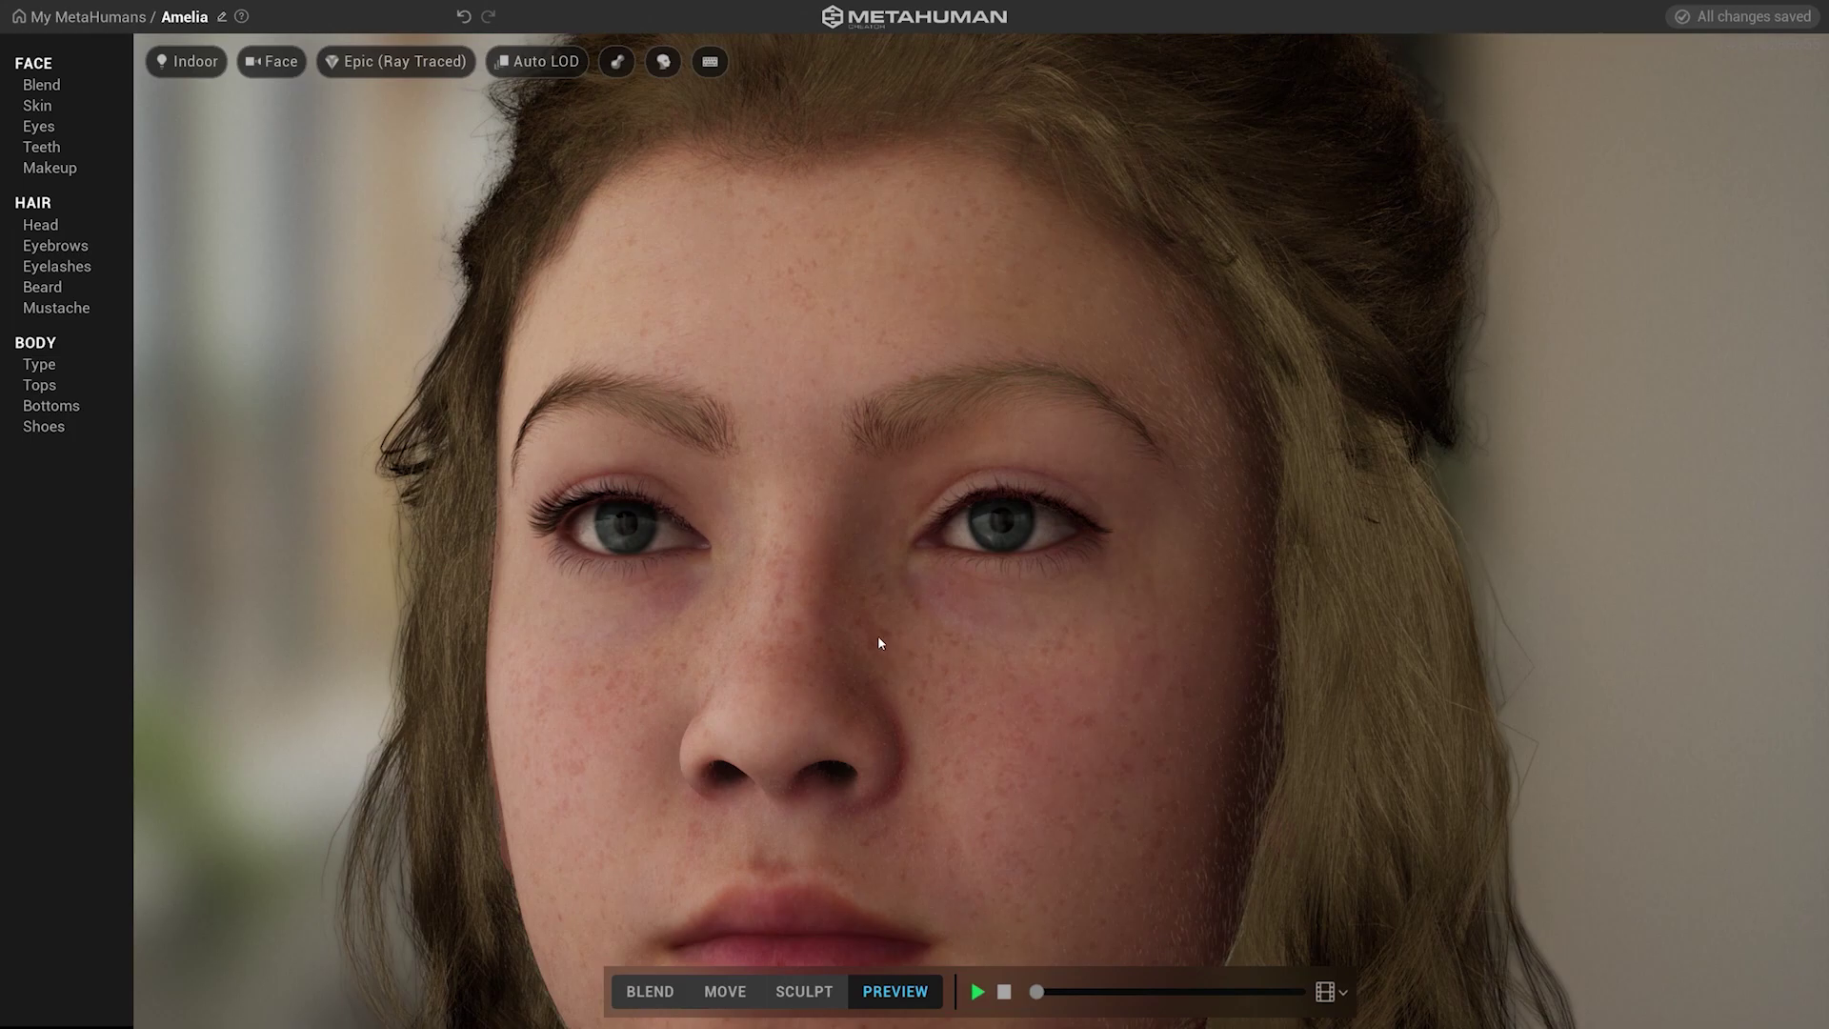
left_click_drag(879, 642, 734, 651)
left_click(190, 60)
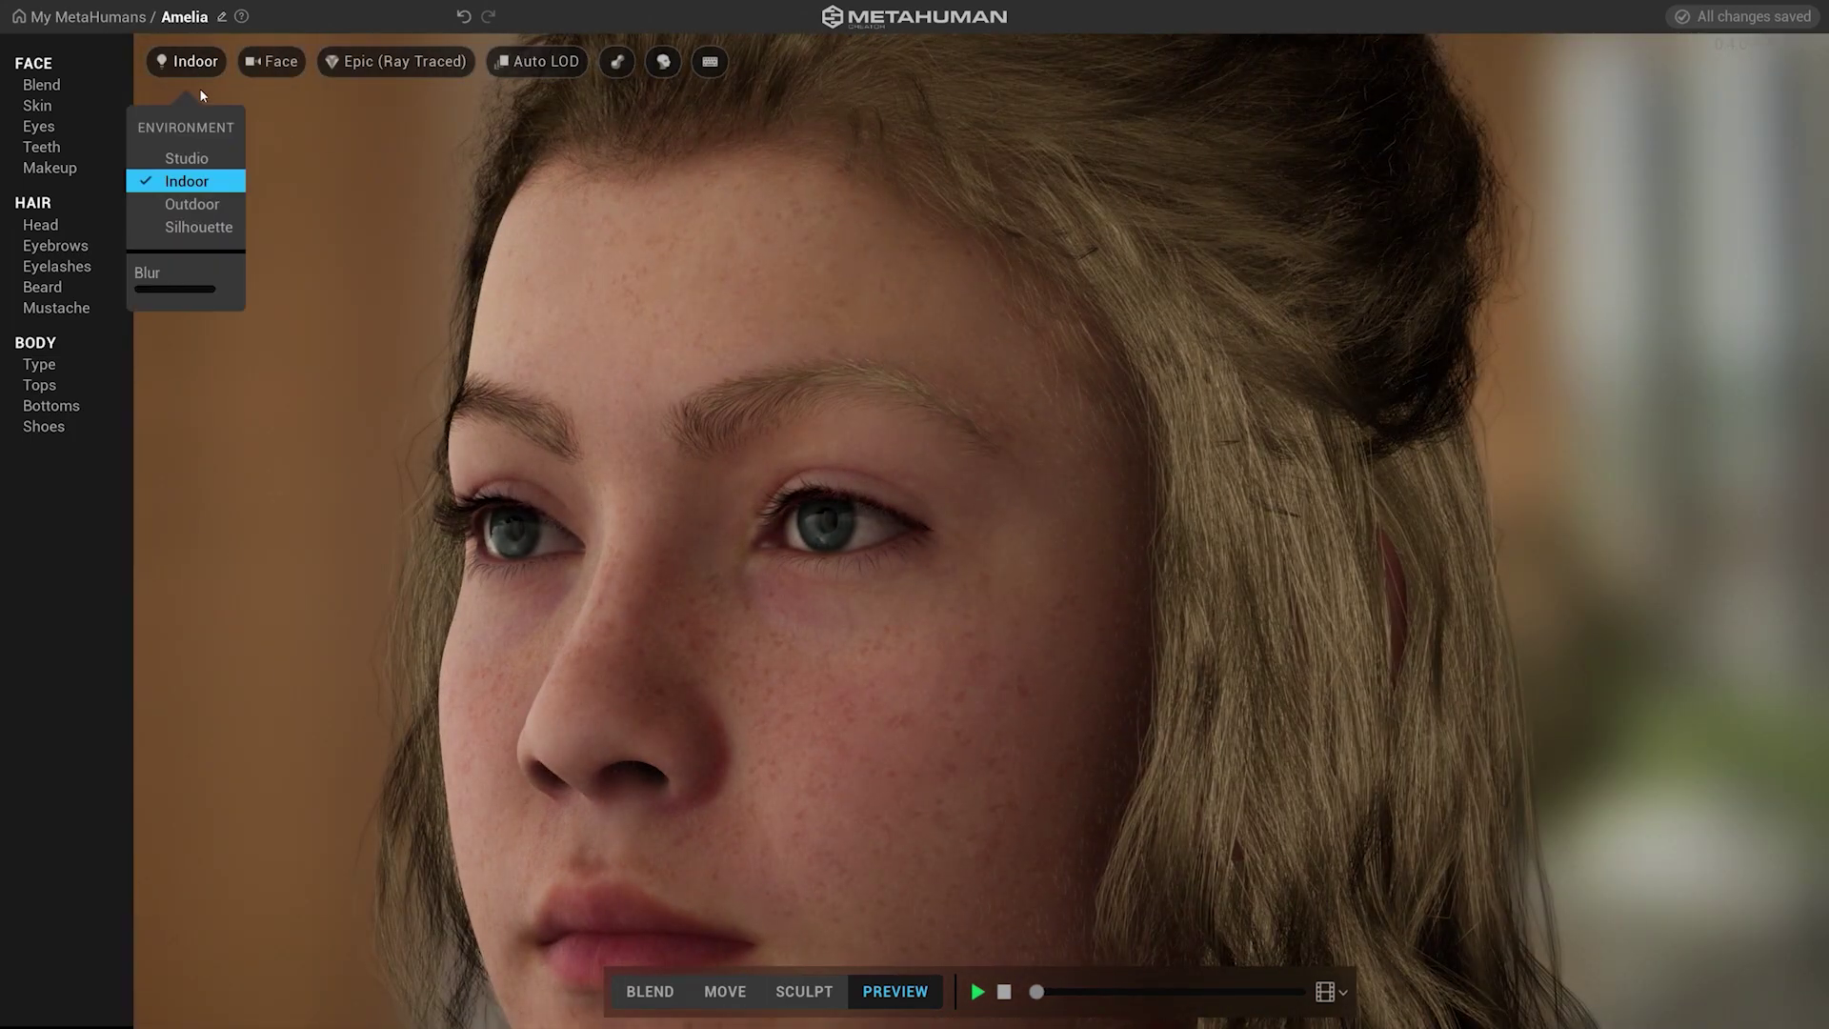
left_click(187, 202)
left_click_drag(512, 598, 947, 620)
Preview the character's upper body in the Silhouette environment and restore the Studio environment
left_click(198, 63)
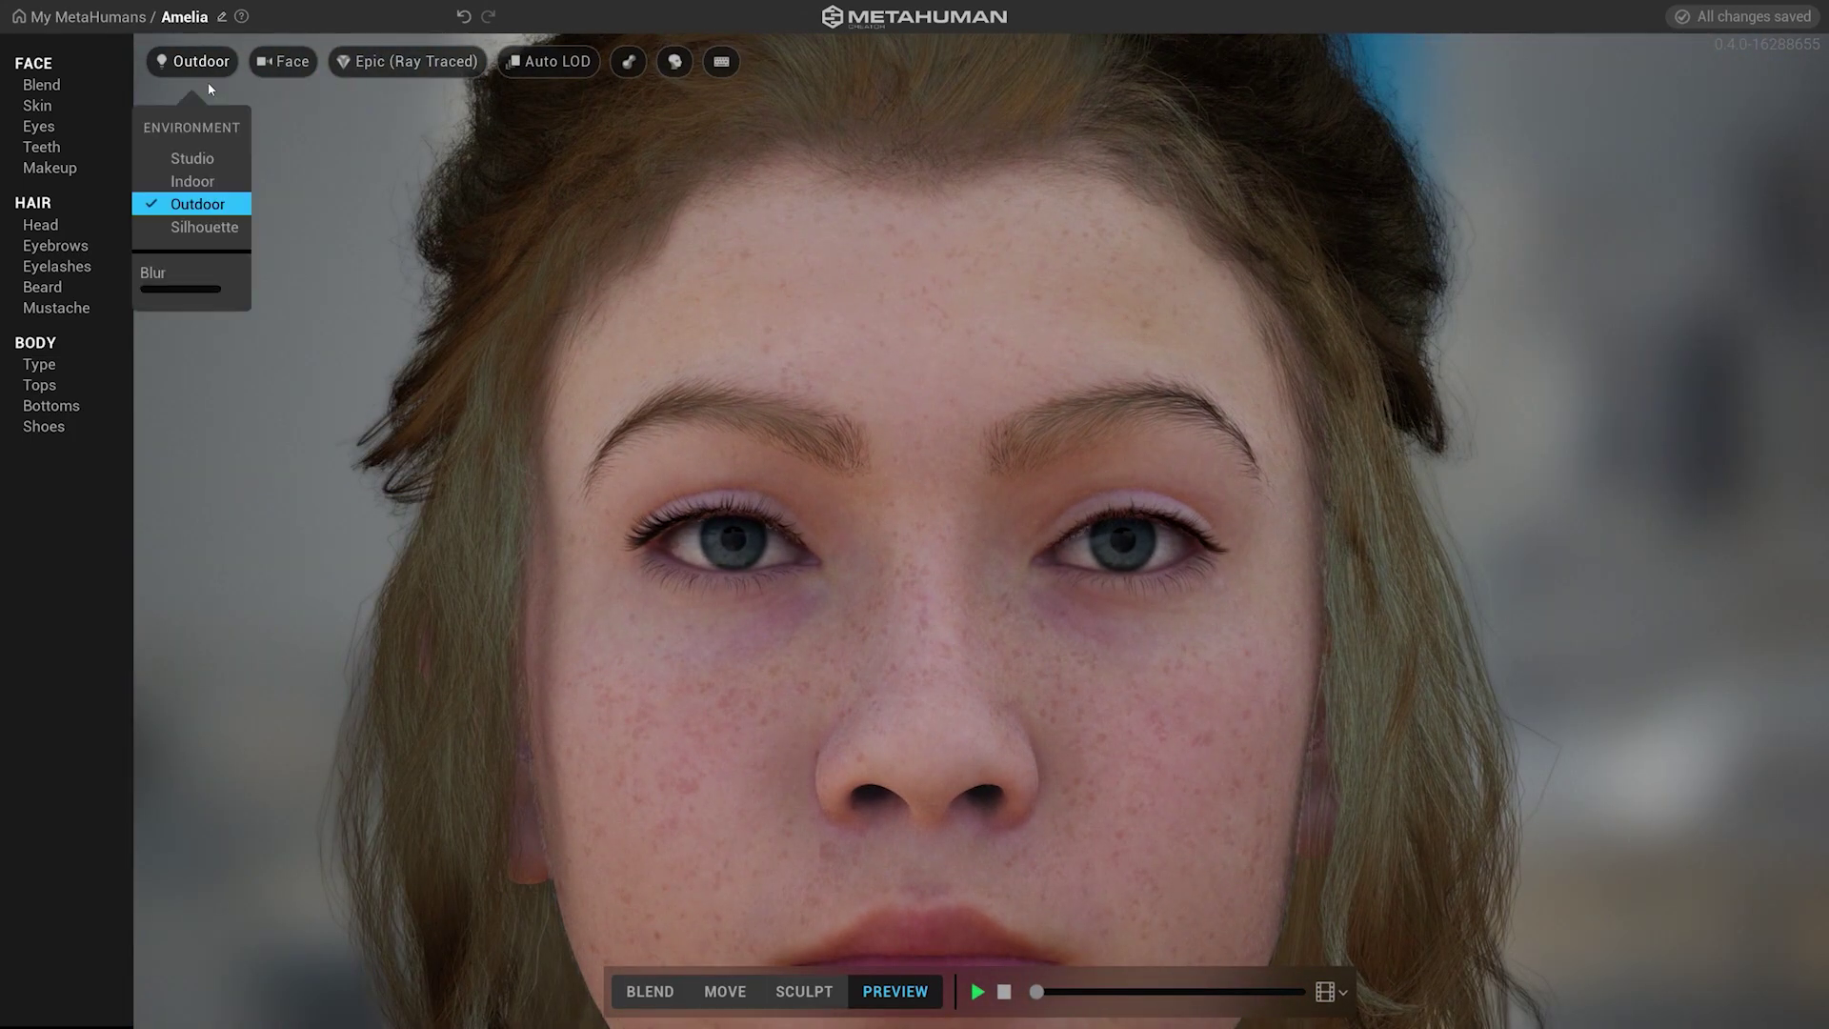
left_click(202, 226)
scroll(825, 499, "down", 5)
left_click_drag(817, 651, 882, 634)
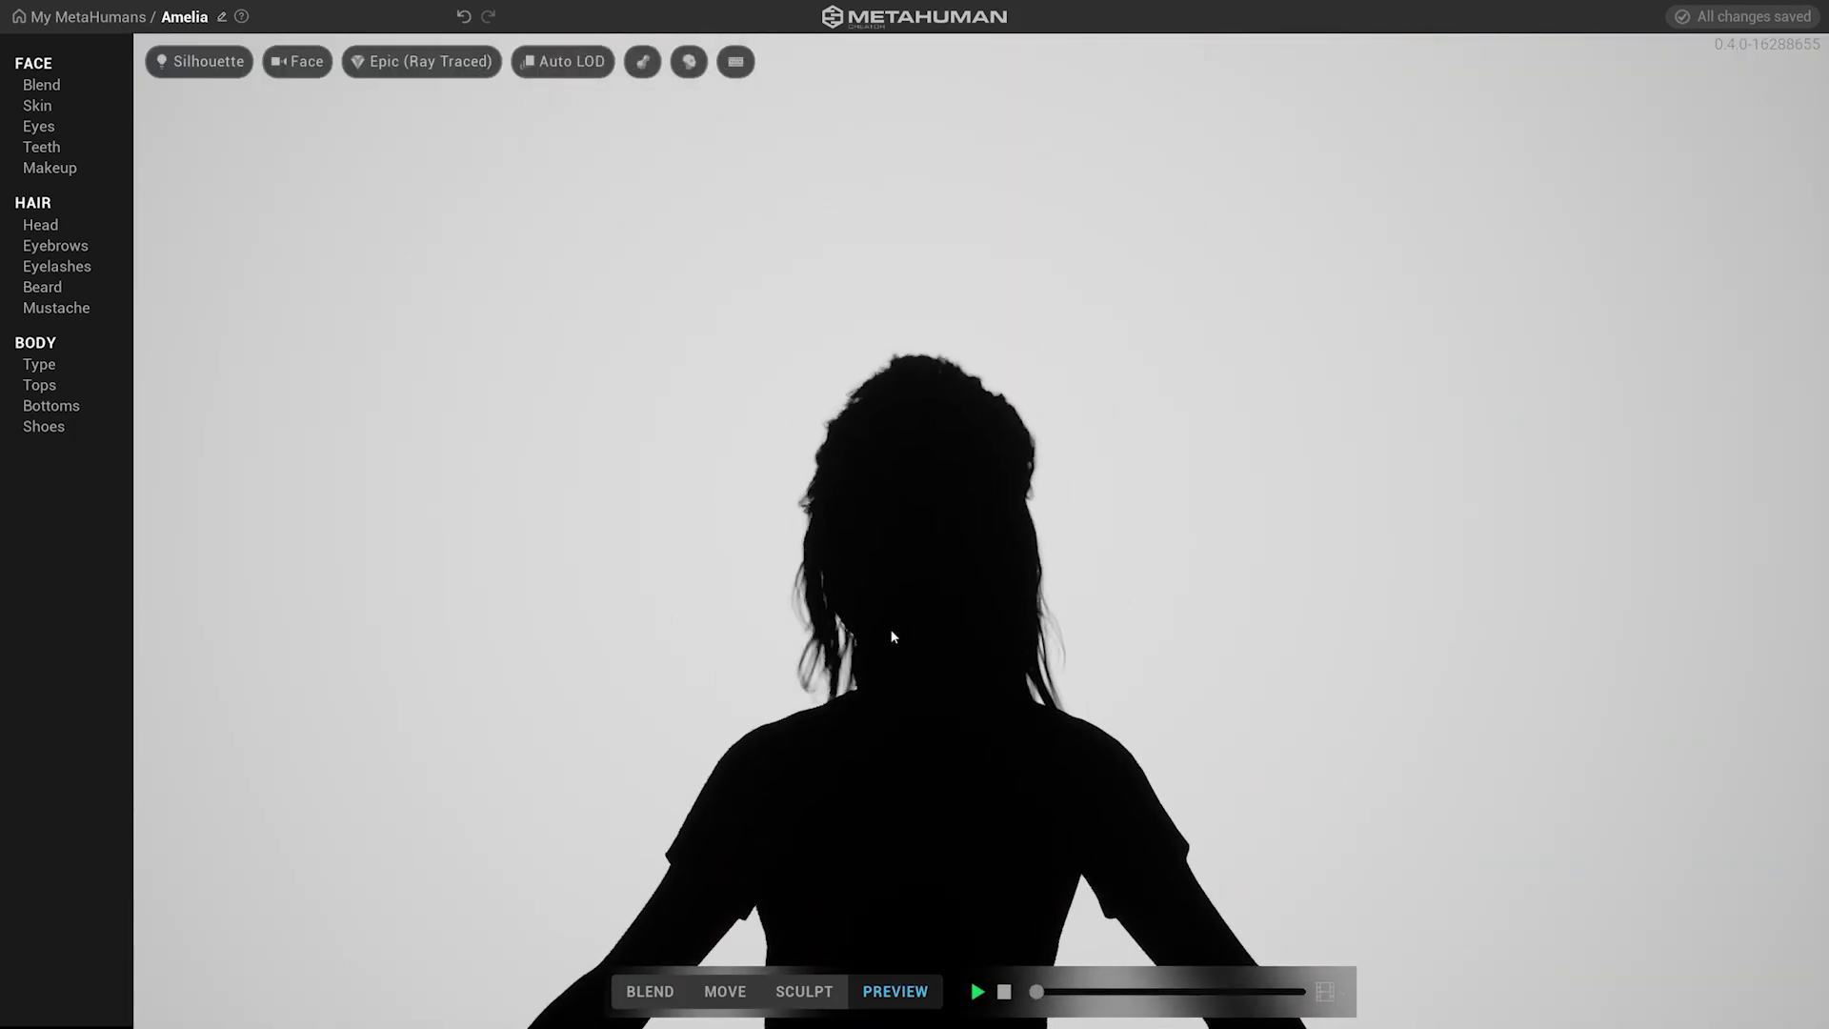
left_click(189, 60)
left_click(199, 162)
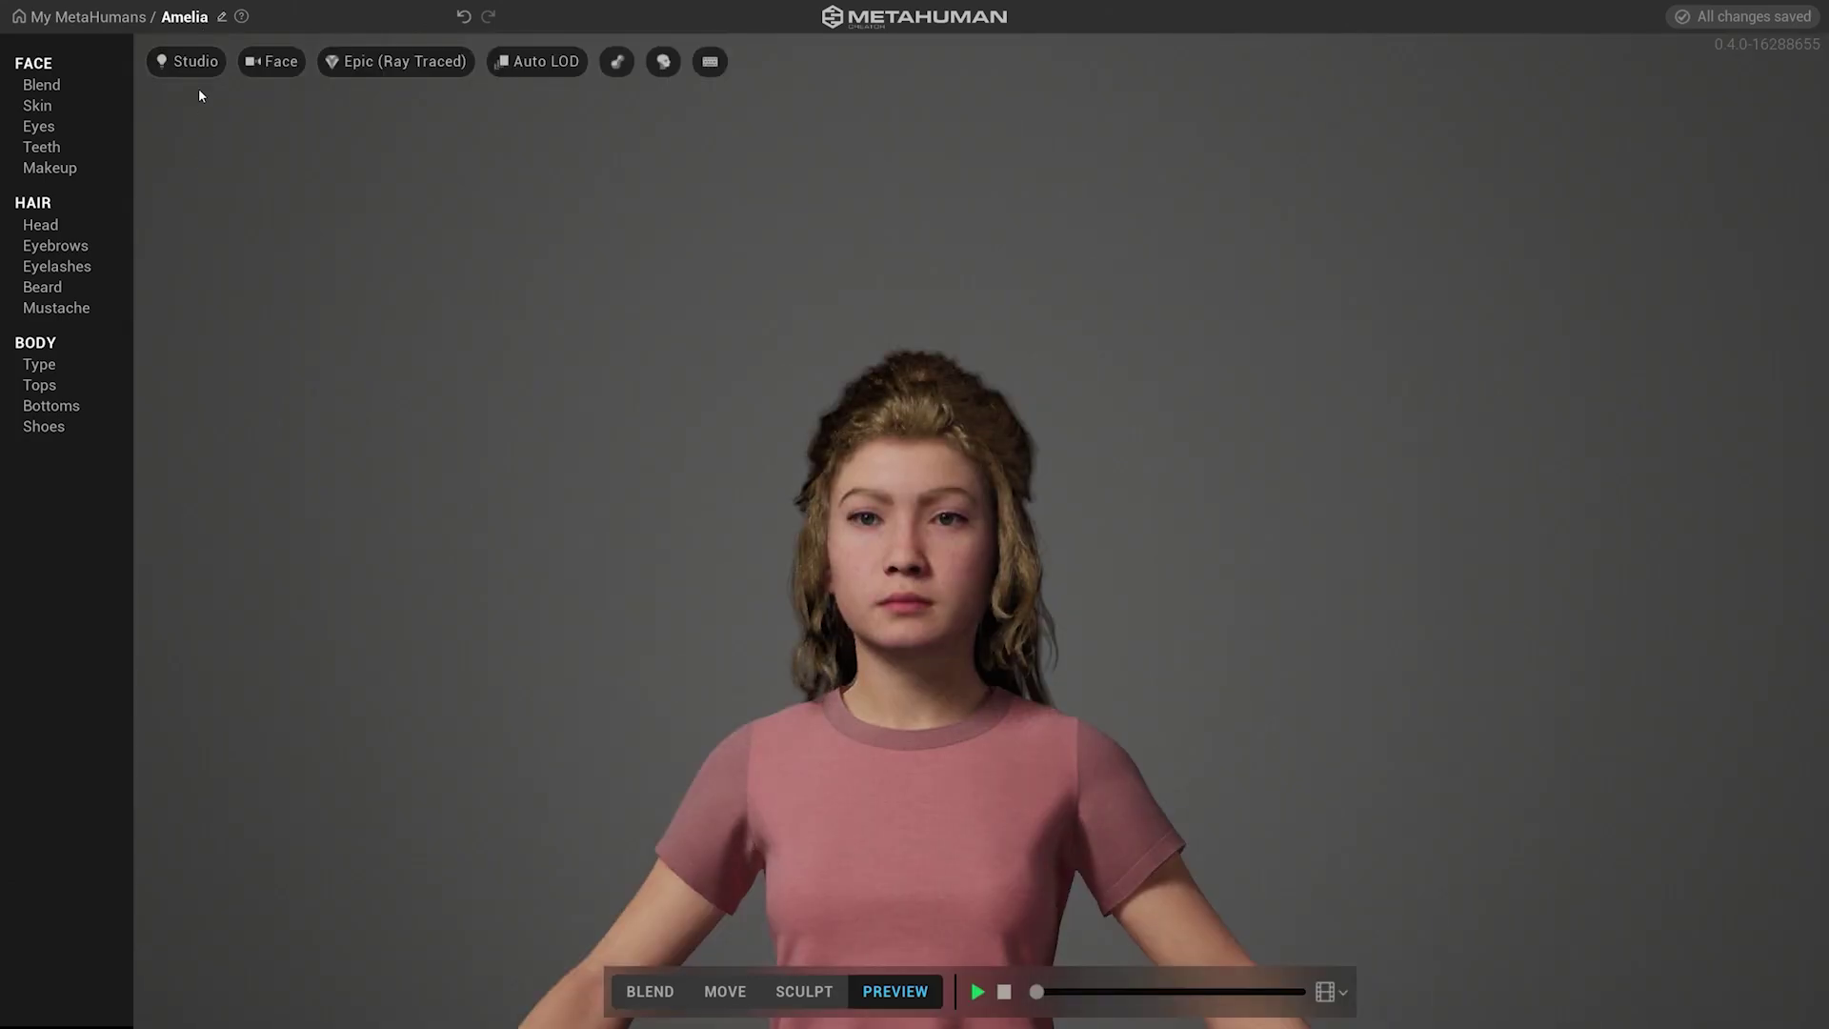
Preview the Body, Torso and Legs camera framings and set the camera back to Auto
left_click(262, 65)
left_click(267, 206)
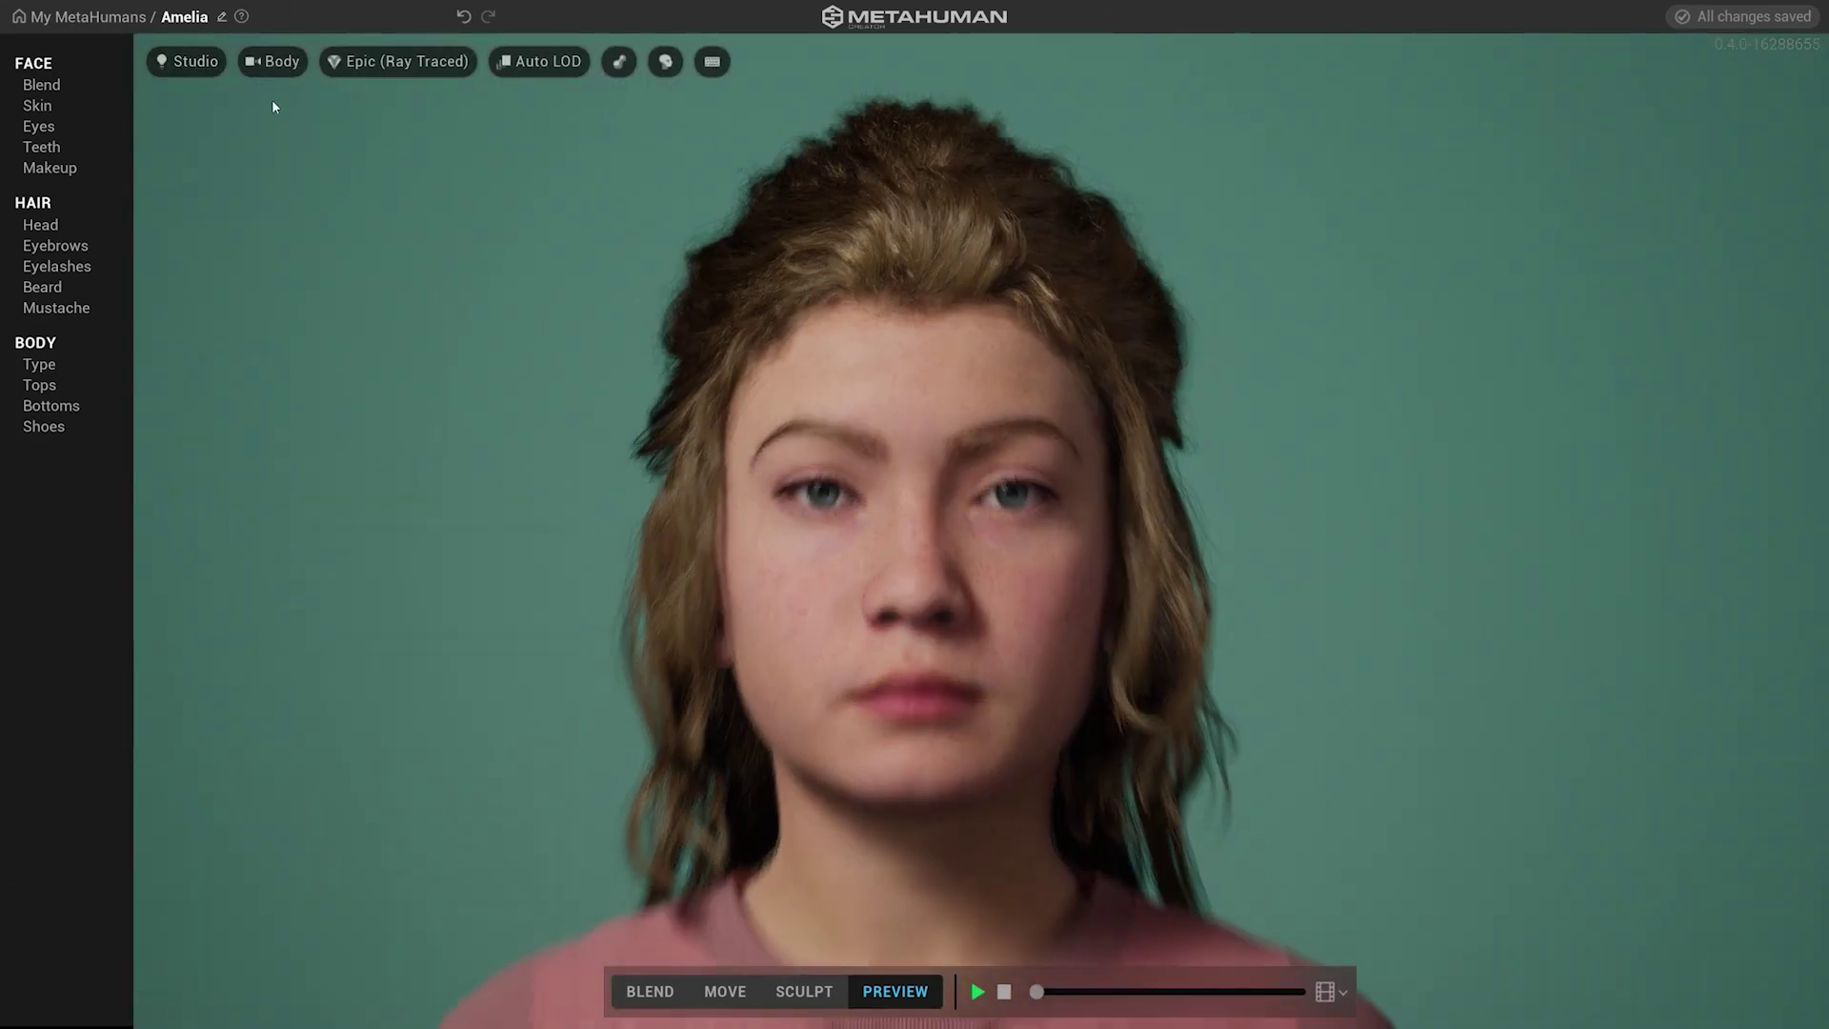
left_click(274, 63)
left_click(266, 228)
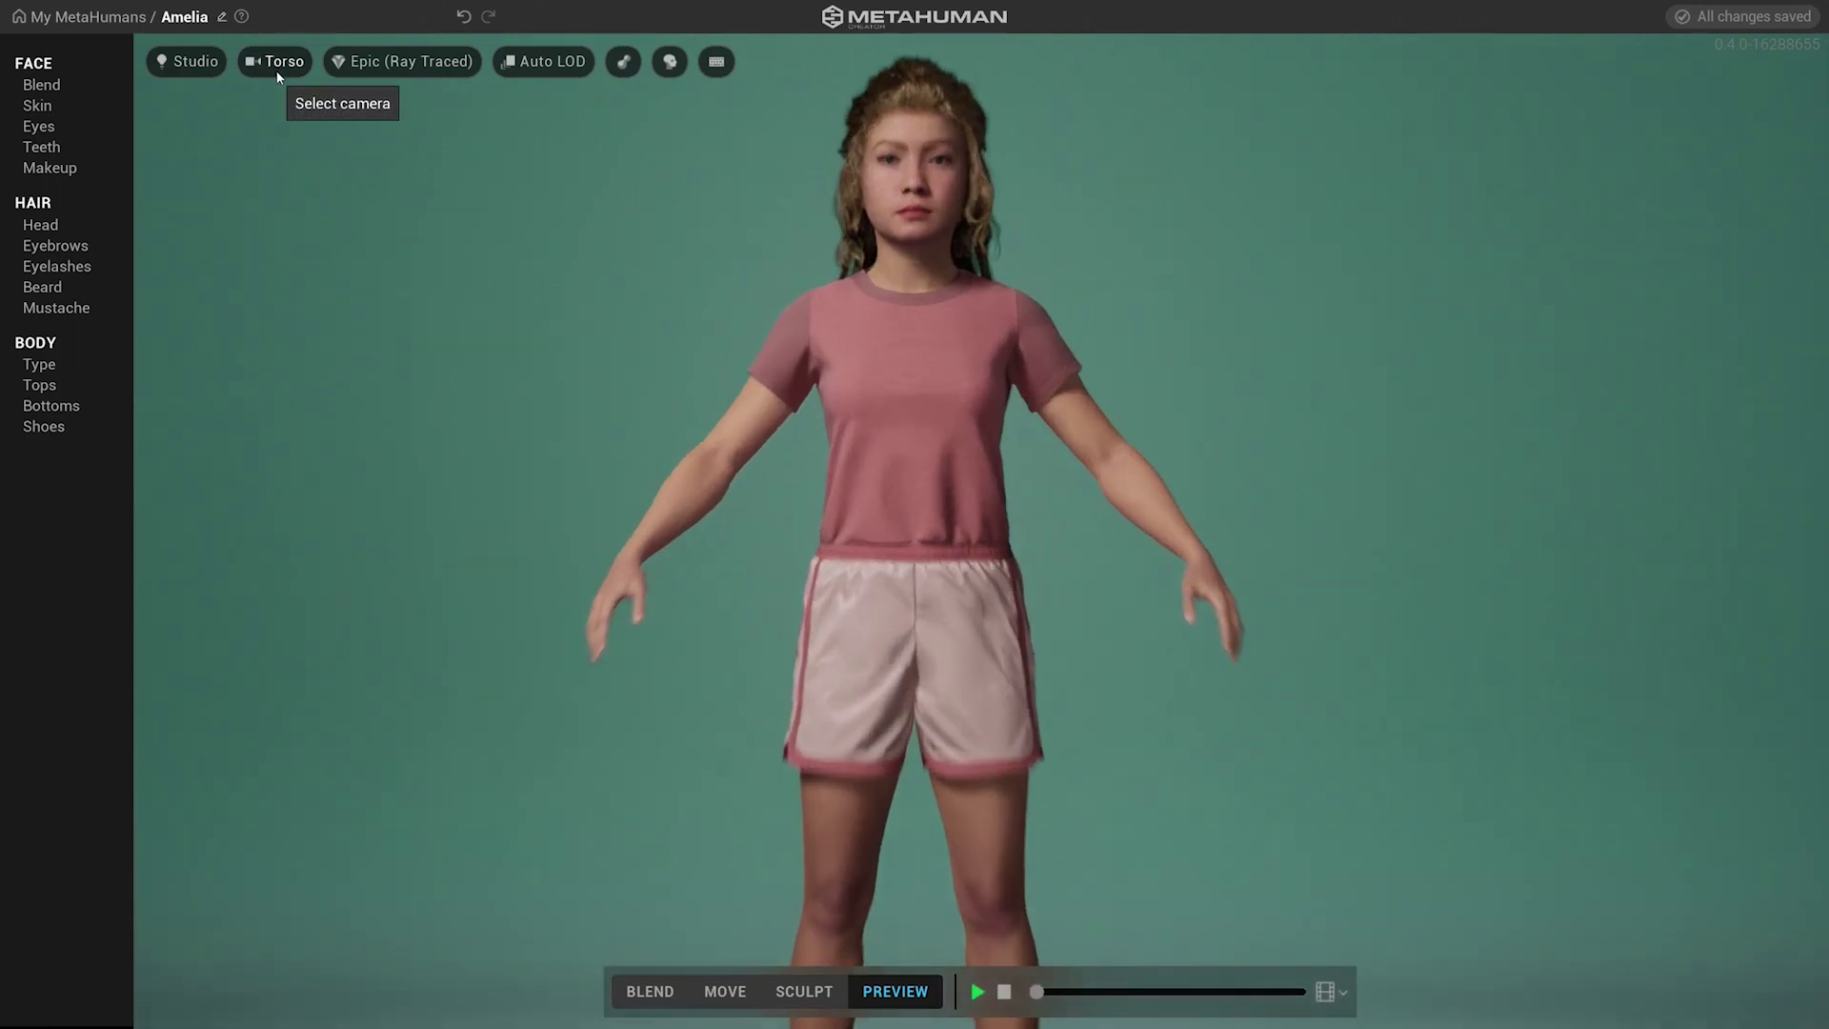
left_click(275, 64)
left_click(265, 254)
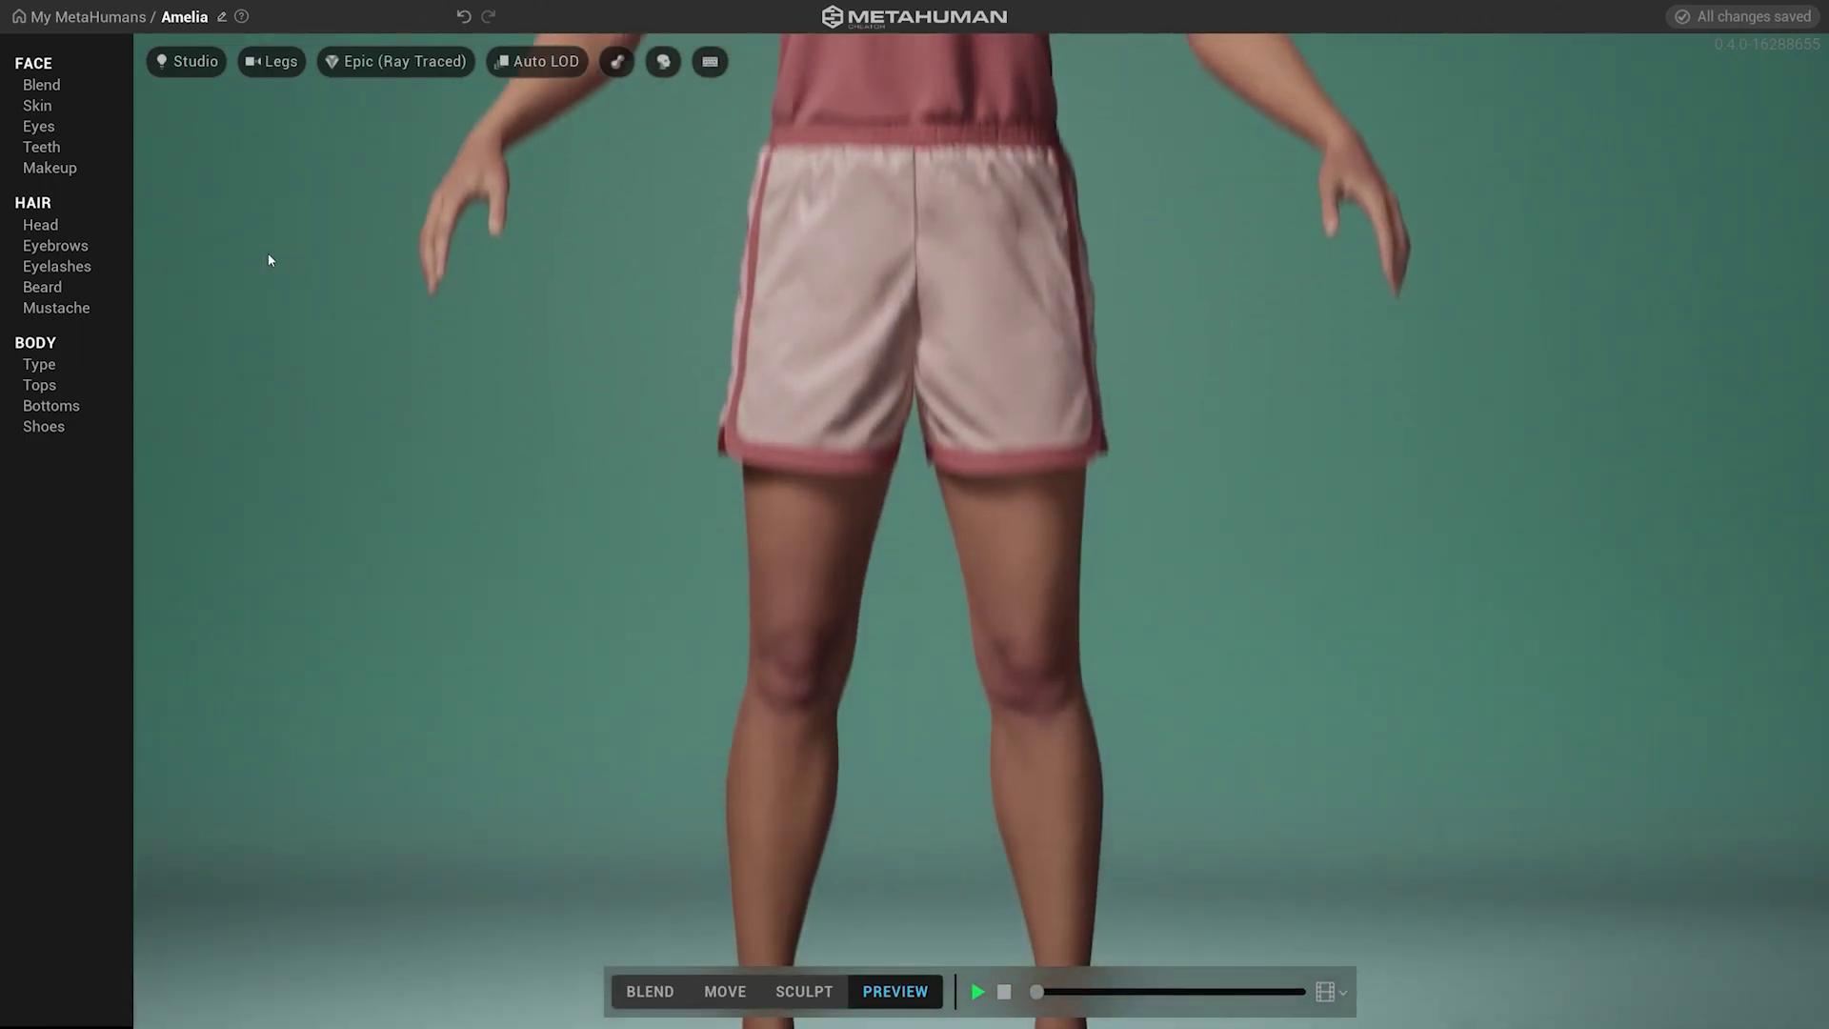
left_click(273, 63)
left_click(276, 159)
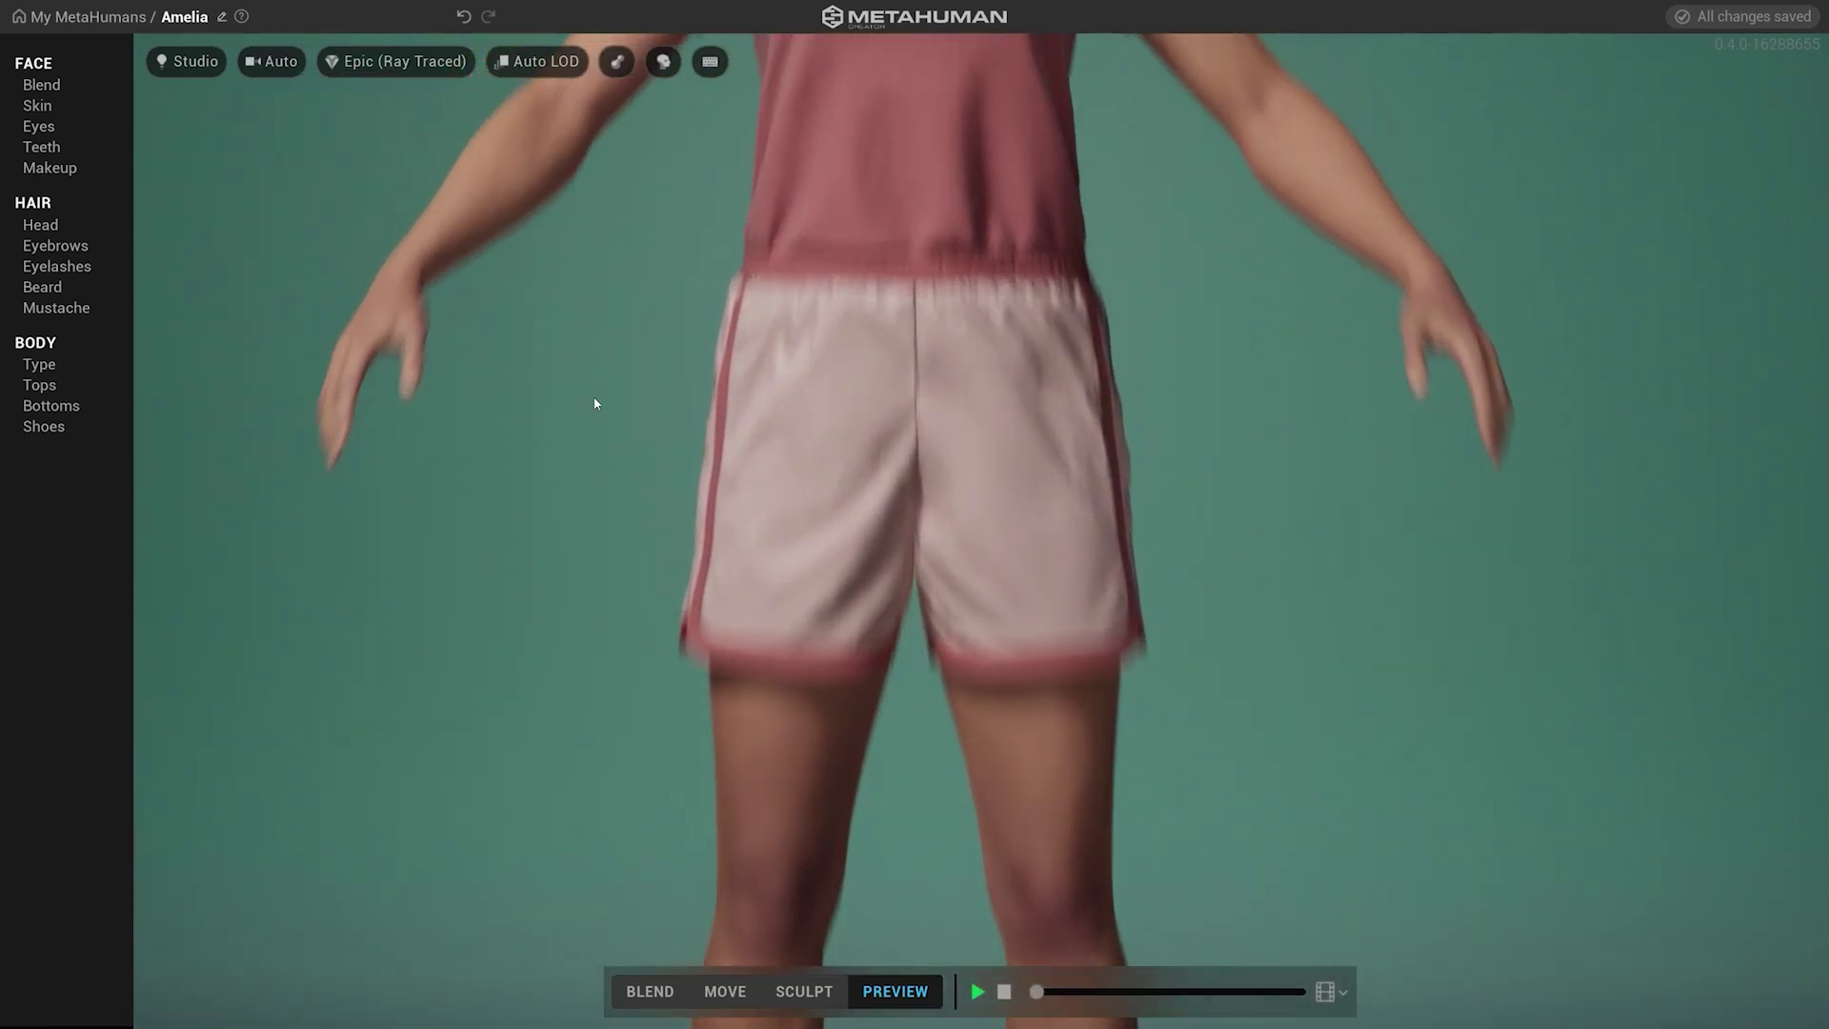
Set the level of detail to LOD 1 and inspect the hair up close from the side
left_click(405, 63)
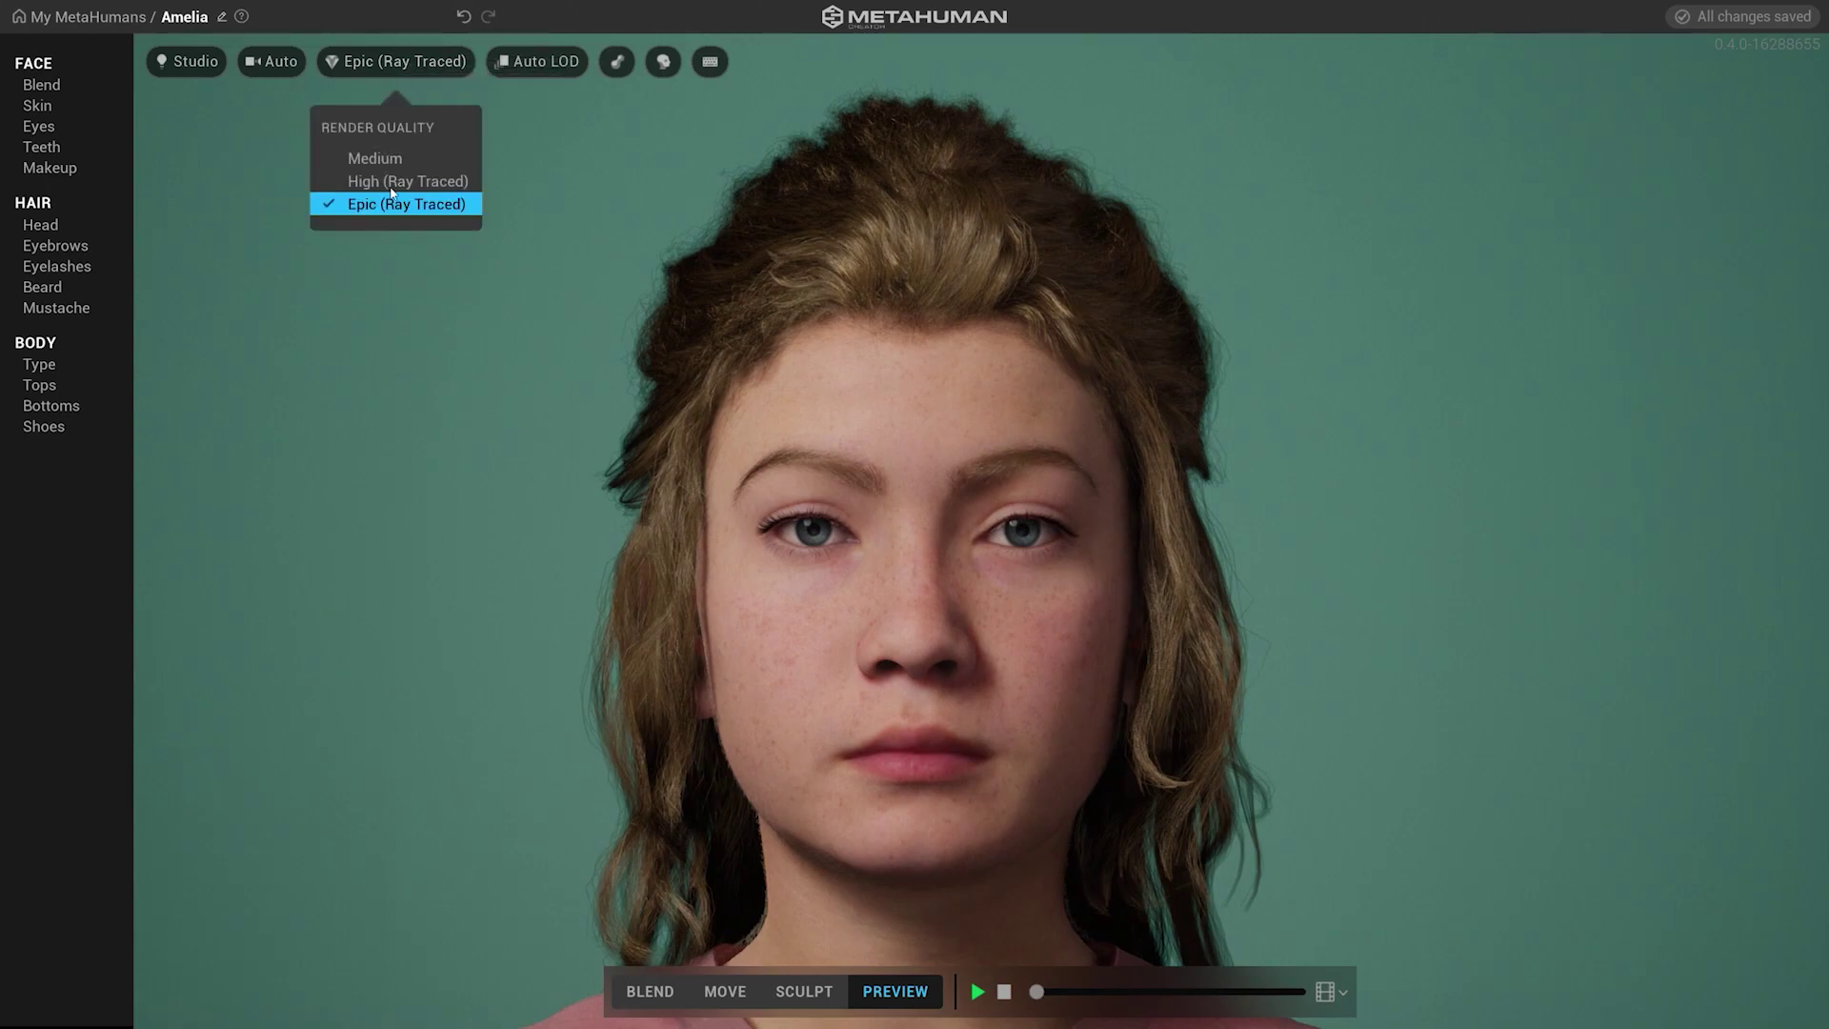
left_click(543, 66)
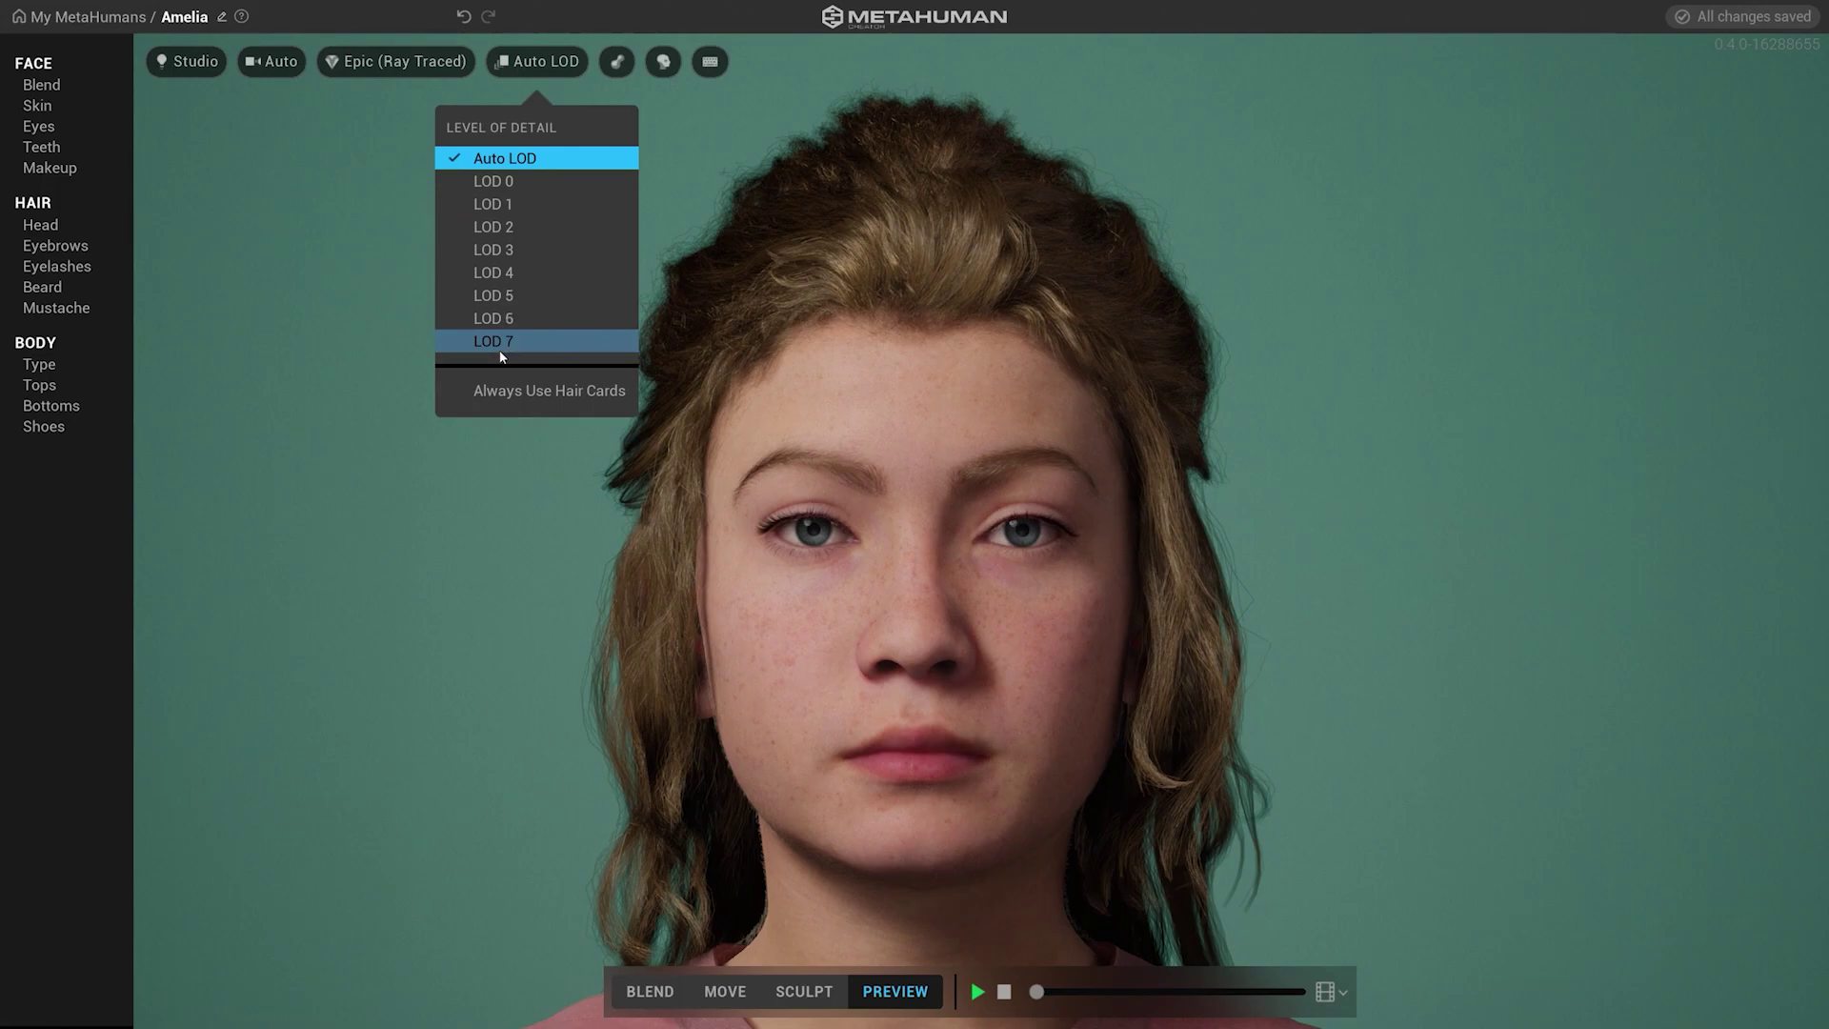
left_click(488, 203)
left_click_drag(1178, 409, 658, 394)
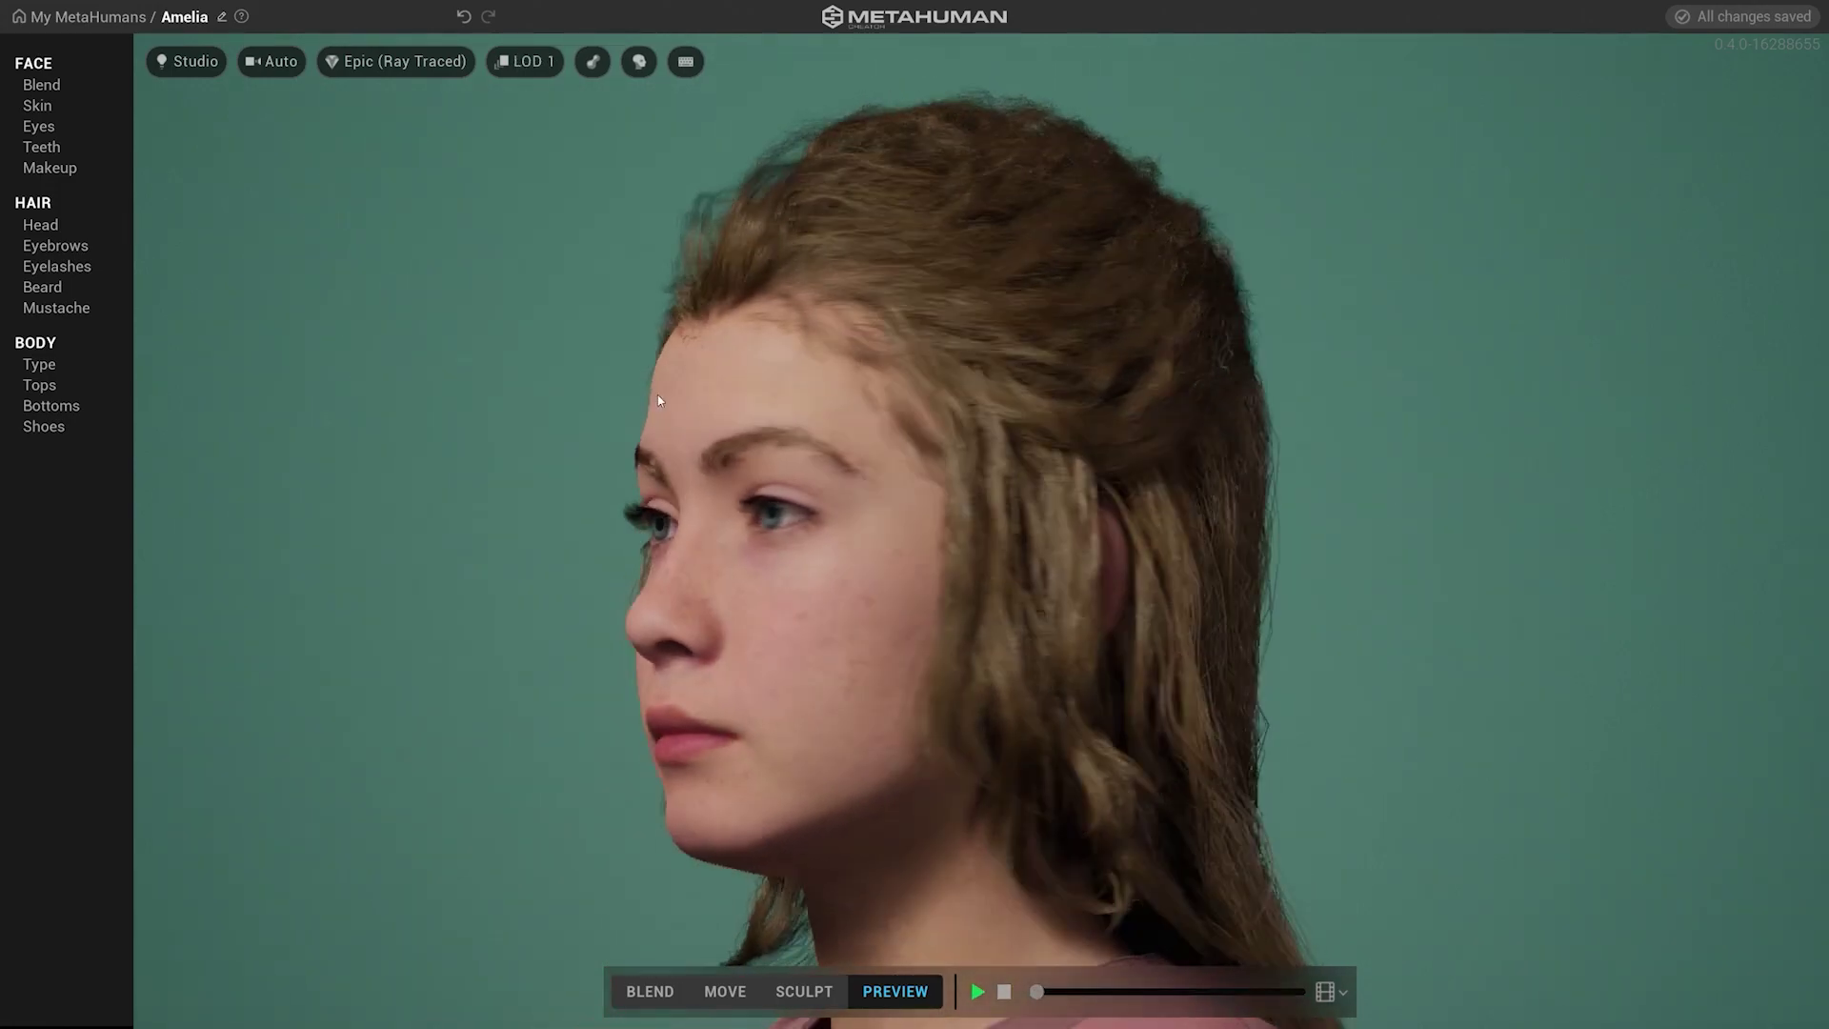
scroll(1128, 558, "up", 5)
scroll(901, 598, "down", 4)
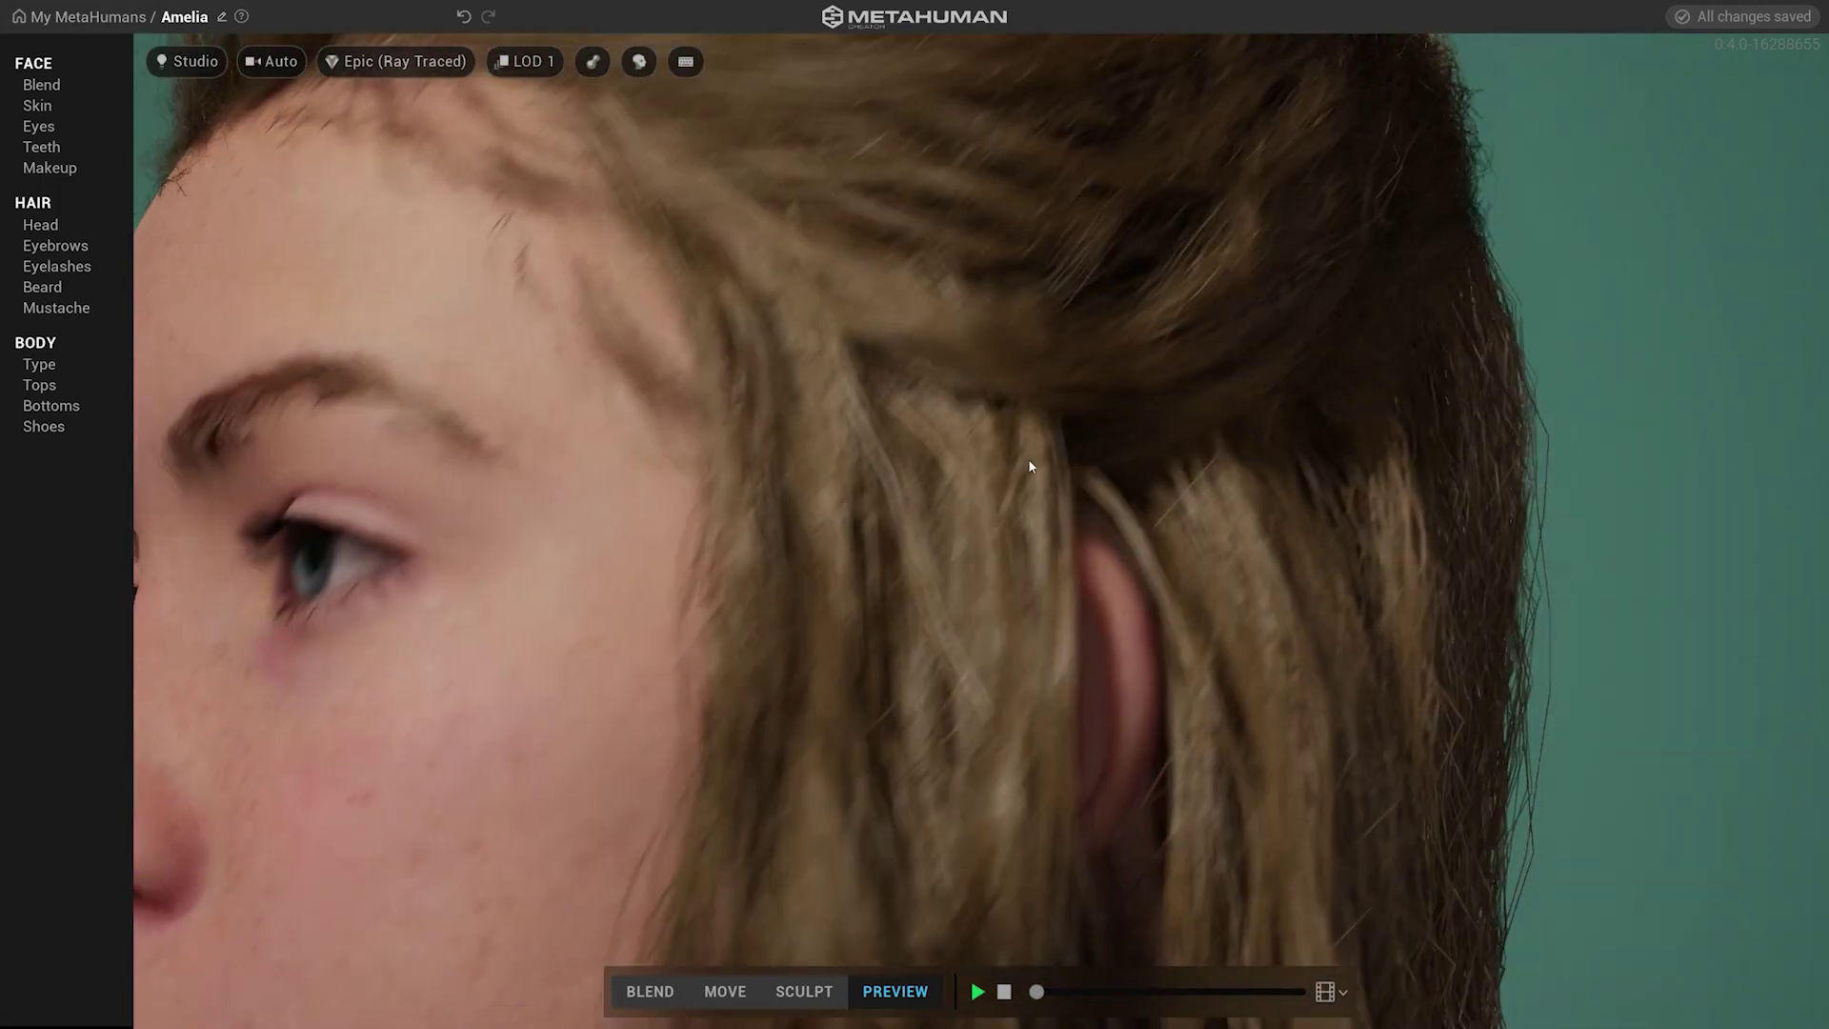
Compare the hair at LOD 0 and LOD 1, and return the level of detail to Auto LOD
left_click(536, 65)
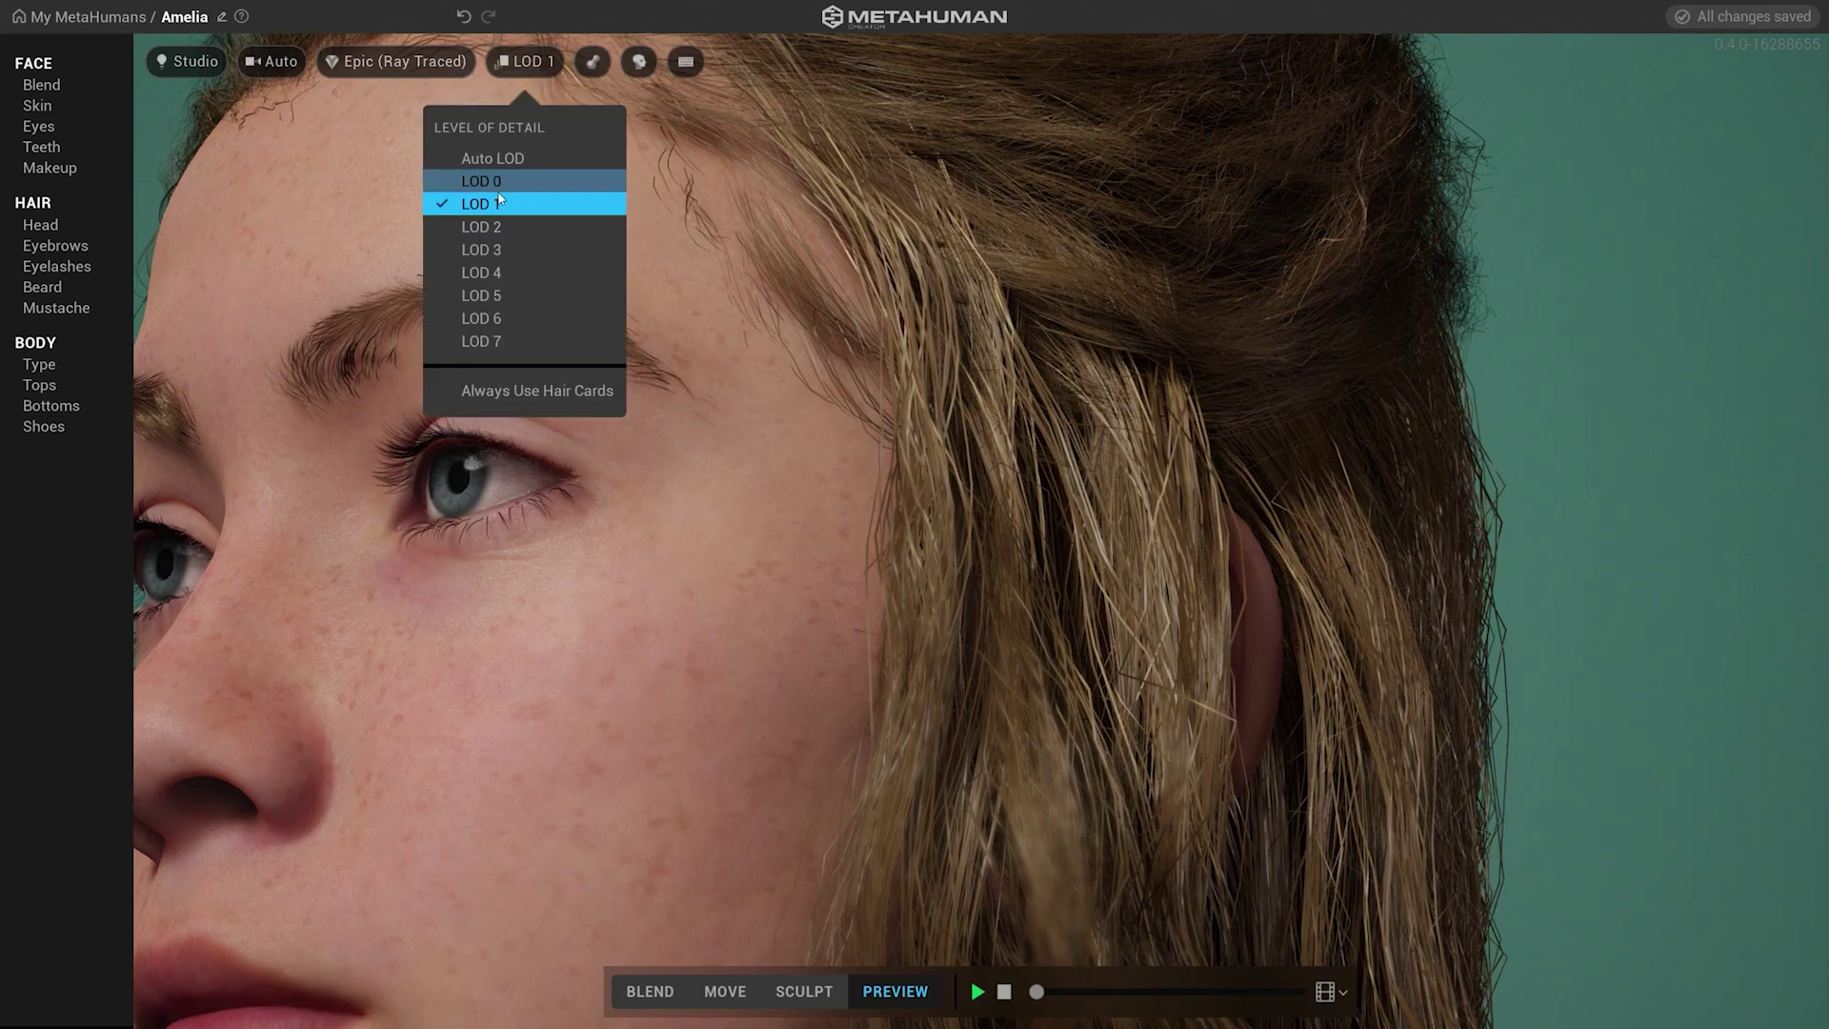
left_click(494, 181)
left_click(522, 68)
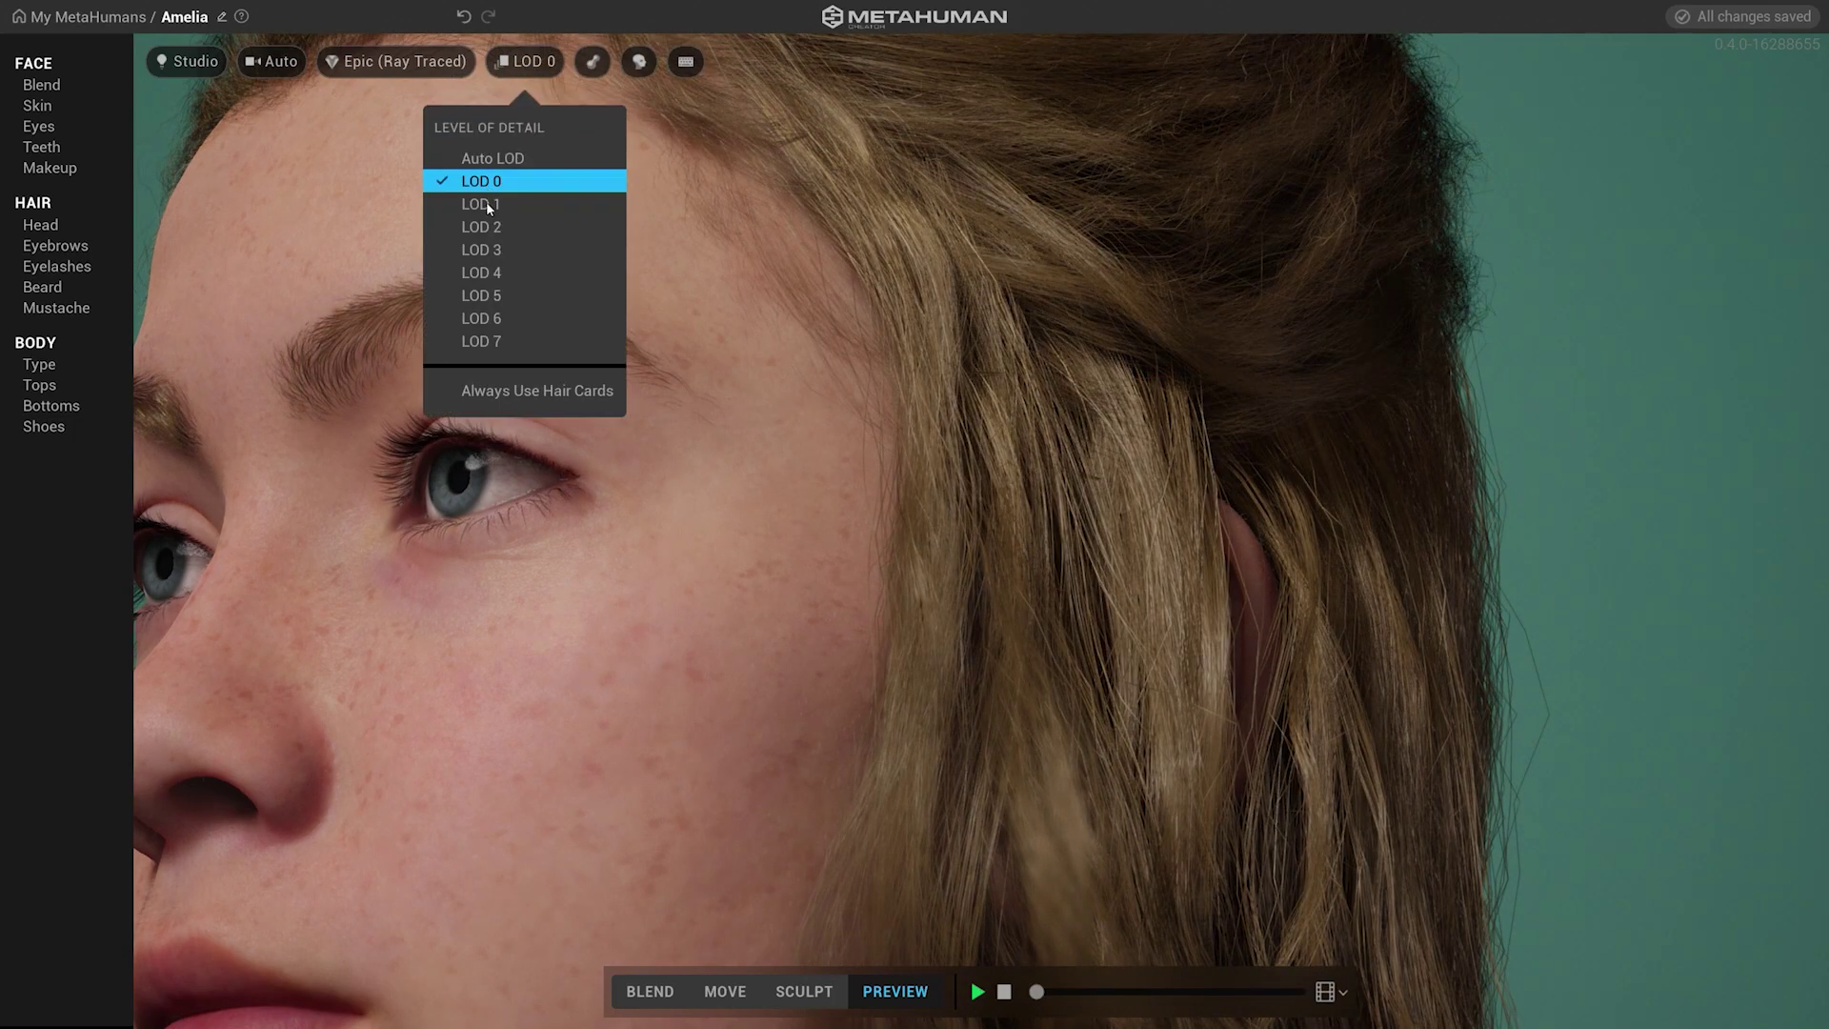
left_click(486, 204)
left_click(524, 63)
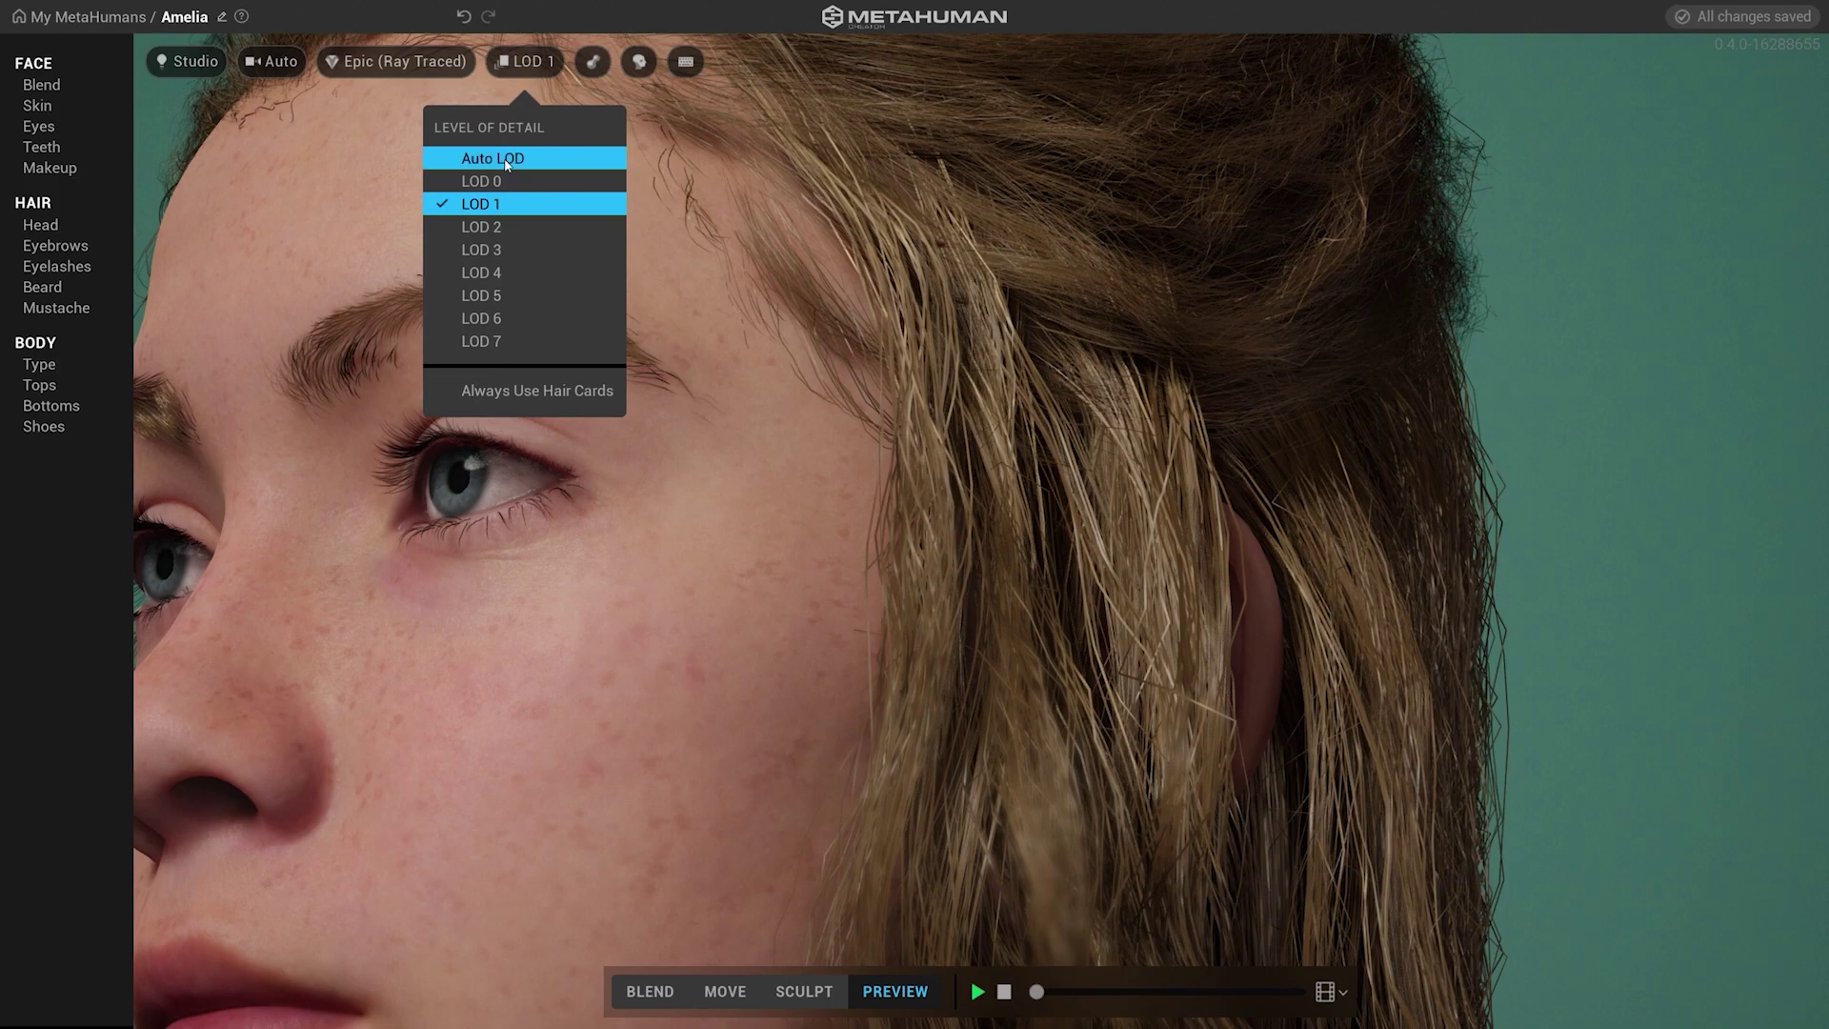
left_click(506, 159)
Frame the face, apply the clay material and inspect the facial surface up close from several angles
key("1")
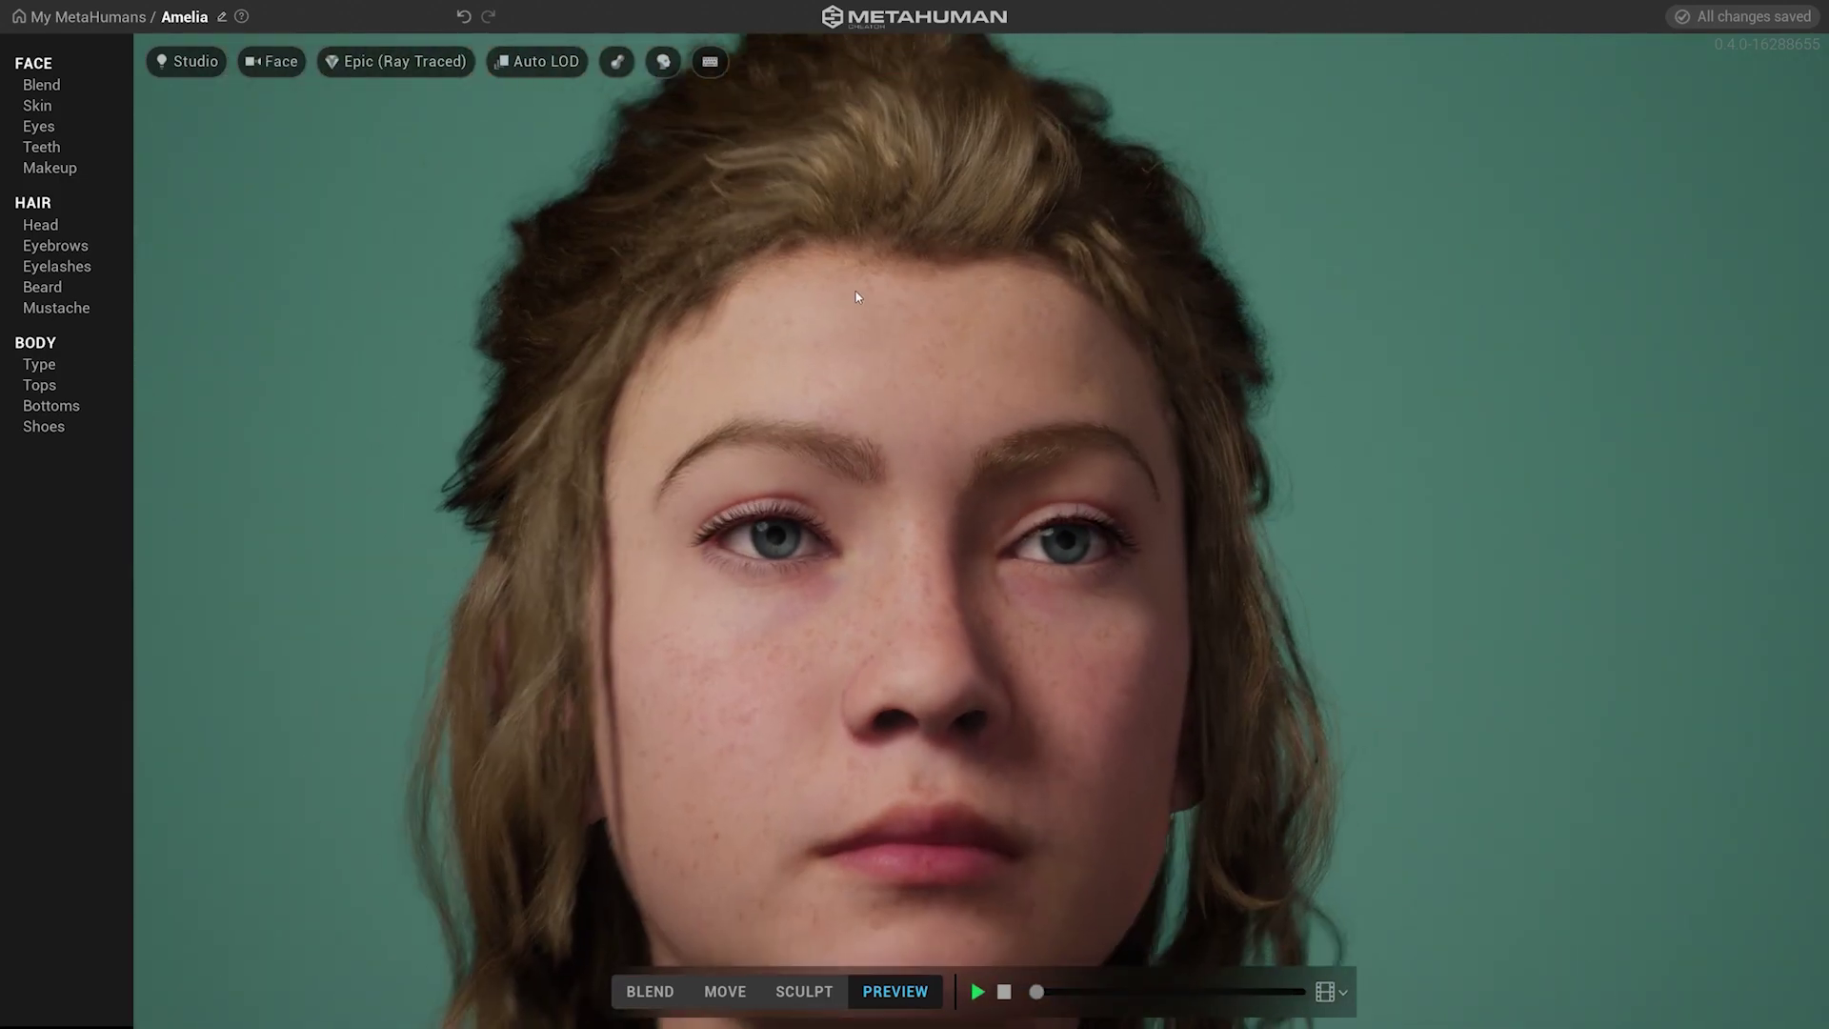
left_click(616, 61)
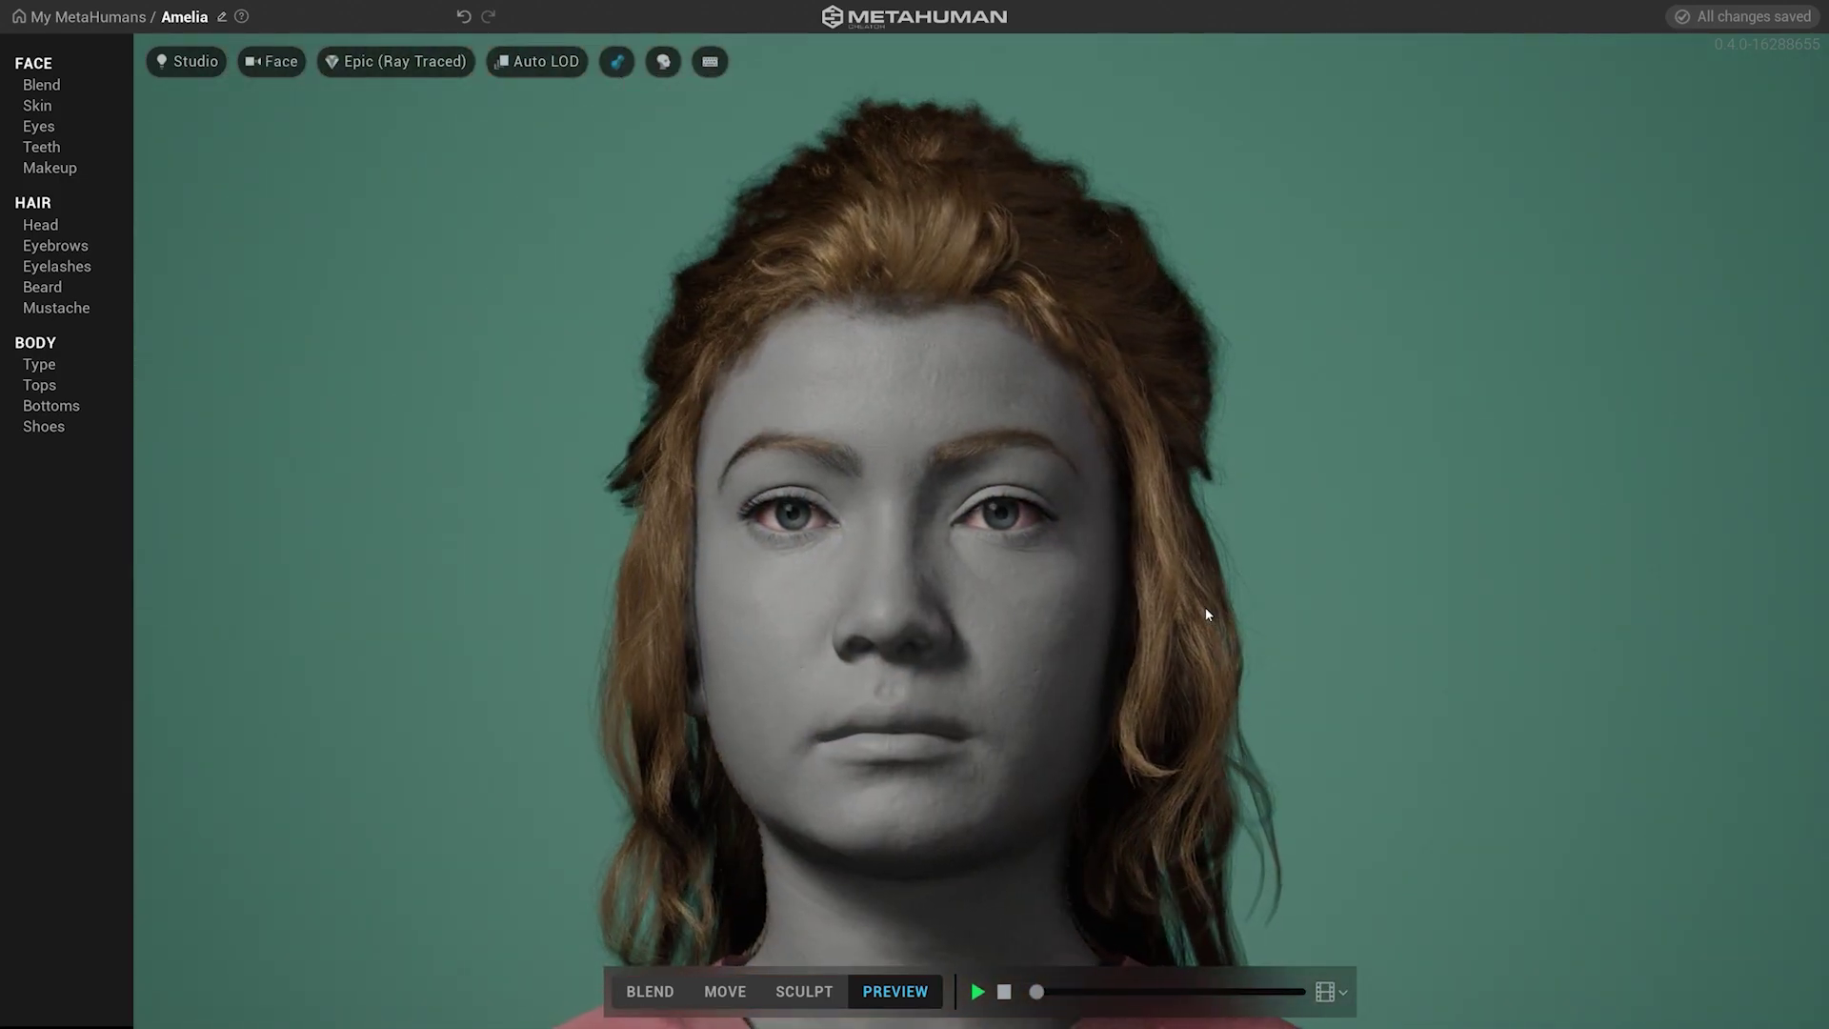
mouse_move(1204, 612)
left_mouse_down()
mouse_move(968, 601)
mouse_move(738, 625)
mouse_move(1193, 625)
mouse_move(1031, 666)
mouse_move(1100, 730)
mouse_move(1048, 600)
left_mouse_up()
scroll(1096, 733, "up", 5)
left_click_drag(1367, 648, 1118, 597)
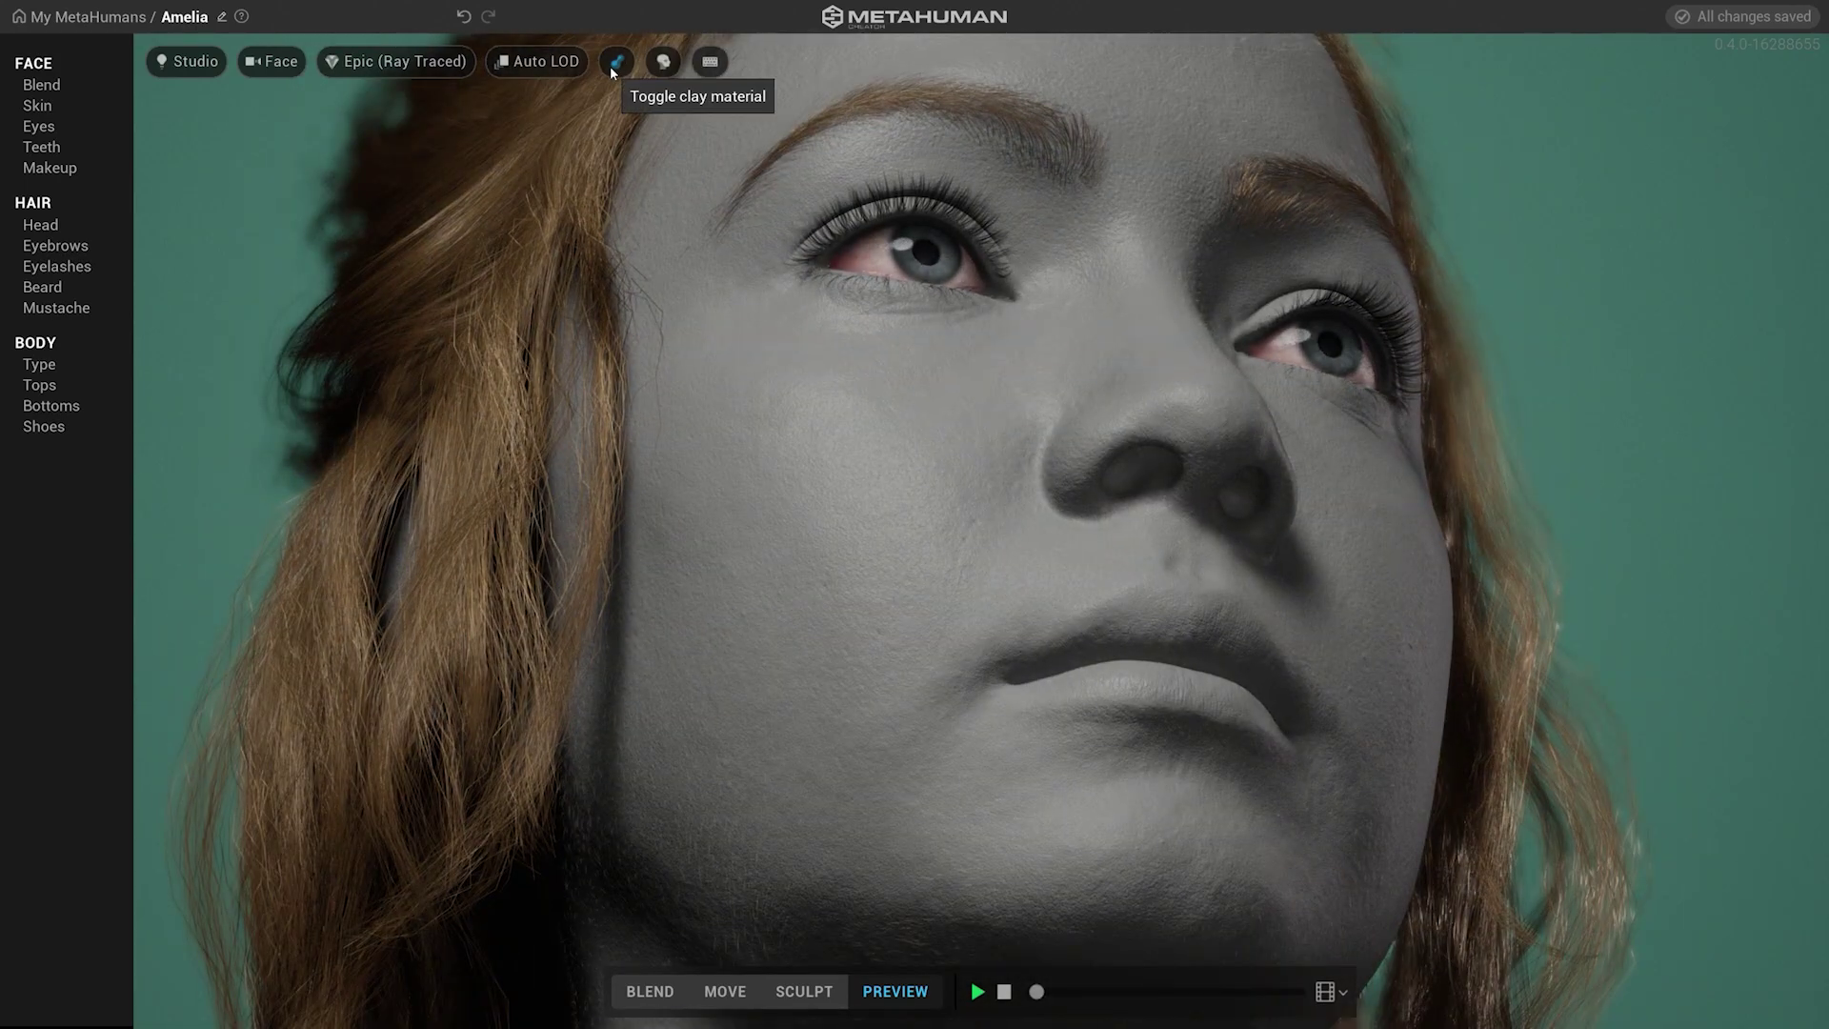
Turn off the clay material and hide the character's hair
left_click(615, 65)
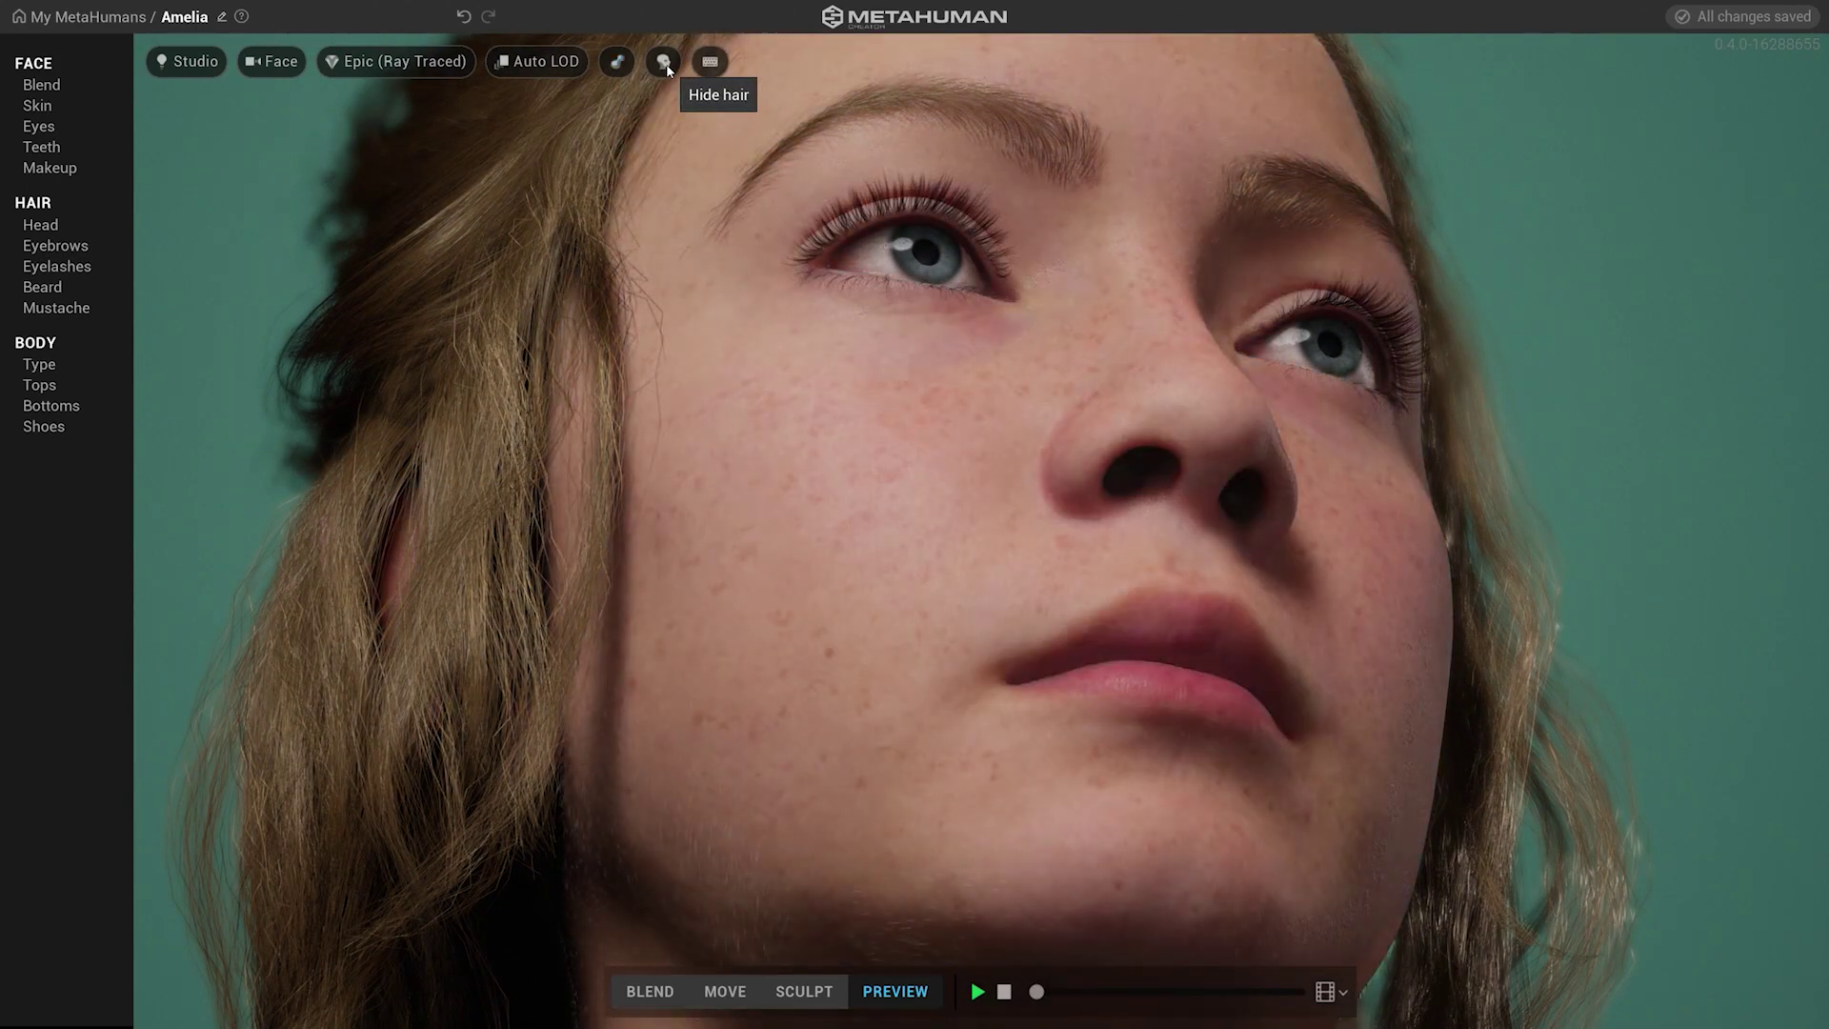
left_click(664, 62)
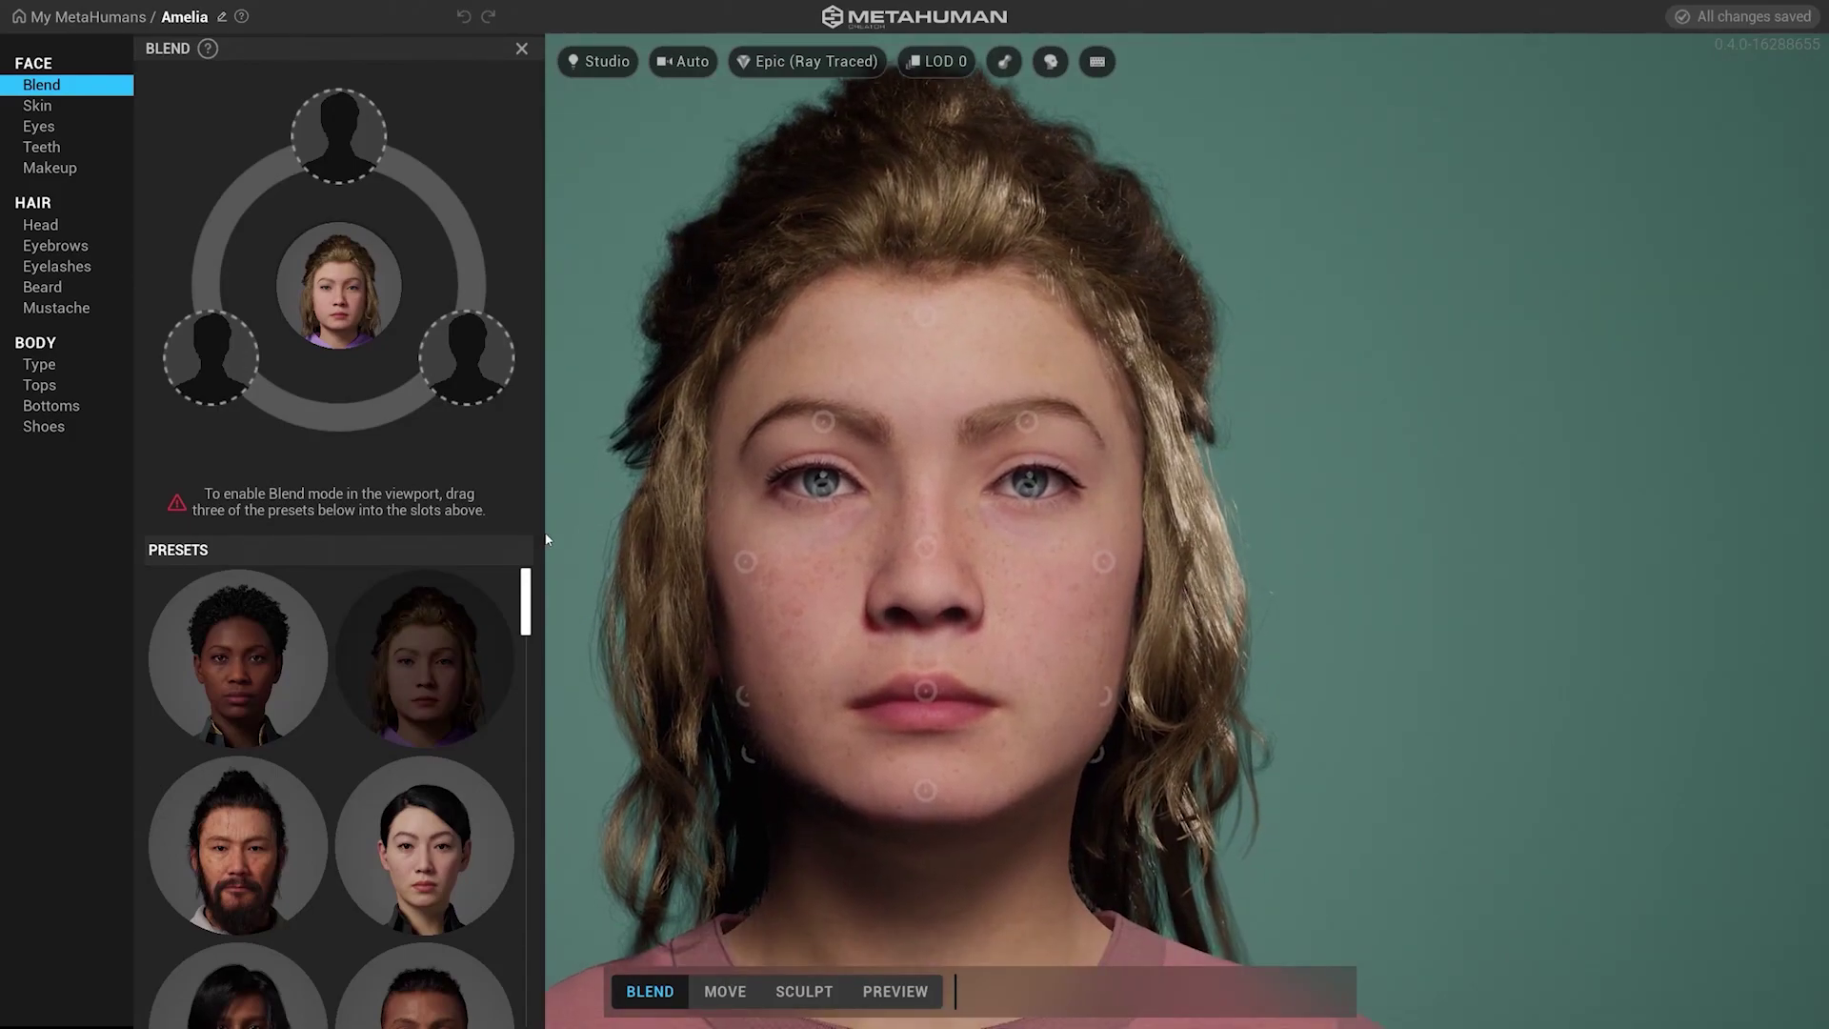
Assign the short dark-haired woman preset, located above the woman with the high bun, to the lower-right slot of the blend circle
scroll(219, 636, "down", 2)
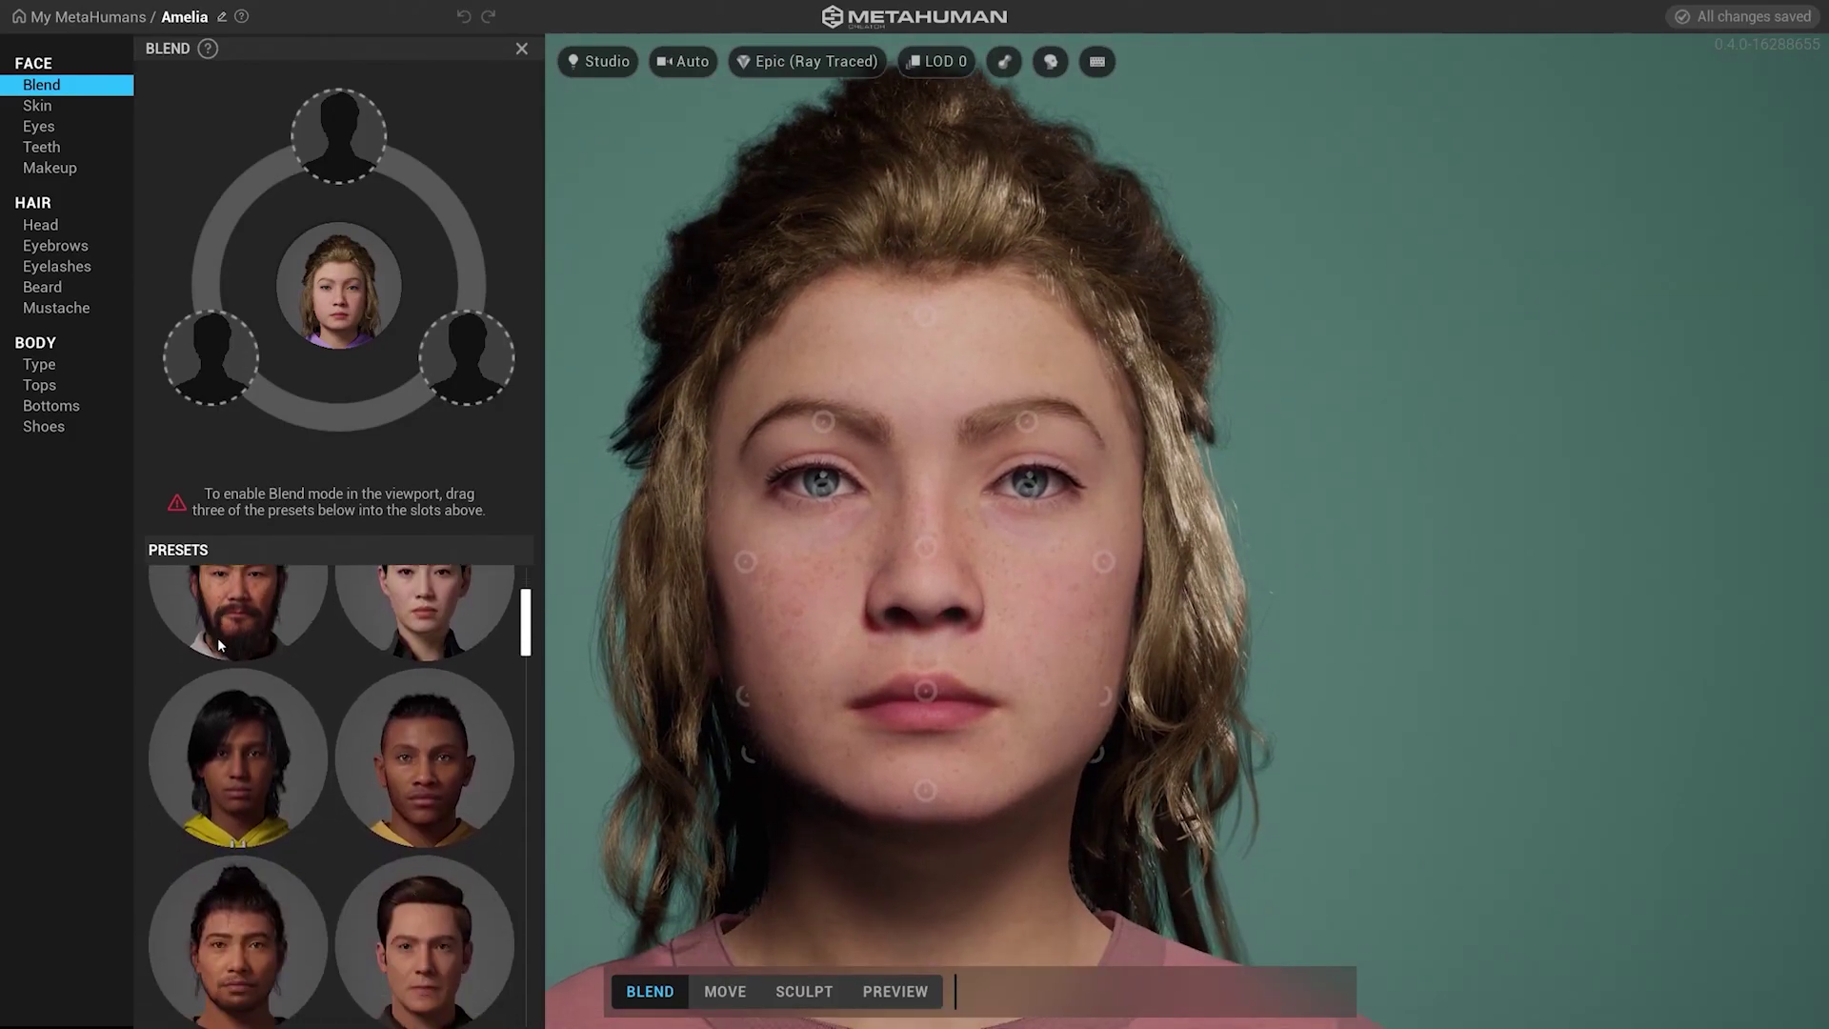
scroll(219, 642, "down", 5)
scroll(330, 656, "down", 12)
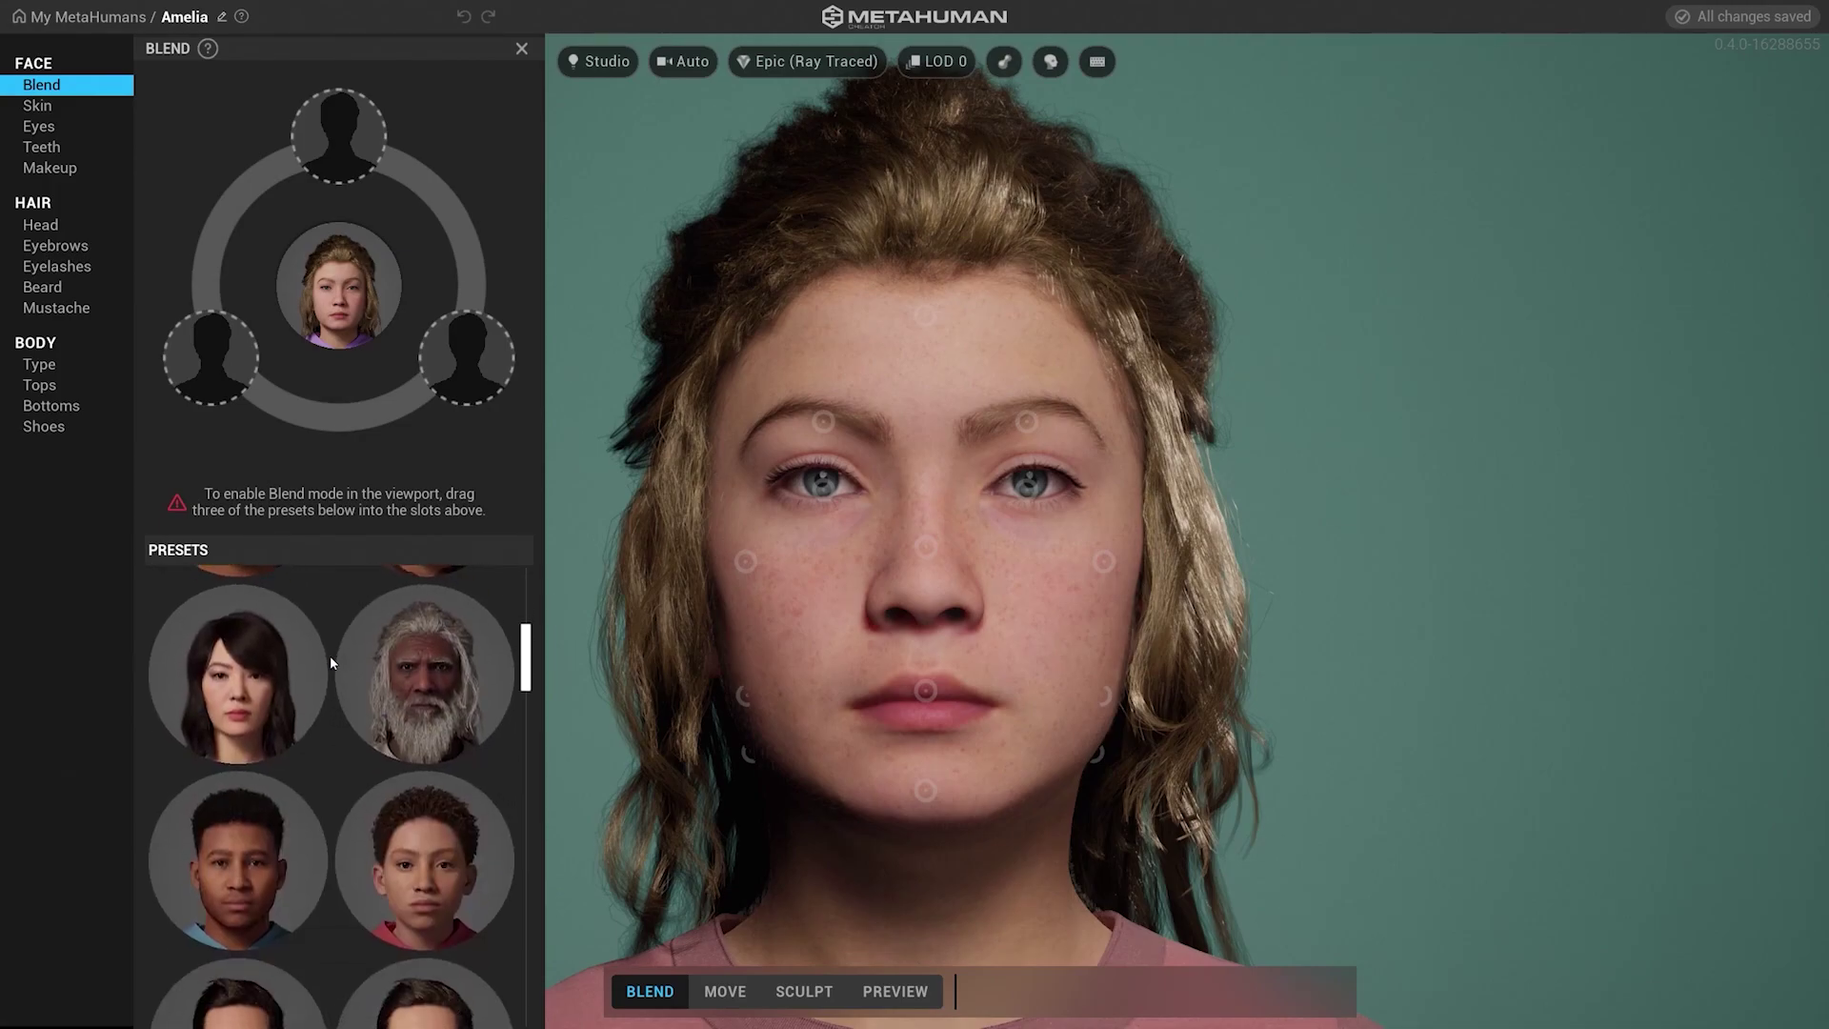
scroll(331, 655, "down", 10)
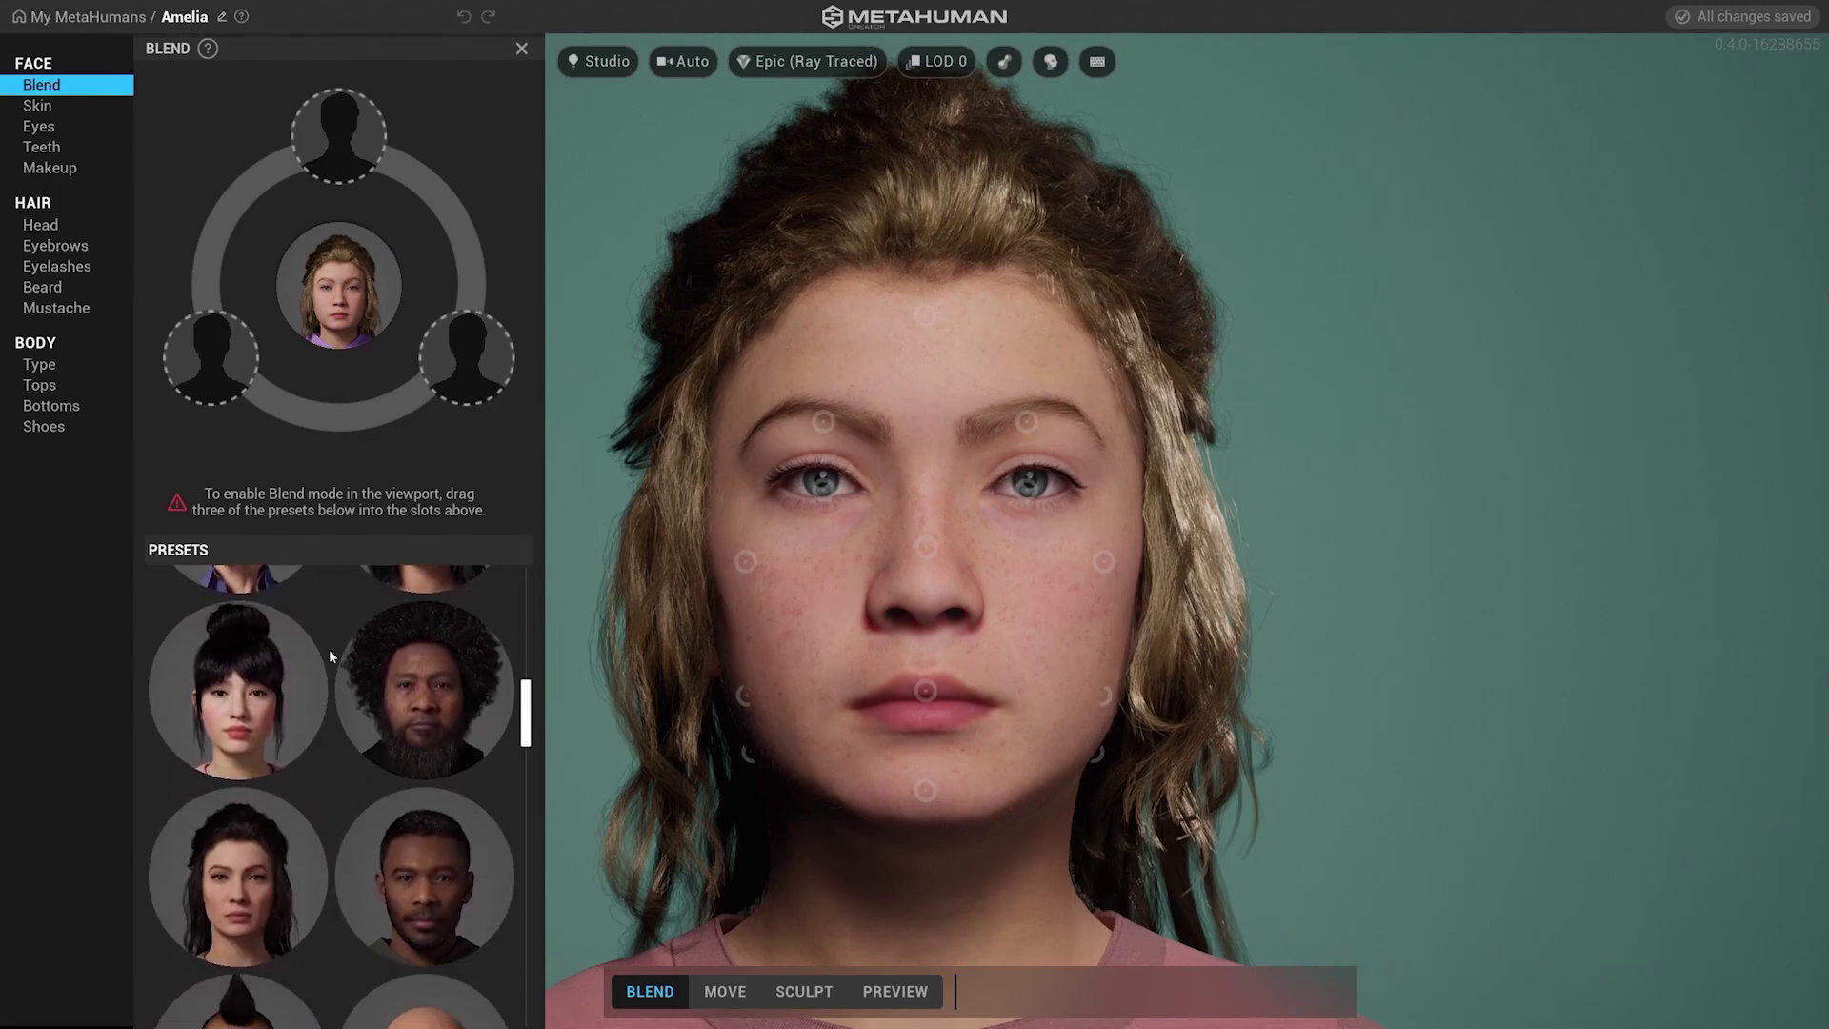
scroll(329, 655, "down", 2)
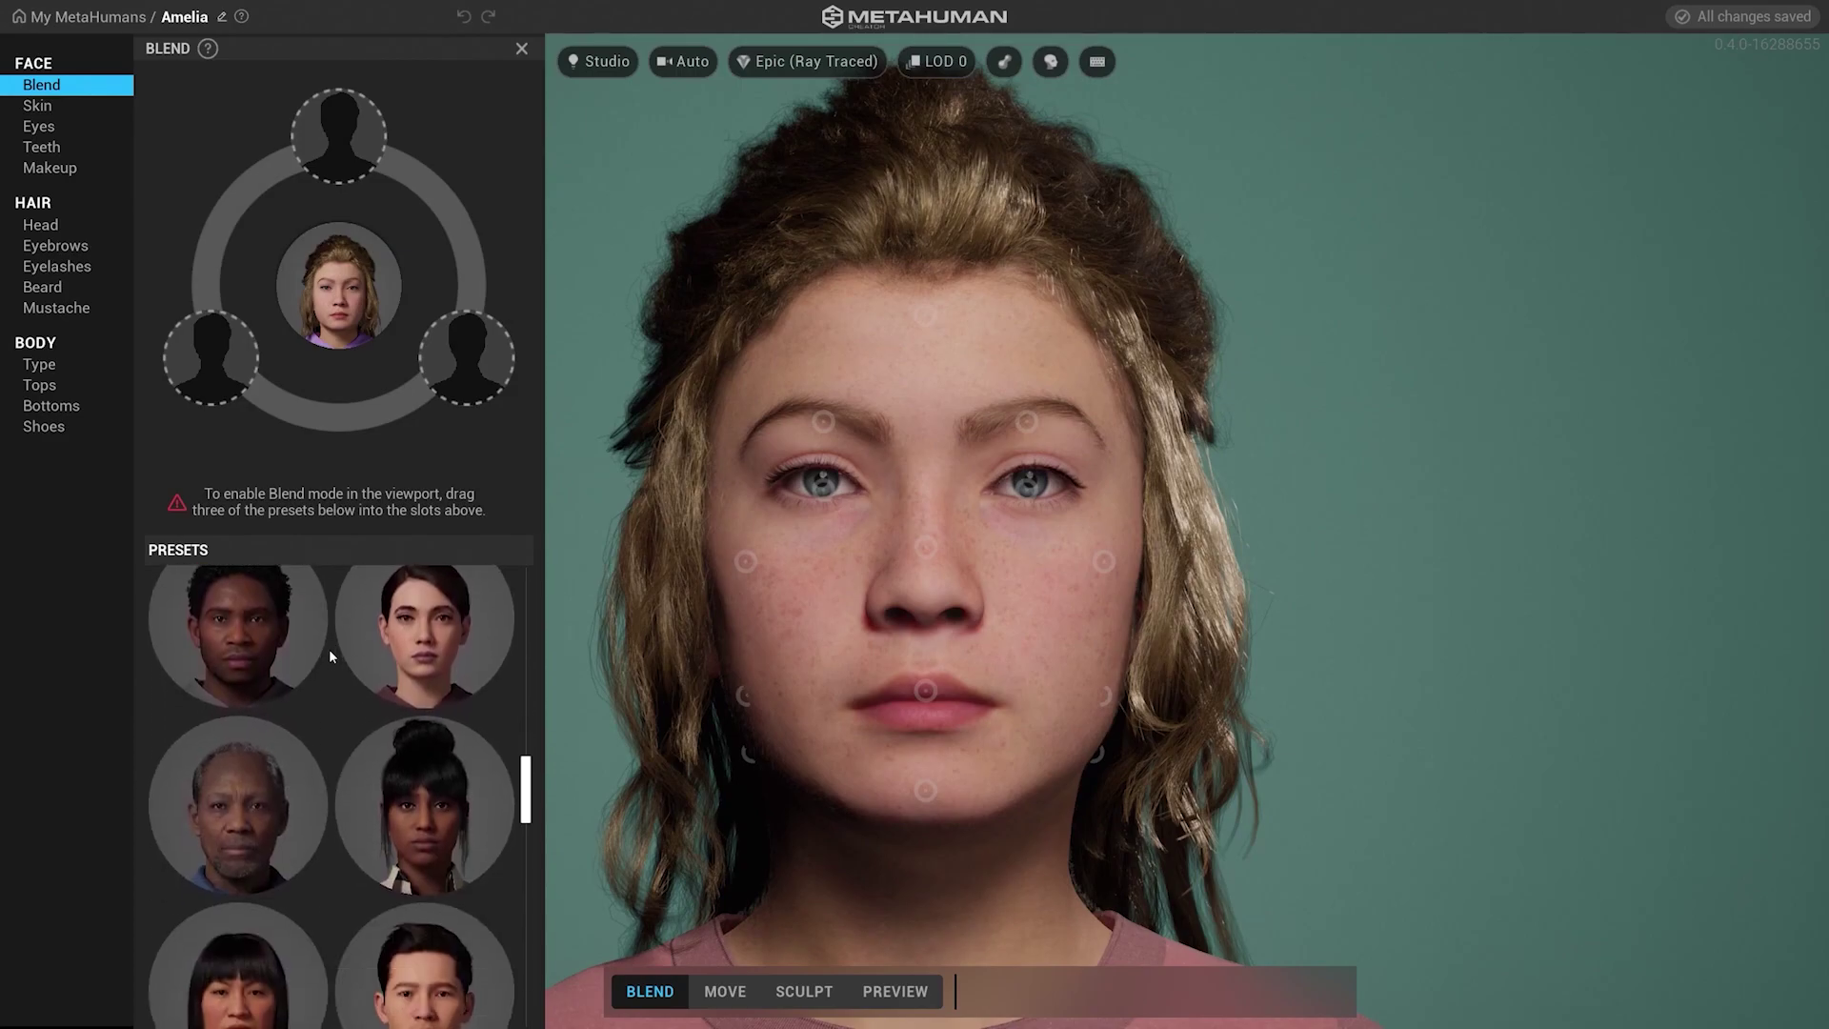
left_click_drag(431, 646, 467, 358)
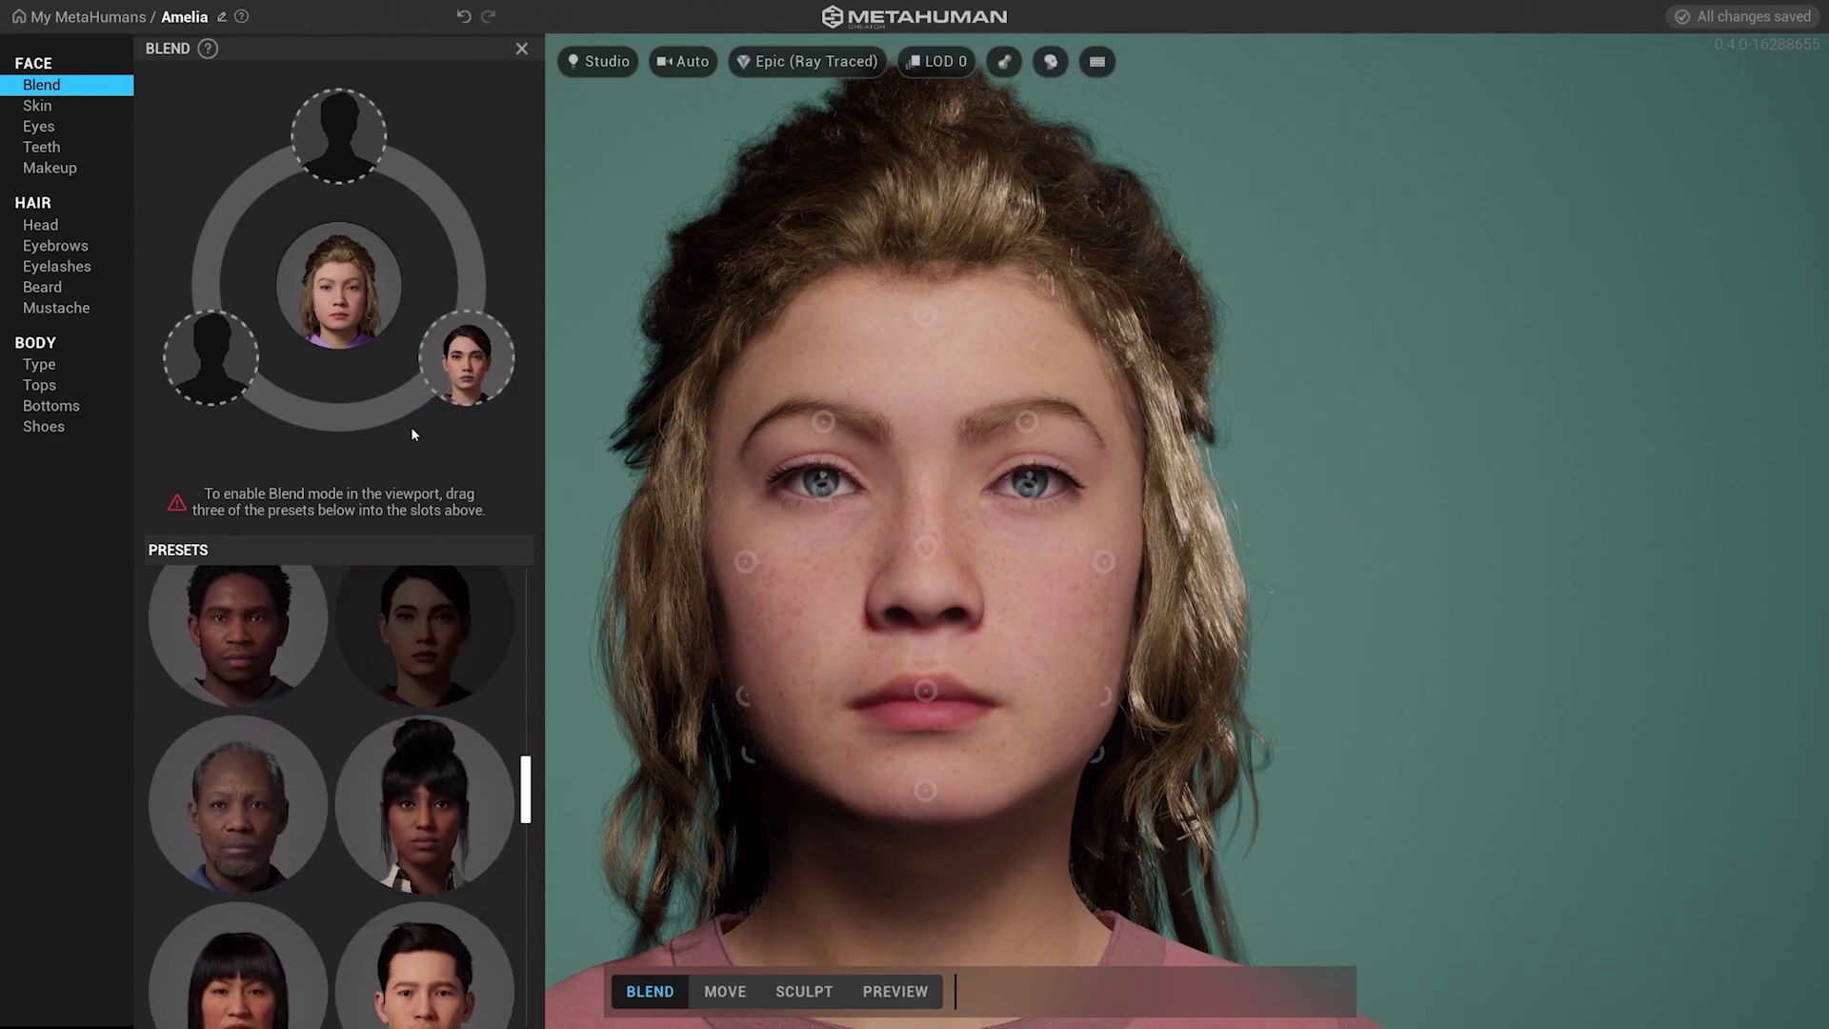
Assign the woman preset with pulled-back dark hair, located below the man with the mohawk, to the top slot of the blend circle
scroll(413, 838, "down", 3)
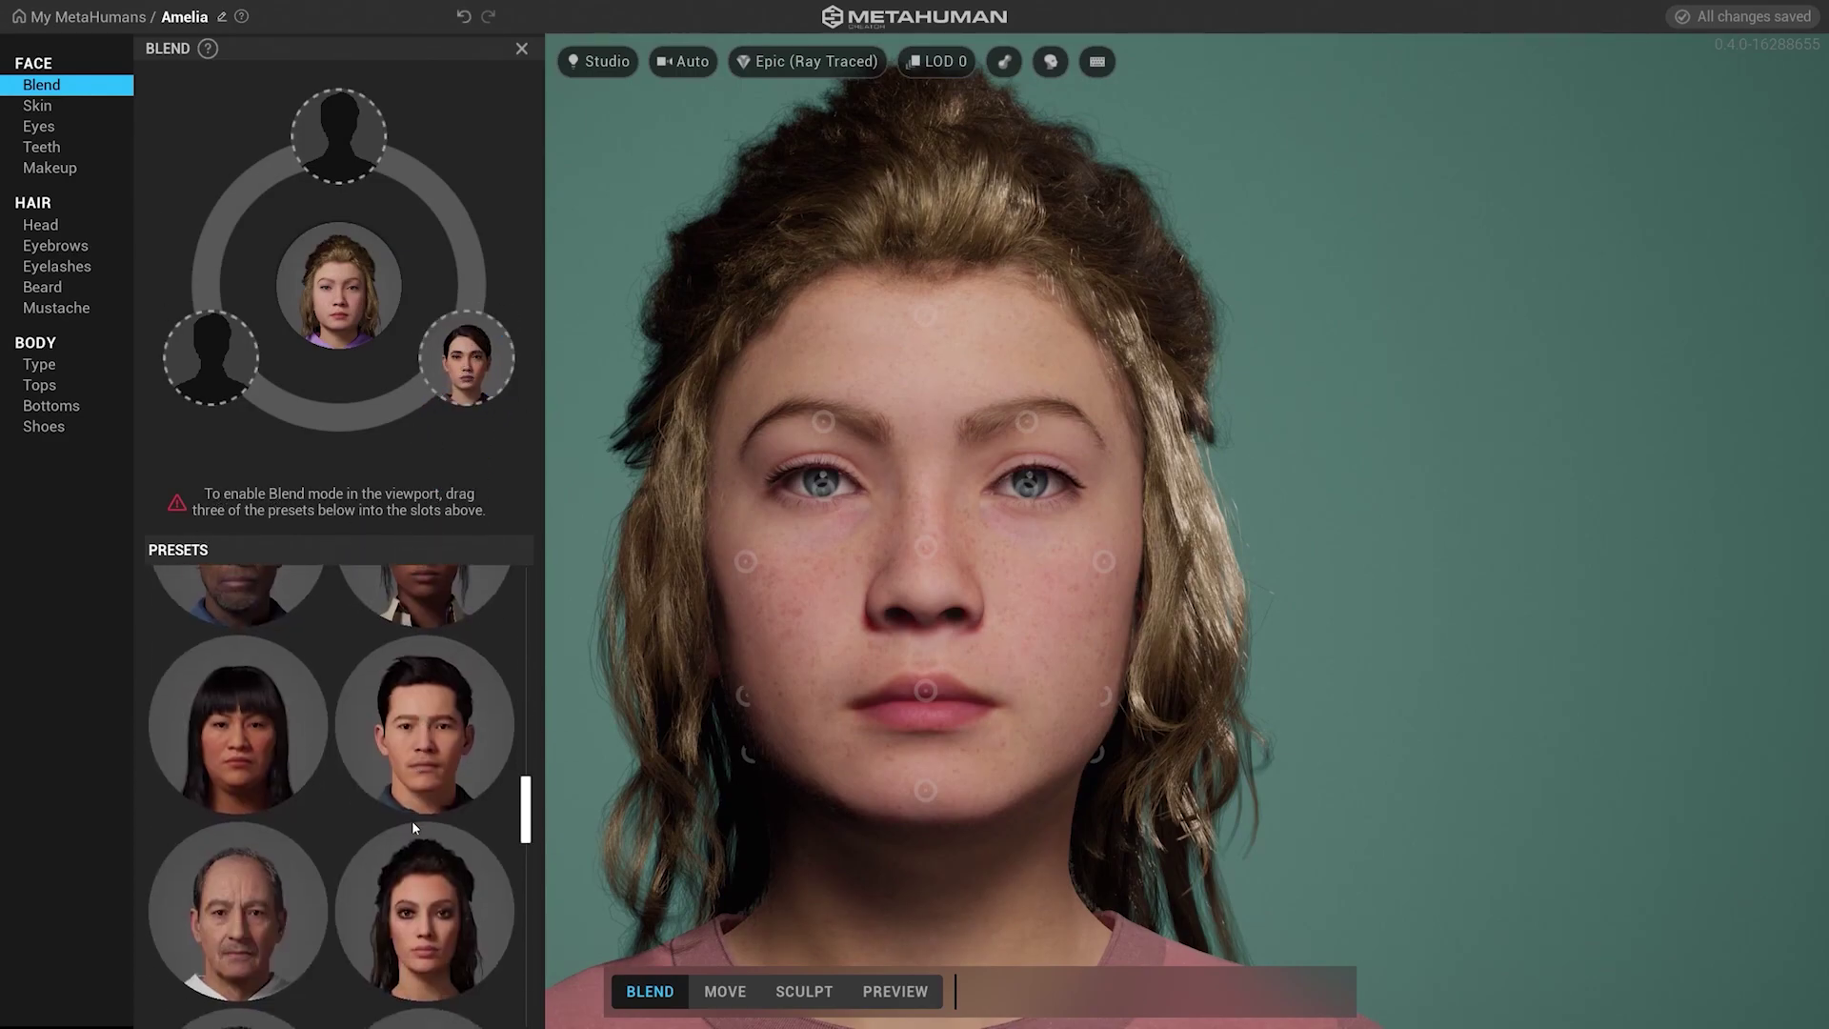
scroll(402, 743, "down", 5)
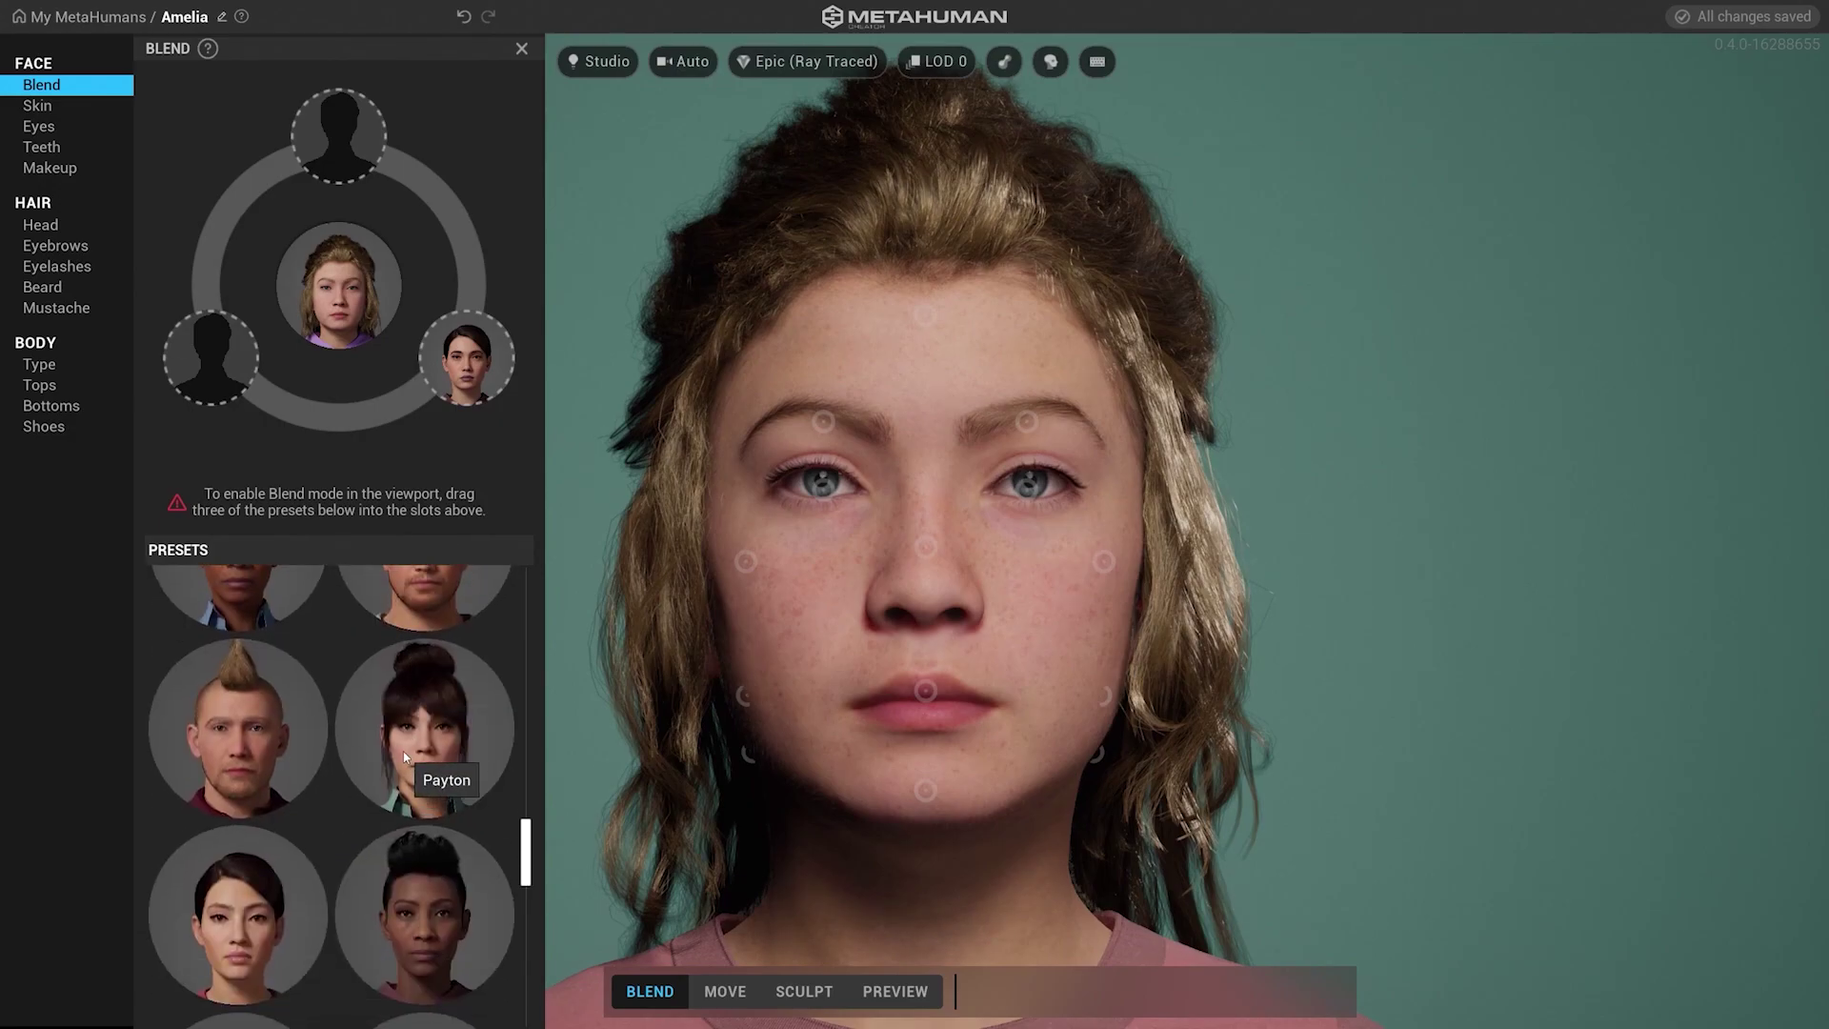
scroll(305, 845, "down", 1)
left_click_drag(228, 861, 338, 136)
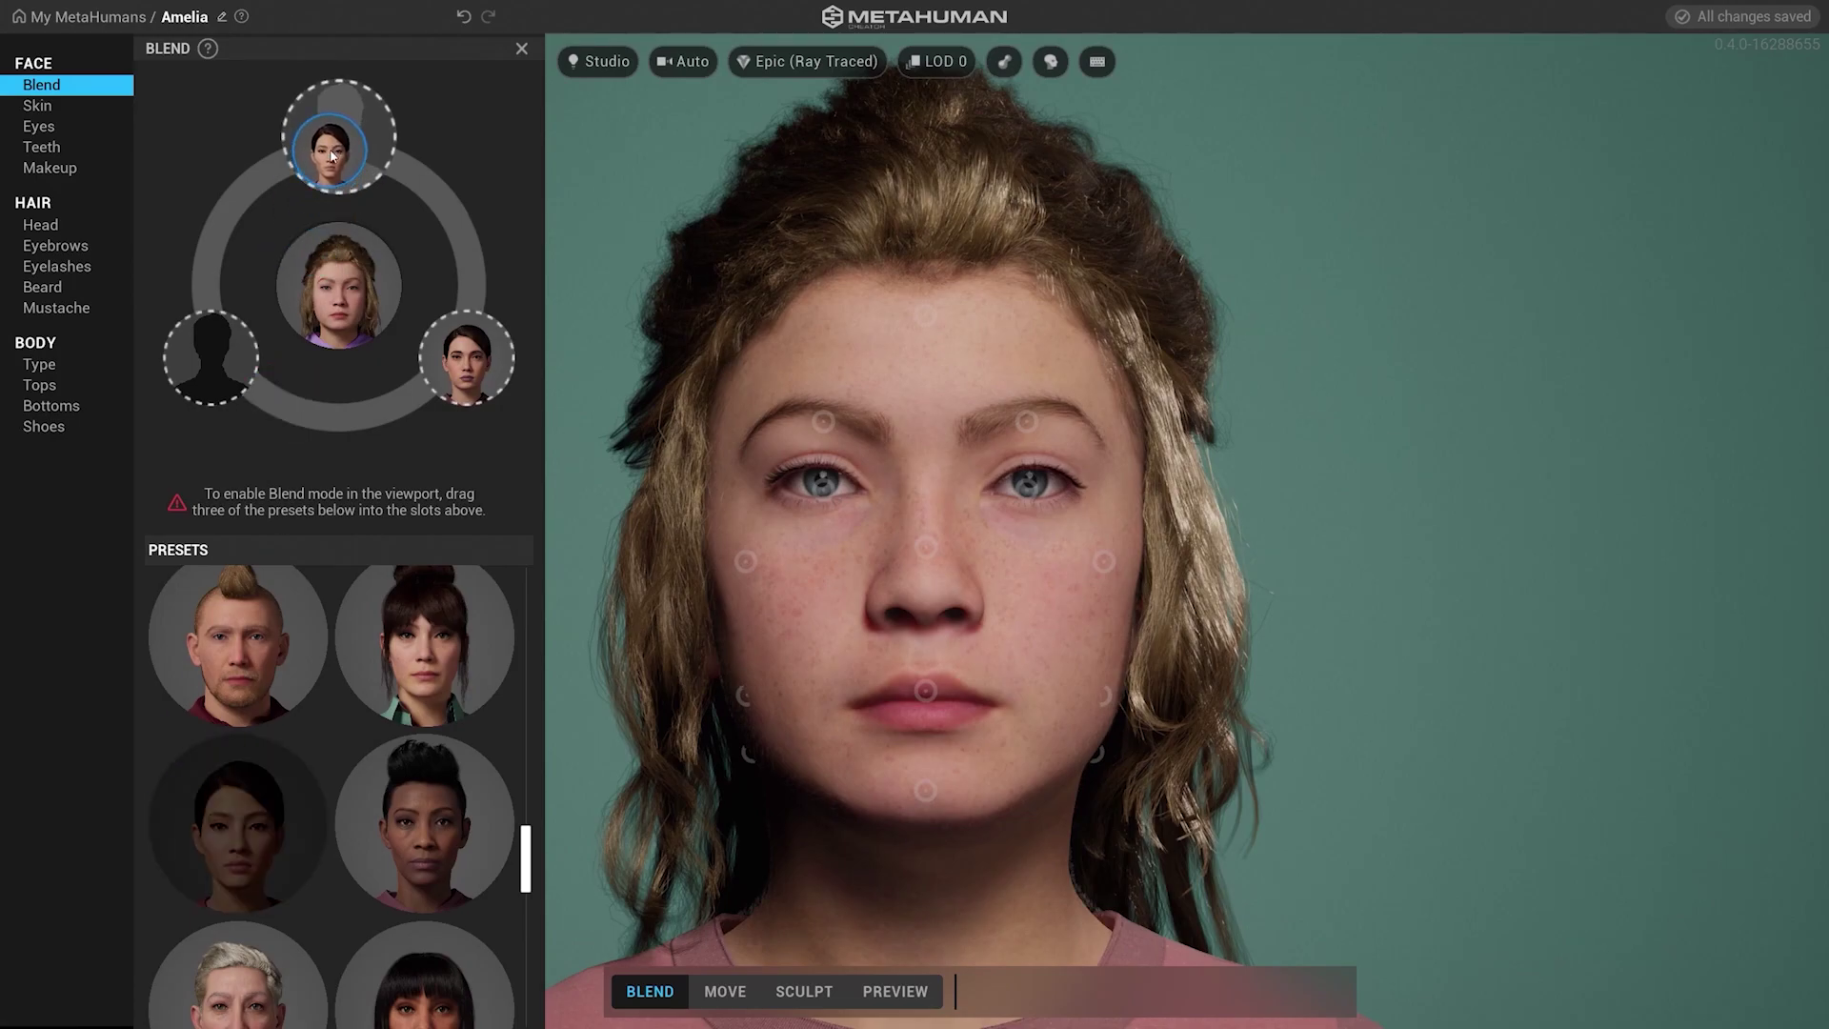
Browse the remaining face presets and assign Roux to the lower-left slot of the blend circle
scroll(410, 758, "down", 3)
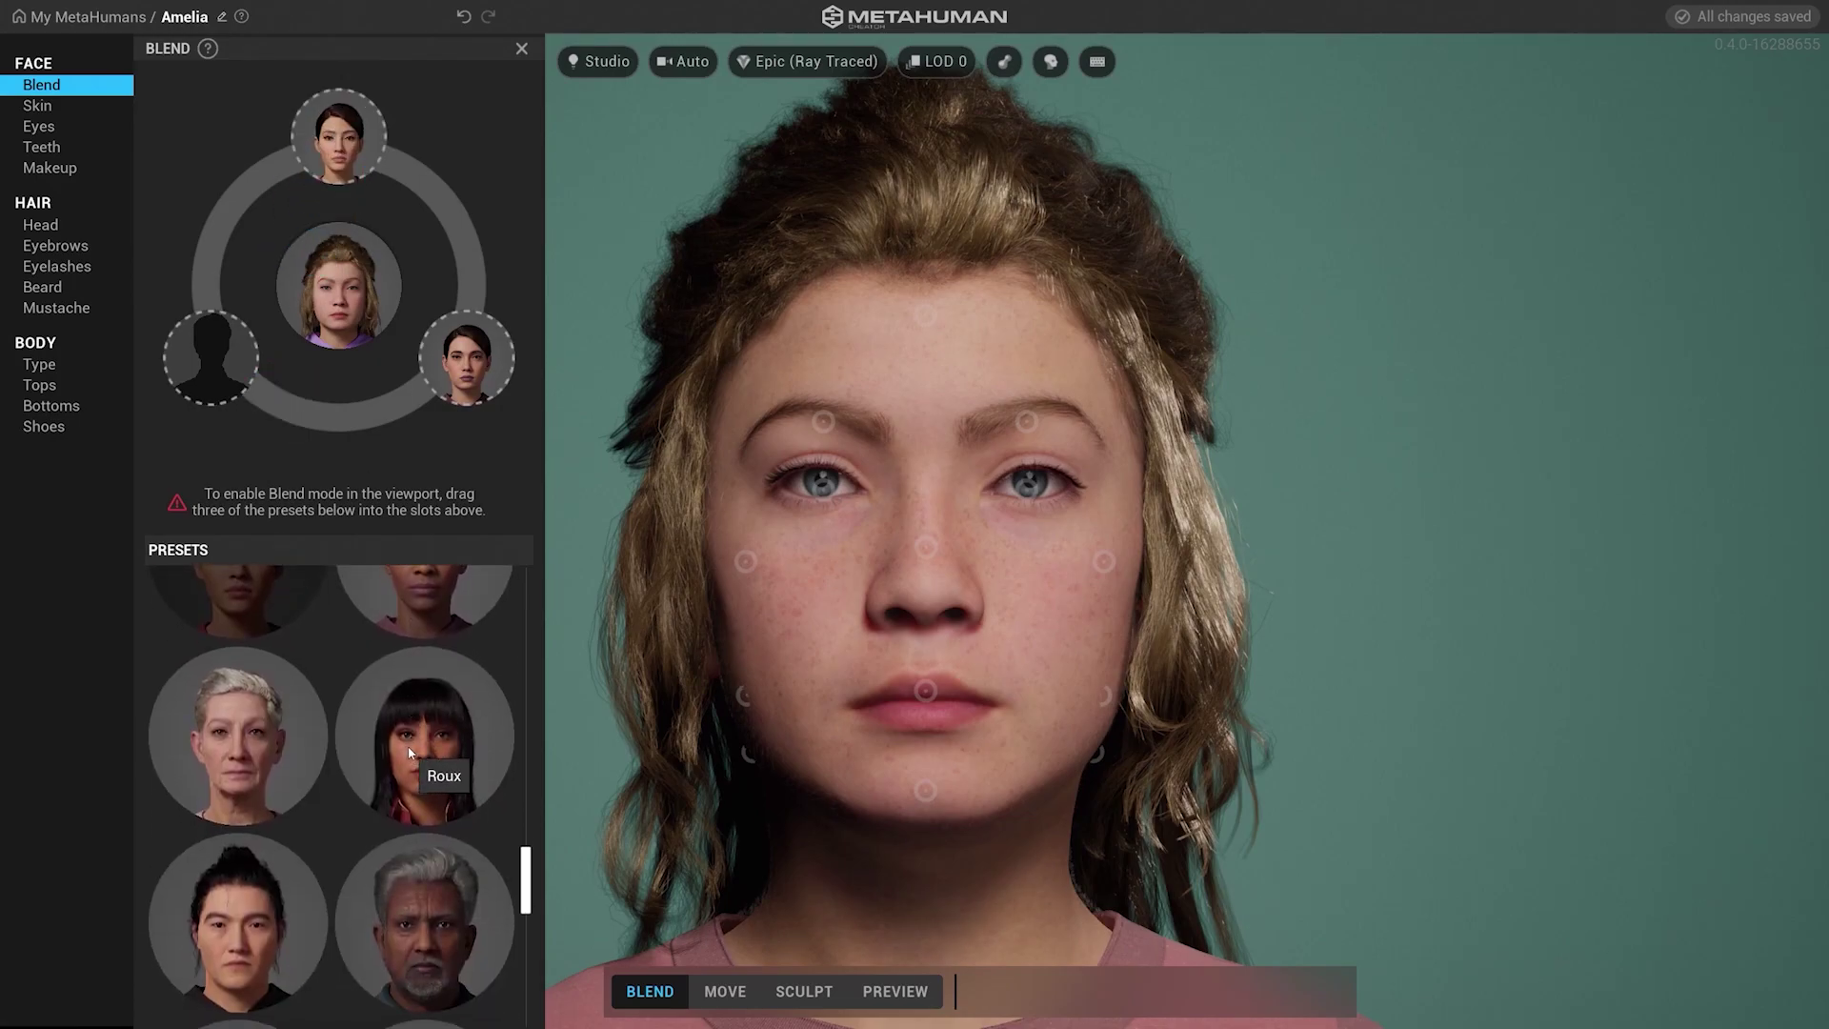
scroll(466, 735, "down", 4)
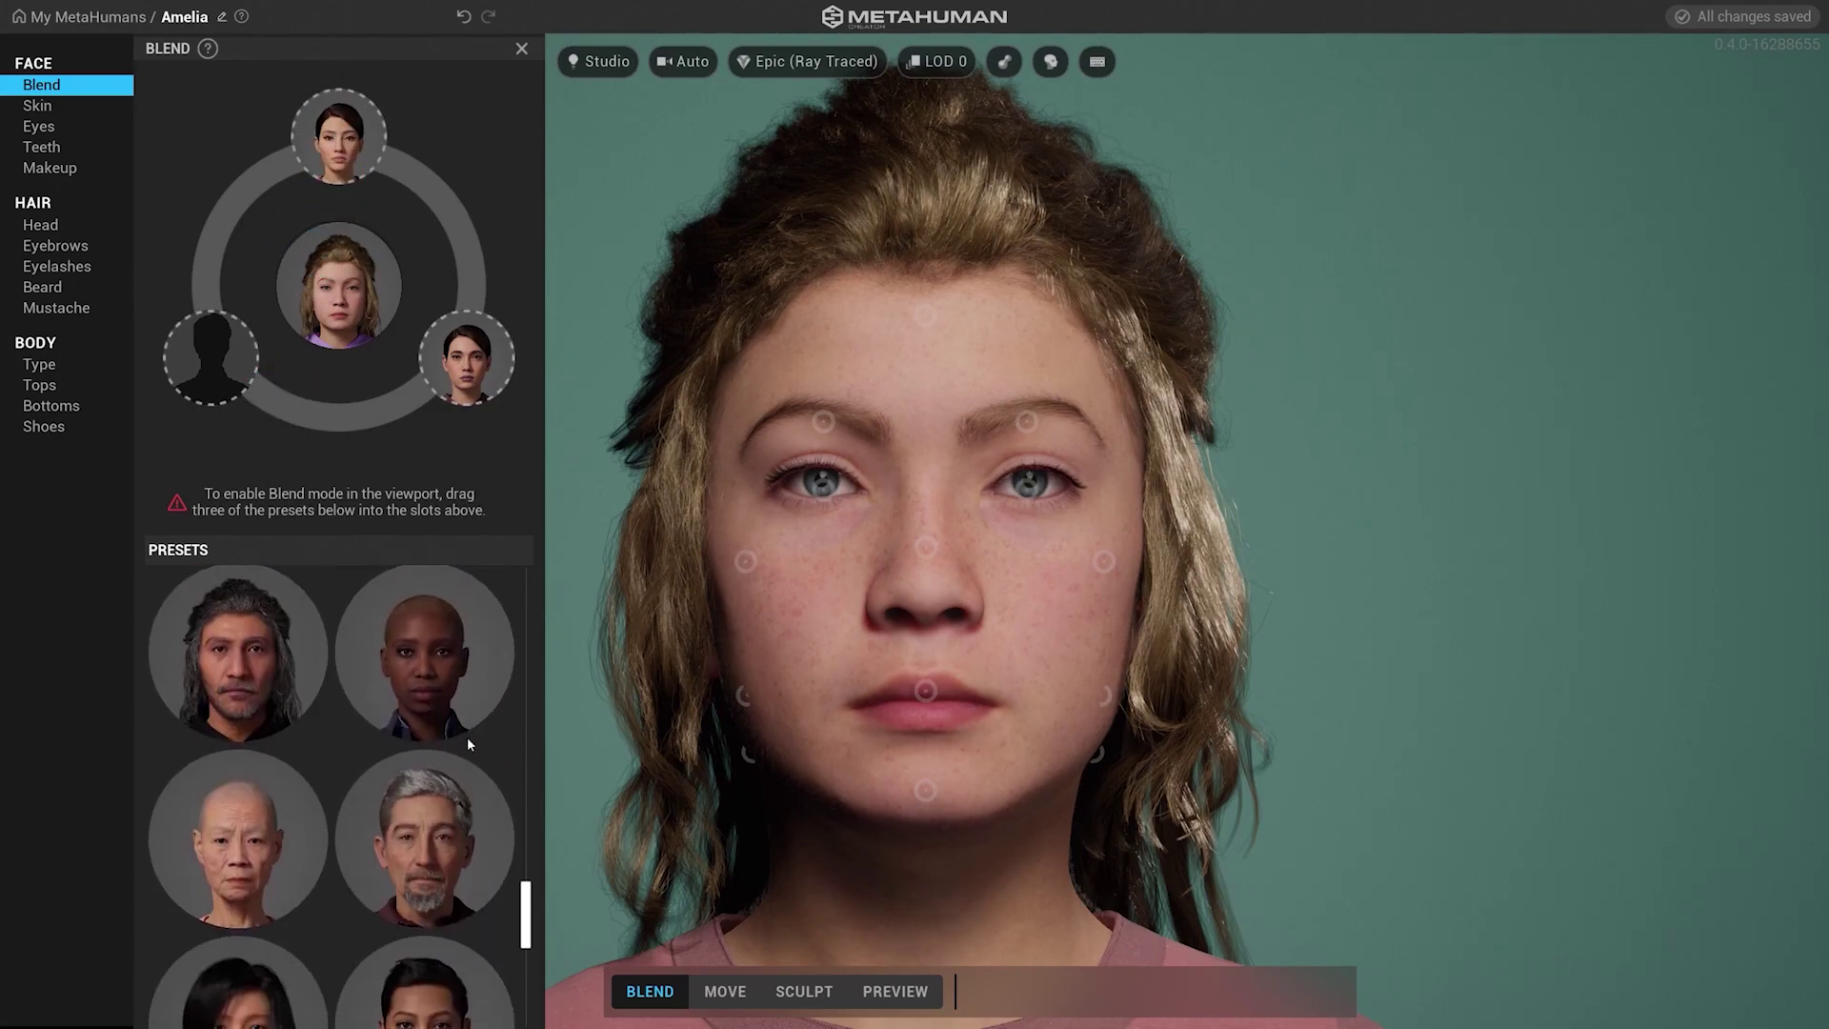
scroll(467, 736, "down", 6)
scroll(467, 734, "up", 5)
scroll(466, 735, "down", 1)
scroll(465, 736, "up", 5)
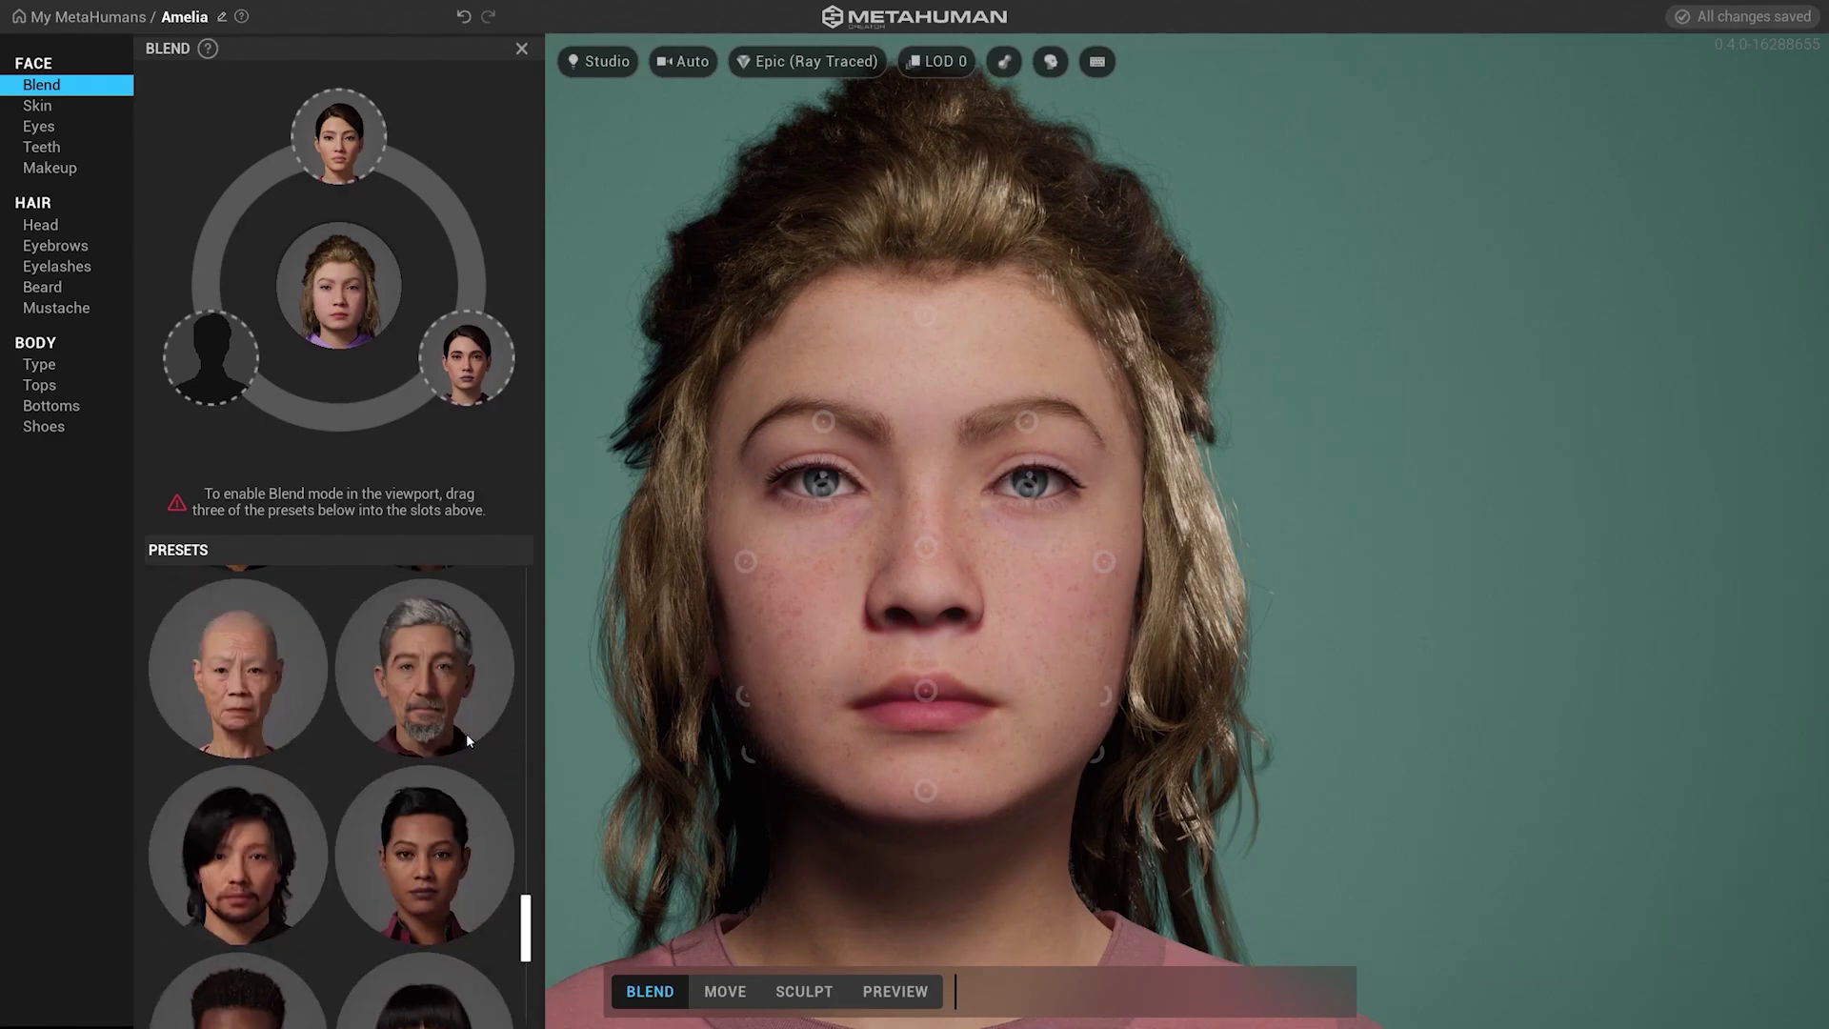
left_click_drag(452, 751, 200, 370)
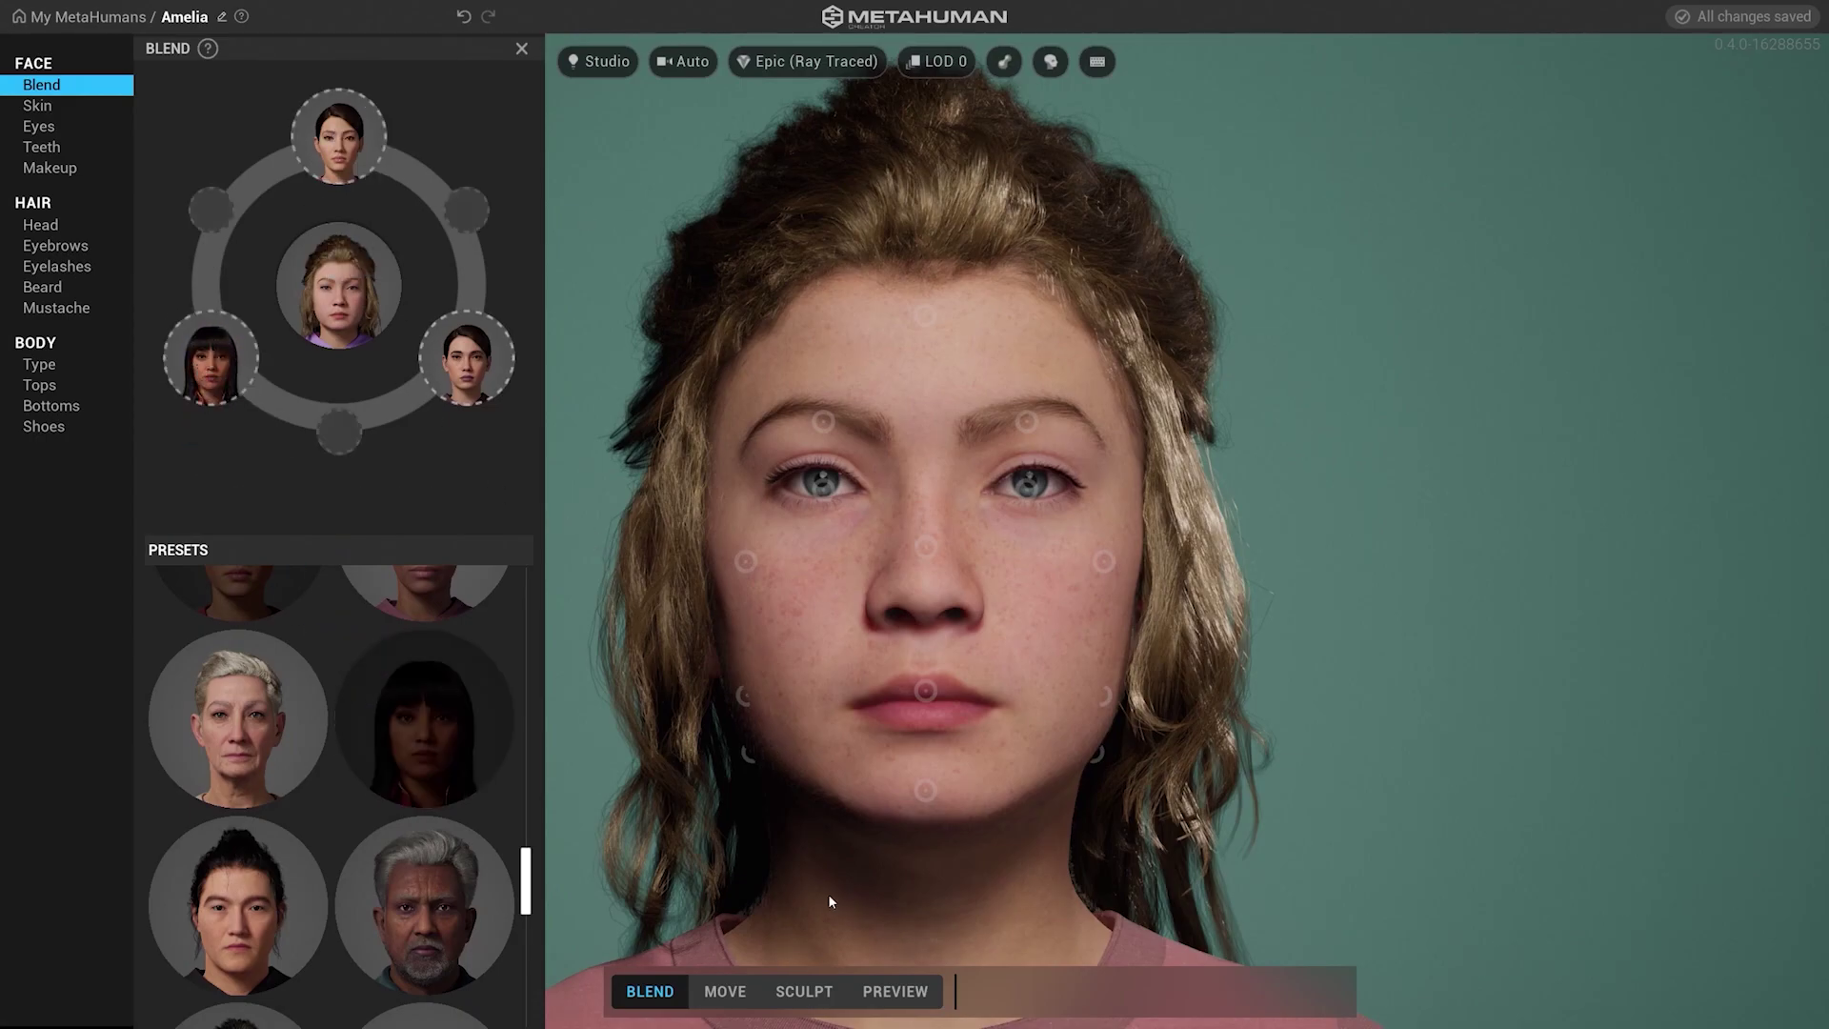
Blend the character's mouth and nose regions with the three assigned face presets
right_click_drag(929, 672, 1070, 629)
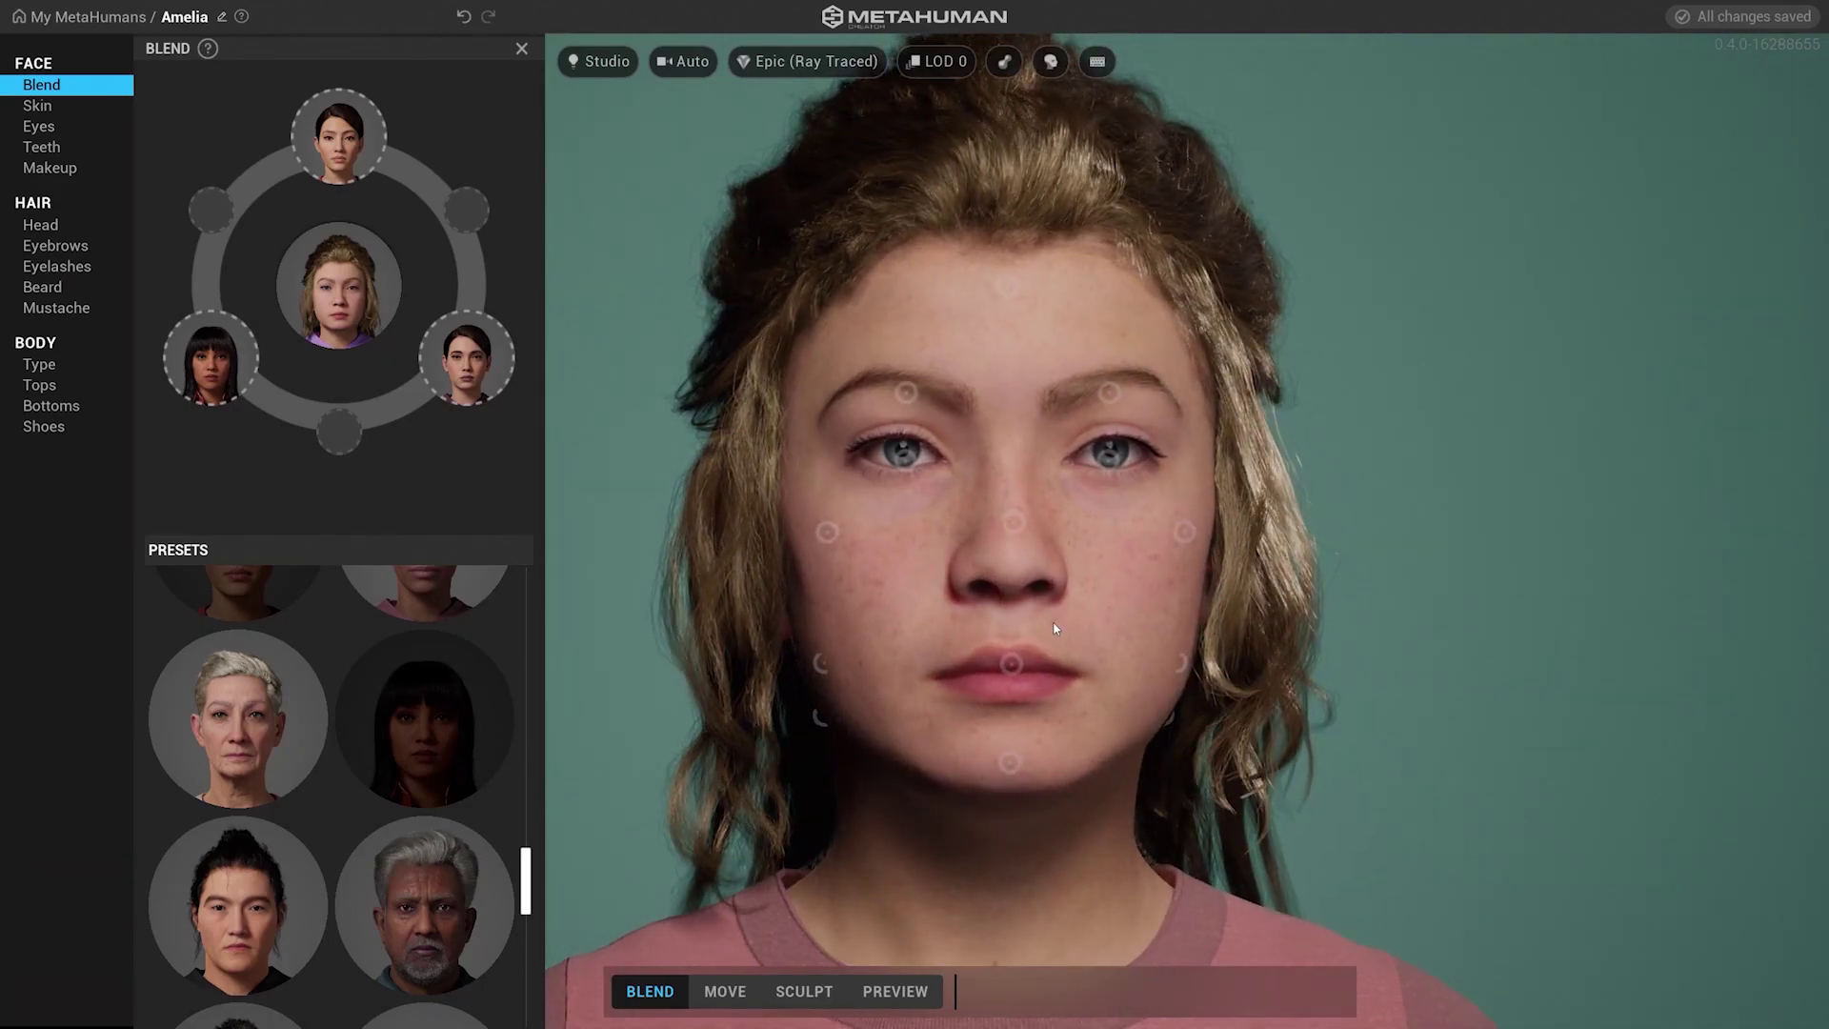
left_click_drag(1008, 664, 1021, 672)
left_click_drag(932, 715, 1011, 633)
left_click_drag(1011, 560, 1010, 564)
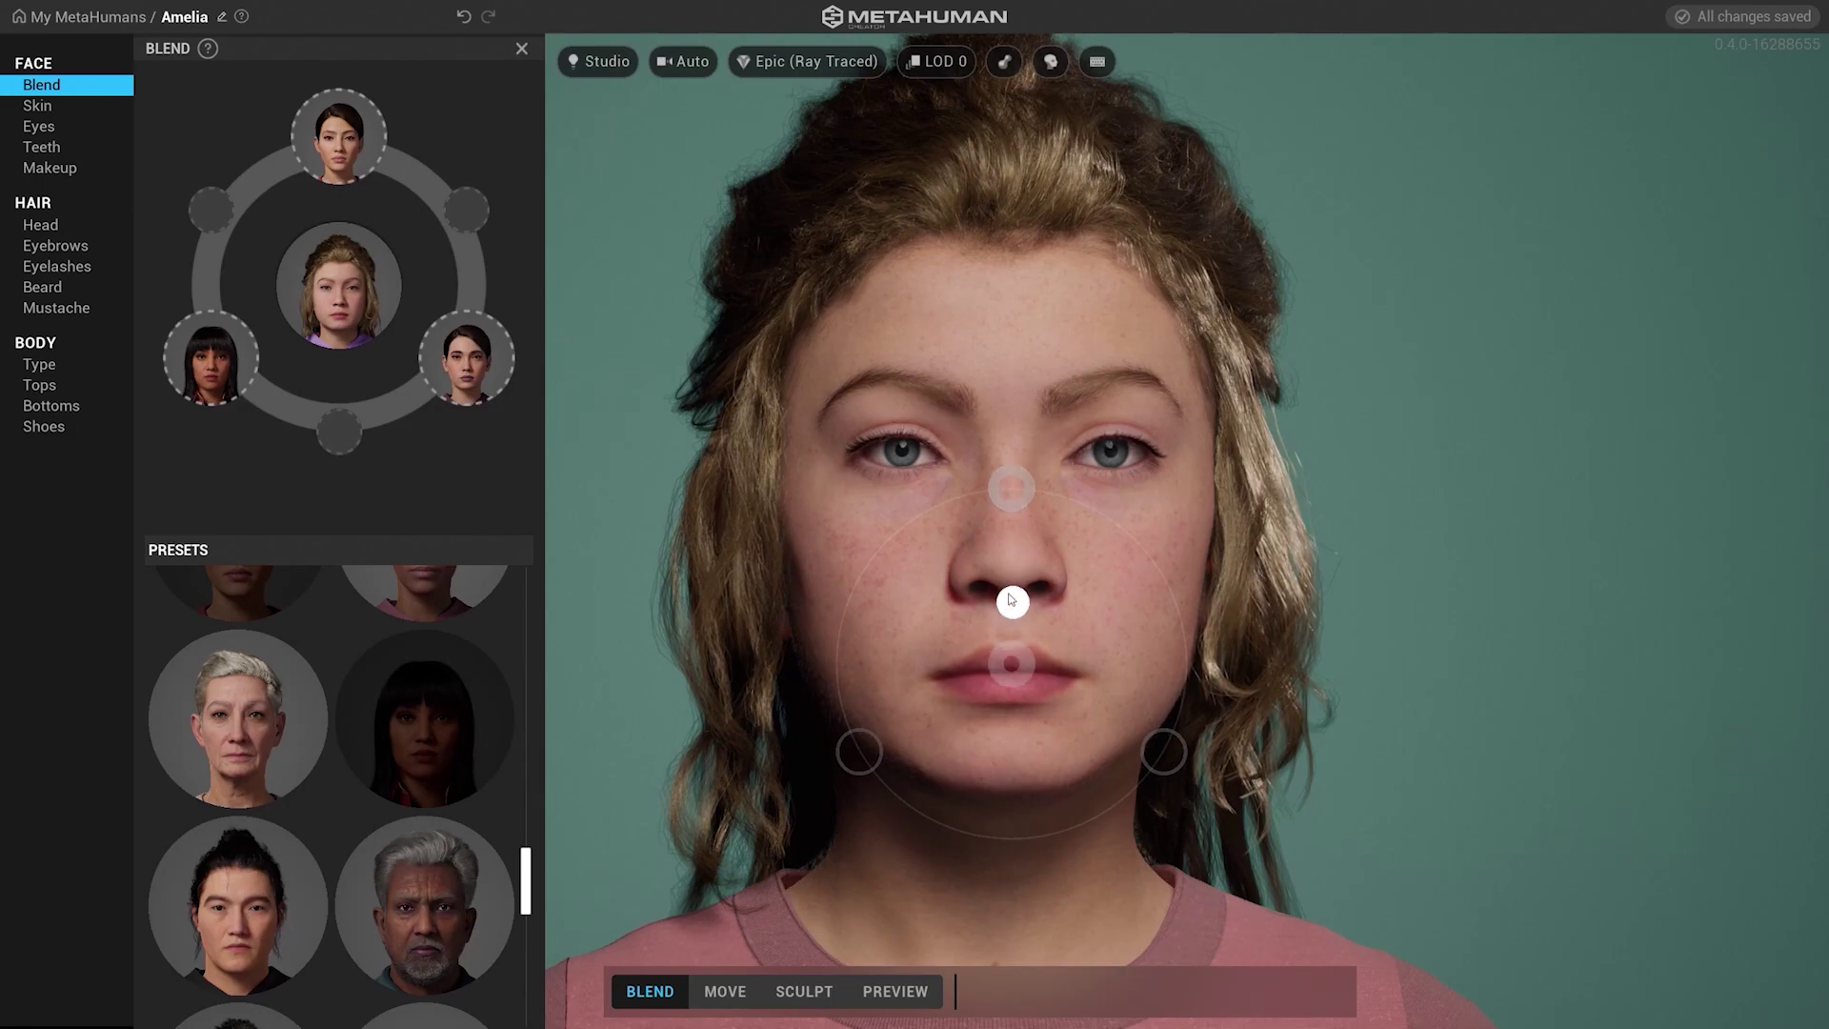
mouse_move(1050, 594)
left_mouse_down()
mouse_move(1038, 604)
mouse_move(1047, 572)
left_mouse_up()
Blend the chin, jaw, cheek and eye regions with the presets, checking the face from the front and in profile
left_click_drag(1012, 745, 1379, 776)
left_click_drag(1256, 751, 1349, 415)
left_click_drag(1337, 488, 945, 647)
left_click_drag(998, 711, 1149, 674)
left_click_drag(960, 749, 1673, 562)
left_click_drag(1268, 600, 1353, 405)
left_click_drag(1397, 558, 840, 569)
left_click_drag(887, 450, 761, 533)
left_click_drag(887, 575, 734, 474)
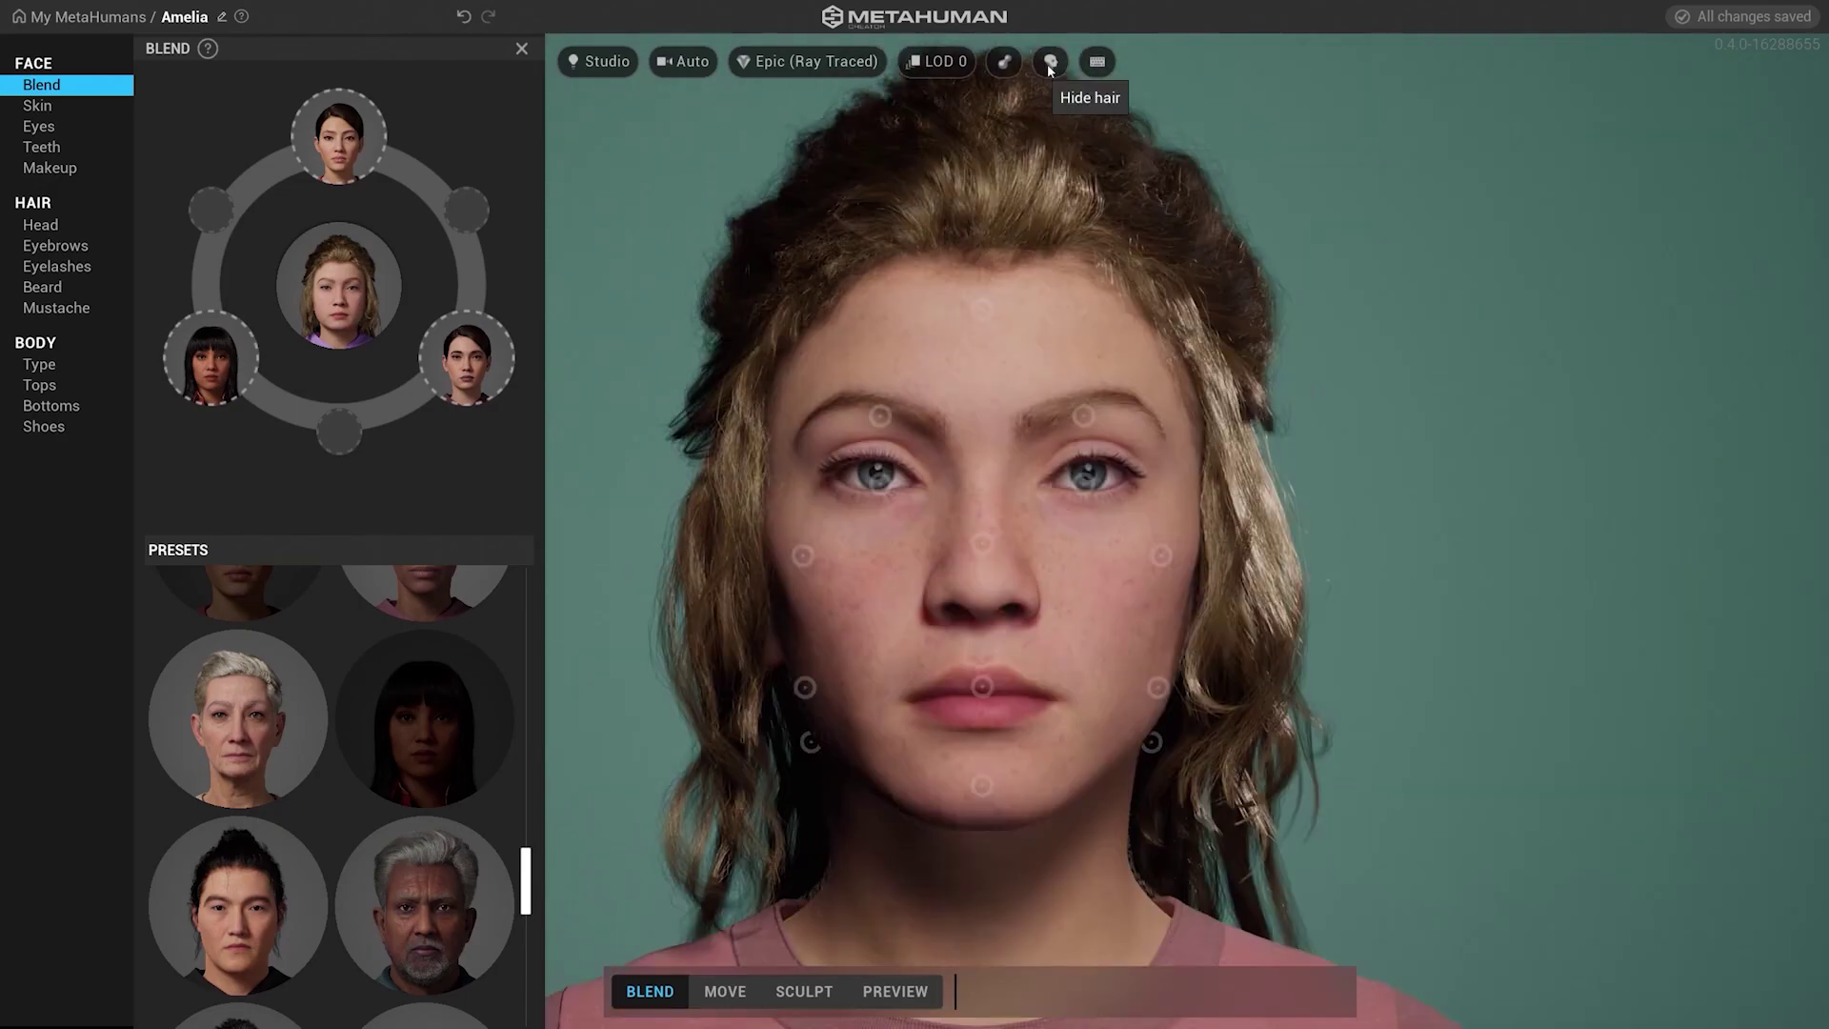
Hide the hair and blend the ear and side-of-head regions with the presets
left_click(1051, 62)
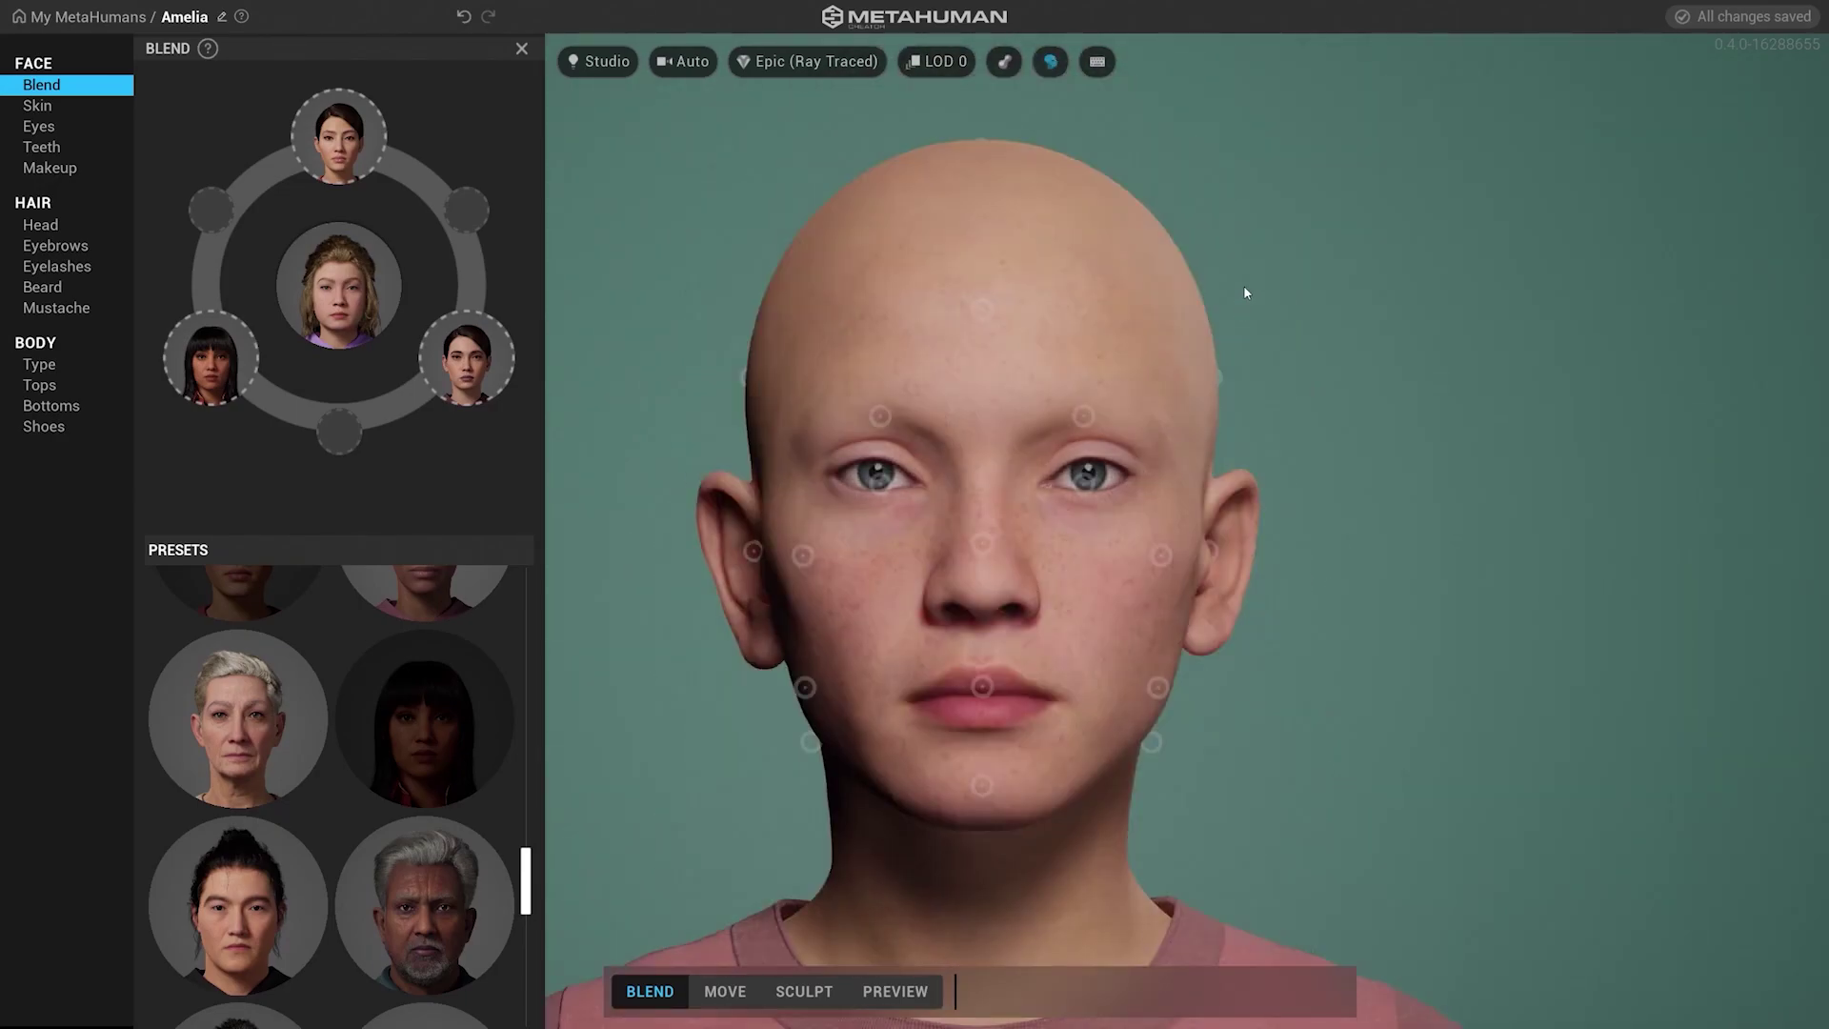
left_click_drag(1416, 445, 1278, 453)
left_click_drag(1224, 538, 1224, 511)
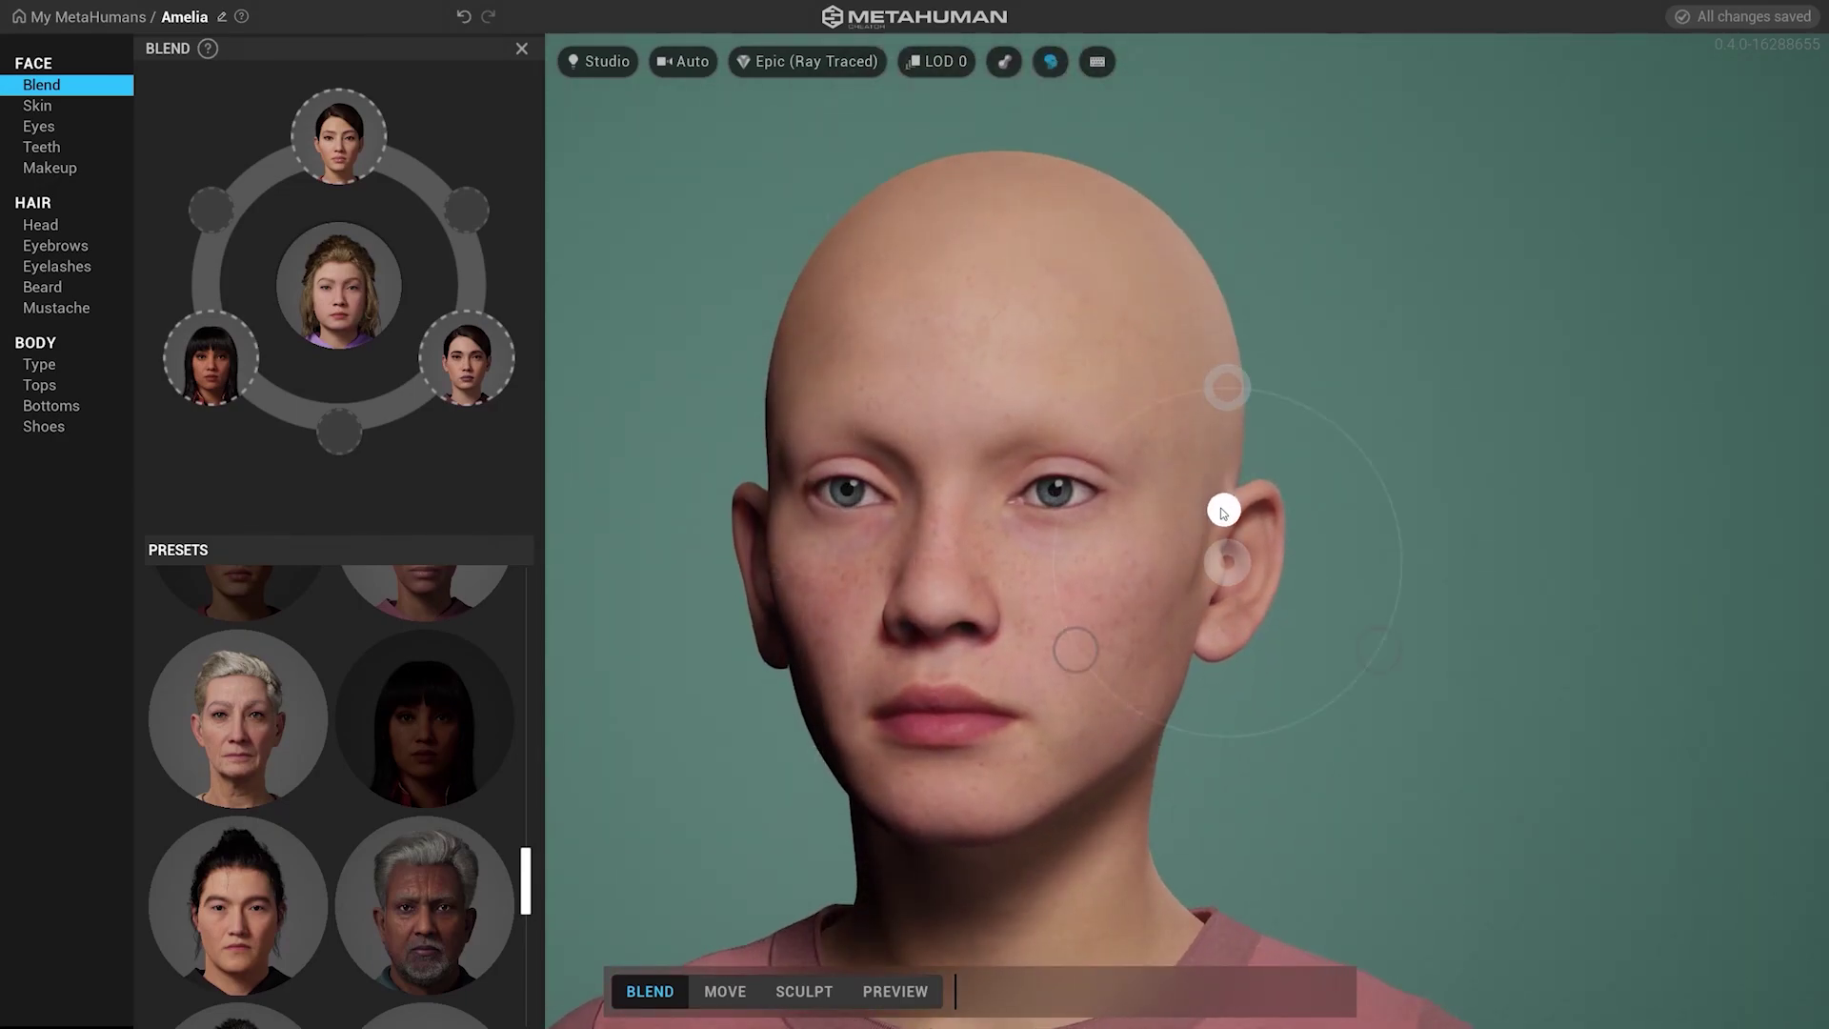
left_click_drag(776, 571, 926, 446)
left_click_drag(783, 384, 757, 286)
left_click_drag(858, 322, 701, 321)
left_click_drag(867, 324, 876, 125)
left_click_drag(787, 369, 695, 326)
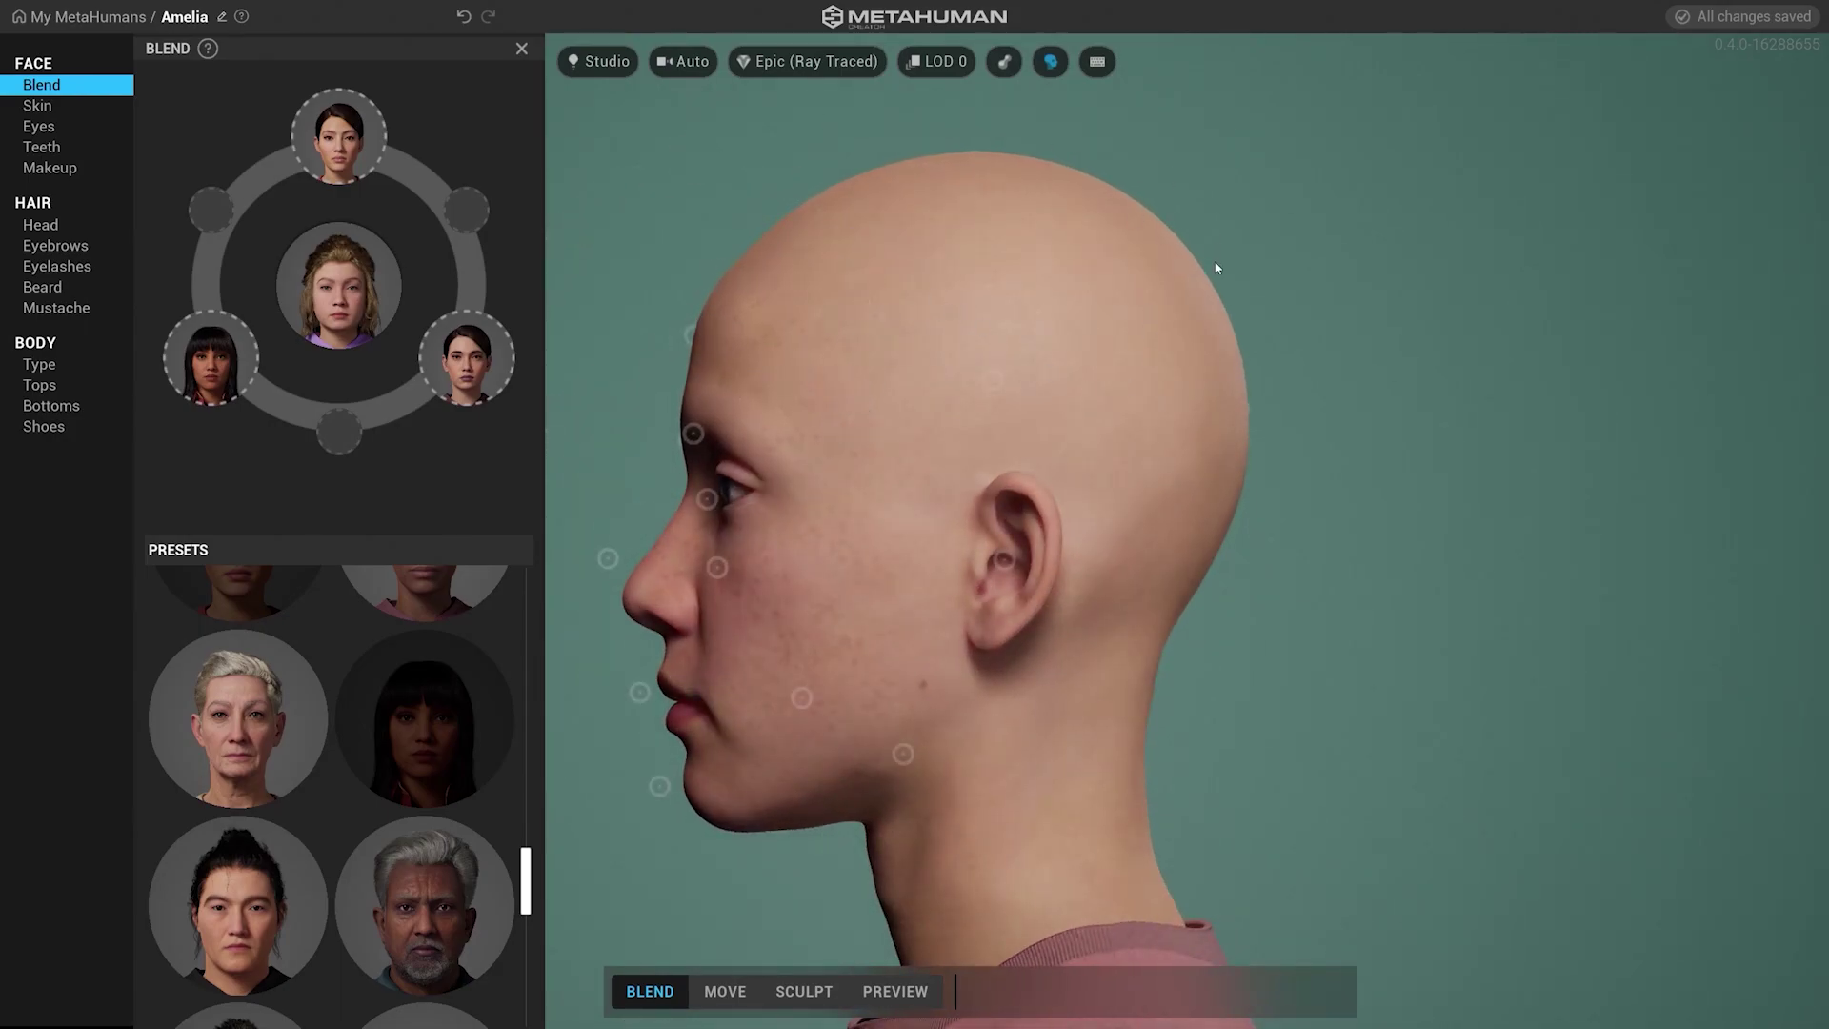
Blend the crown of the head toward the lower-right preset and return to the front view
left_click_drag(984, 172, 979, 12)
left_click_drag(1004, 155, 1169, 313)
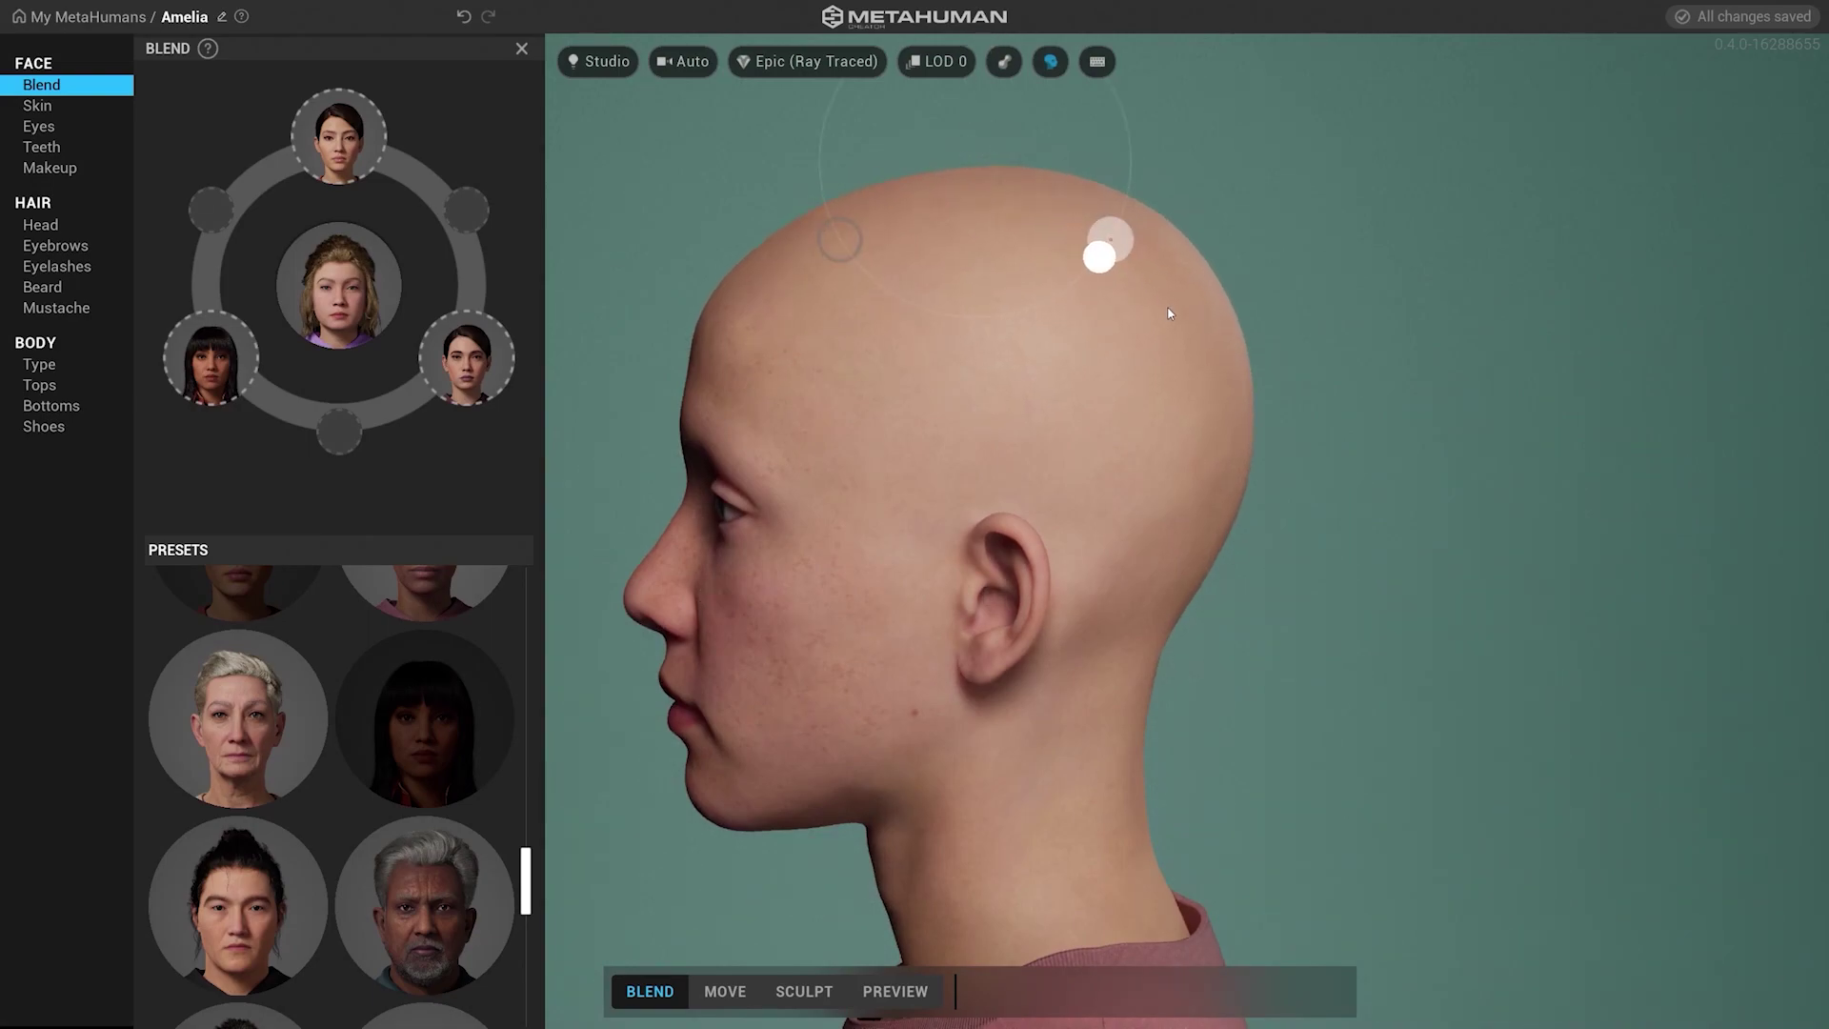
left_click_drag(1192, 249, 1592, 448)
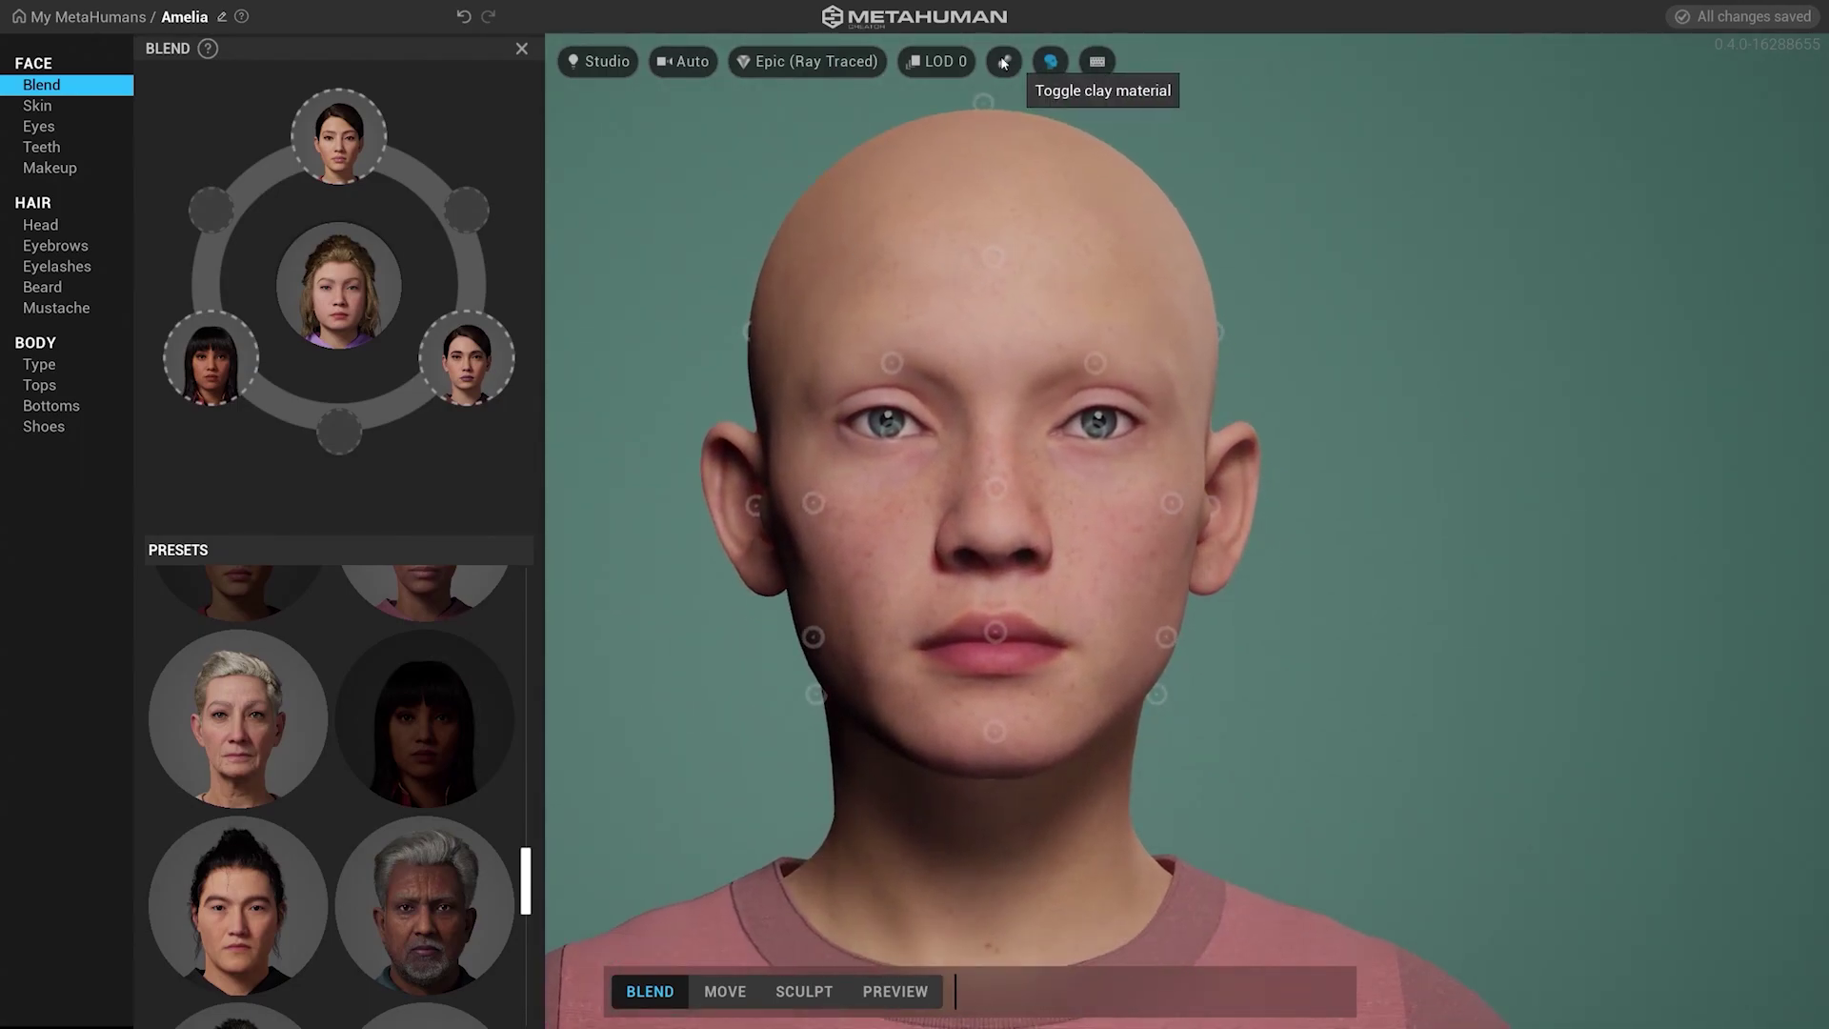
Check the face shape in clay material, and return to Preview mode with the realistic skin and hair shown
left_click(1005, 63)
mouse_move(980, 385)
left_mouse_down()
mouse_move(1479, 380)
mouse_move(912, 400)
mouse_move(977, 395)
left_mouse_up()
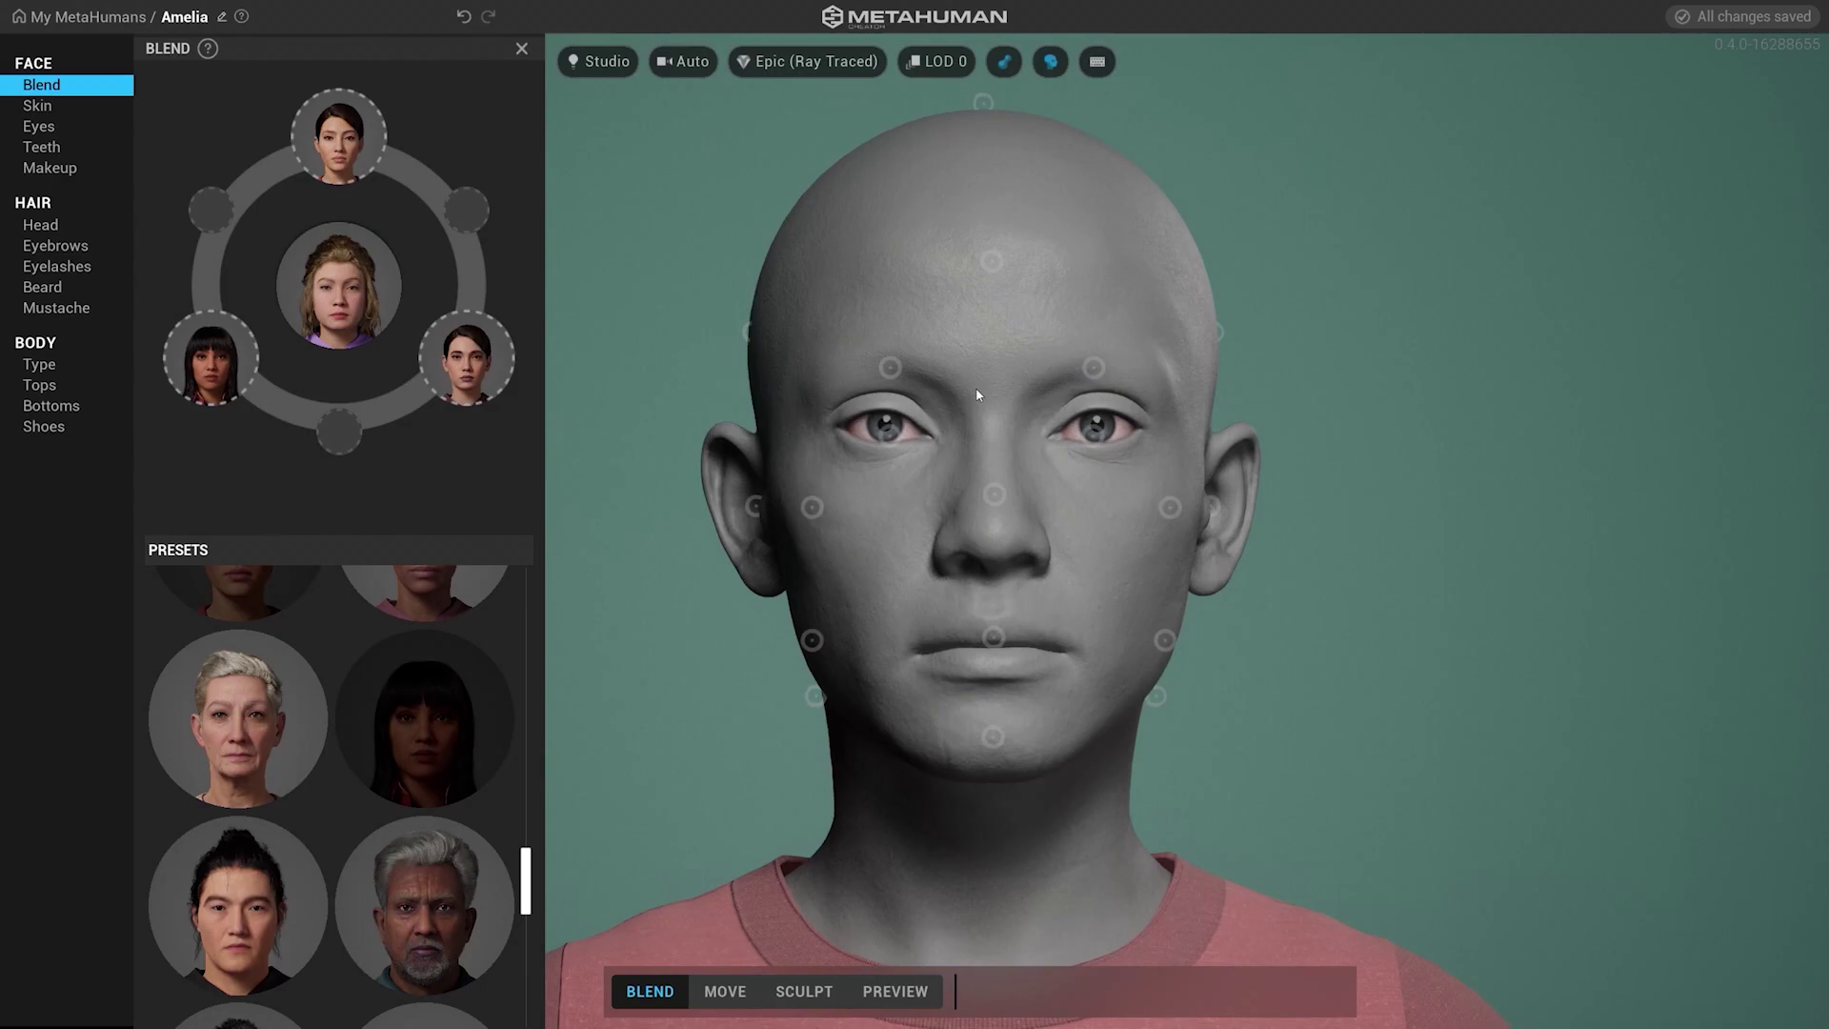
left_click(896, 991)
left_click(1049, 63)
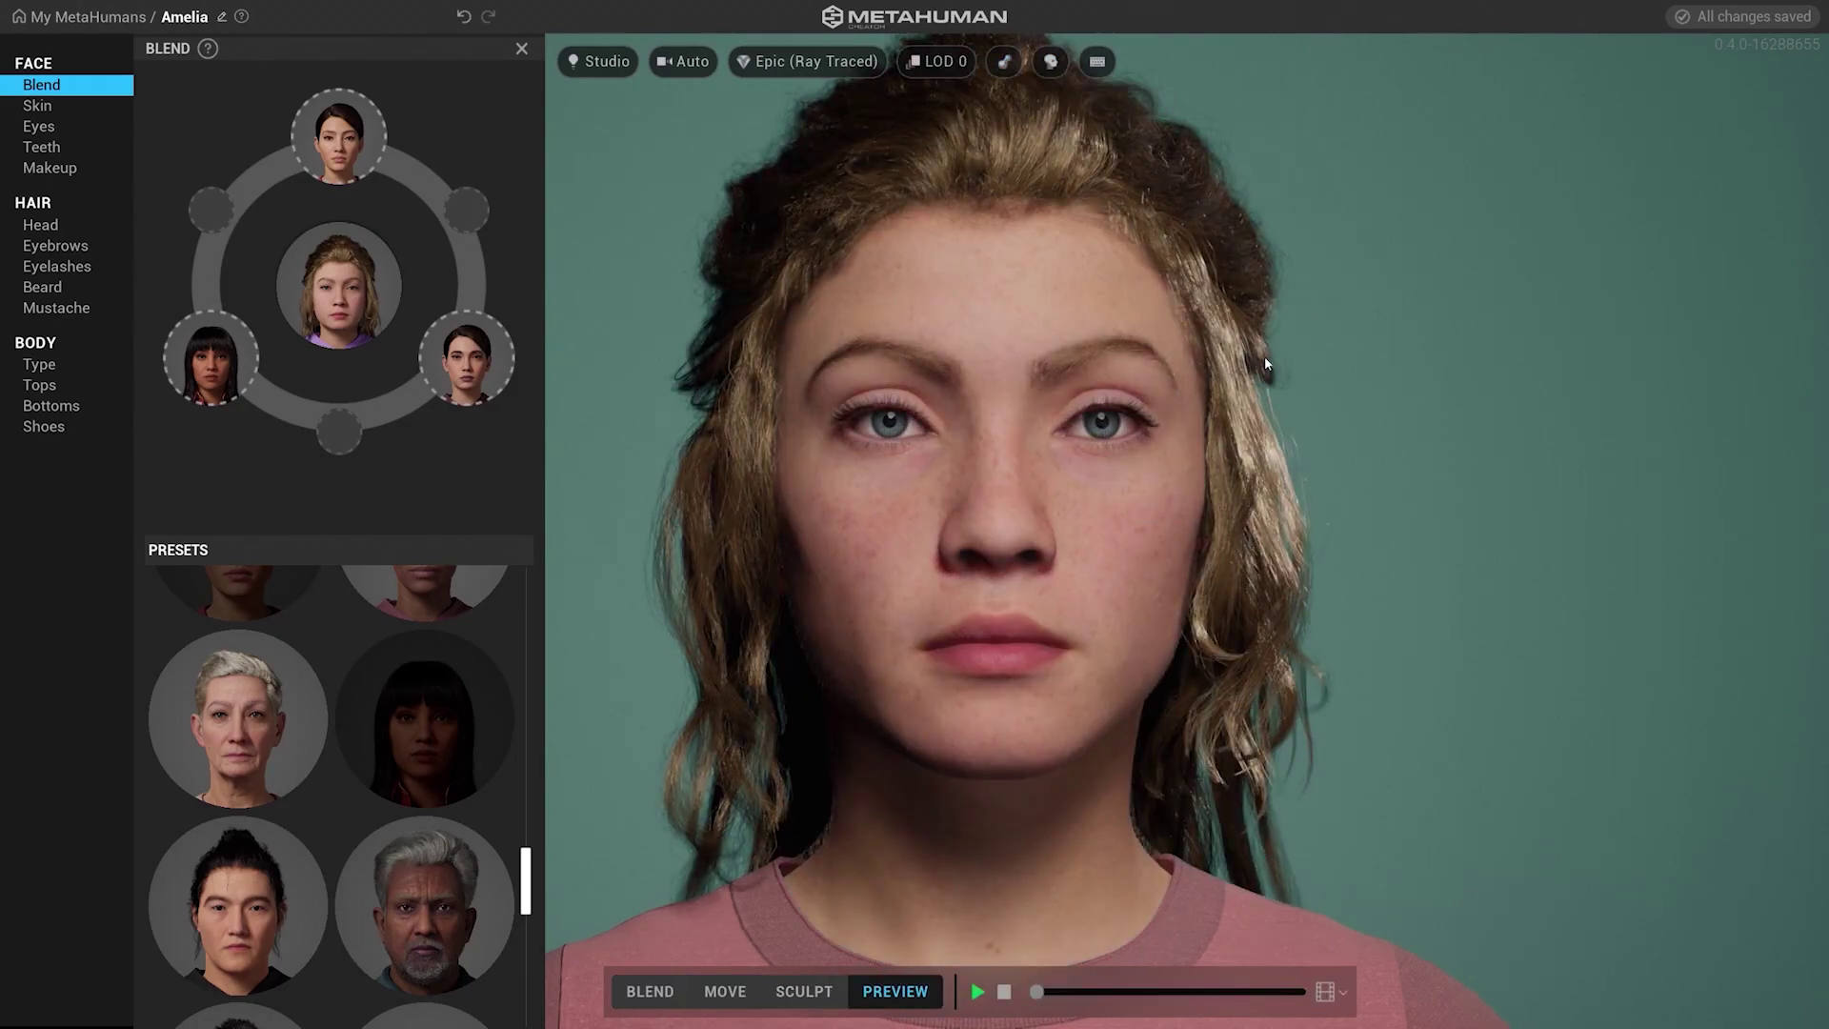
left_click(805, 992)
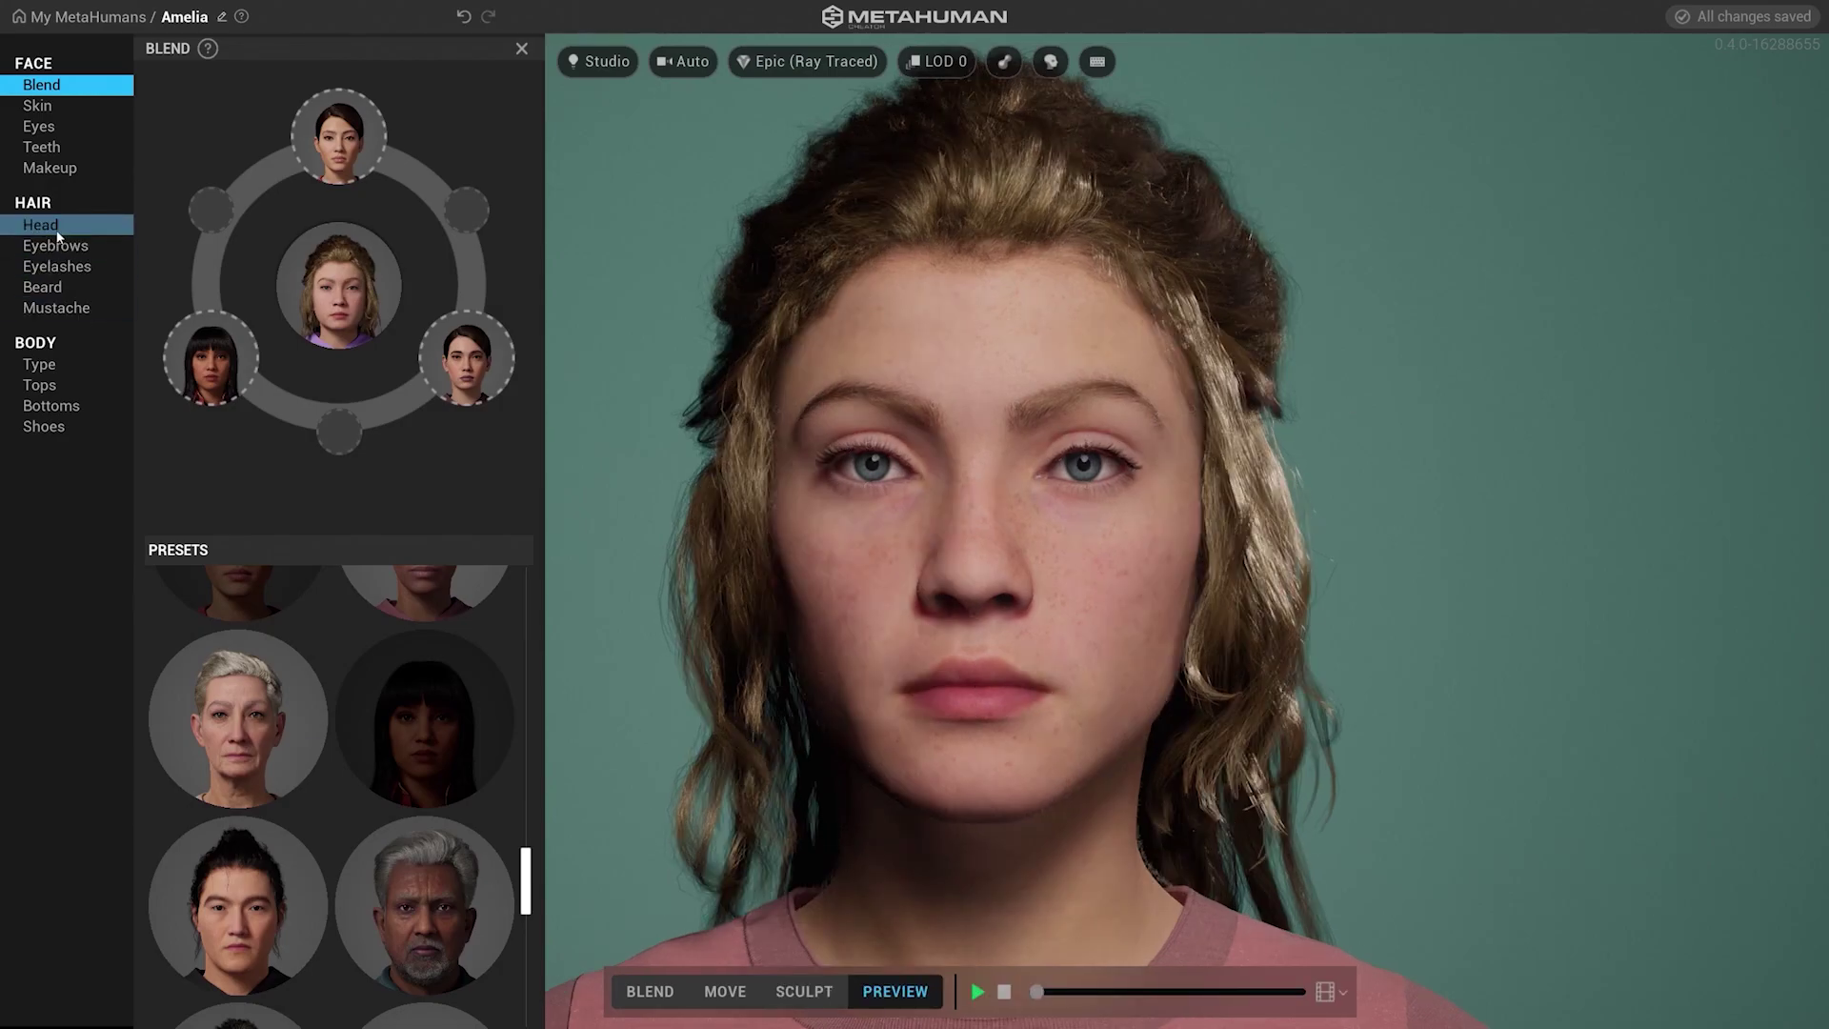
Give the character the side-parted ponytail hairstyle found directly below the side-swept bob
left_click(55, 228)
scroll(295, 480, "down", 4)
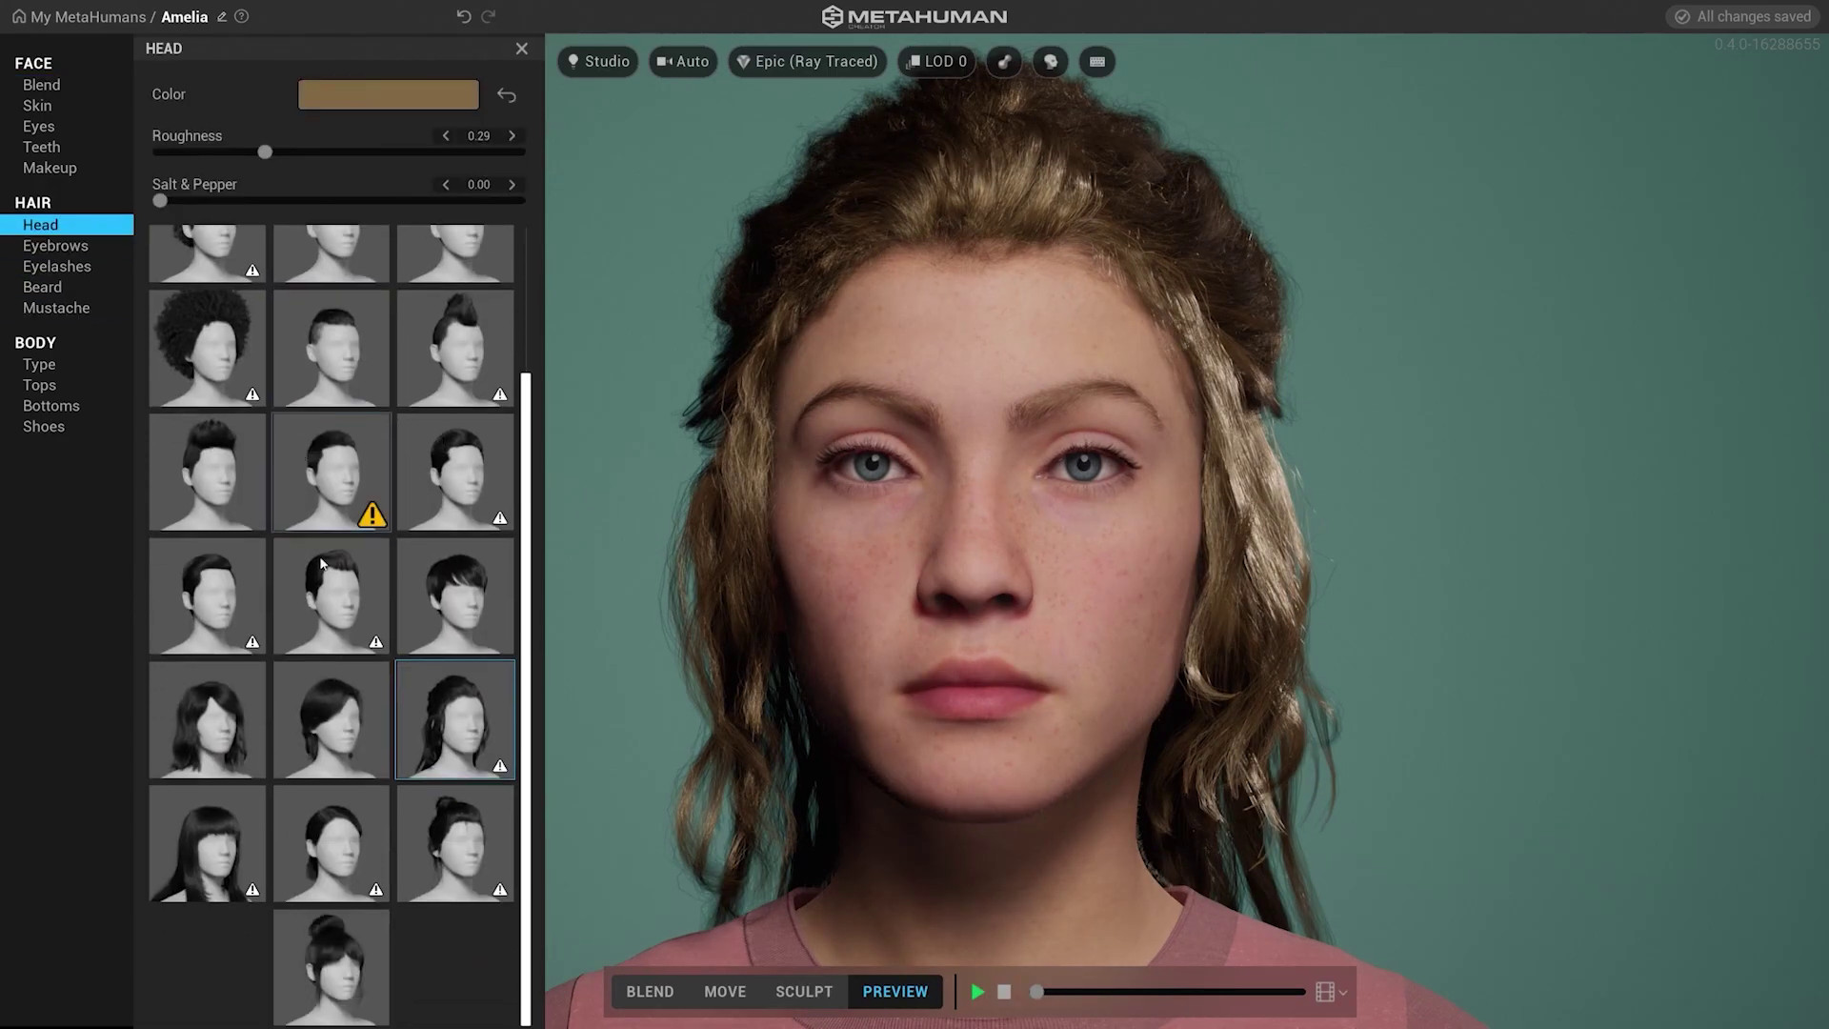
left_click(310, 715)
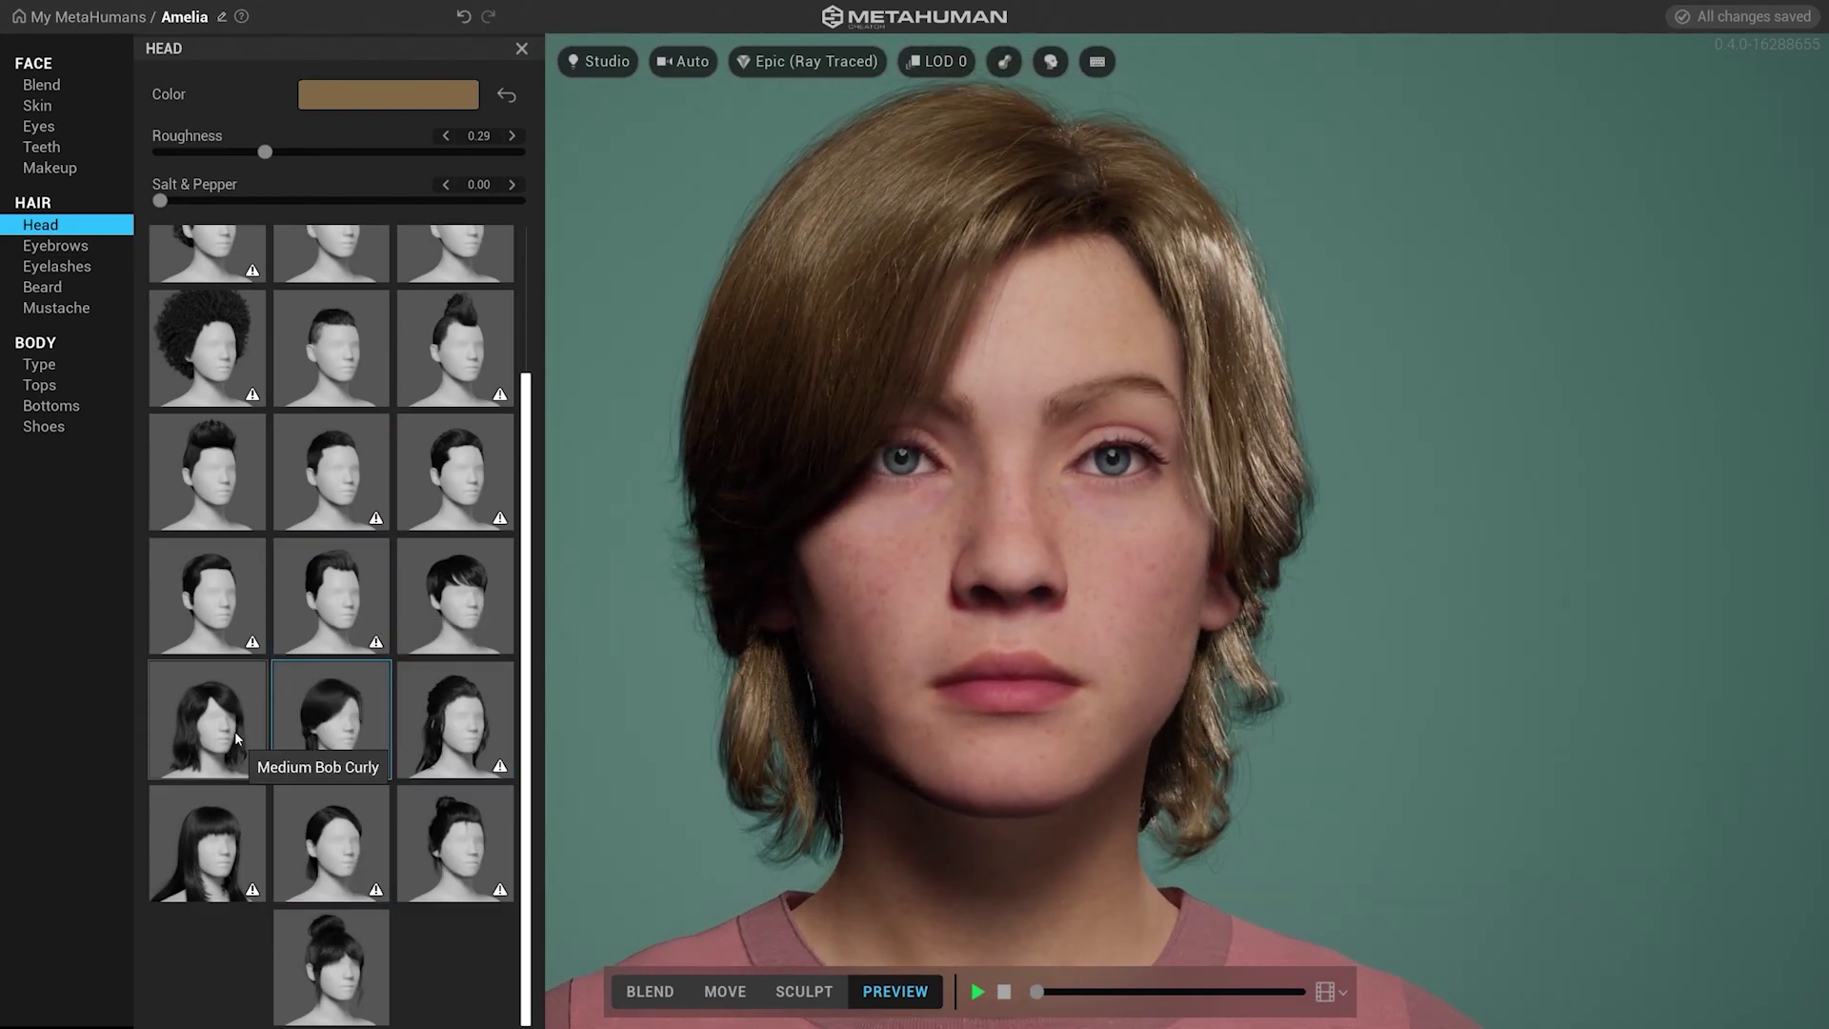
left_click(339, 838)
mouse_move(1455, 624)
left_mouse_down()
mouse_move(1293, 629)
mouse_move(1474, 622)
left_mouse_up()
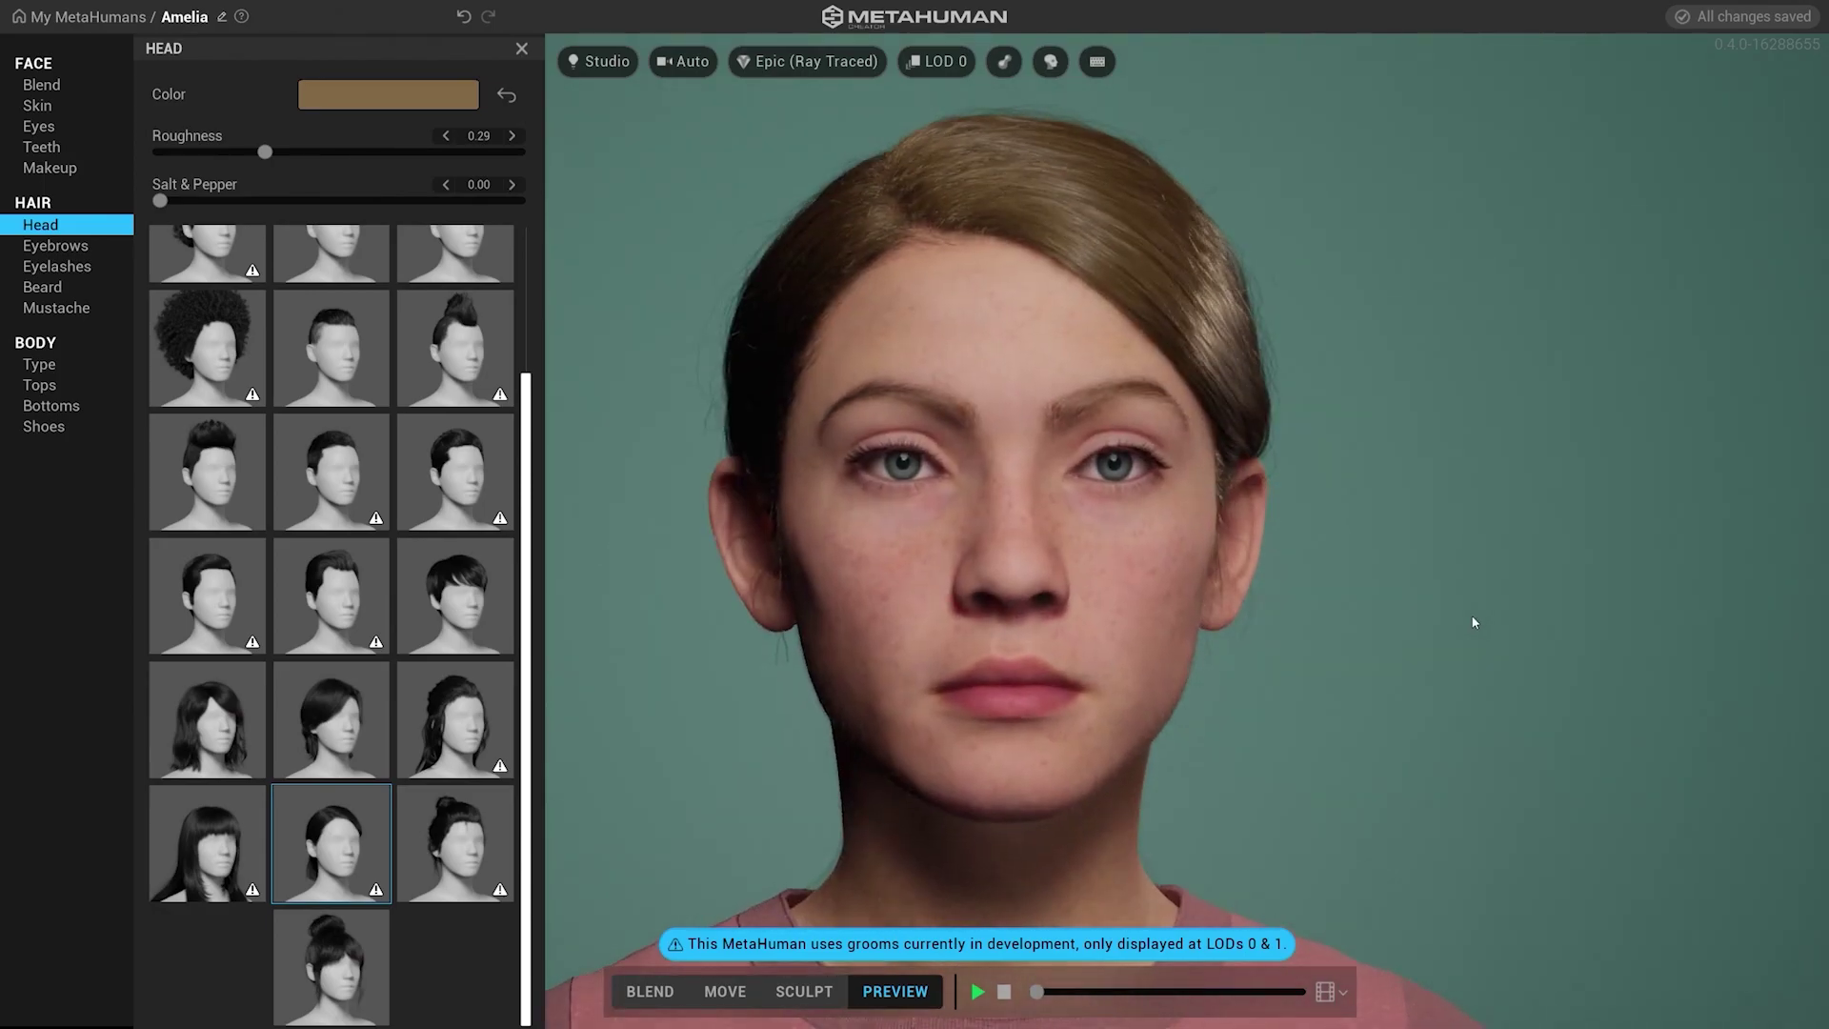
Sculpt the eyes, eyebrows and sides of the face, and pull the ears closer to the head
left_click(804, 991)
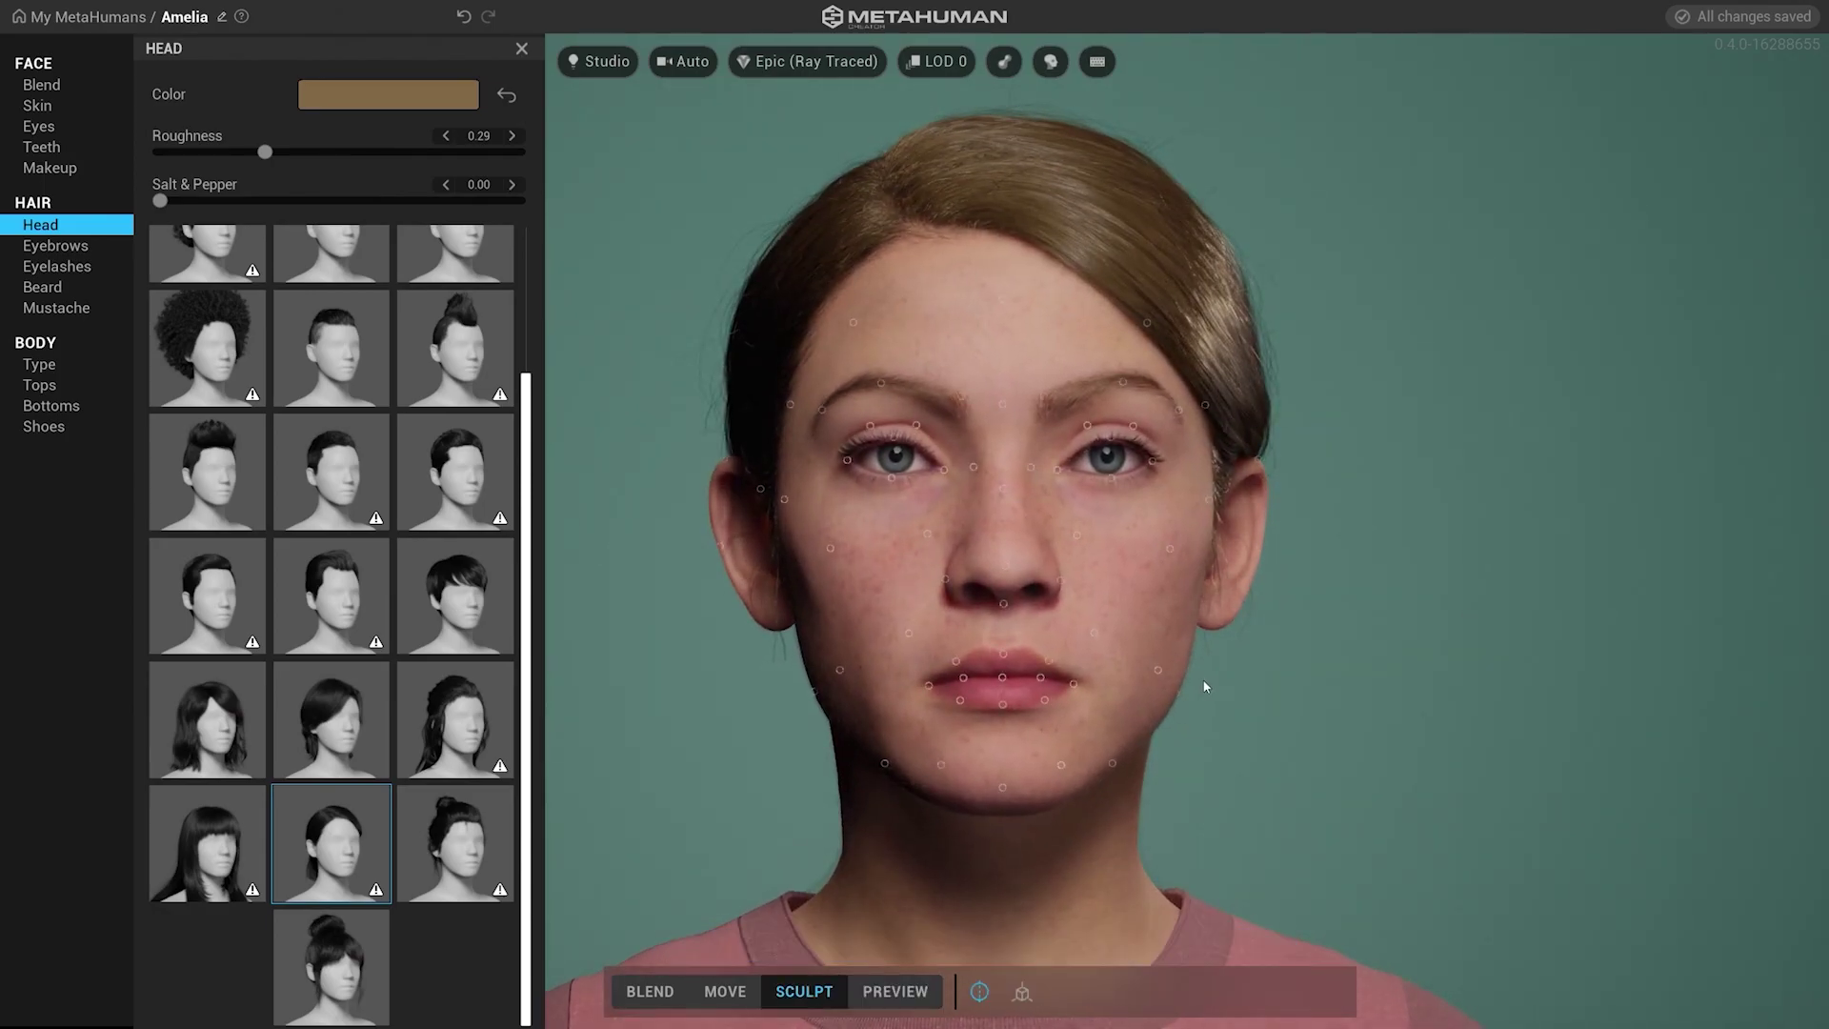
left_click_drag(1124, 437, 1091, 449)
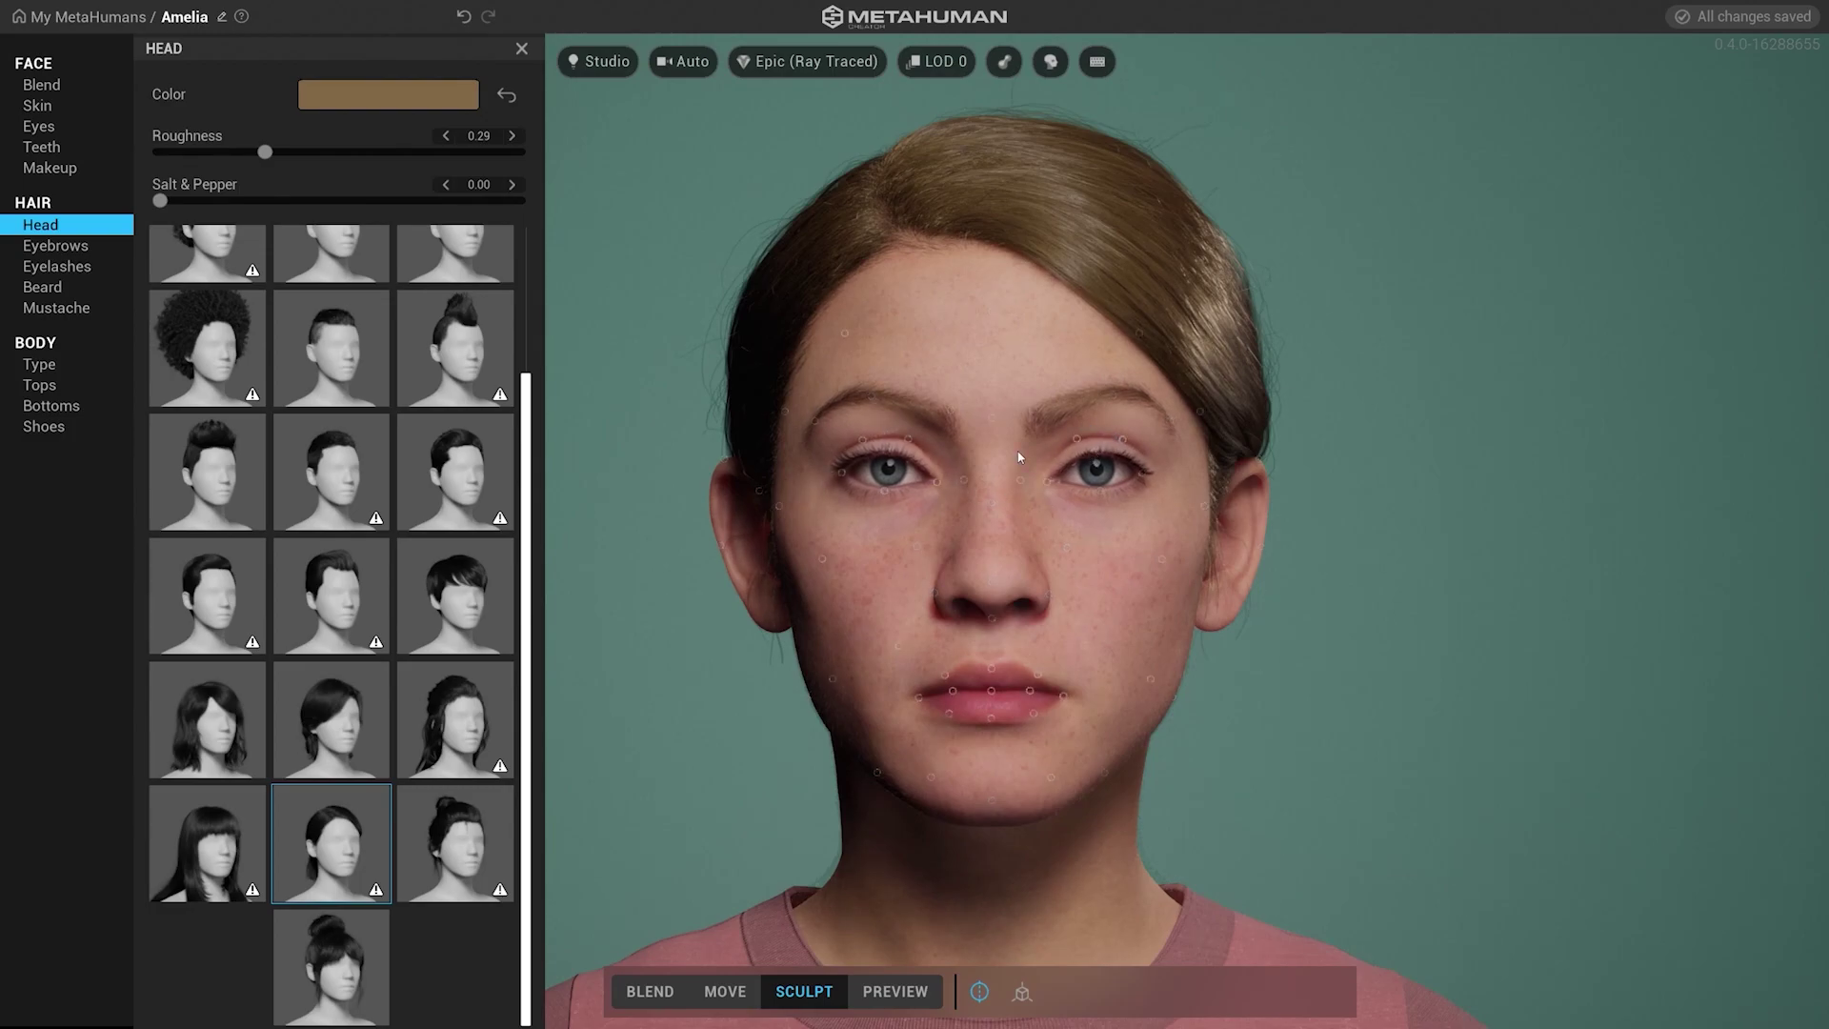
left_click_drag(876, 395, 903, 410)
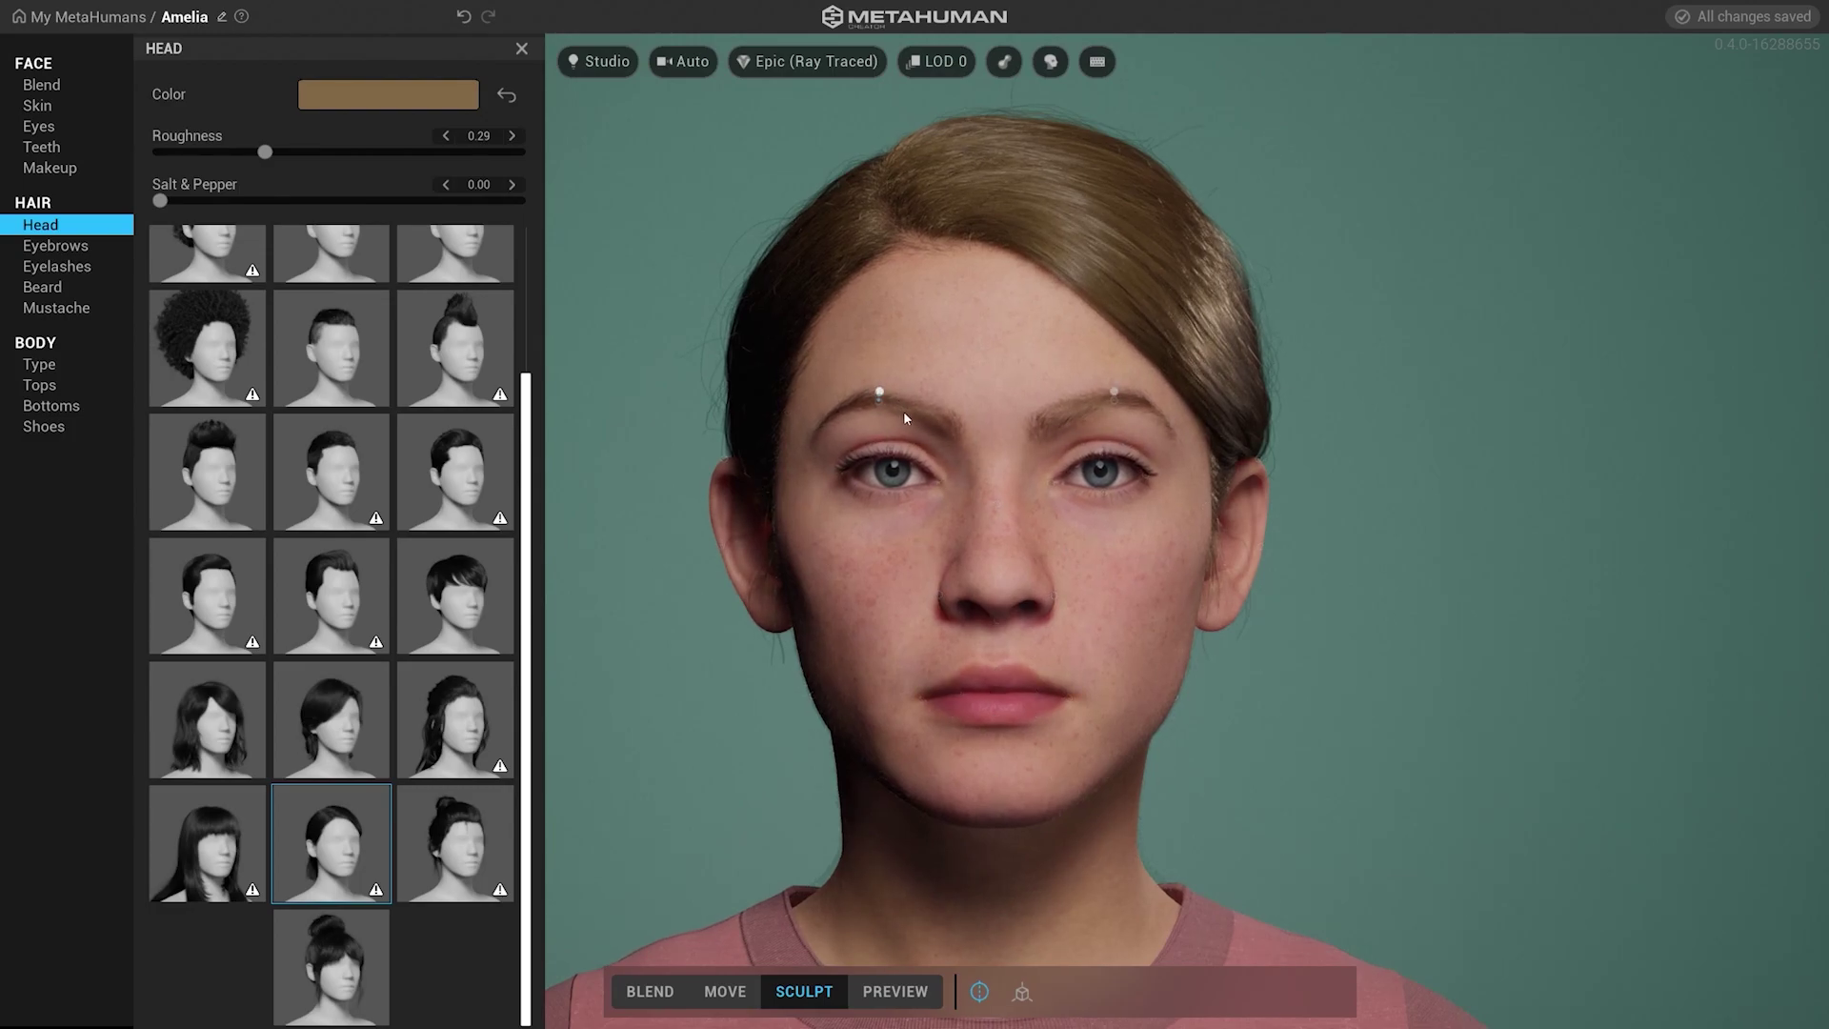
left_click_drag(787, 617, 834, 619)
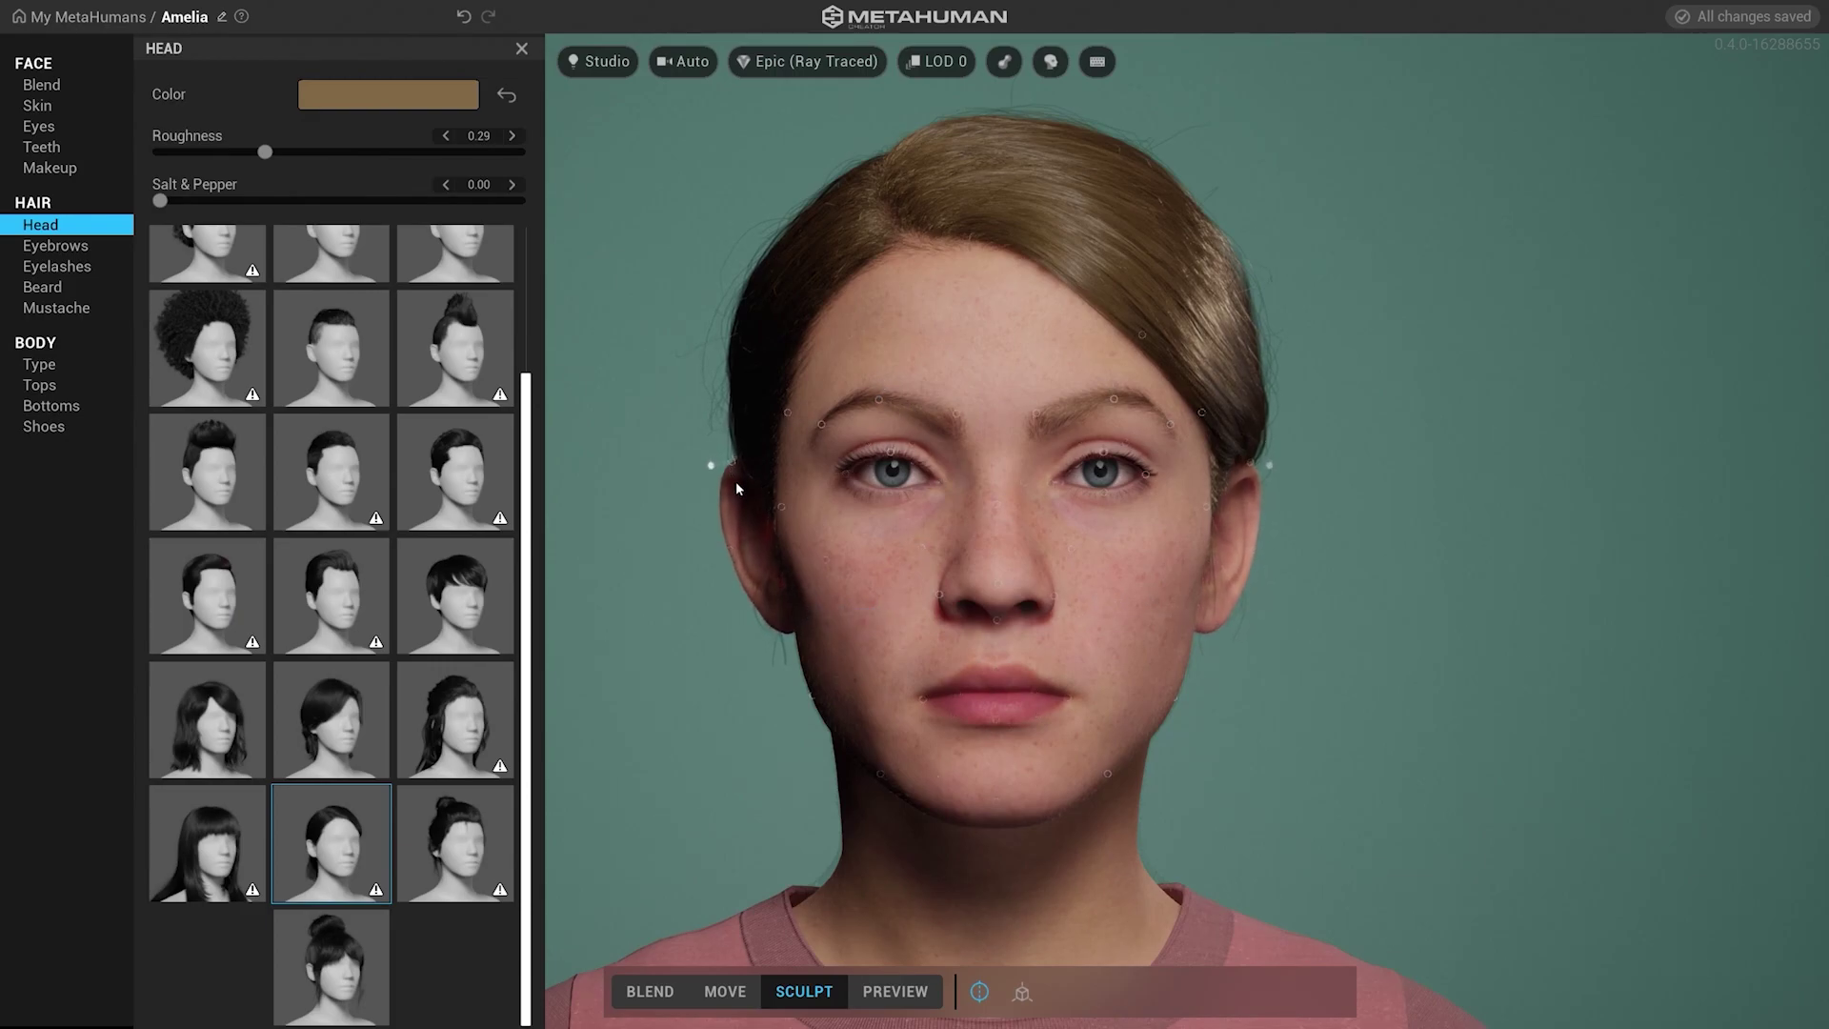
left_click_drag(1543, 681, 1095, 684)
Set the body type to Average height and close the body type settings
left_click(39, 364)
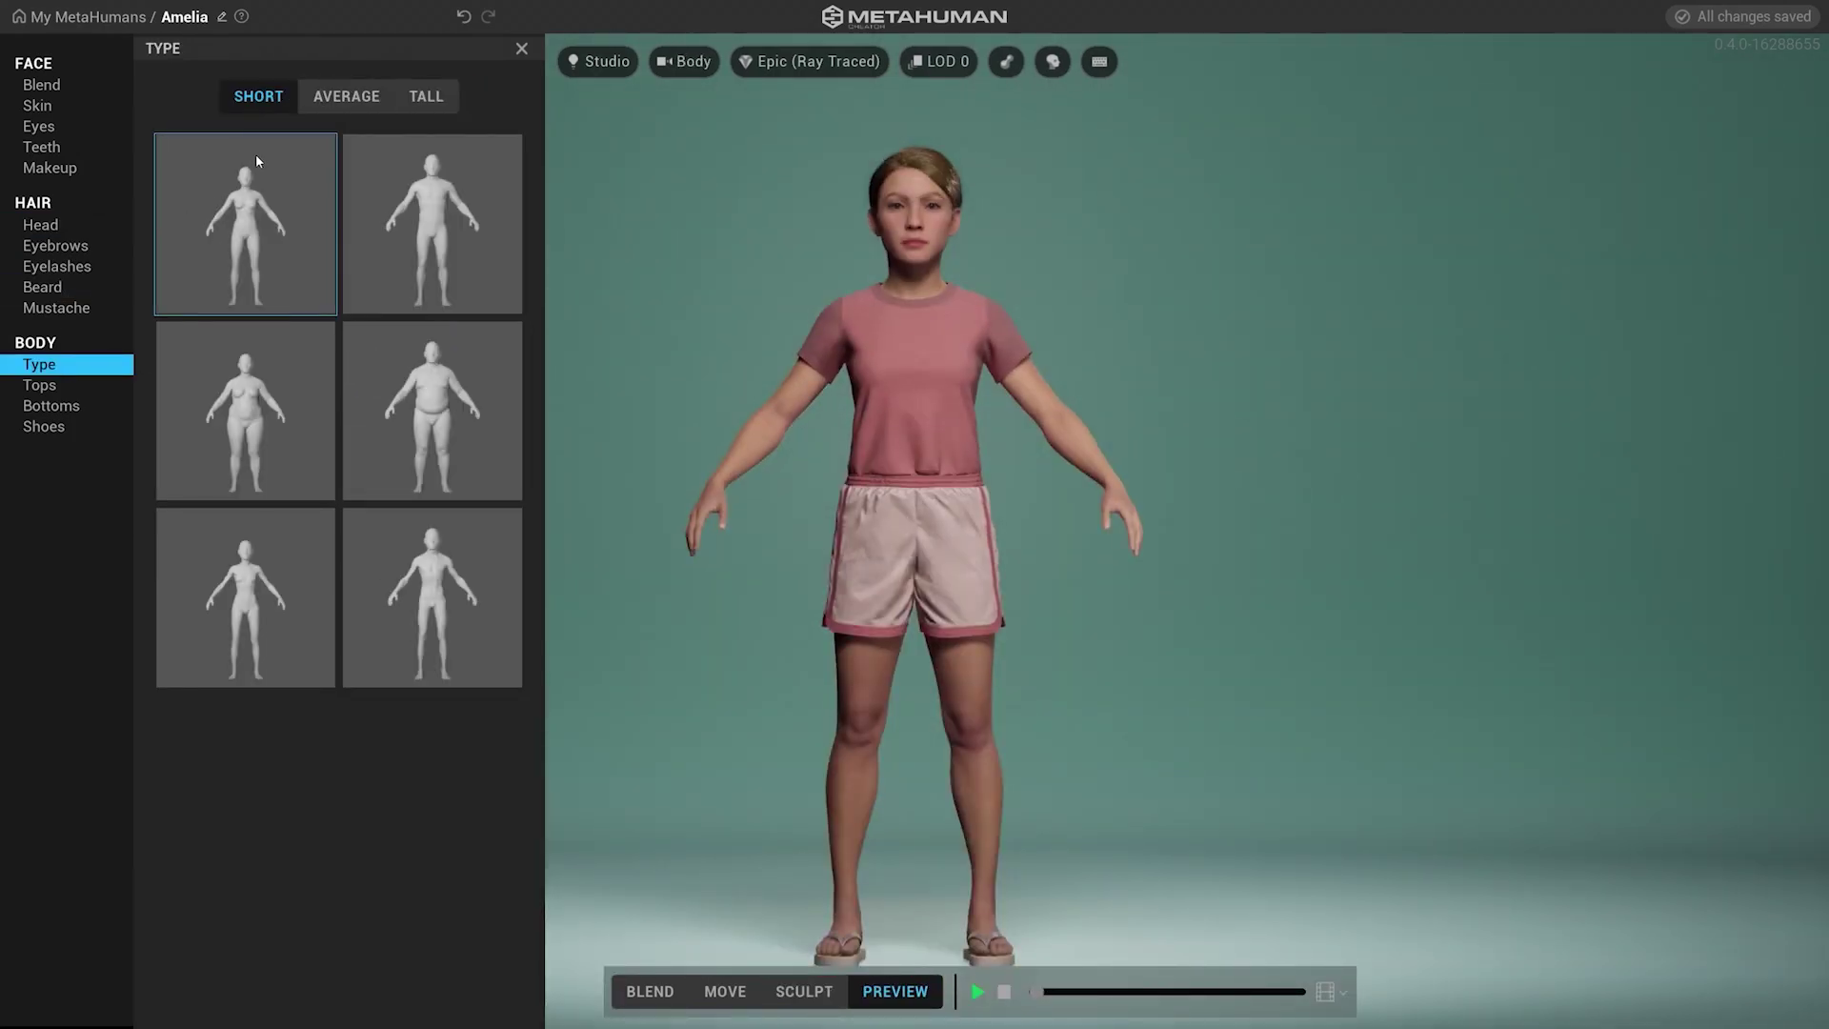
left_click(329, 105)
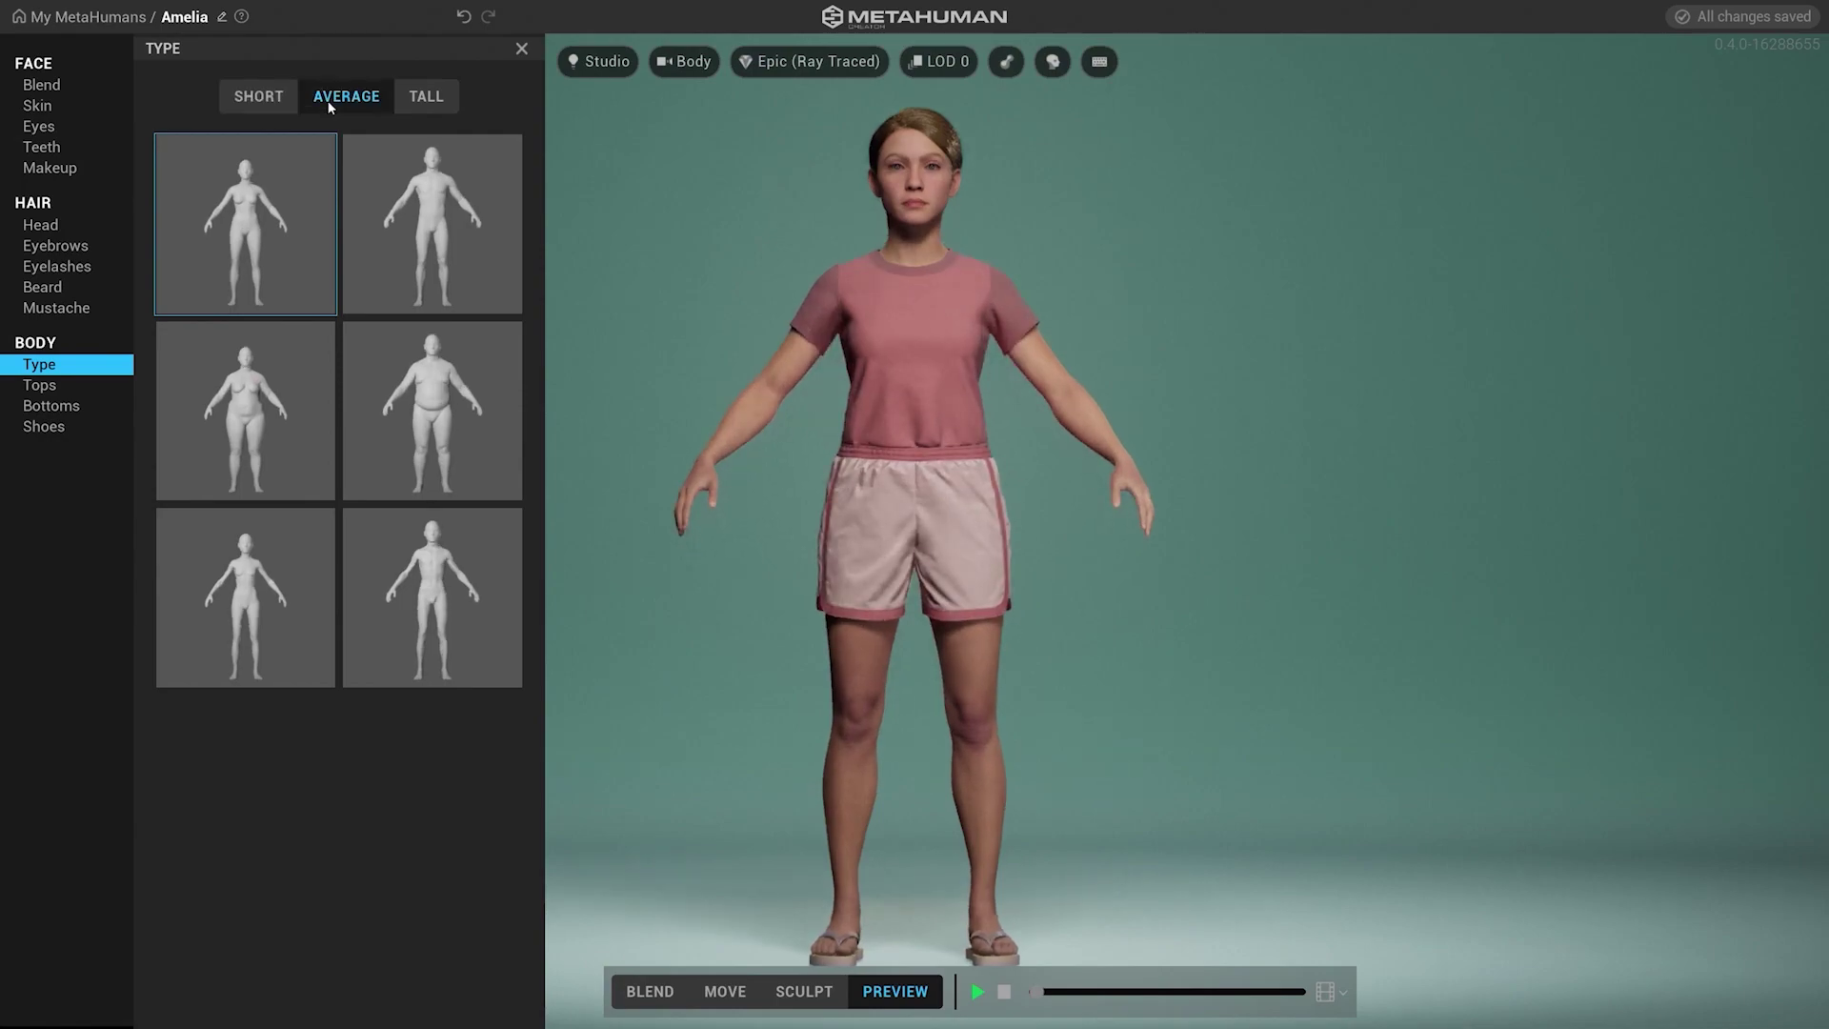
left_click(39, 366)
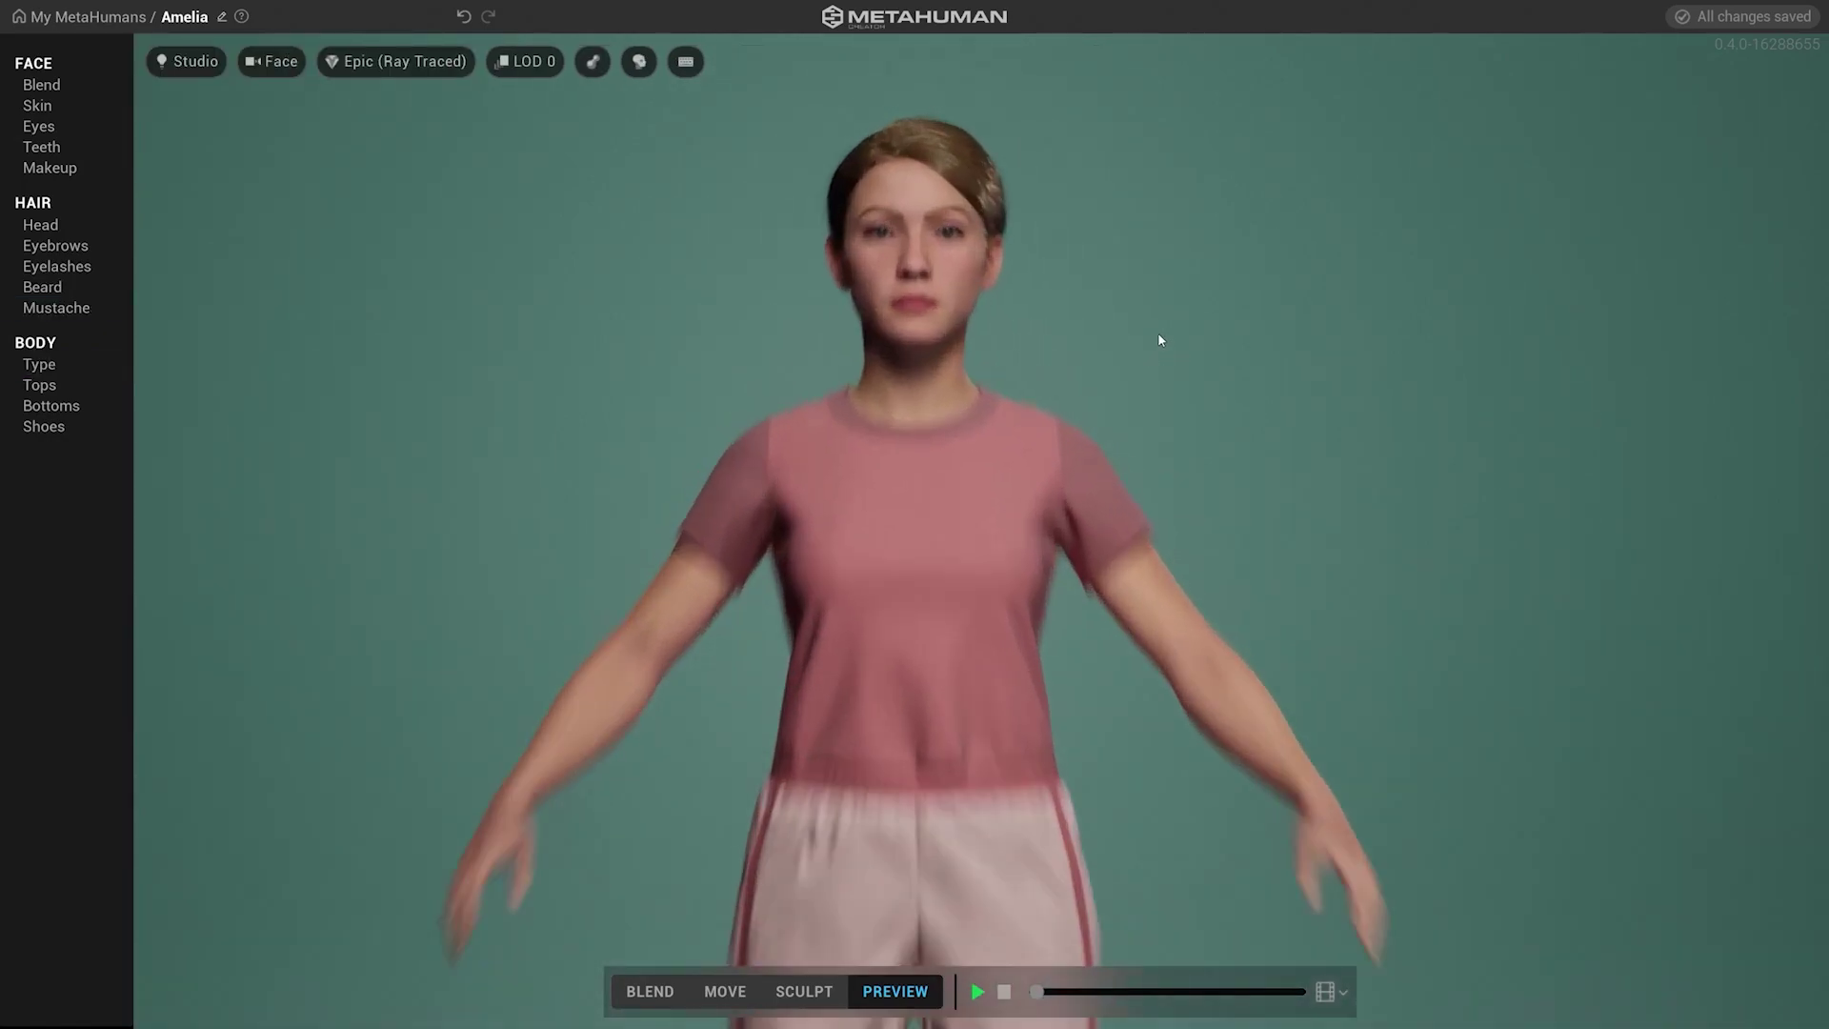
Examine the face from several angles in Sculpt mode and in Preview mode
left_click(803, 989)
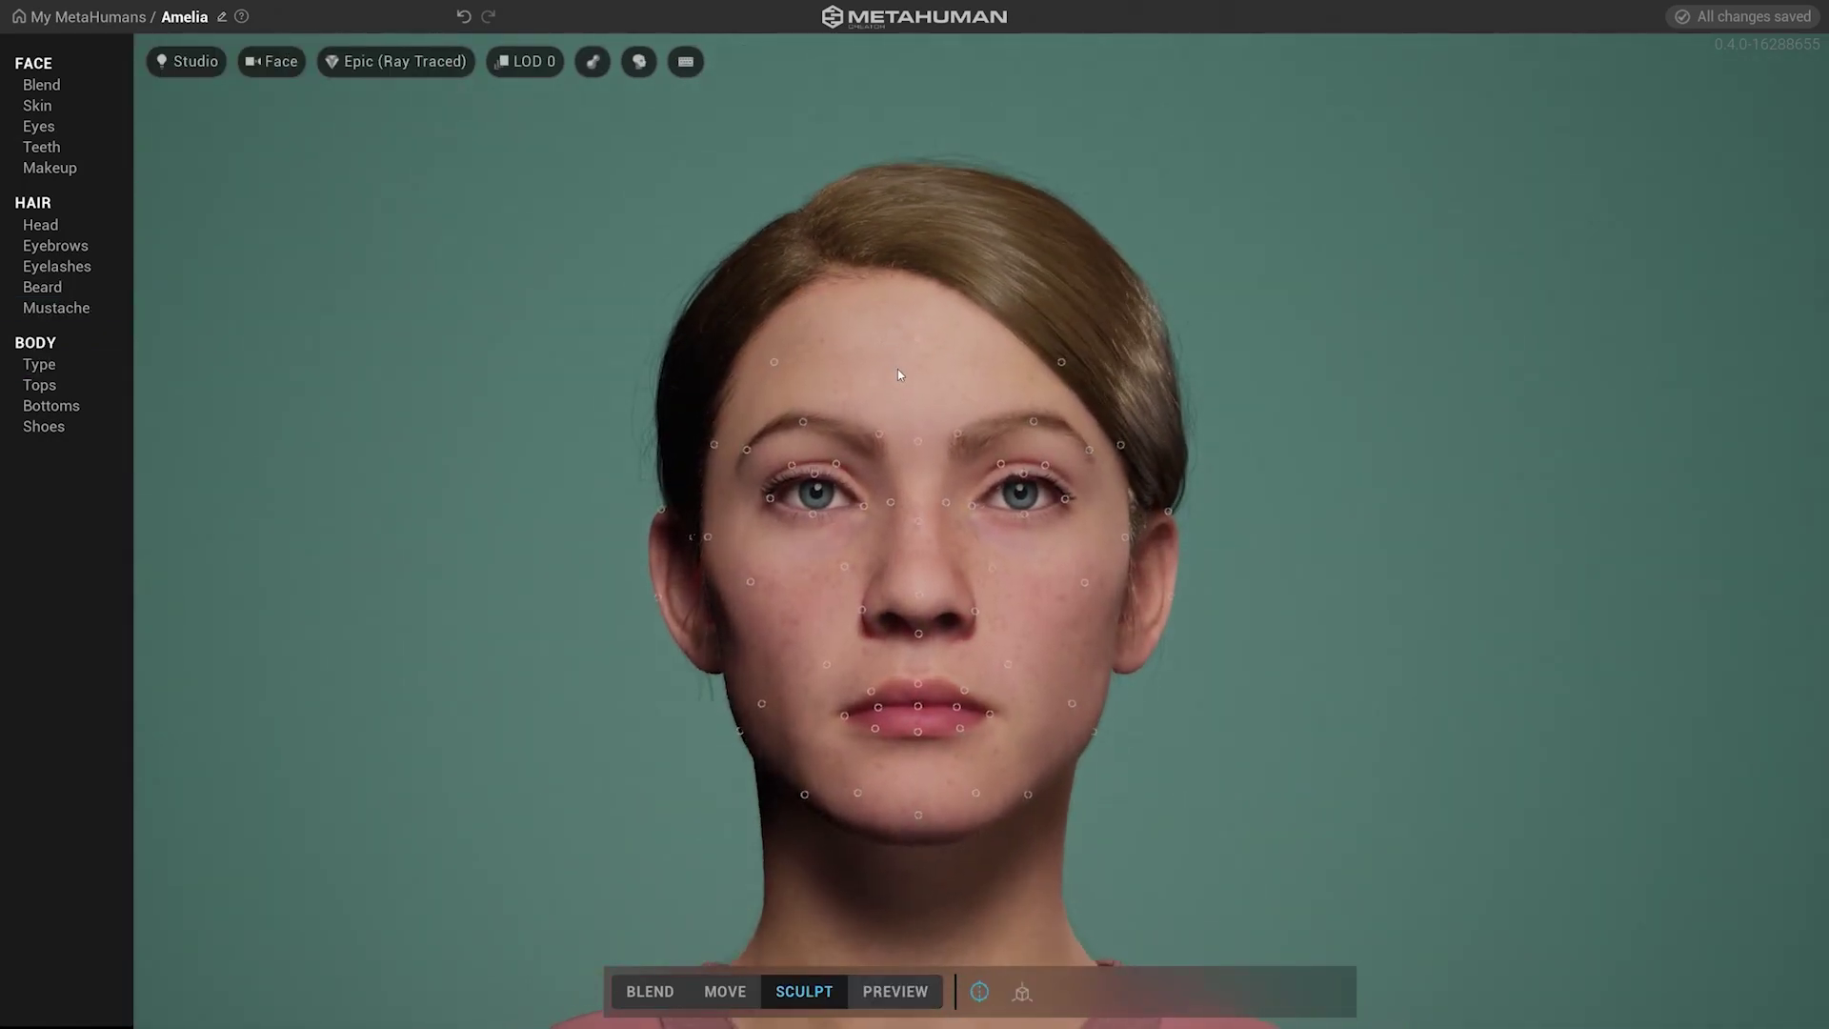
mouse_move(1101, 440)
left_mouse_down()
mouse_move(884, 402)
mouse_move(632, 405)
mouse_move(759, 432)
mouse_move(543, 419)
left_mouse_up()
left_click_drag(865, 545, 1434, 521)
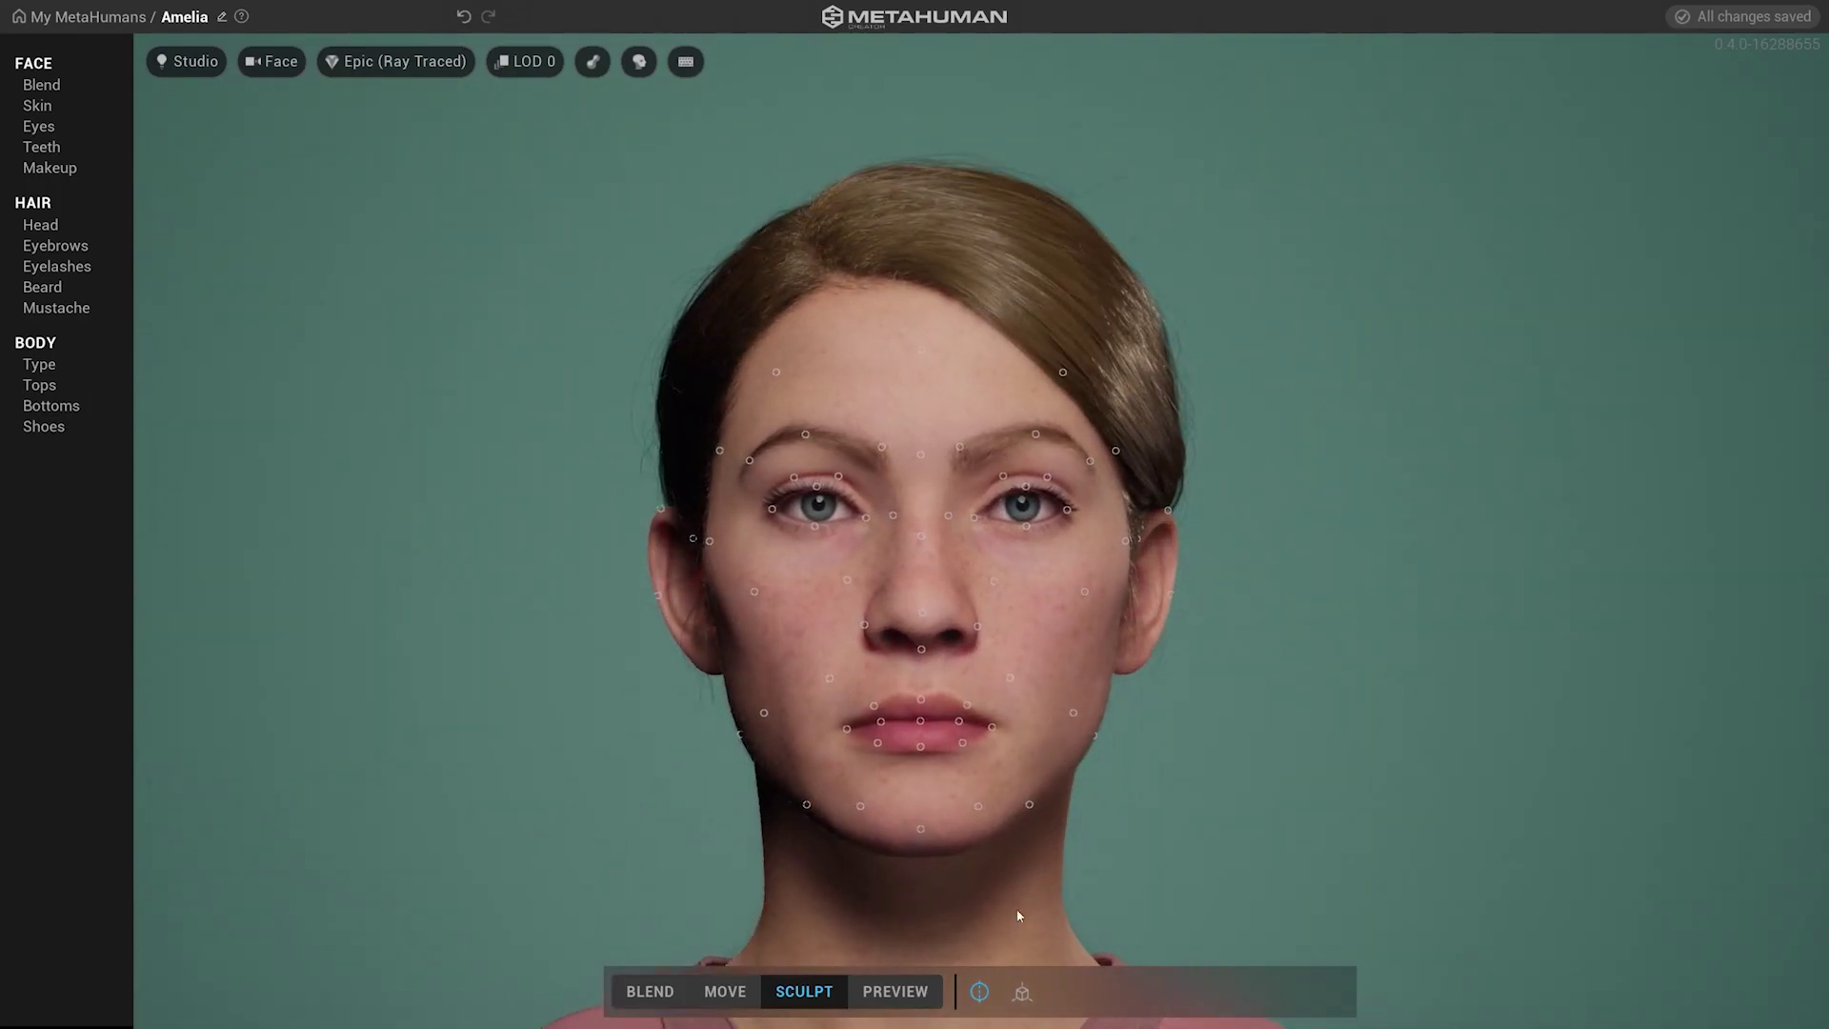
left_click(896, 990)
left_click_drag(1061, 592, 1800, 568)
left_click_drag(1551, 573, 1083, 571)
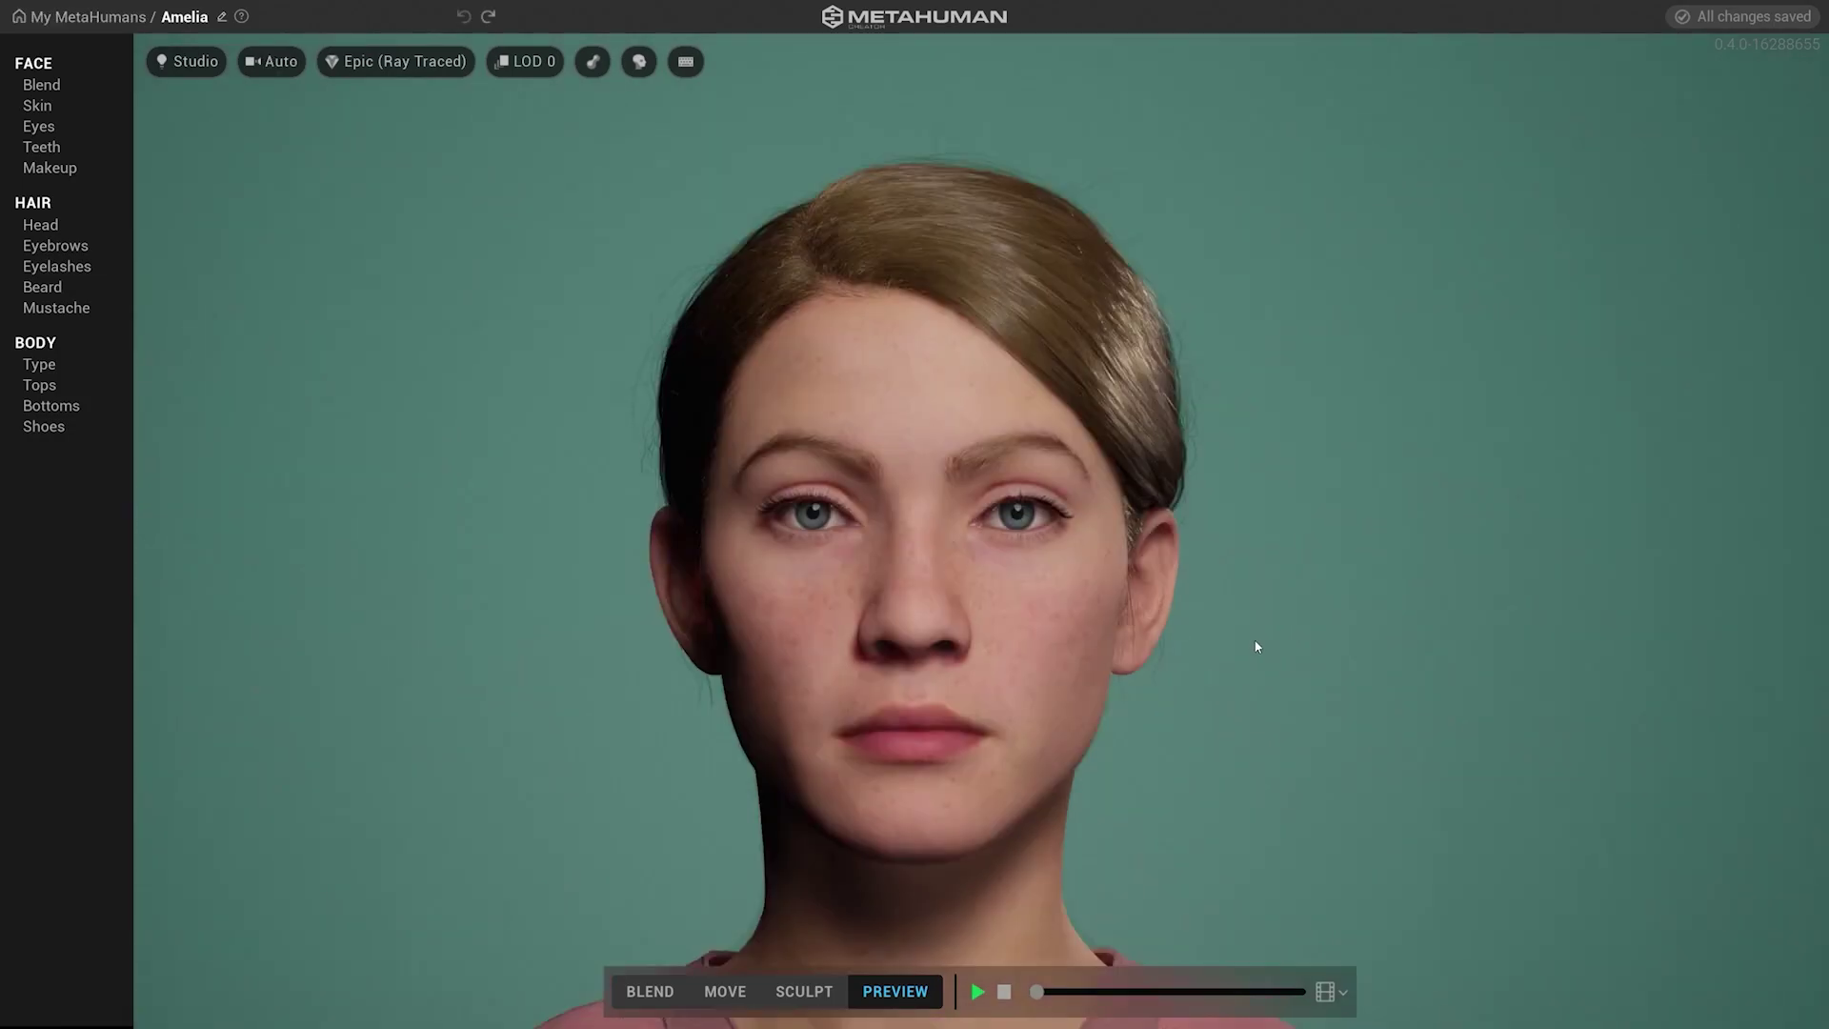
Give the face an older complexion by setting the skin Texture to 0.6622 and Contrast to 0.25
scroll(1102, 633, "up", 10)
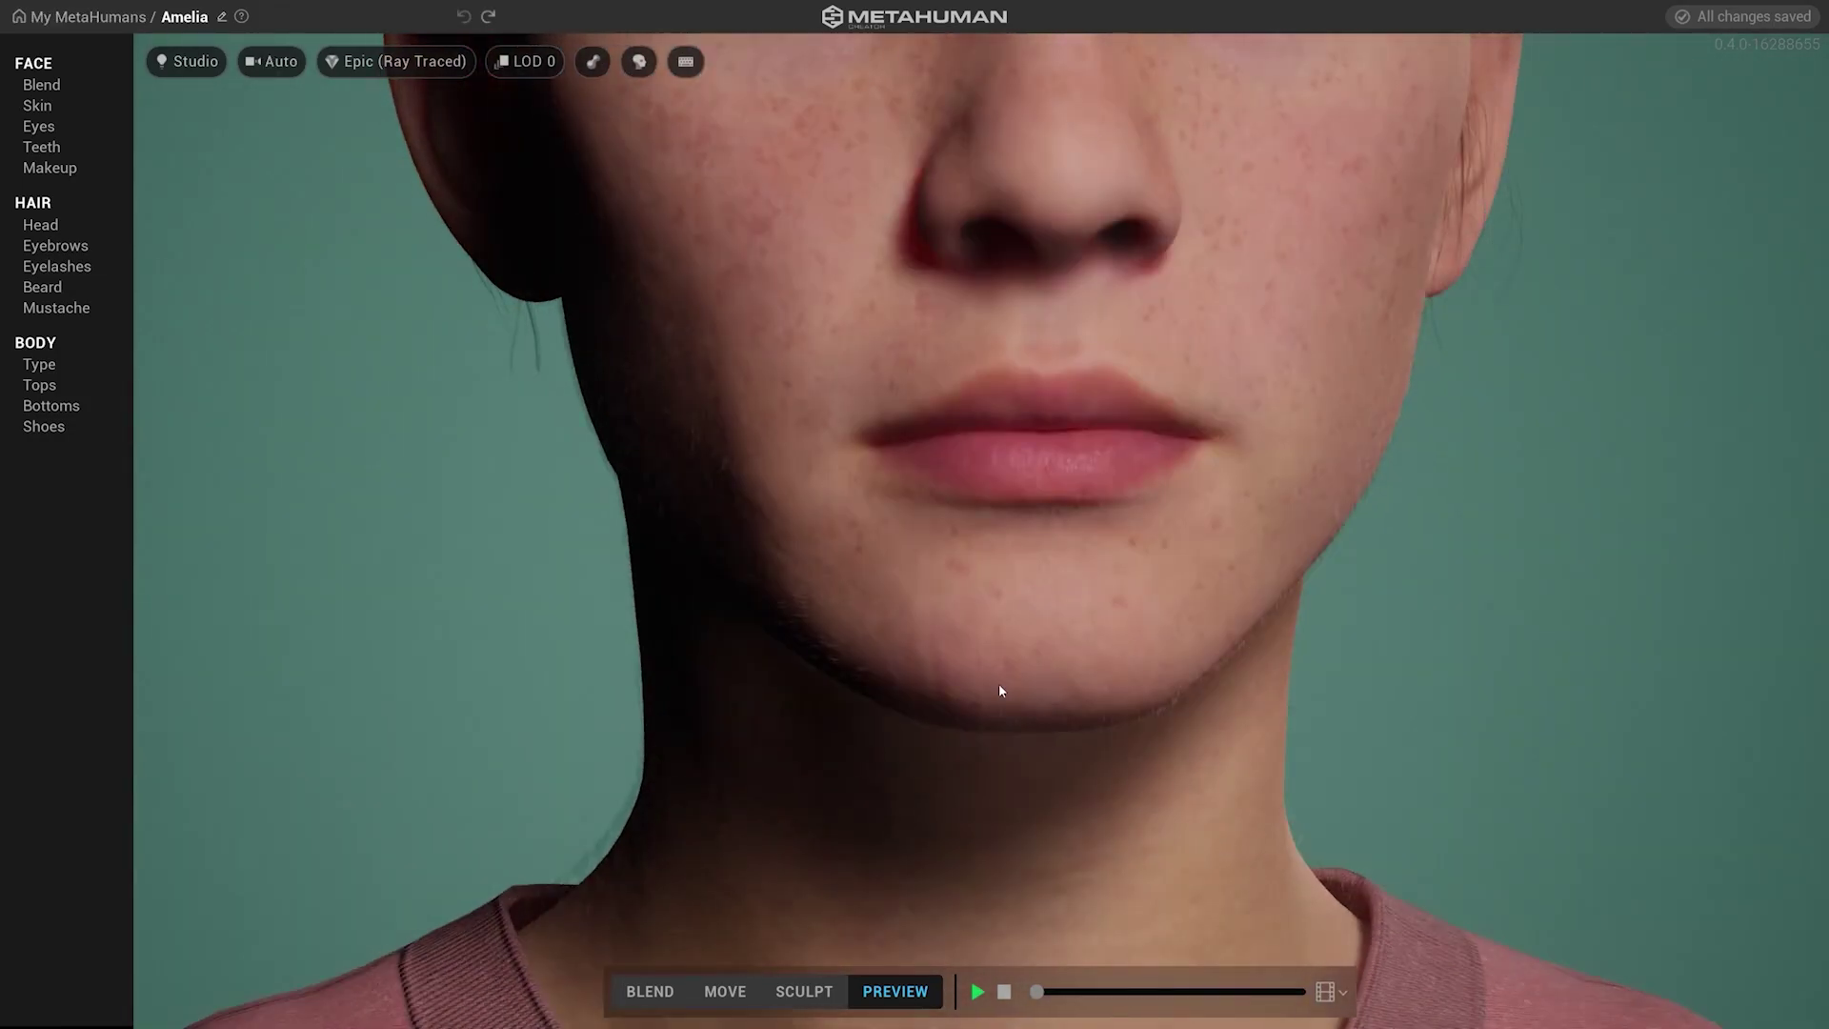
left_click(38, 106)
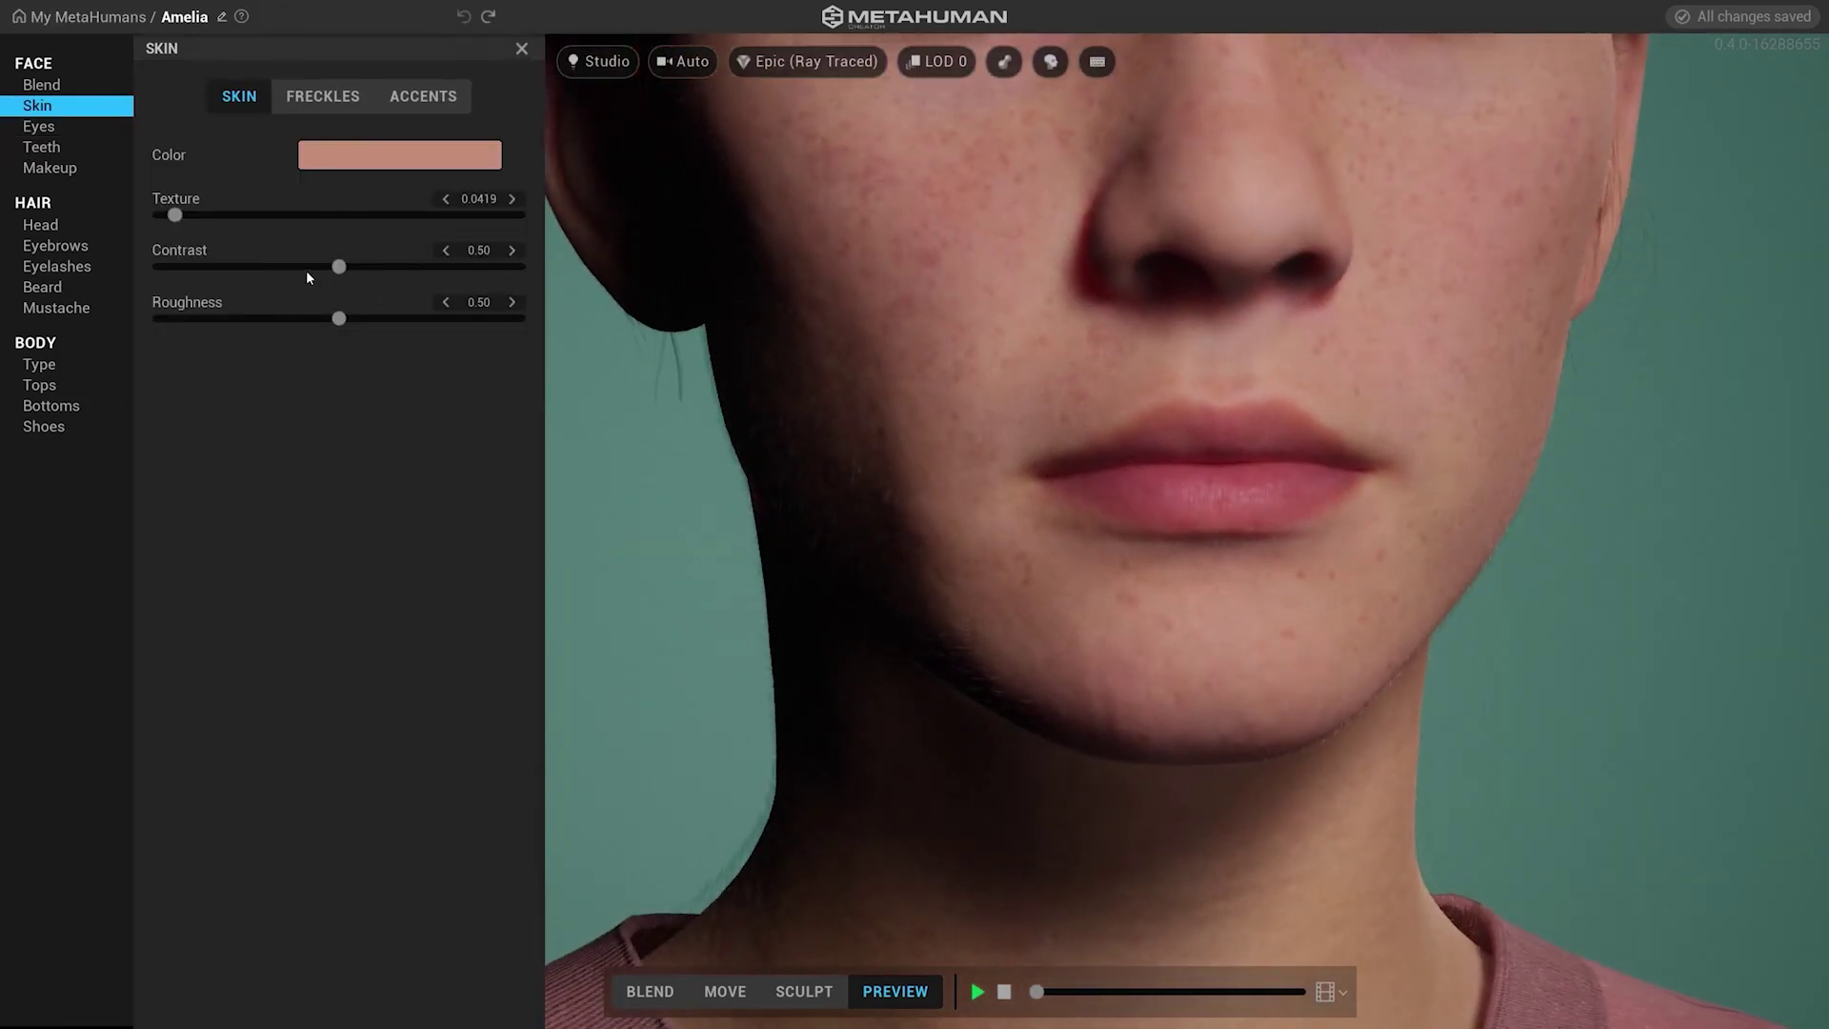
left_click_drag(184, 214, 358, 232)
scroll(877, 436, "down", 5)
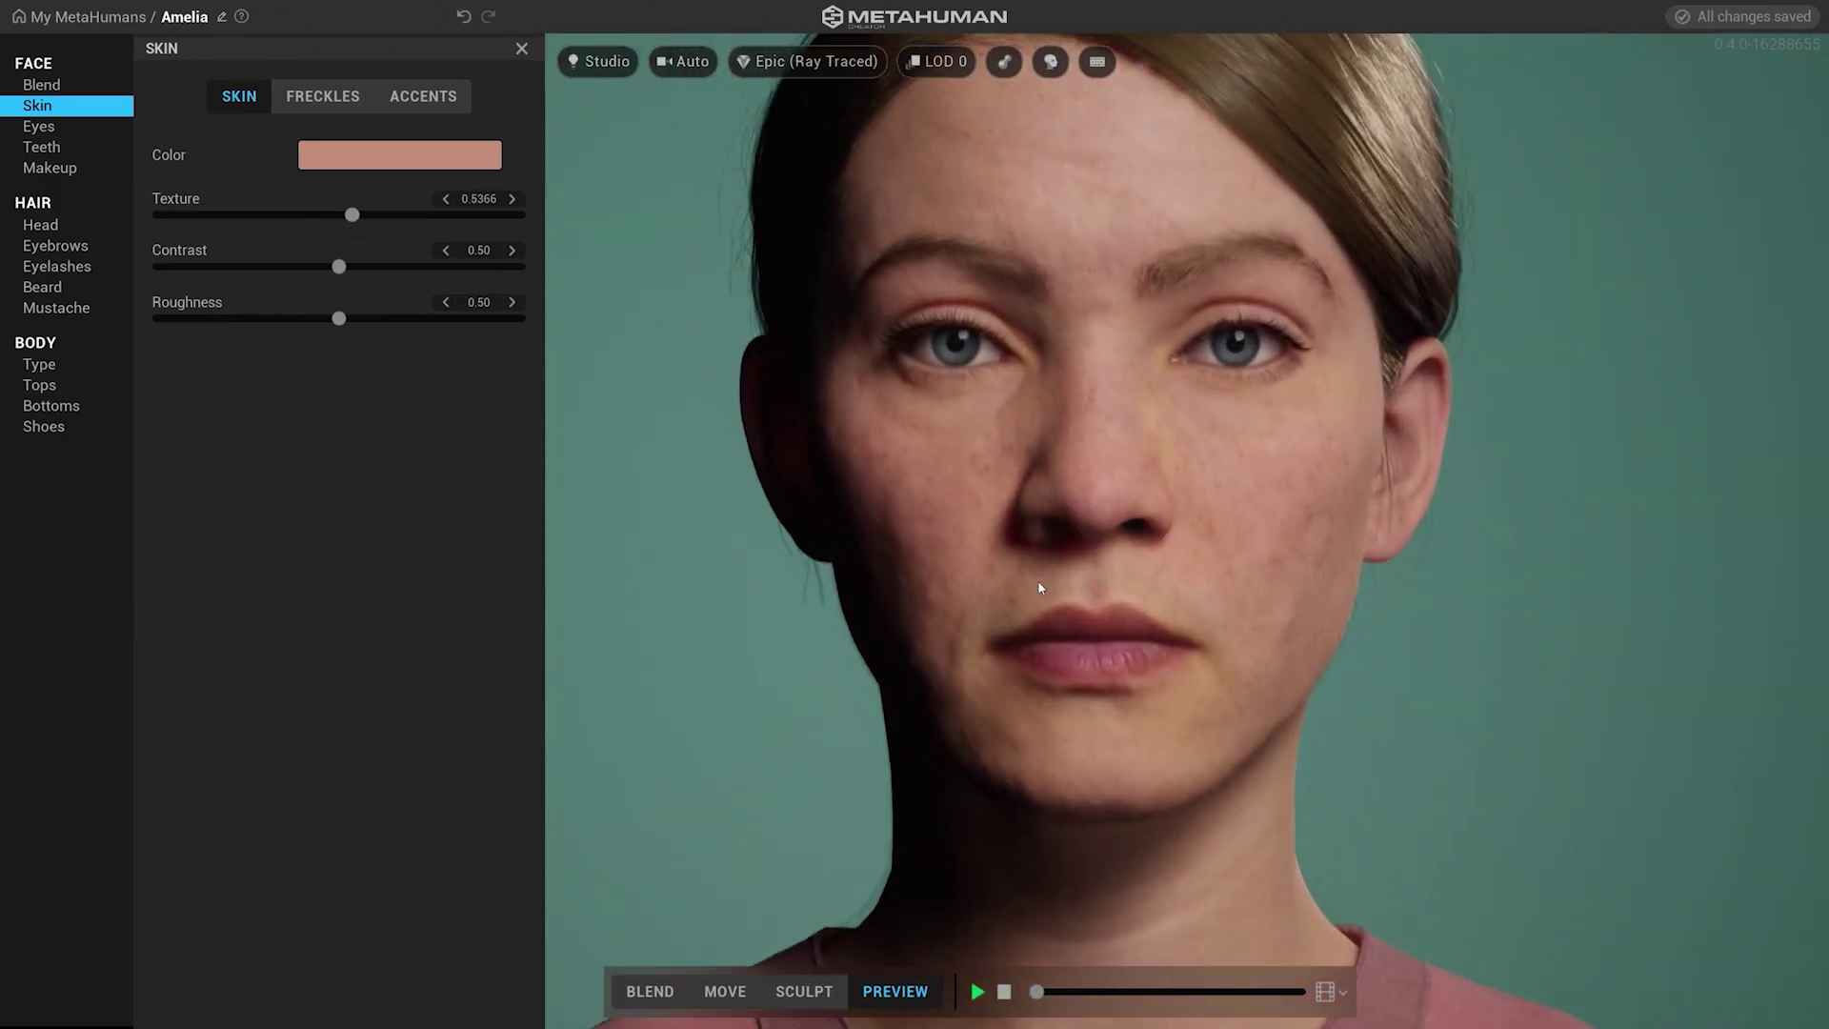
scroll(884, 484, "down", 2)
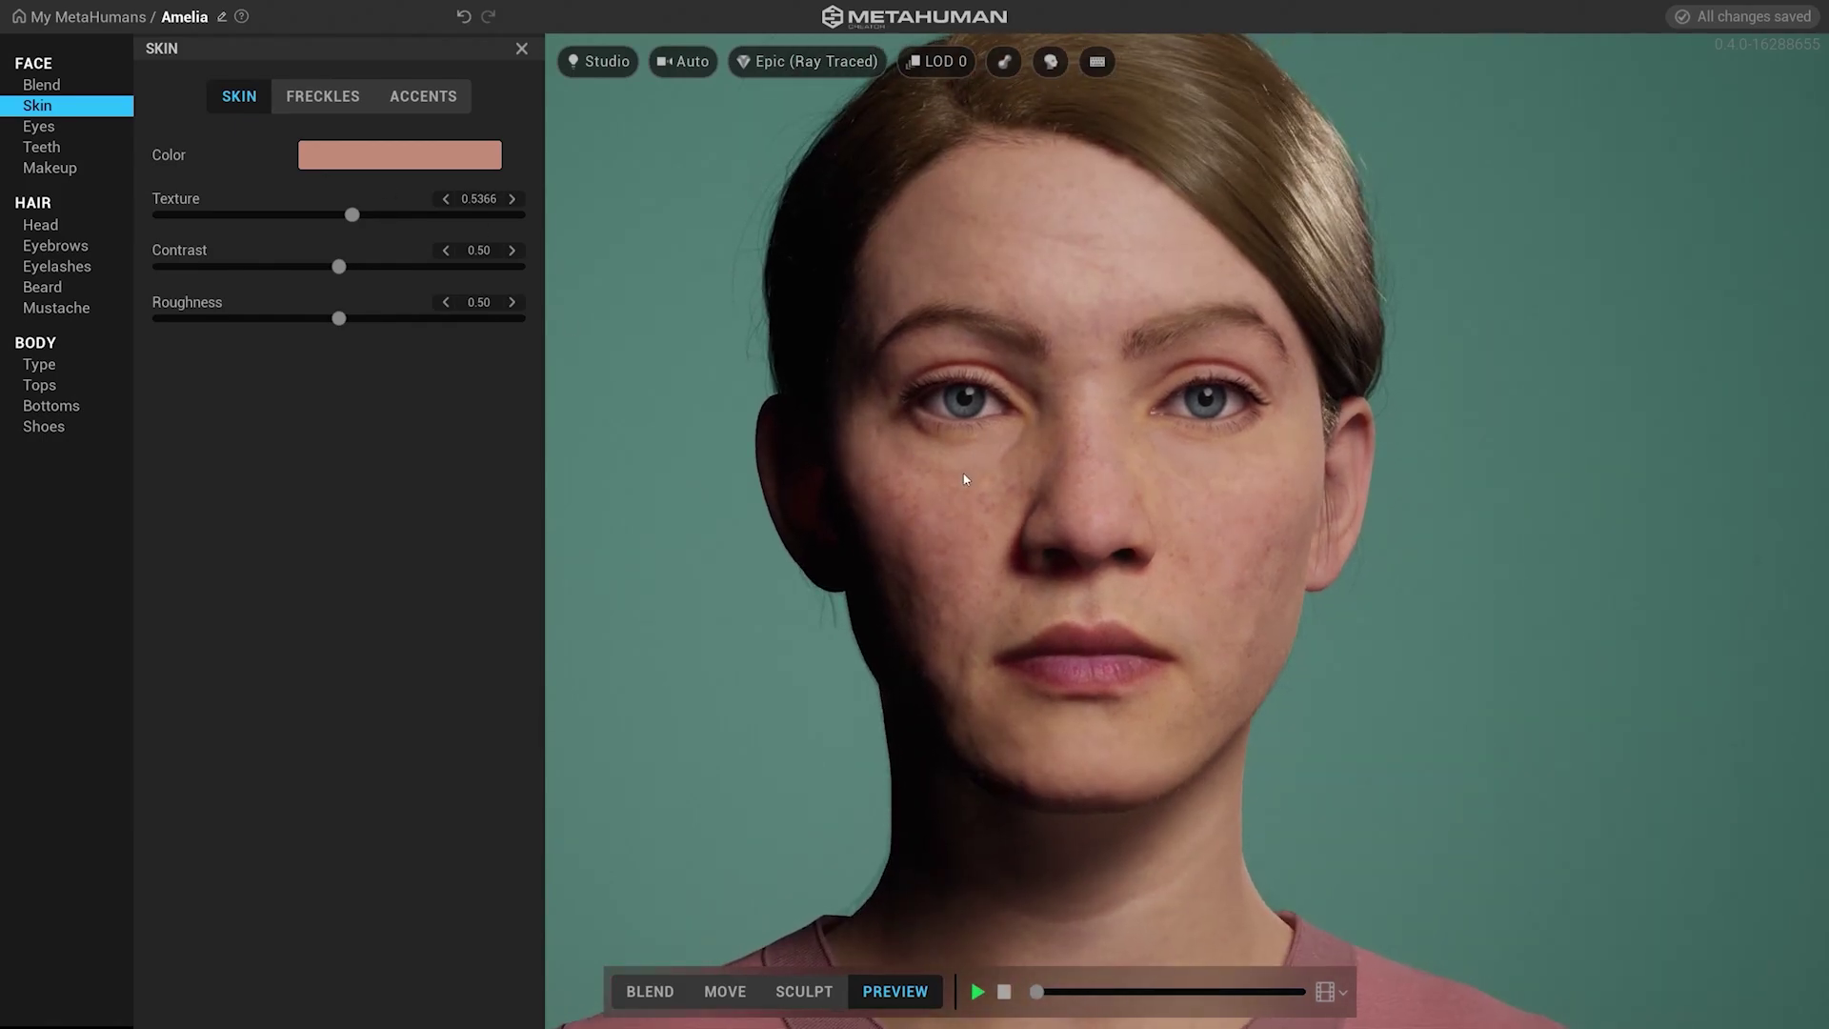
left_click_drag(352, 215, 378, 215)
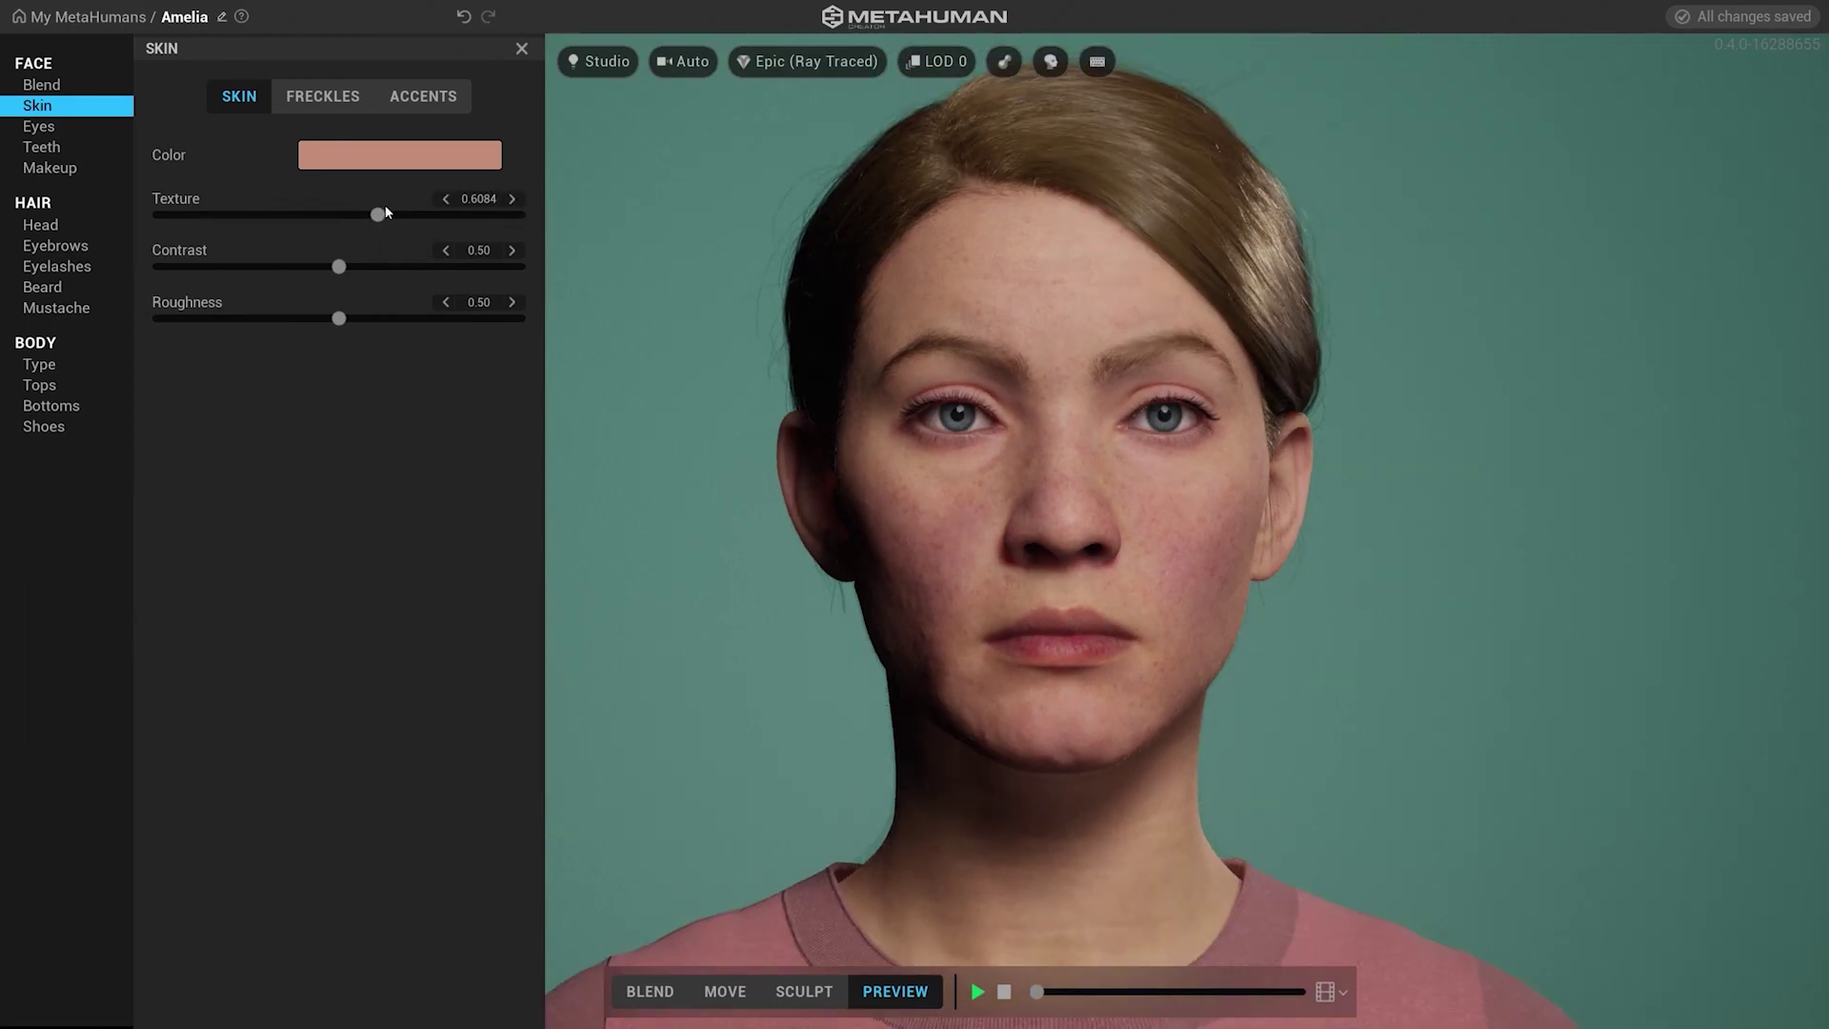
left_click_drag(380, 214, 399, 215)
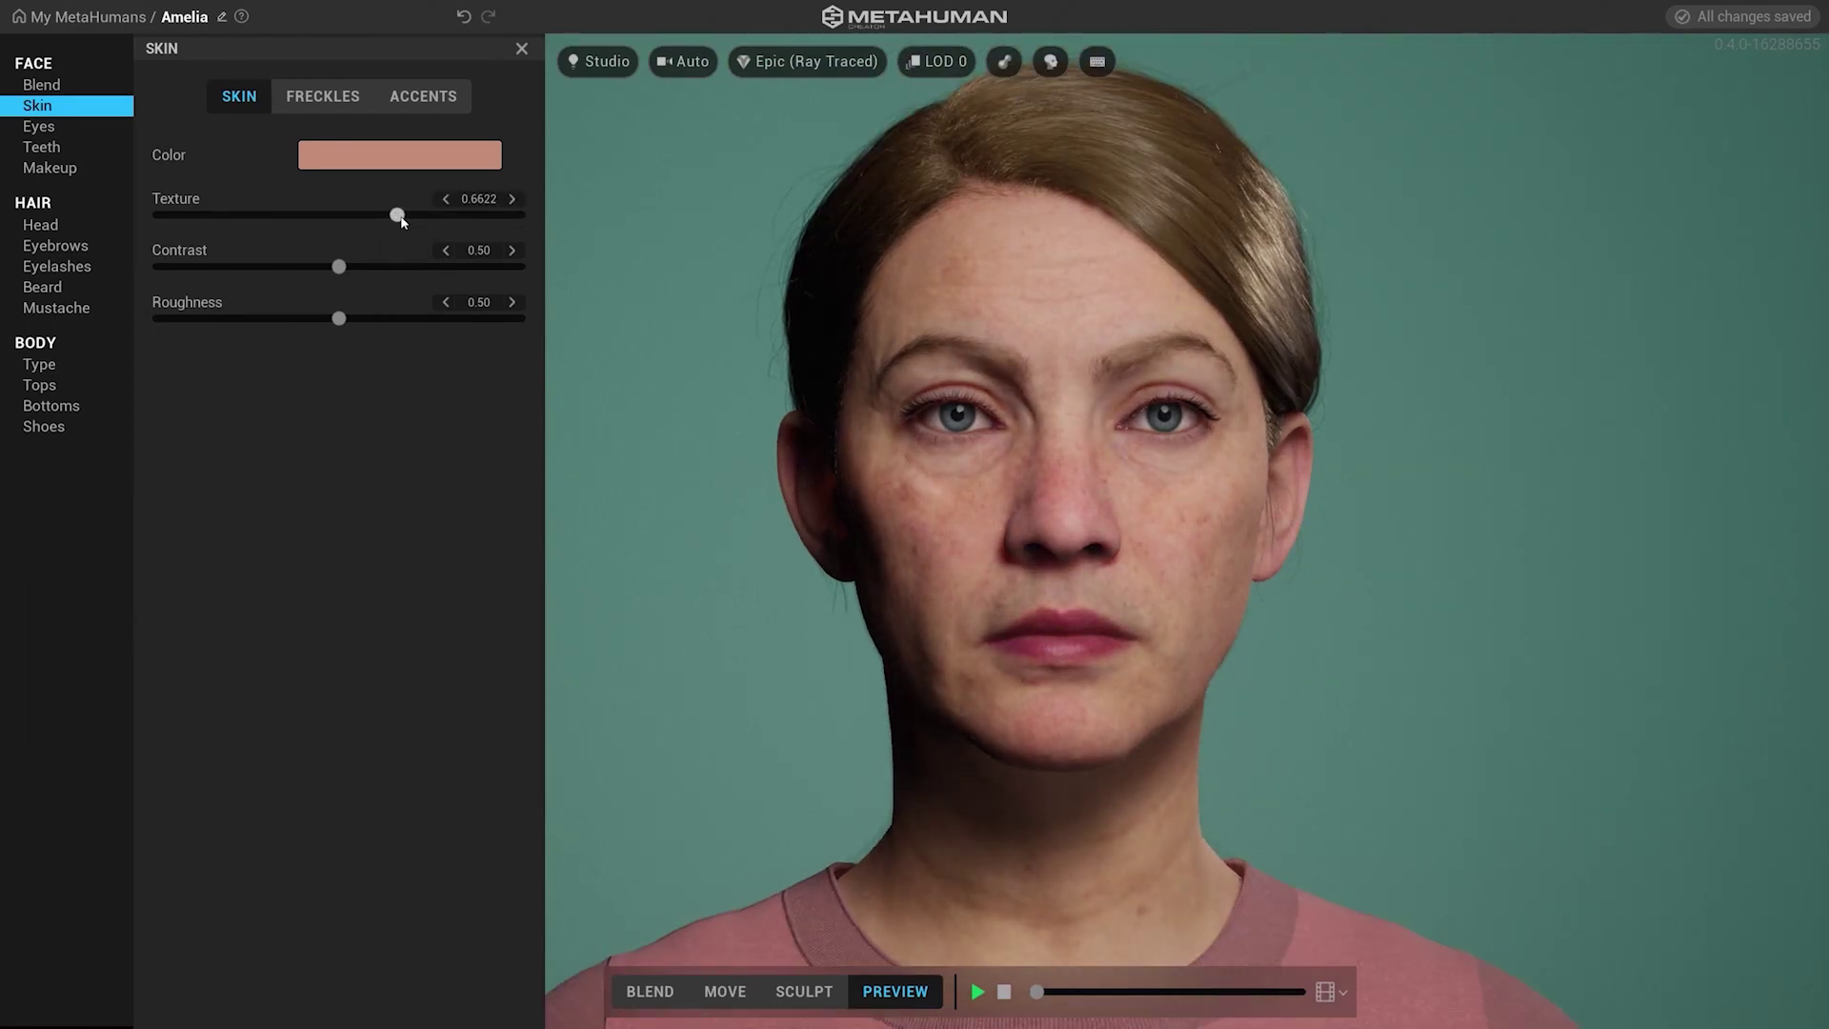
left_click_drag(1316, 527, 1290, 614)
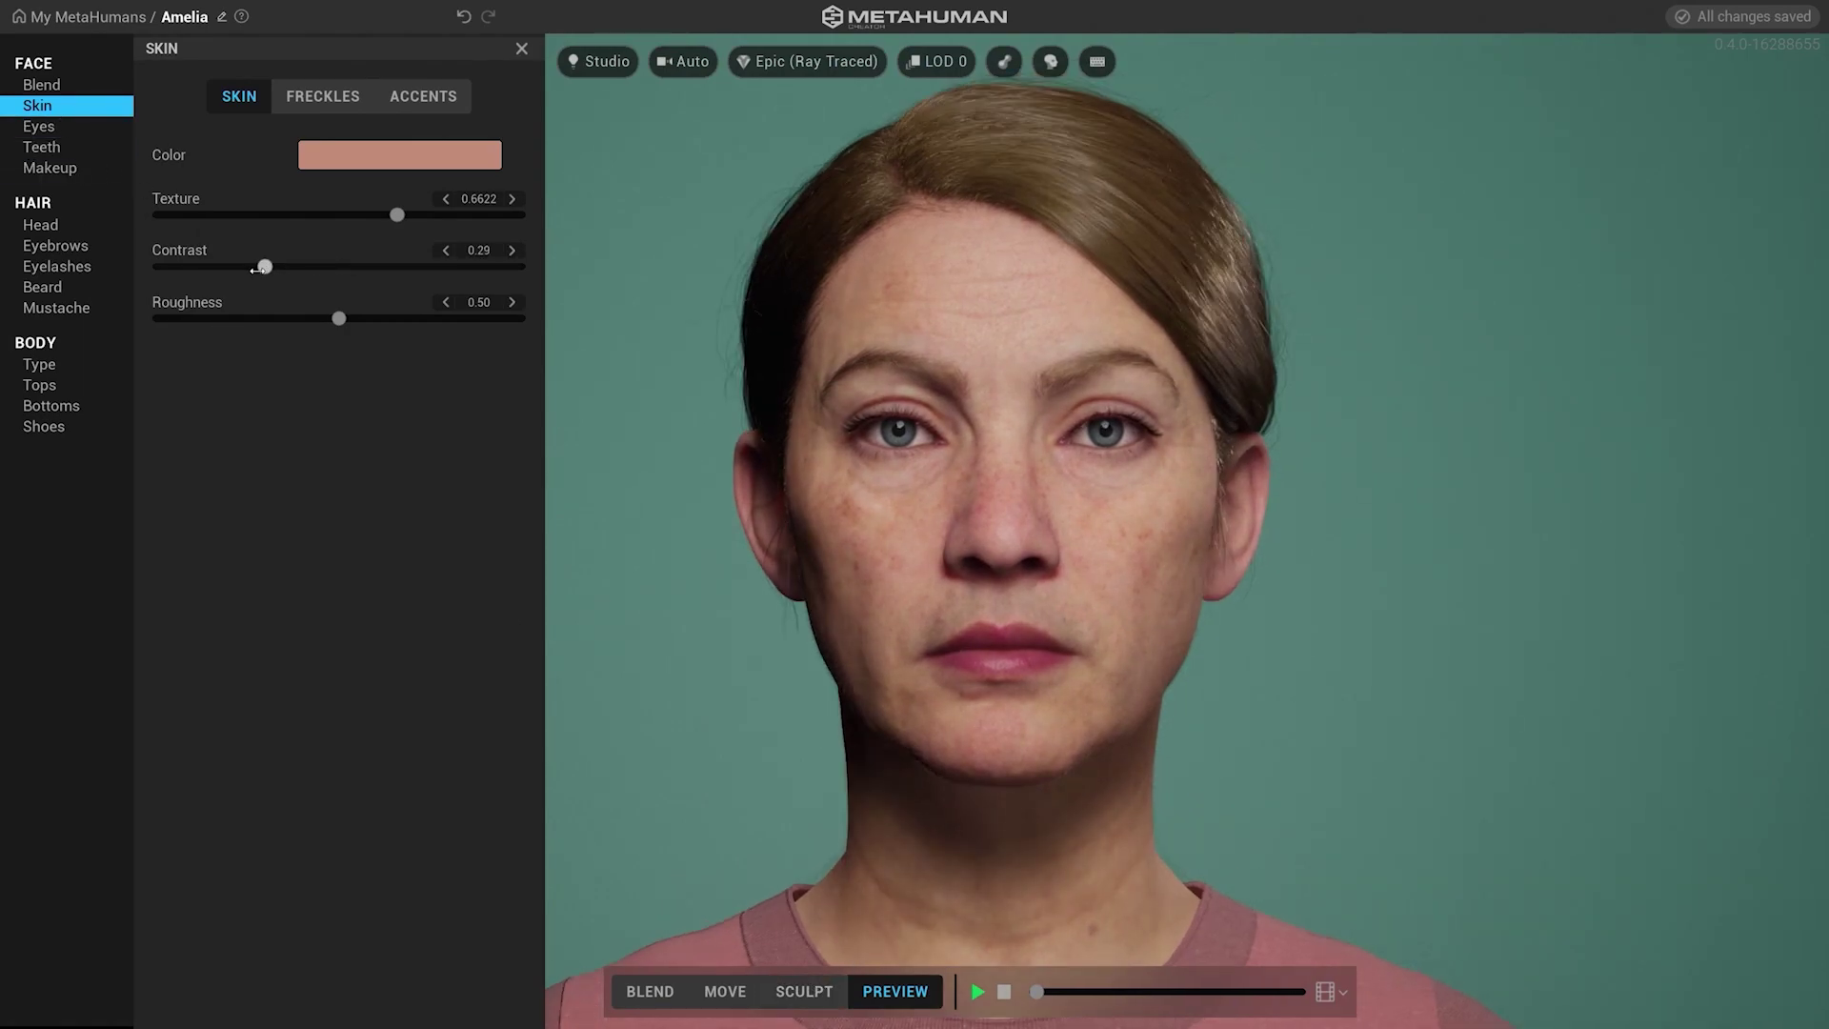
left_click_drag(224, 269, 398, 268)
Sculpt the area where the chin meets the neck in profile, and check it from the front and opposite side
left_click_drag(1210, 614, 719, 605)
left_click_drag(844, 884, 636, 883)
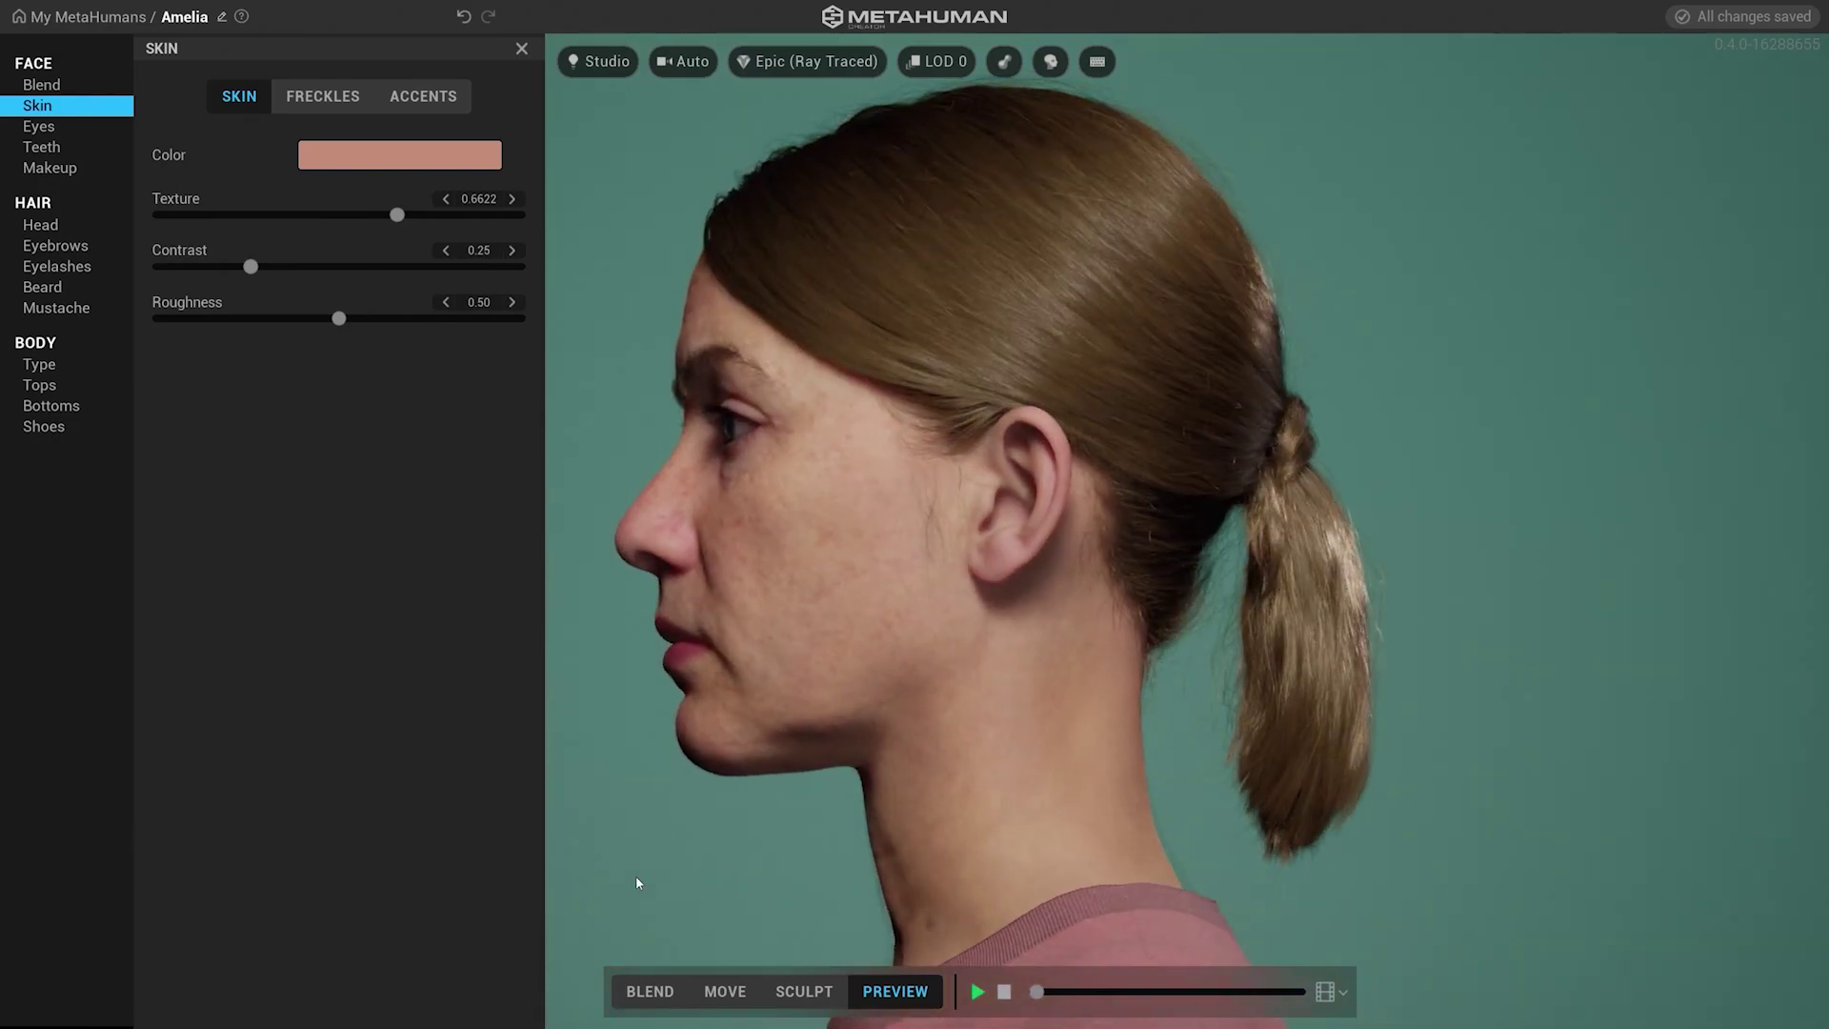
left_click(800, 994)
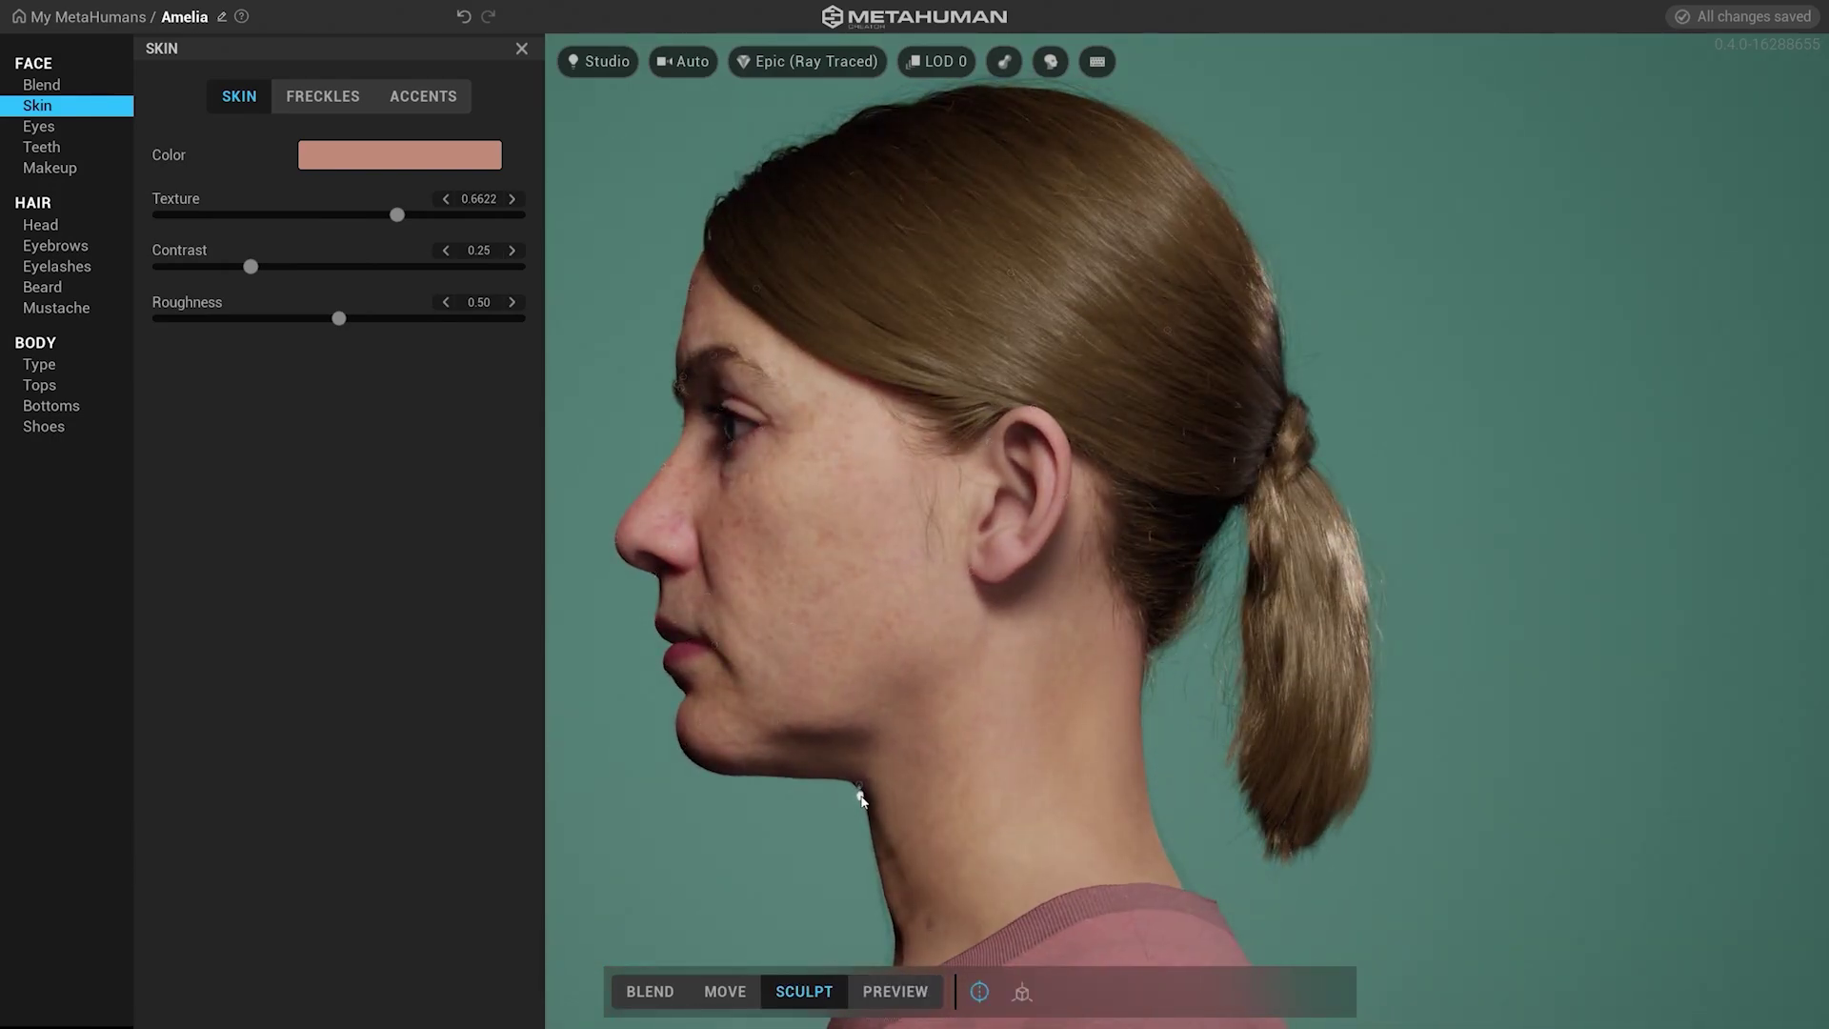
mouse_move(854, 780)
left_mouse_down()
mouse_move(880, 786)
mouse_move(773, 731)
mouse_move(857, 770)
mouse_move(1544, 762)
left_mouse_up()
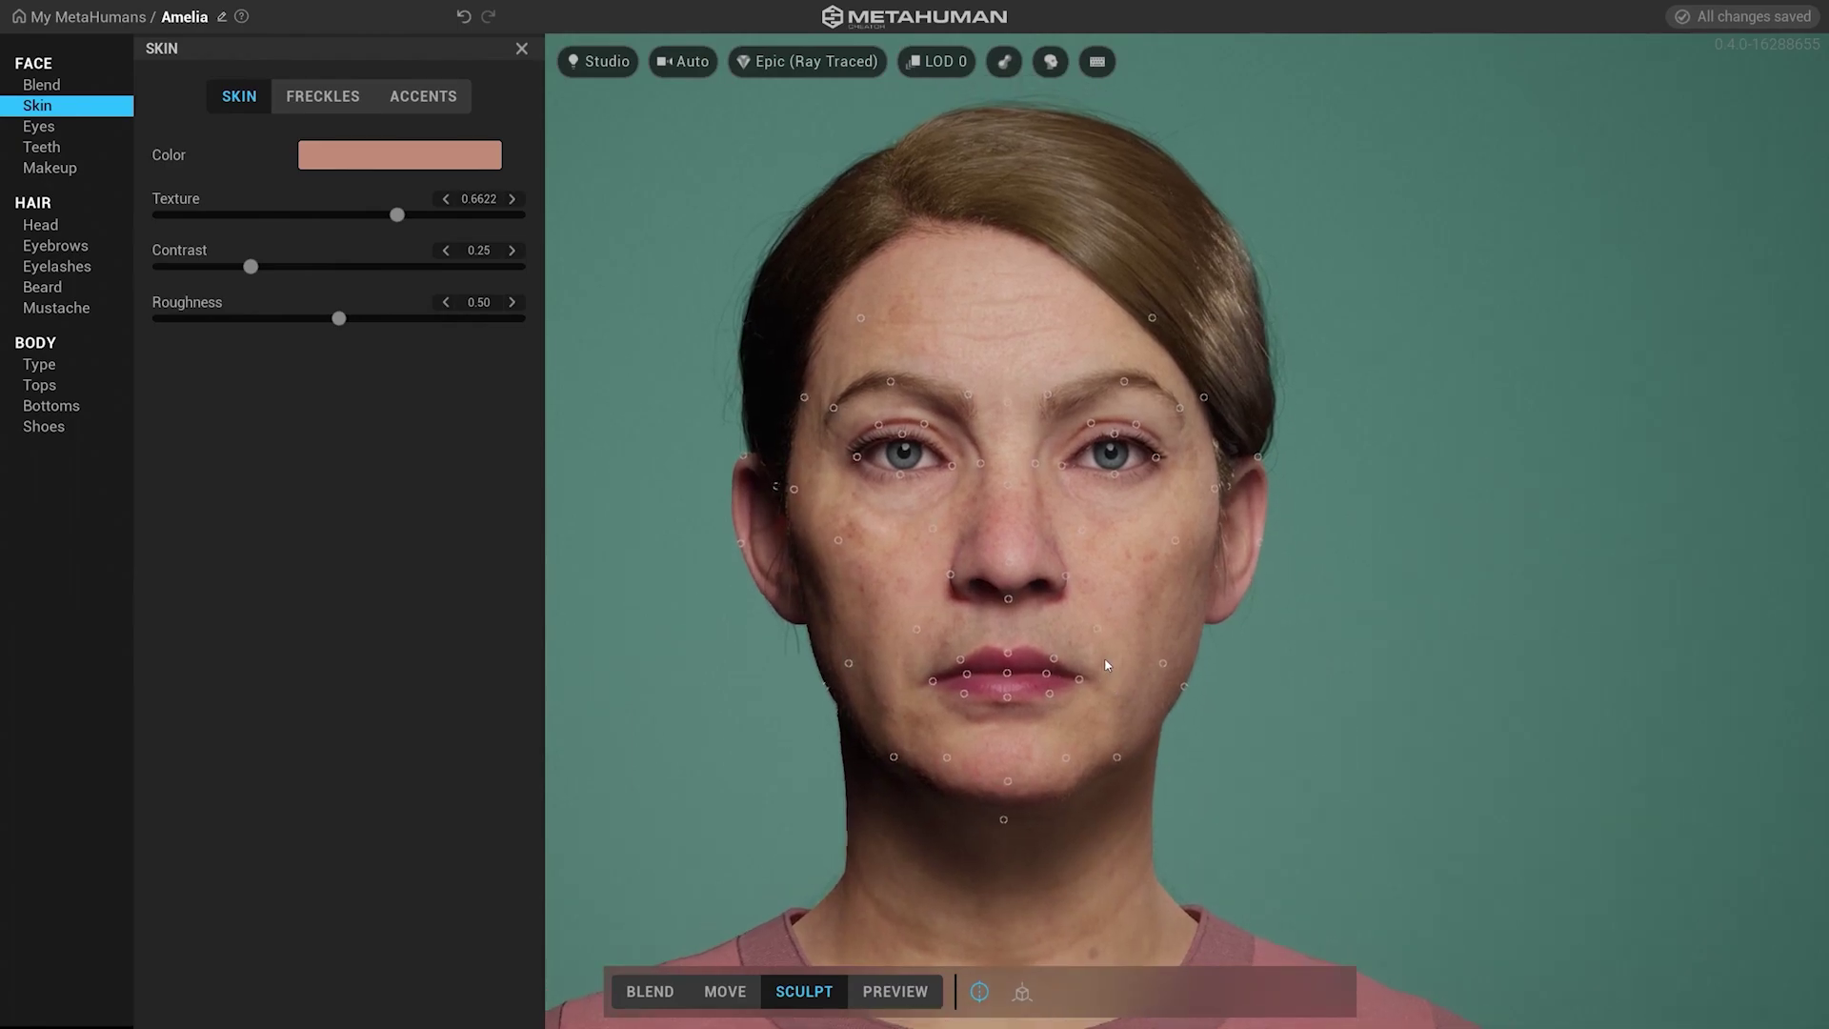
left_click_drag(1149, 611, 1510, 553)
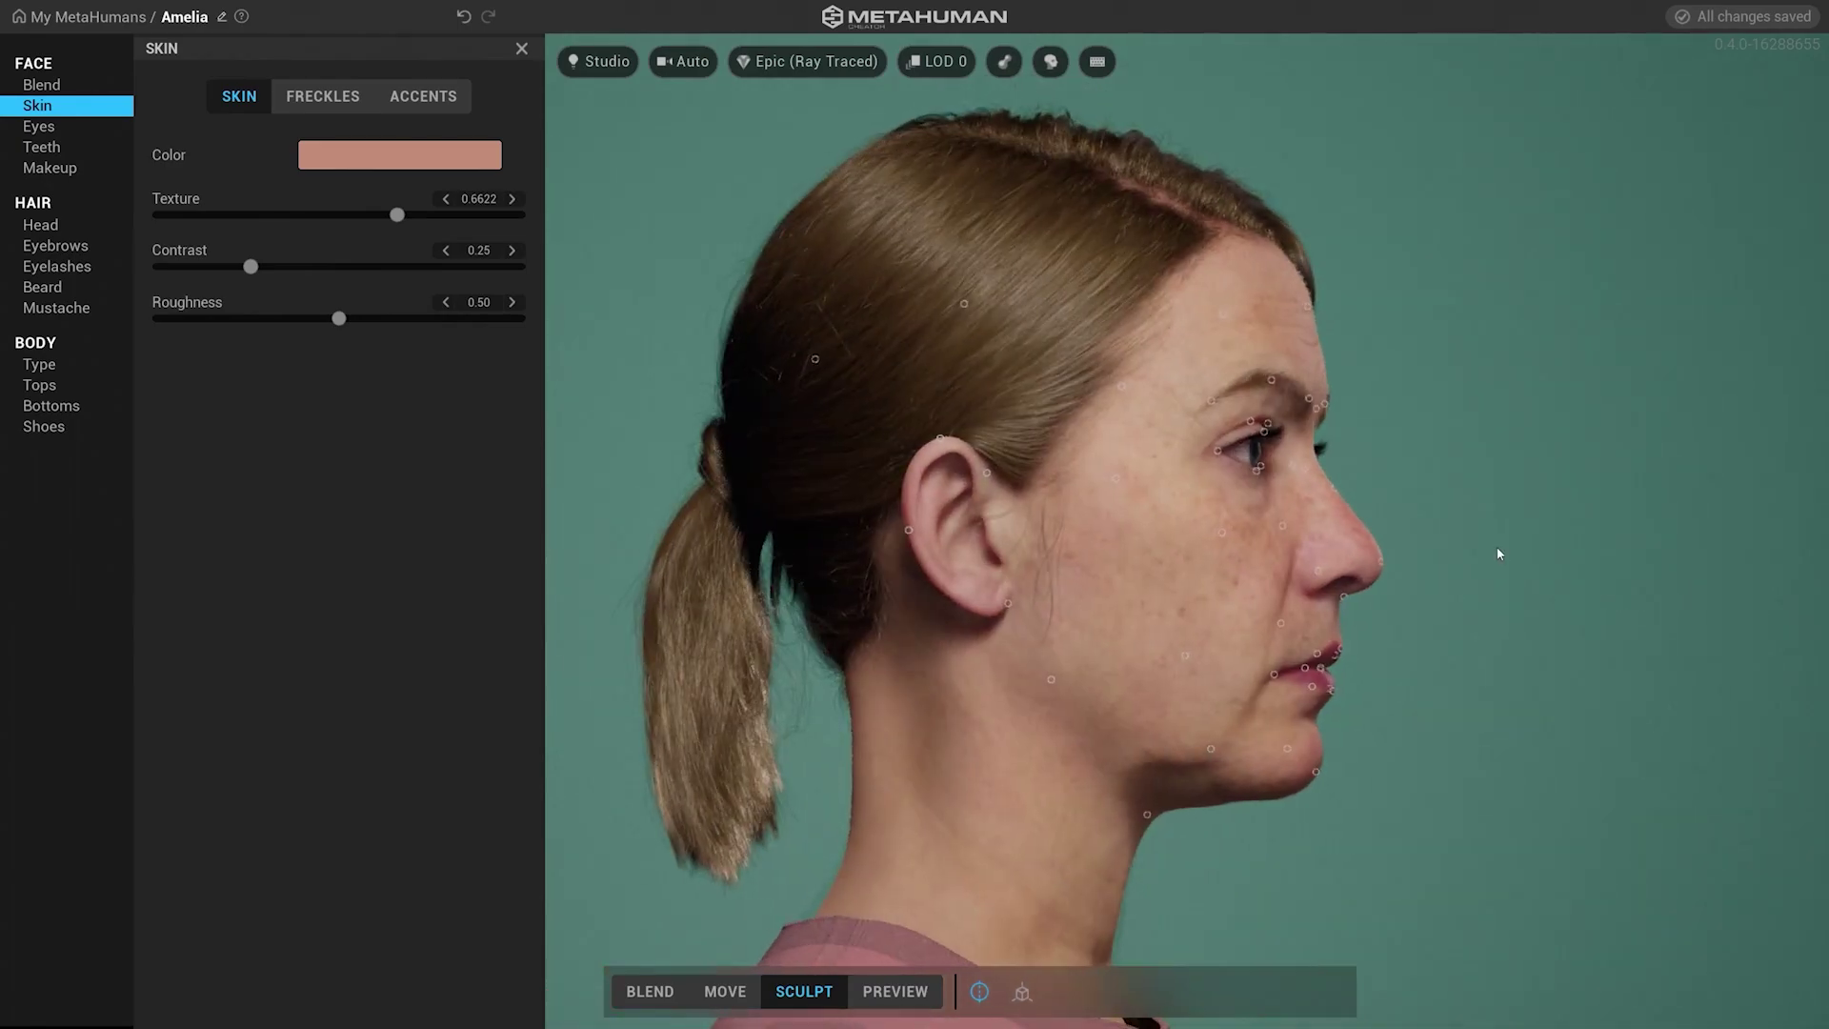
Try a younger skin Texture of 0.2015, and age the face by setting the Texture to 0.9235
left_click_drag(1345, 600, 847, 670)
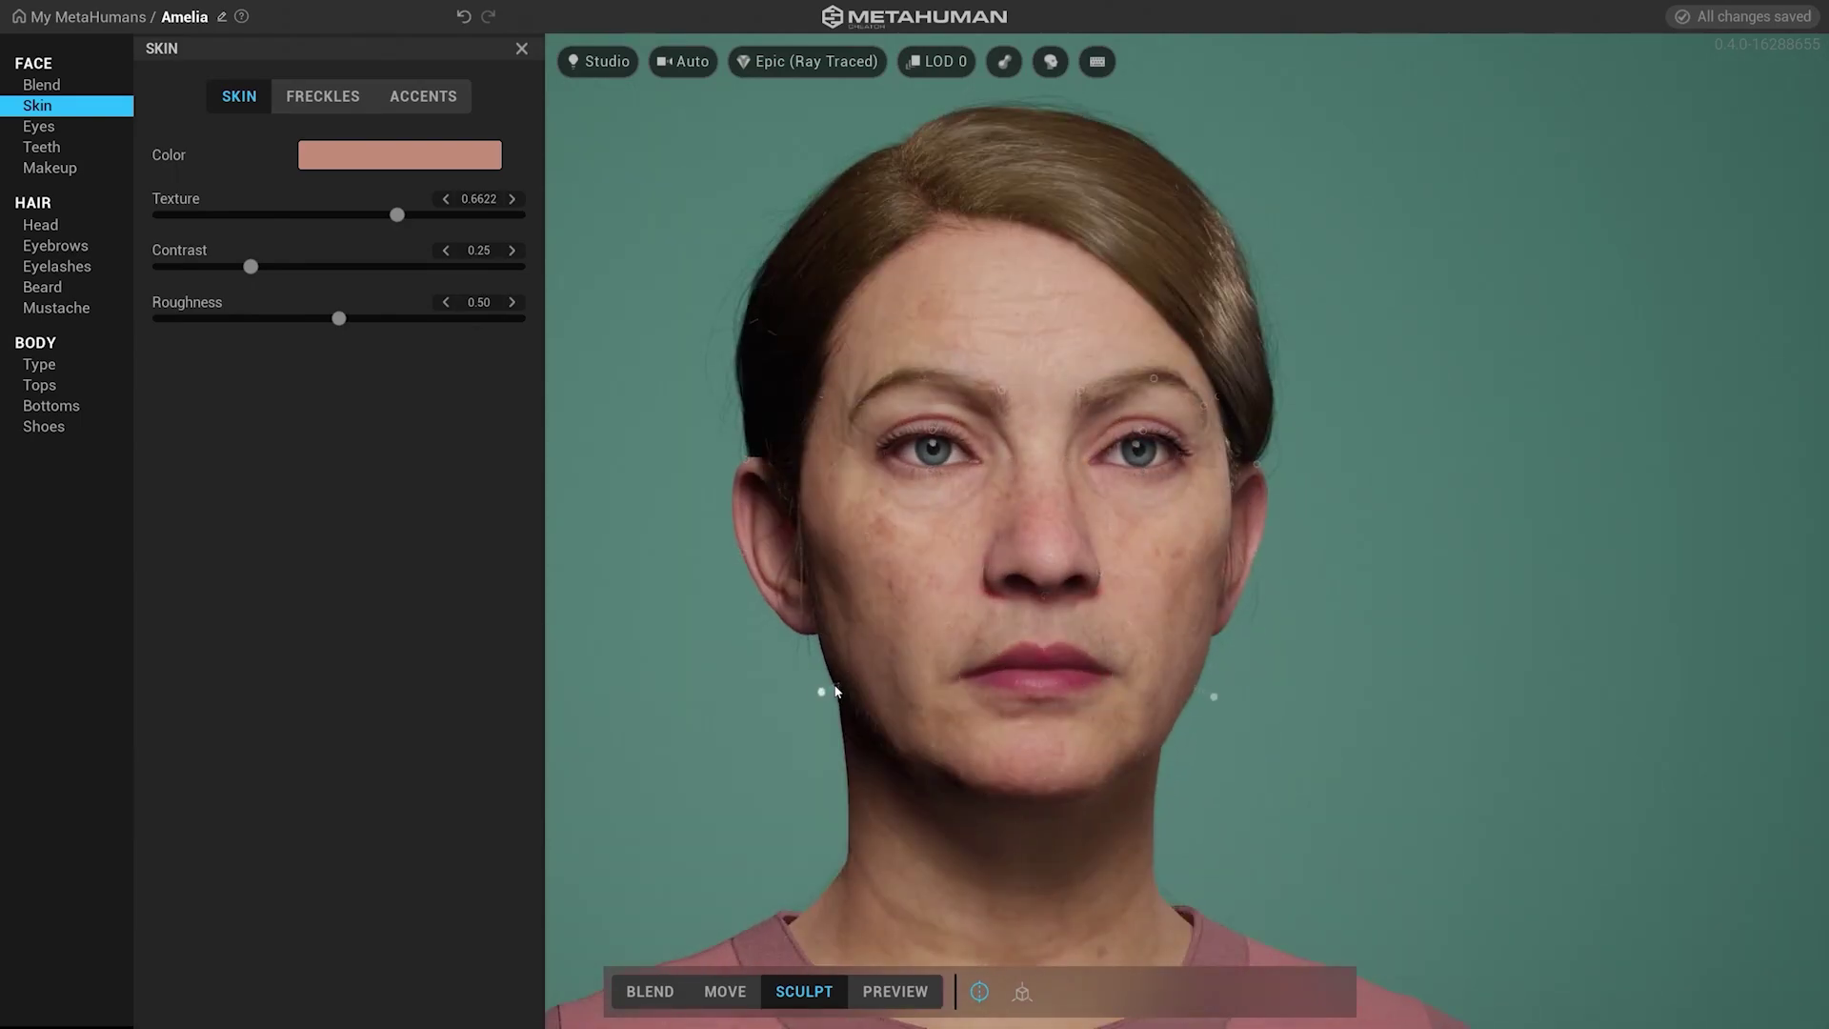
left_click_drag(1184, 422, 1306, 714)
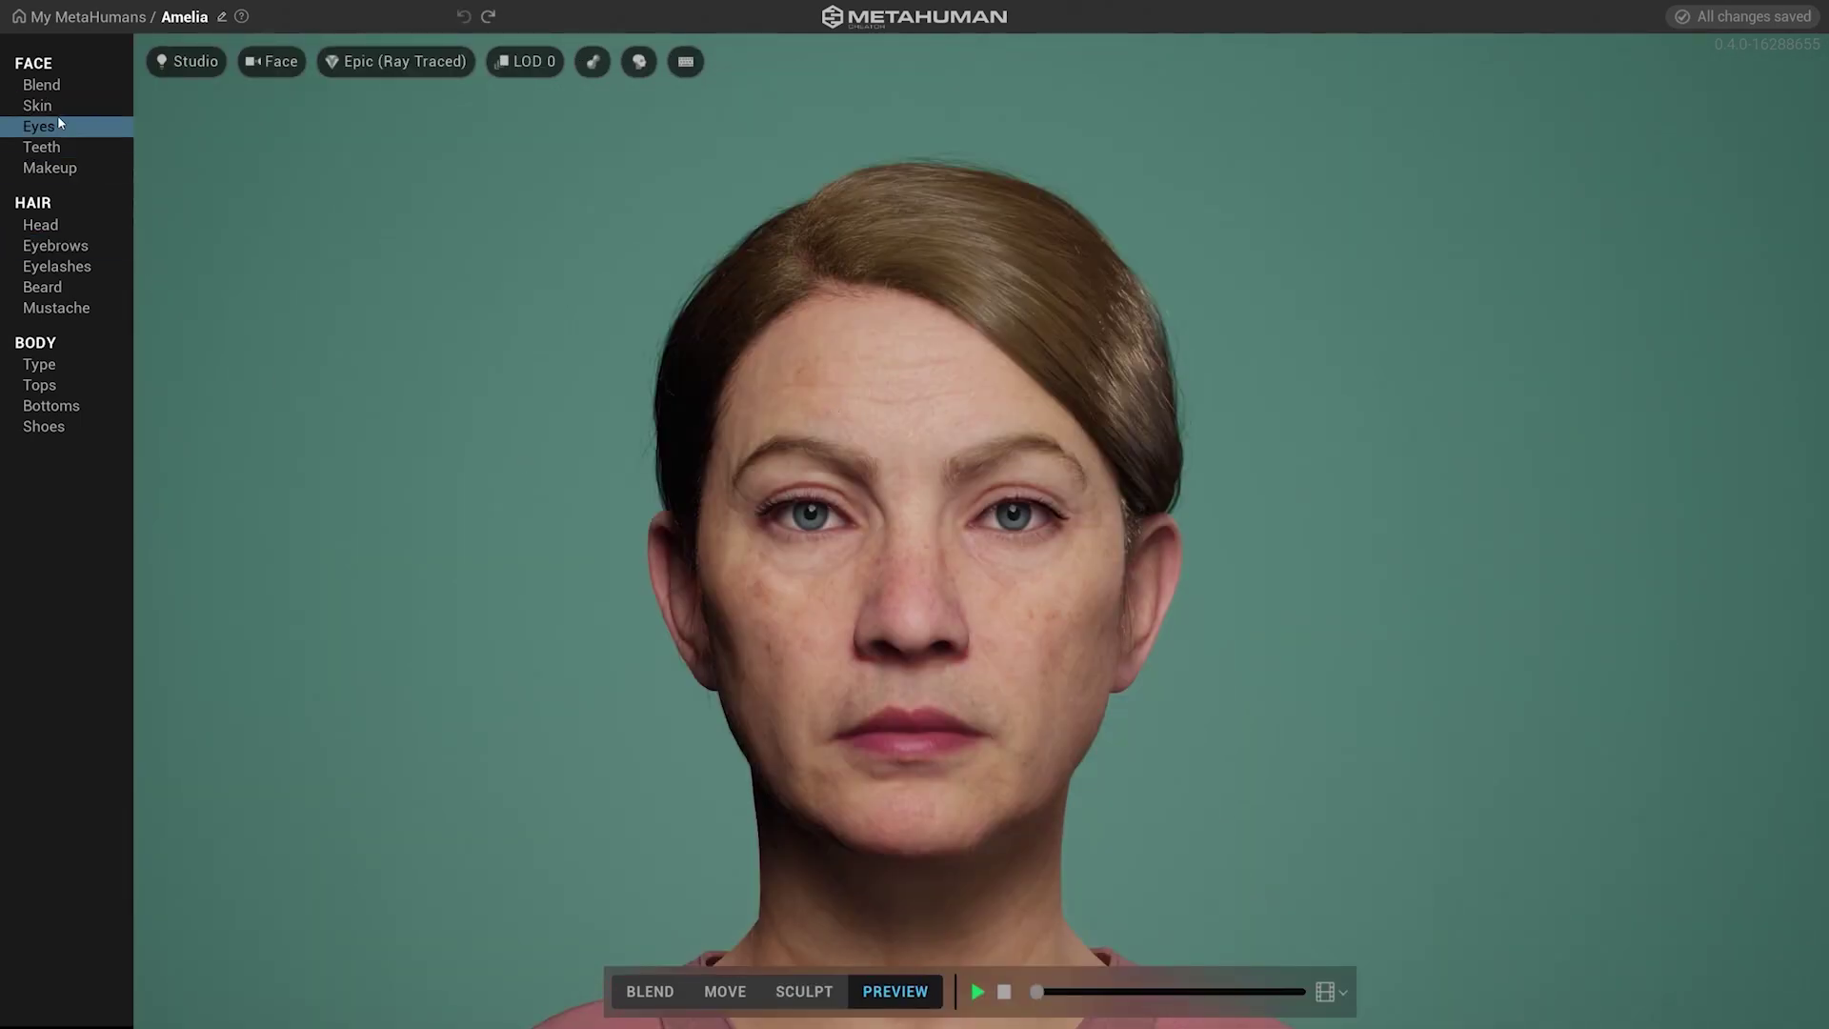
left_click(38, 106)
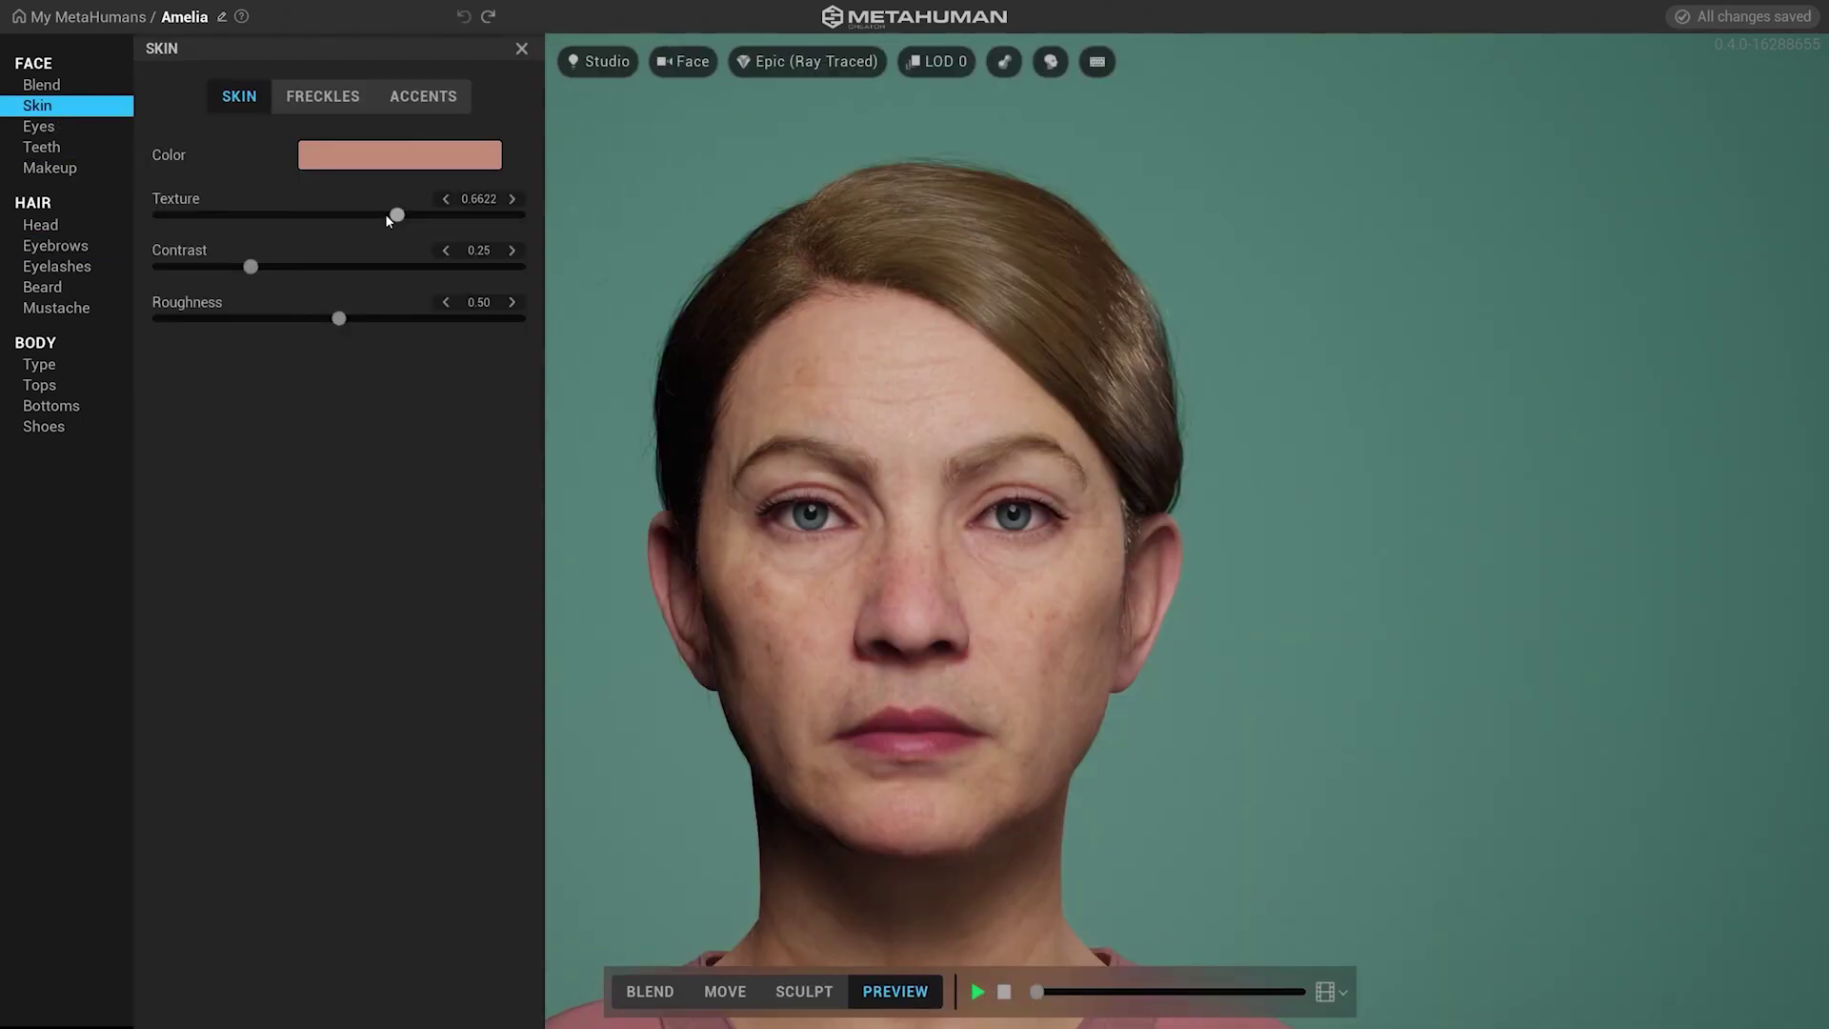
left_click_drag(401, 221, 232, 214)
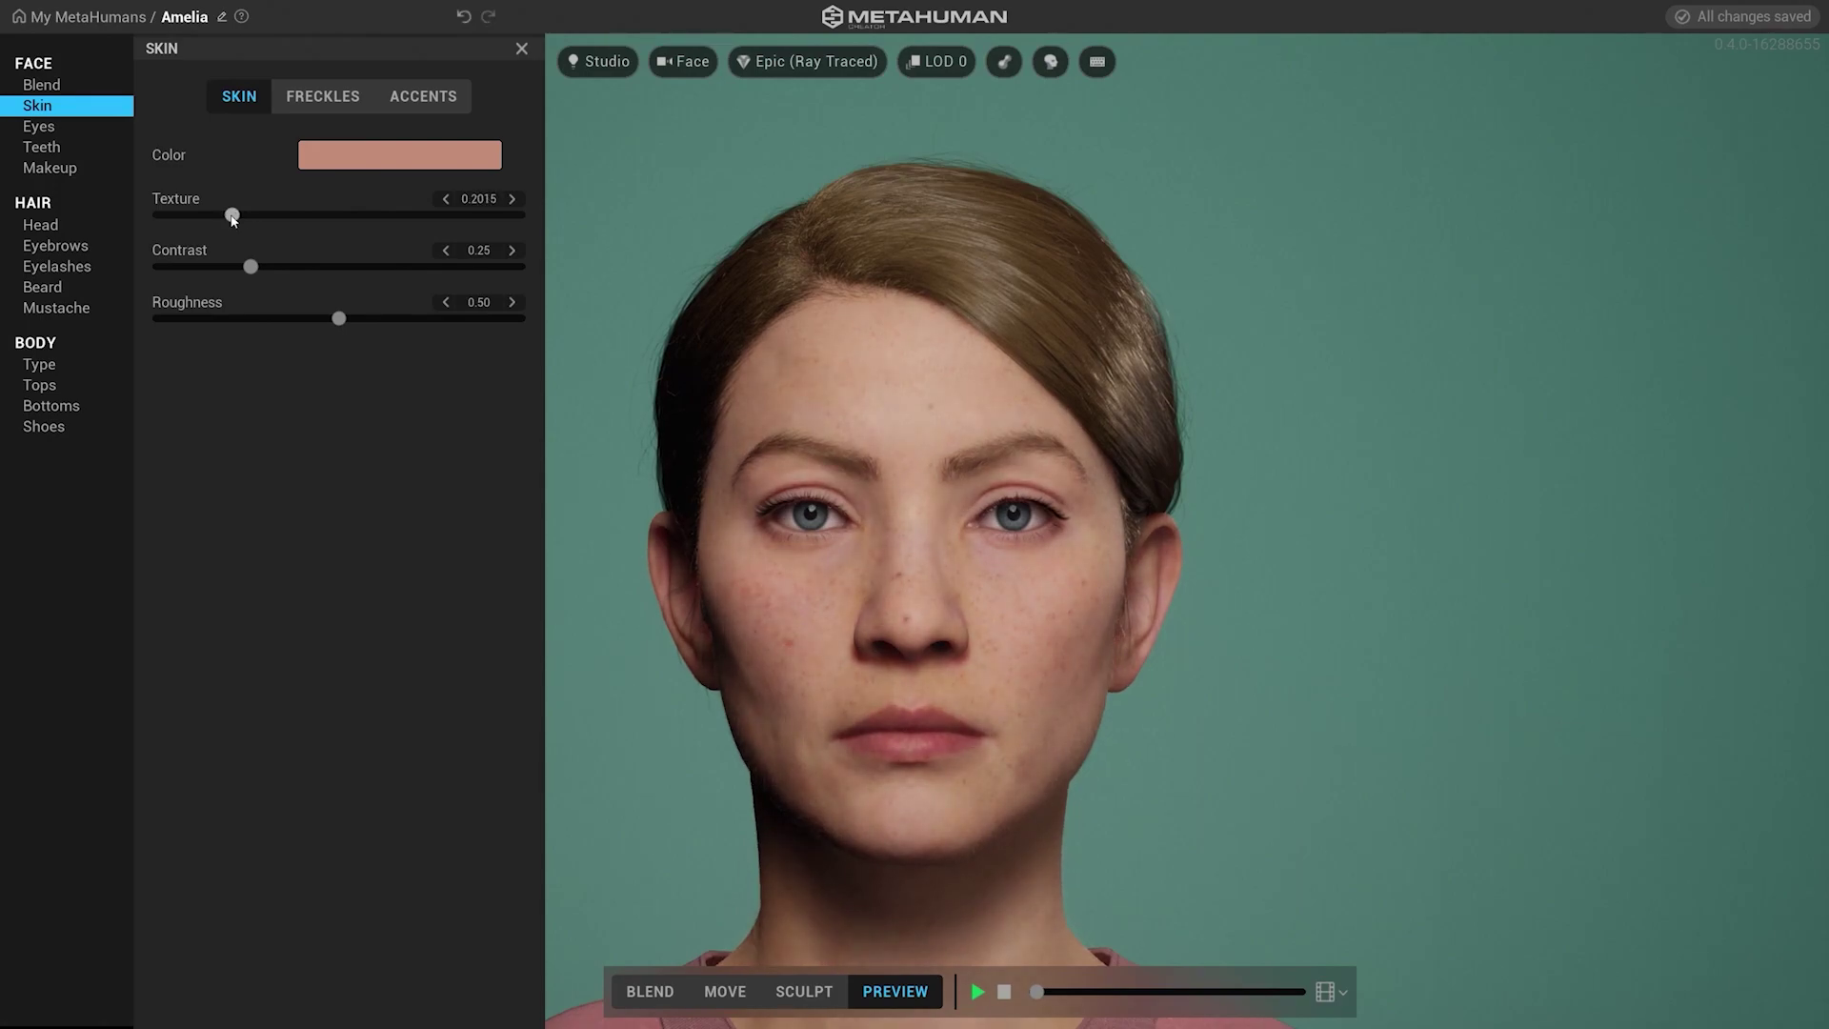
left_click_drag(244, 214, 487, 238)
left_click_drag(831, 664, 906, 694)
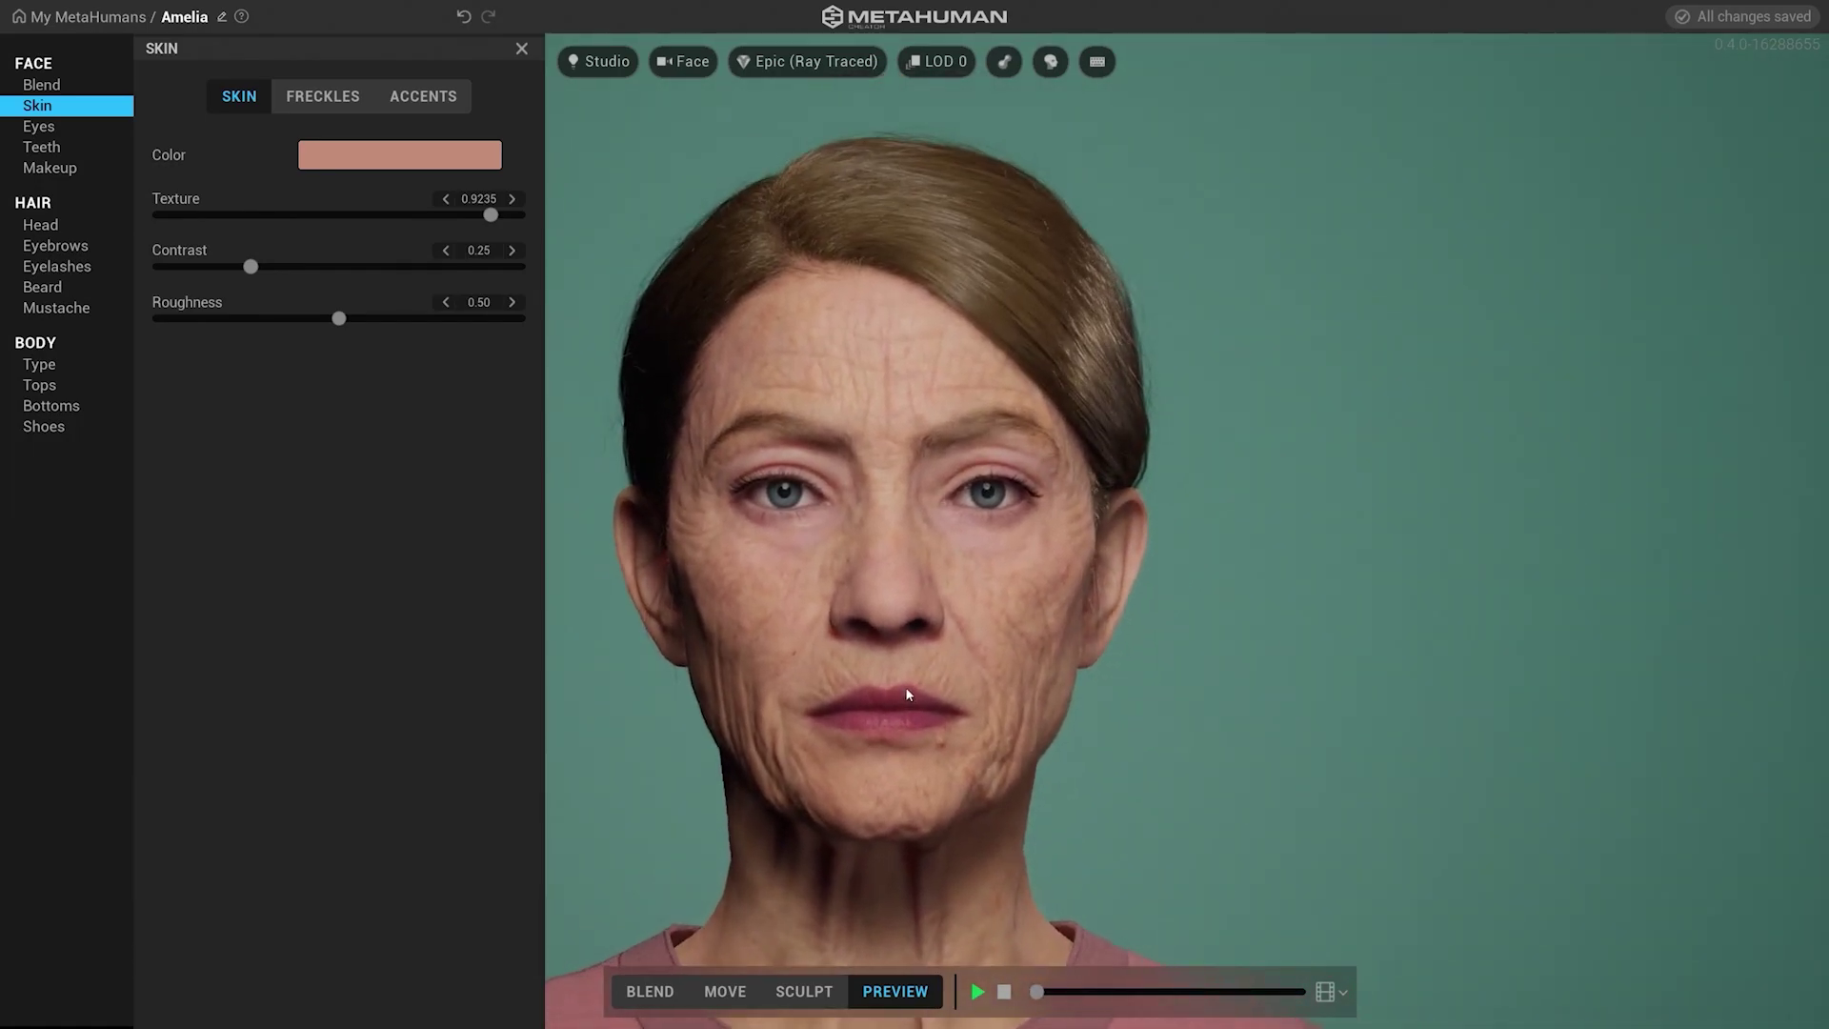
Grey the head hair by setting Salt & Pepper to 0.41 and its colour to Melanin 0.07 and Redness 0.05
left_click(95, 227)
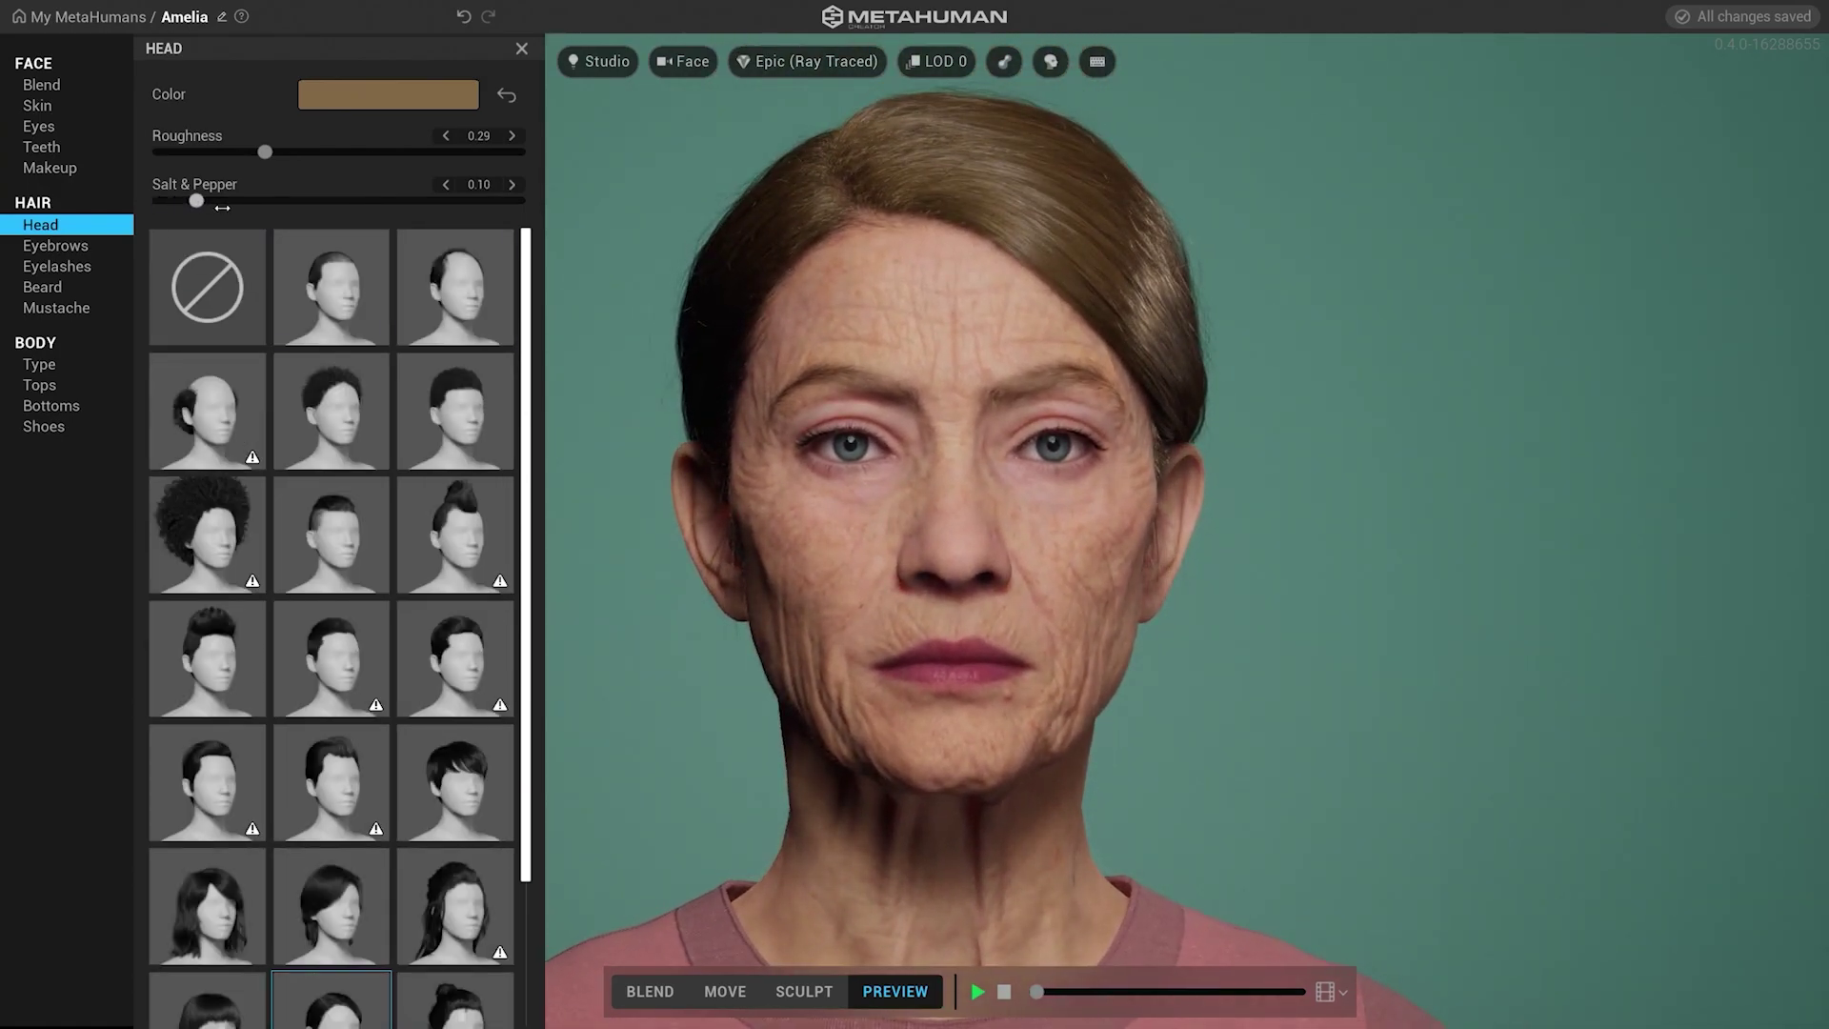
left_click_drag(217, 207, 273, 210)
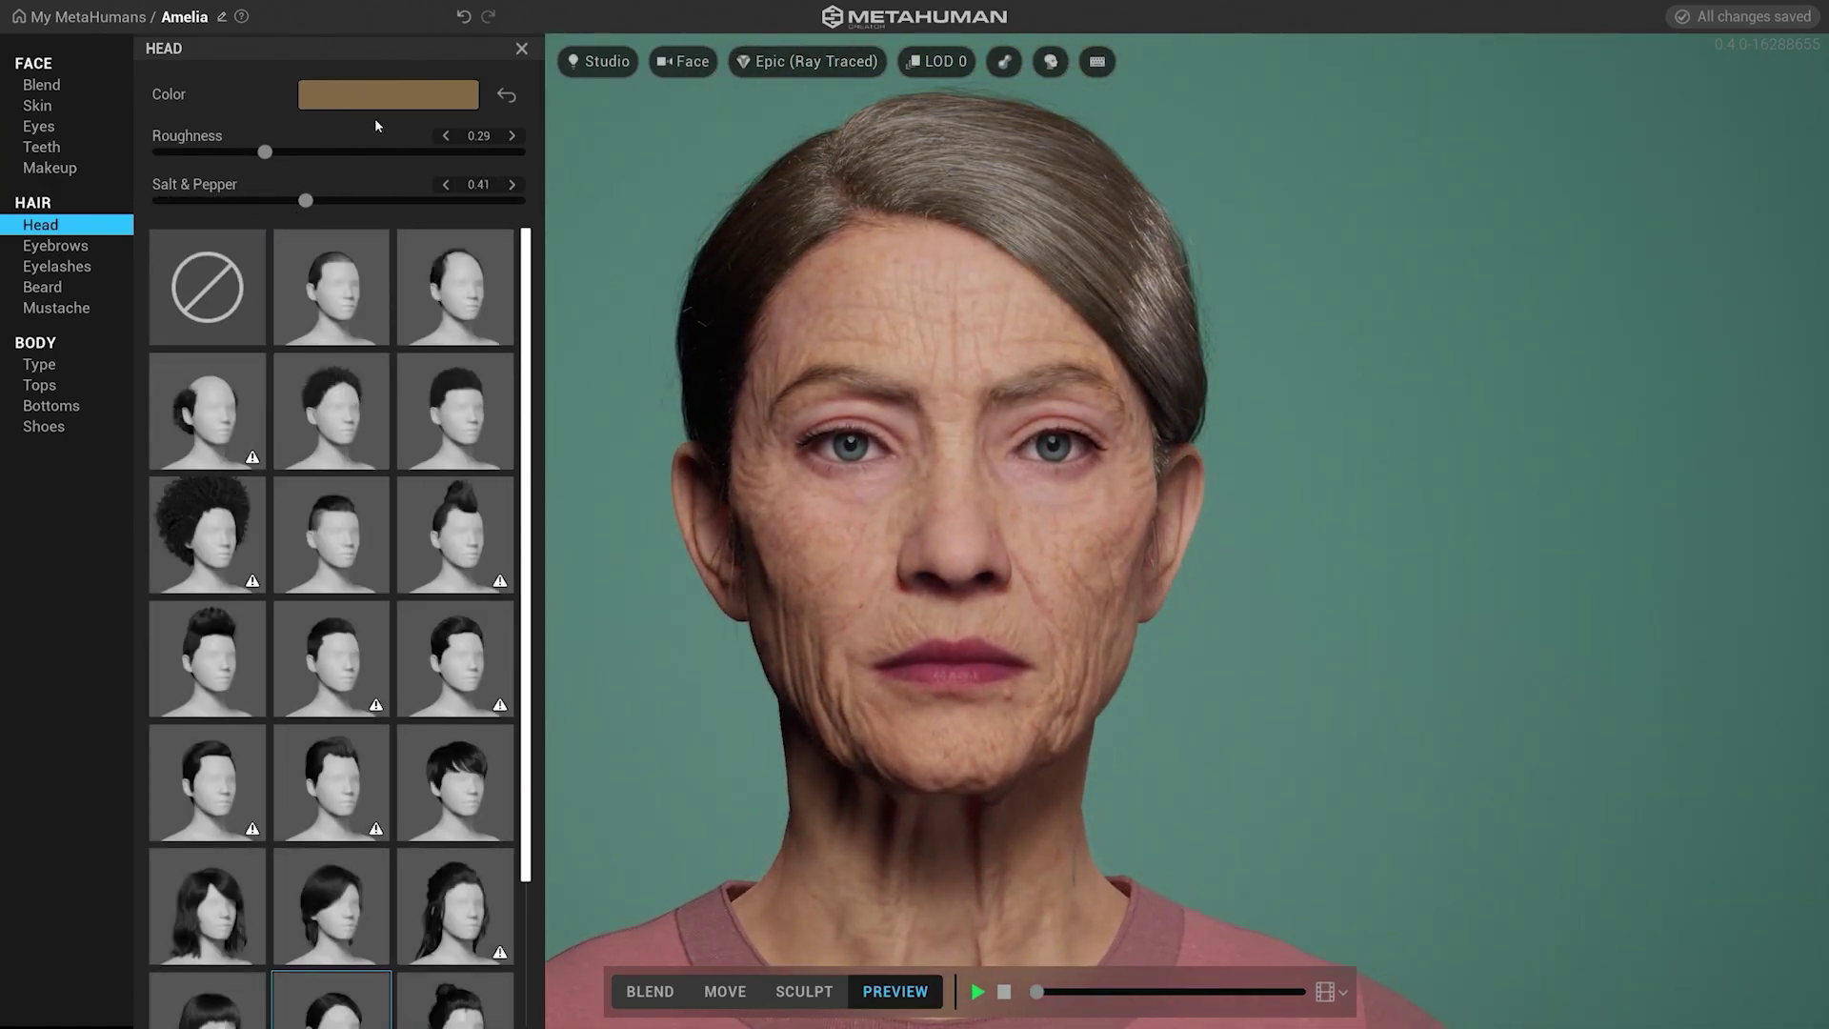
left_click(379, 95)
left_click_drag(361, 143, 343, 136)
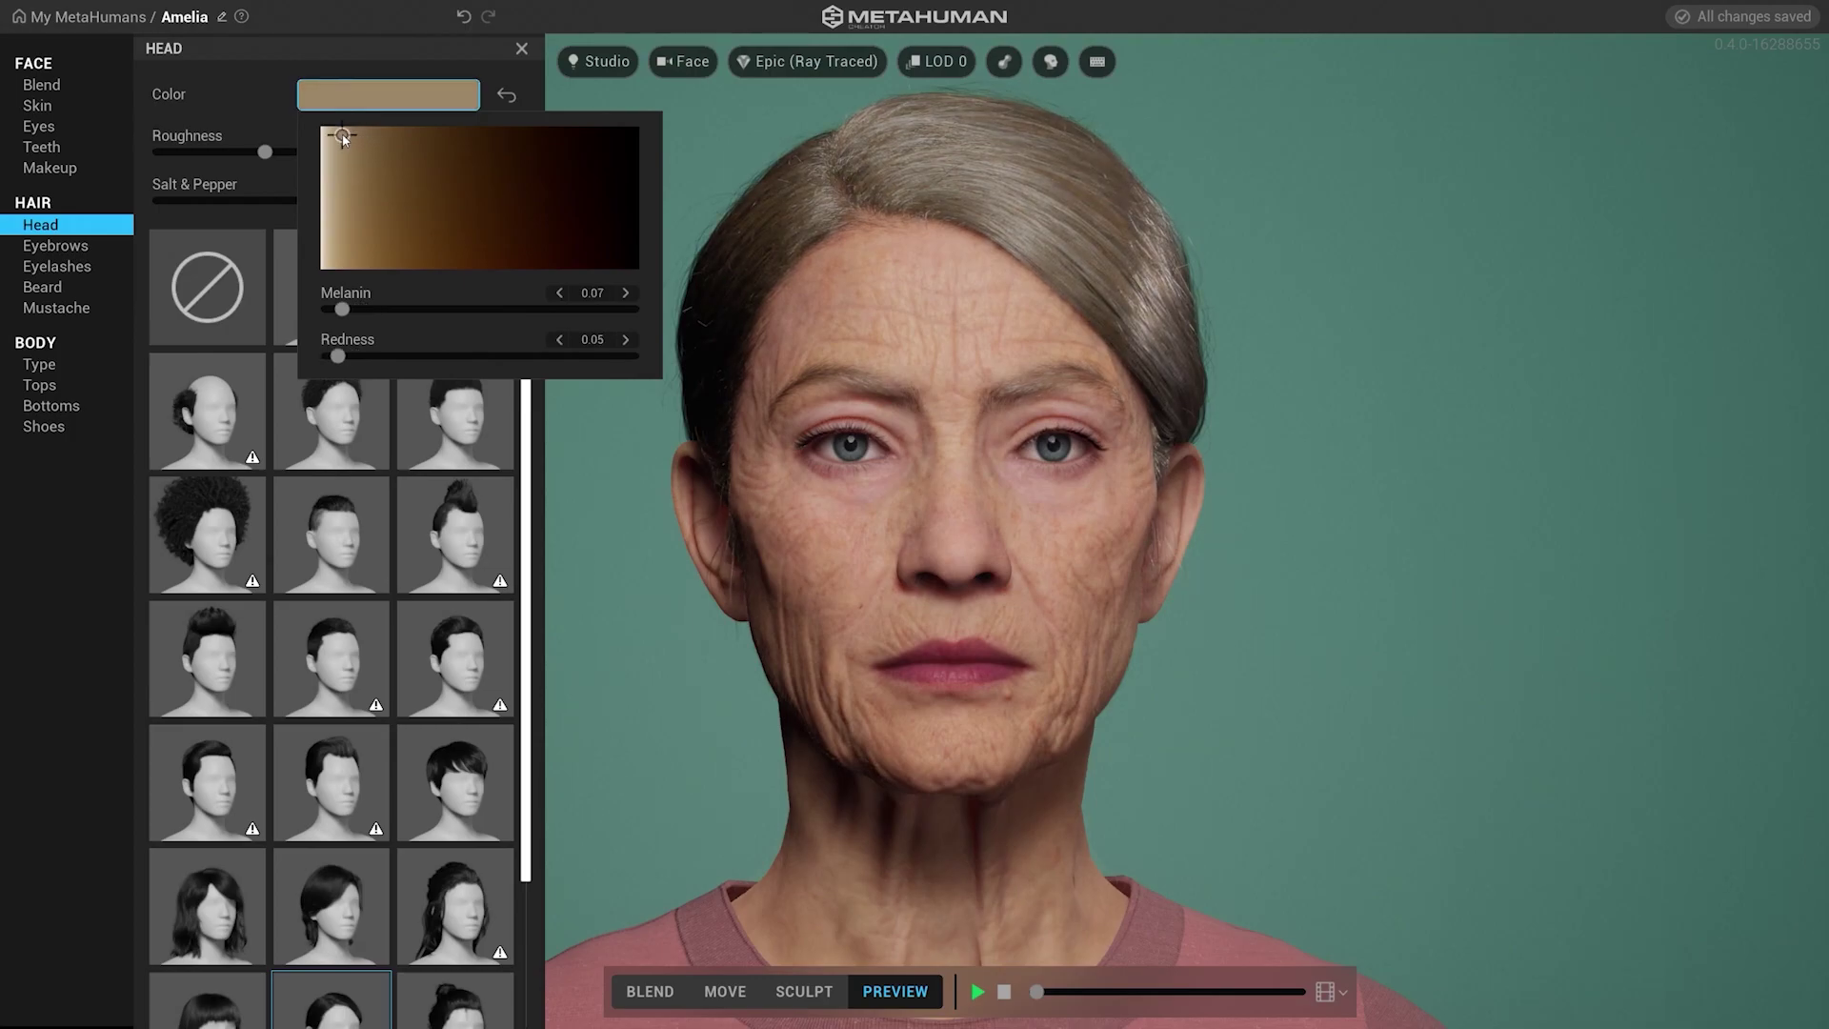
left_click_drag(1074, 320, 630, 289)
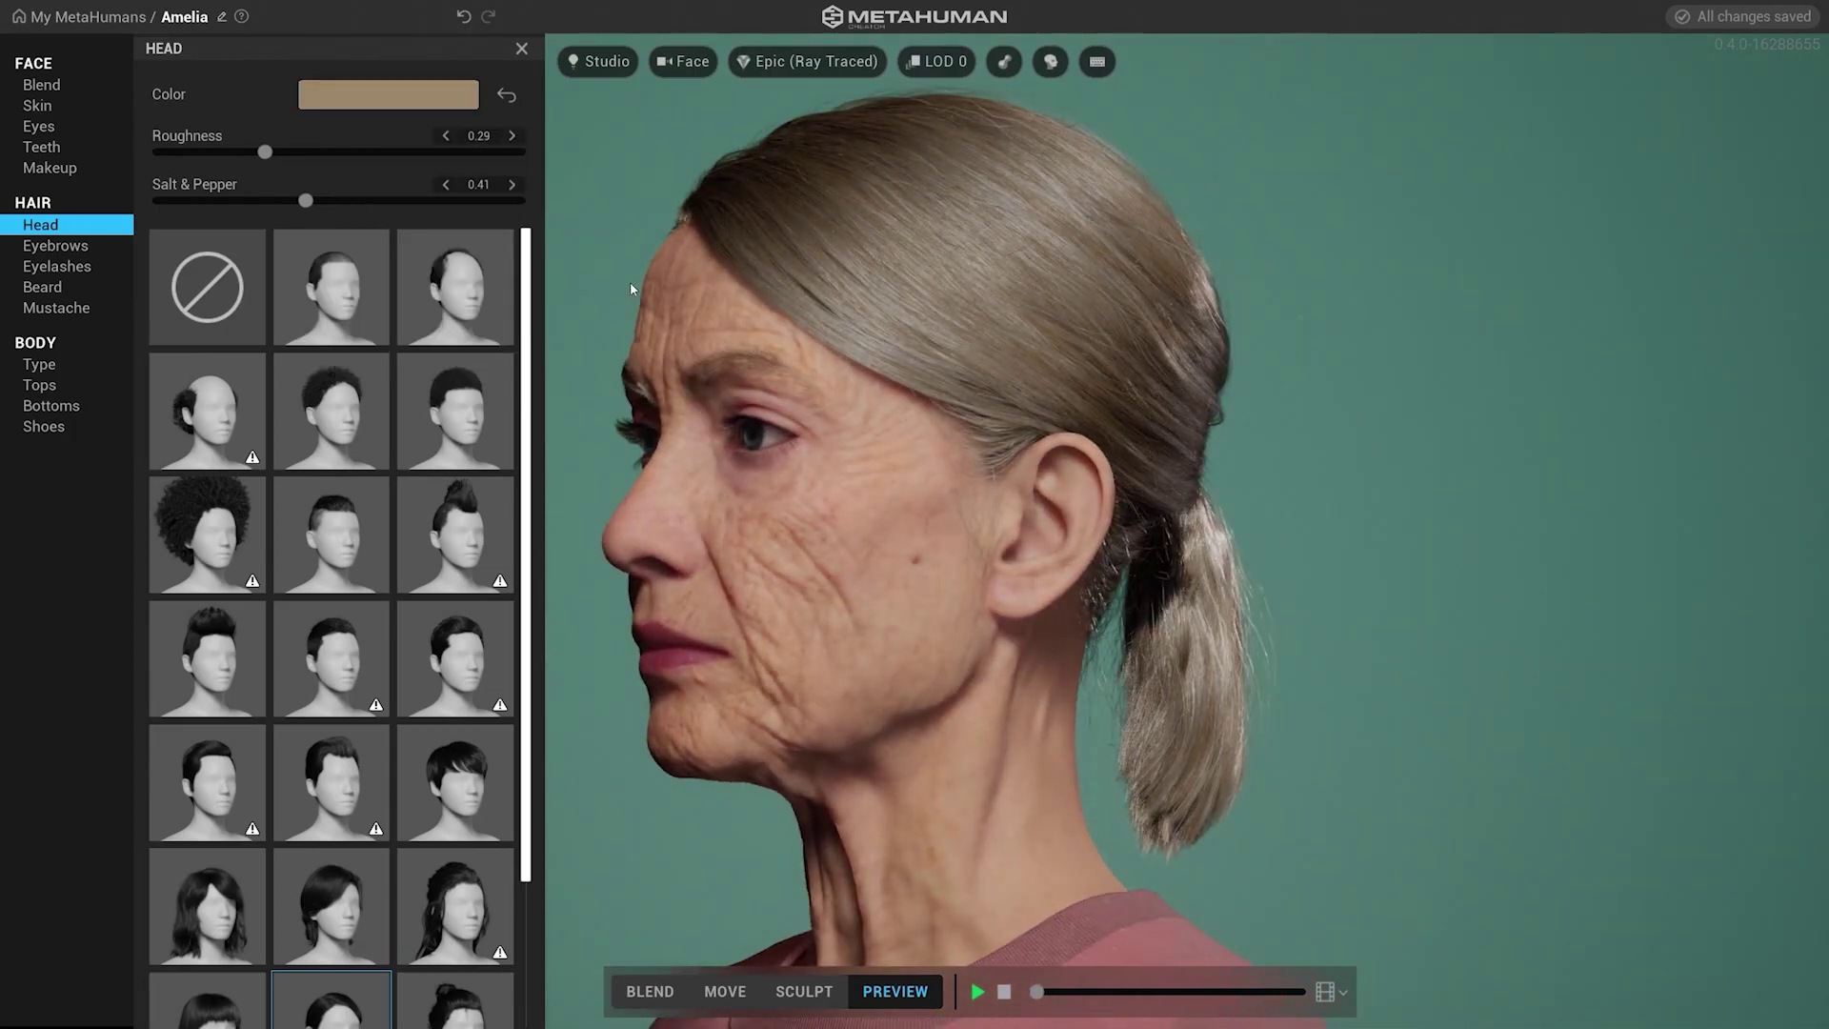
Lighten the head hair colour further, set Salt & Pepper to 0.54, and close the hair settings
left_click(362, 99)
left_click_drag(341, 139, 332, 134)
left_click_drag(952, 276, 1486, 298)
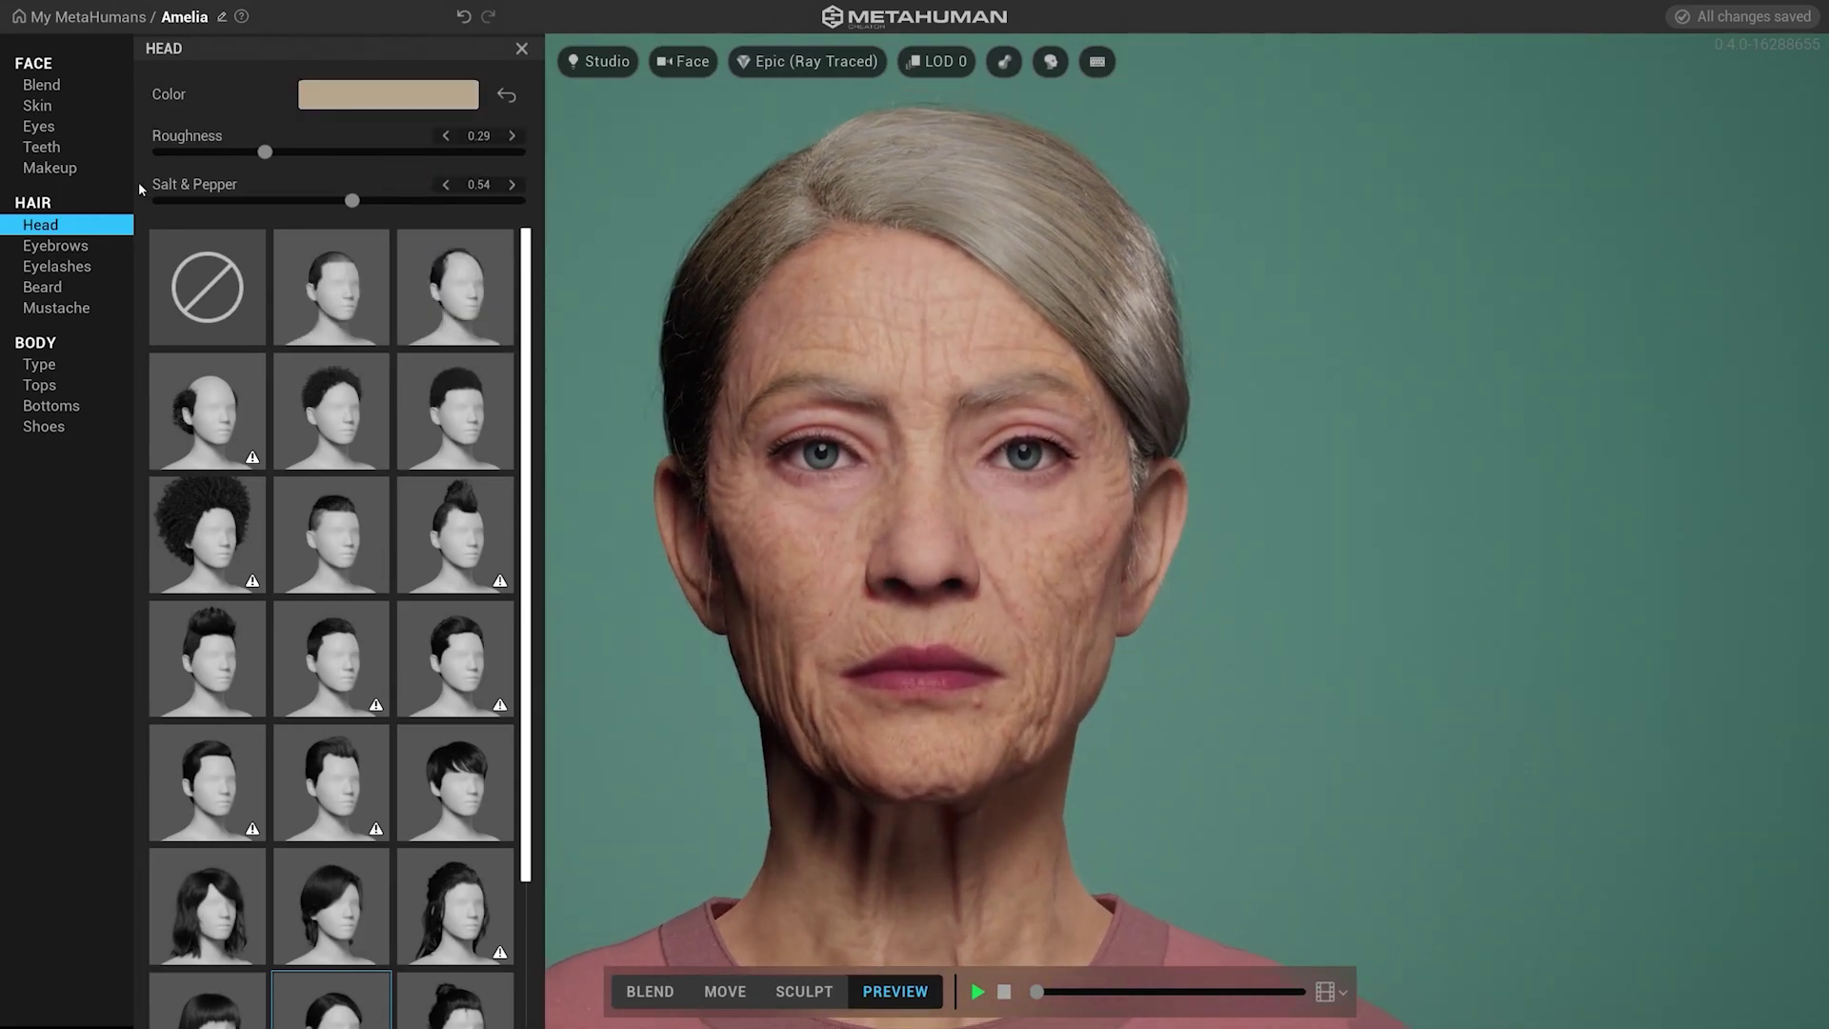
left_click(74, 231)
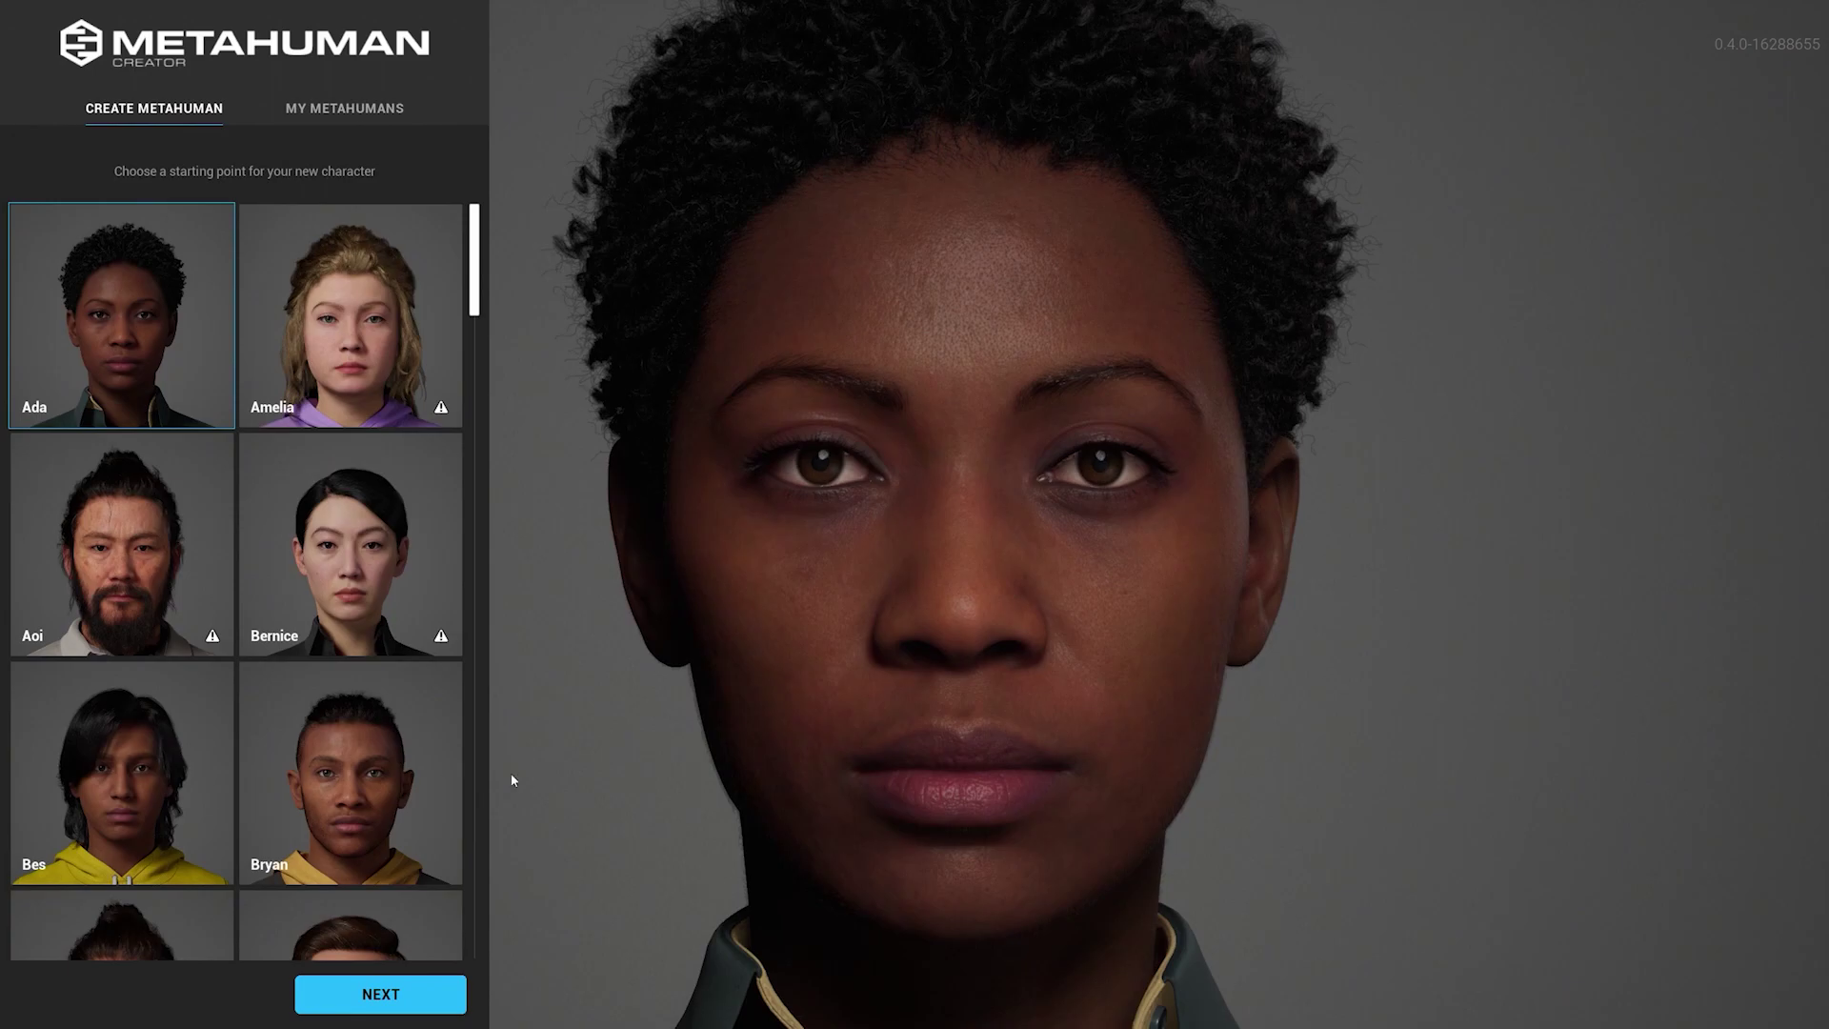
Create a new MetaHuman from the Bernice preset, view the face from the side, and stop the preview animation
left_click(372, 538)
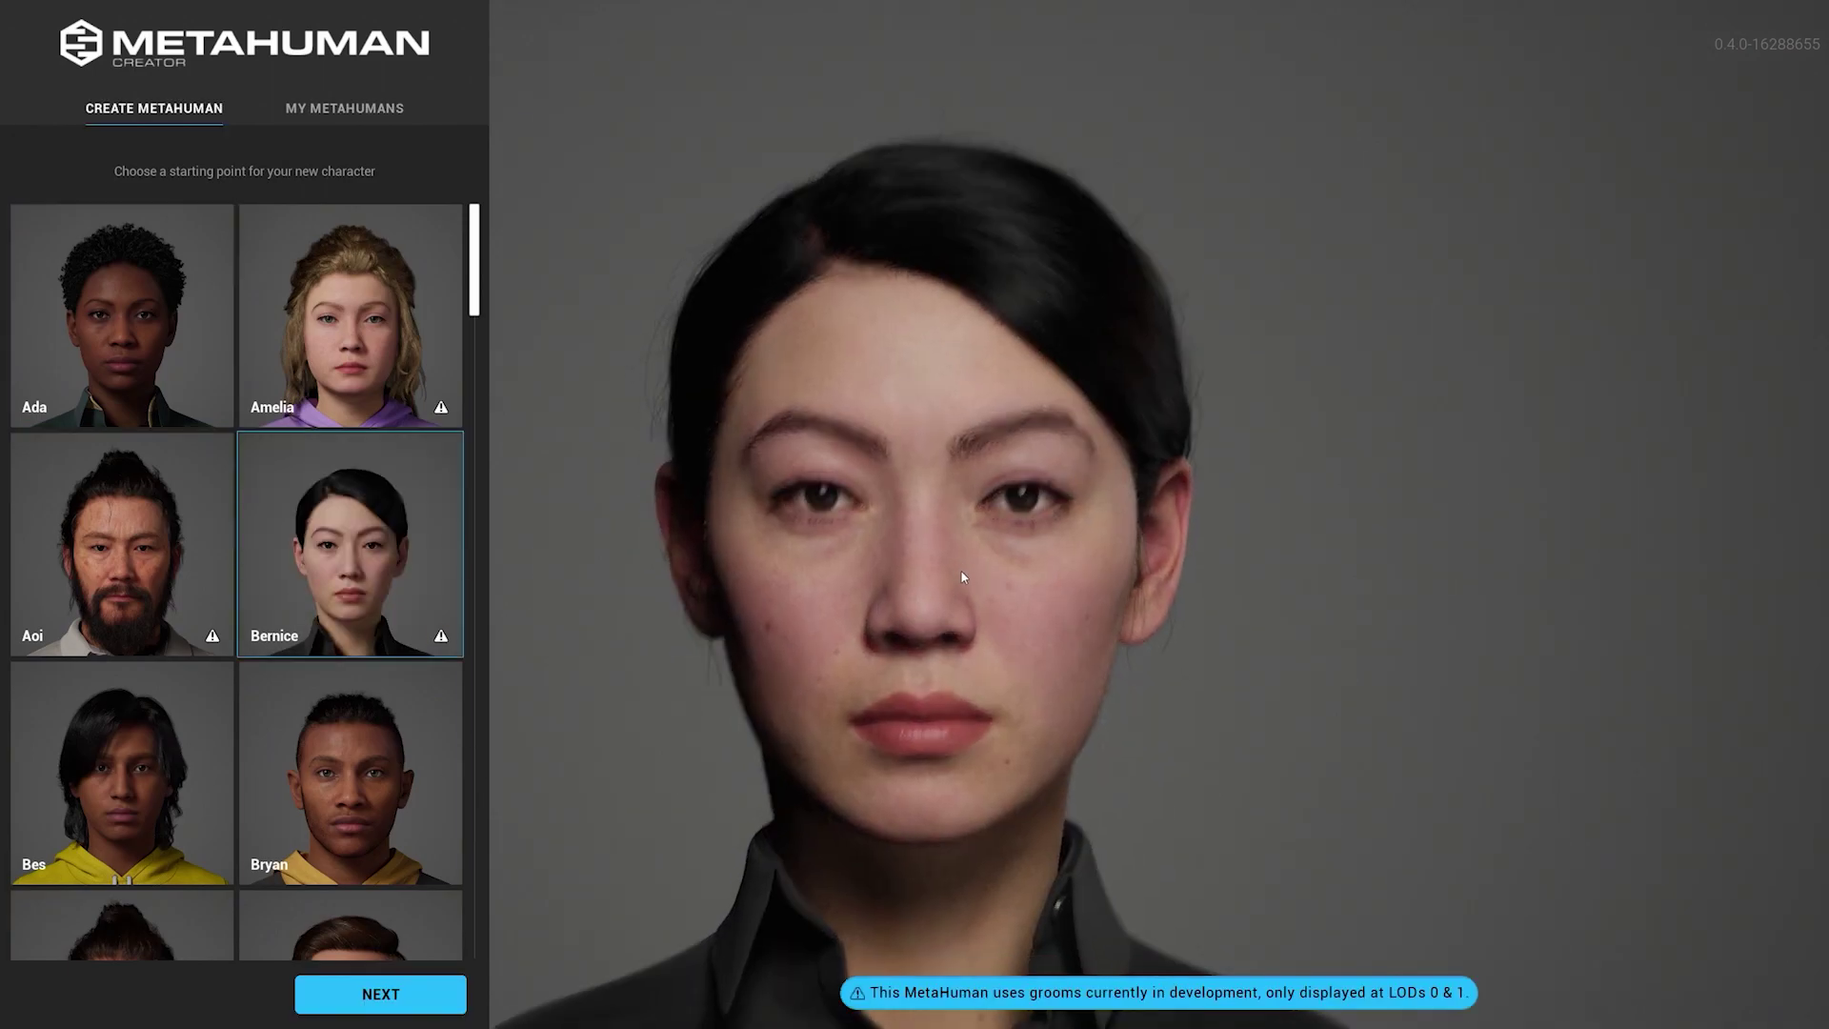
left_click(404, 994)
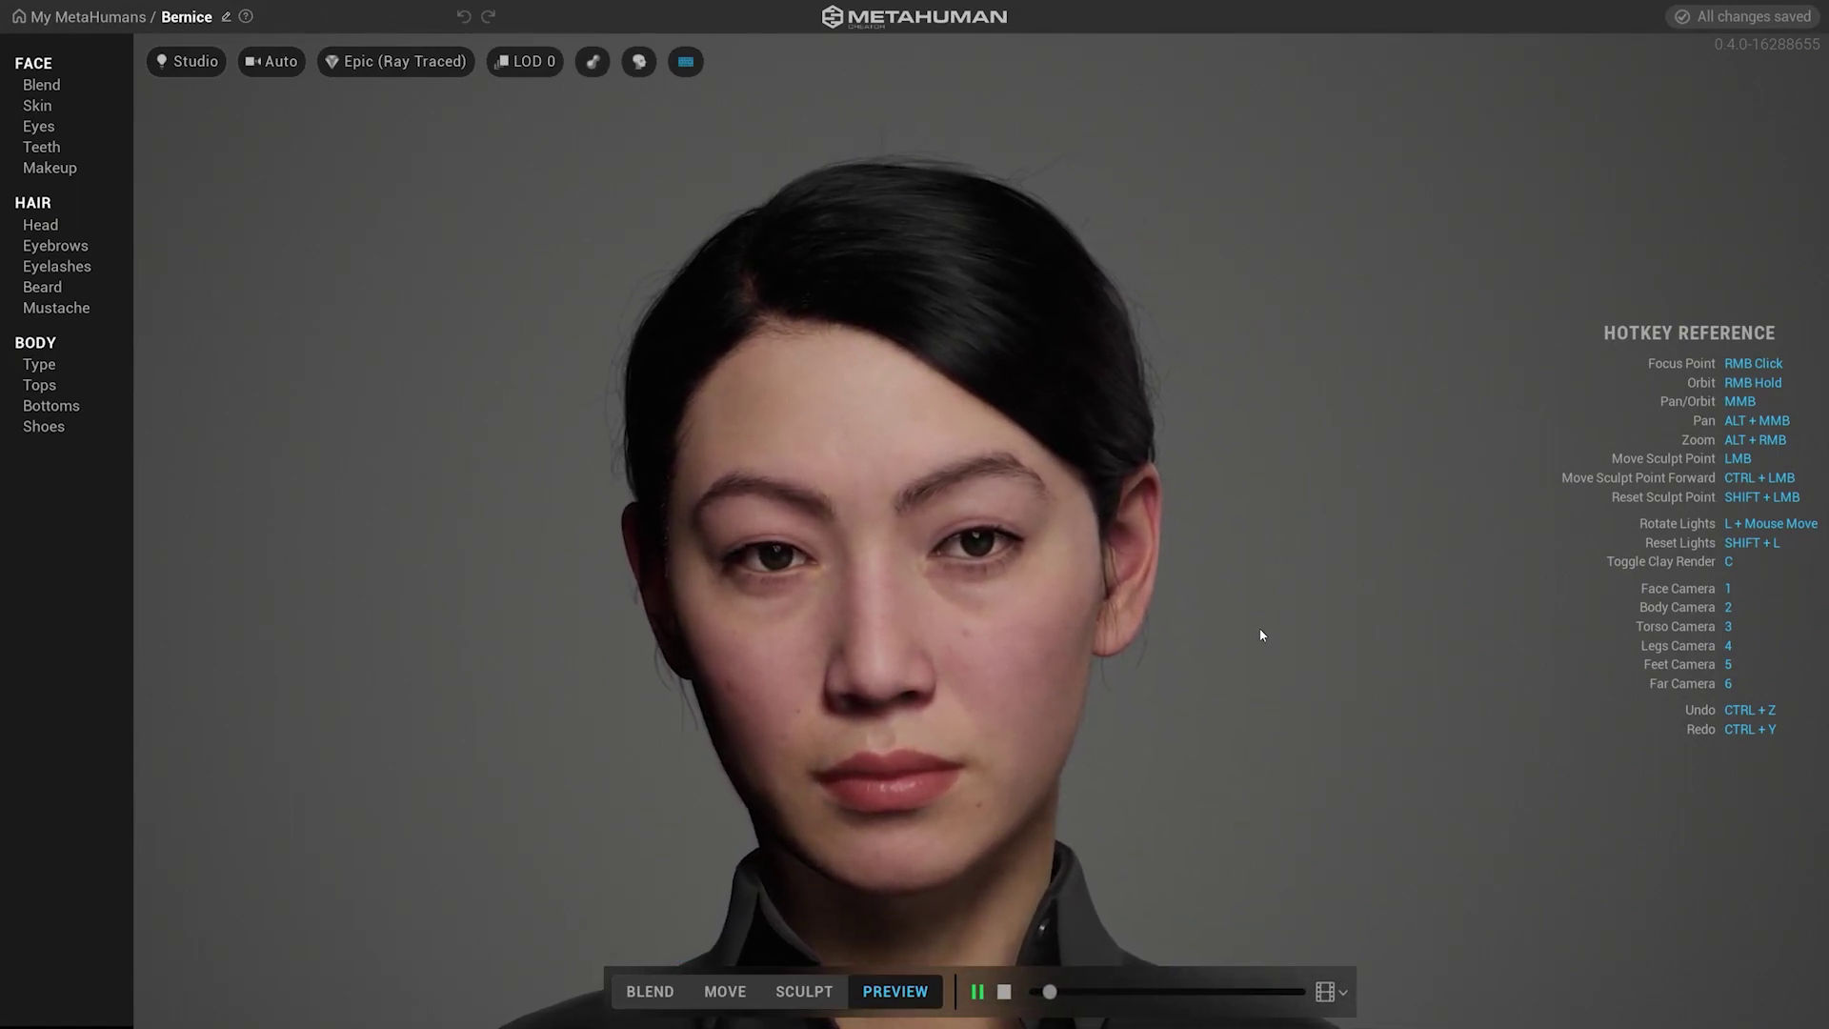
right_click_drag(1283, 611, 1039, 665)
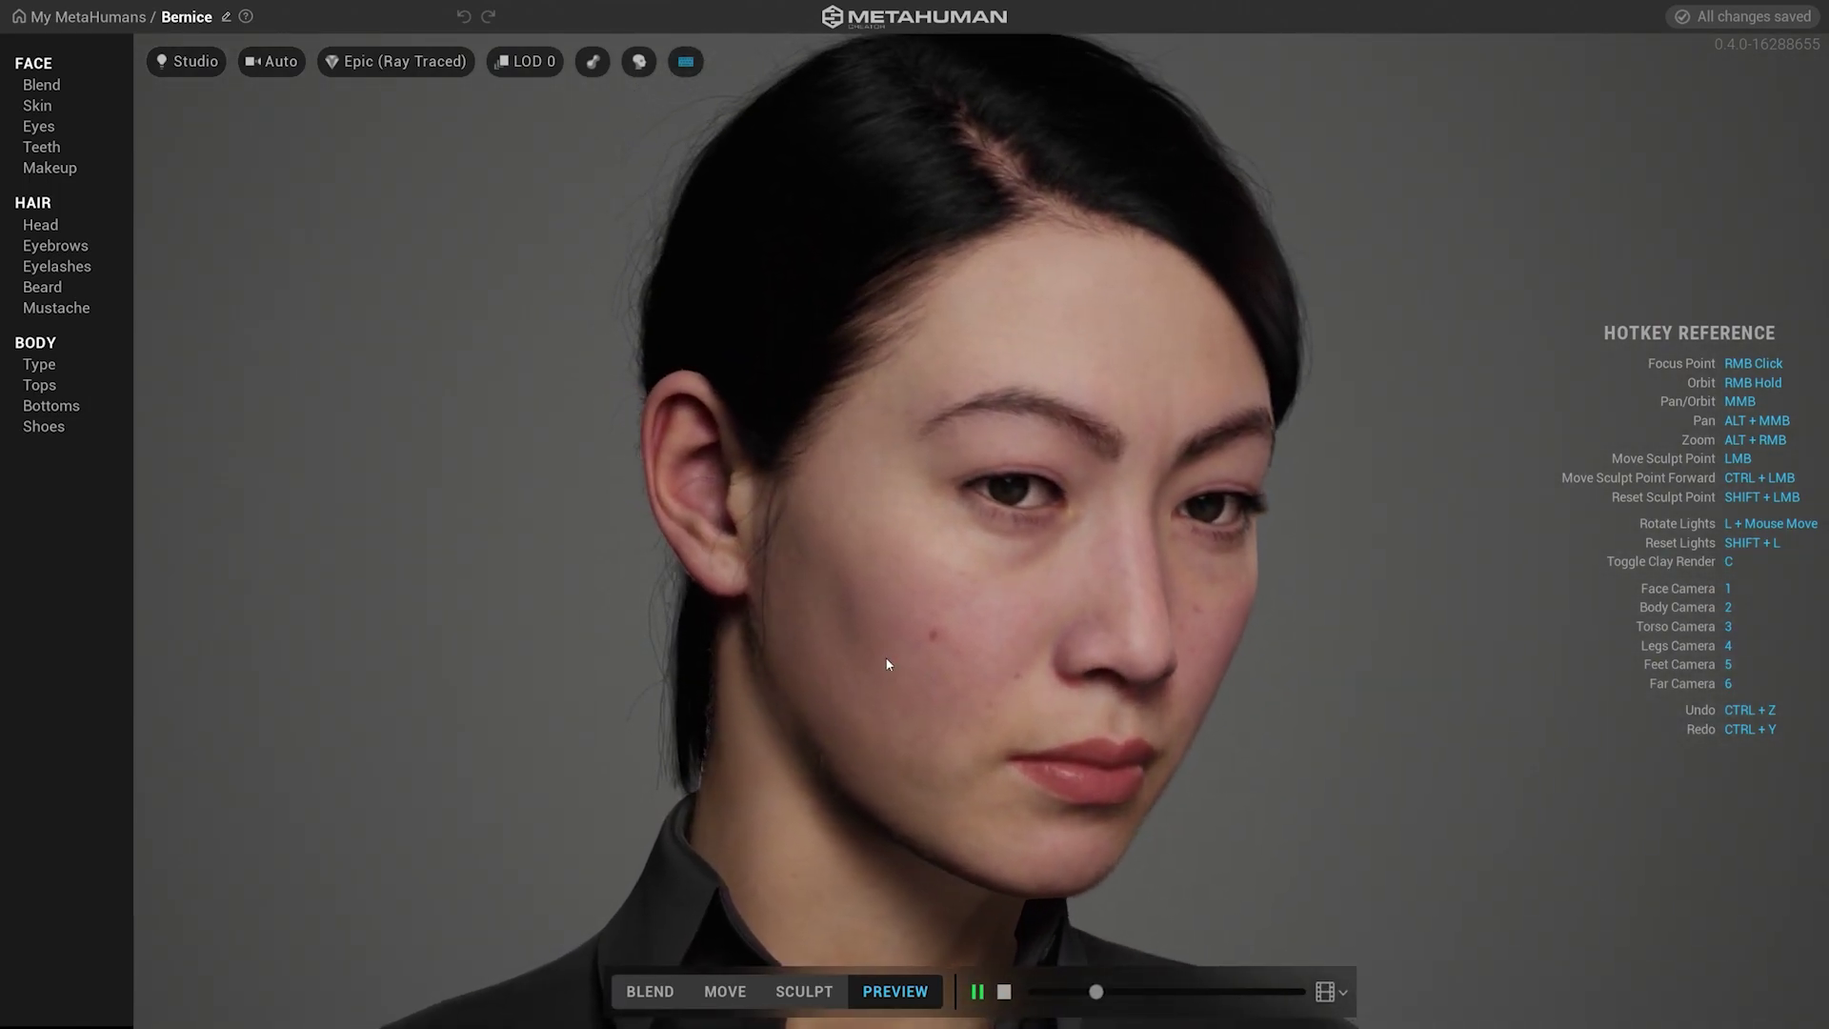
left_click(1003, 991)
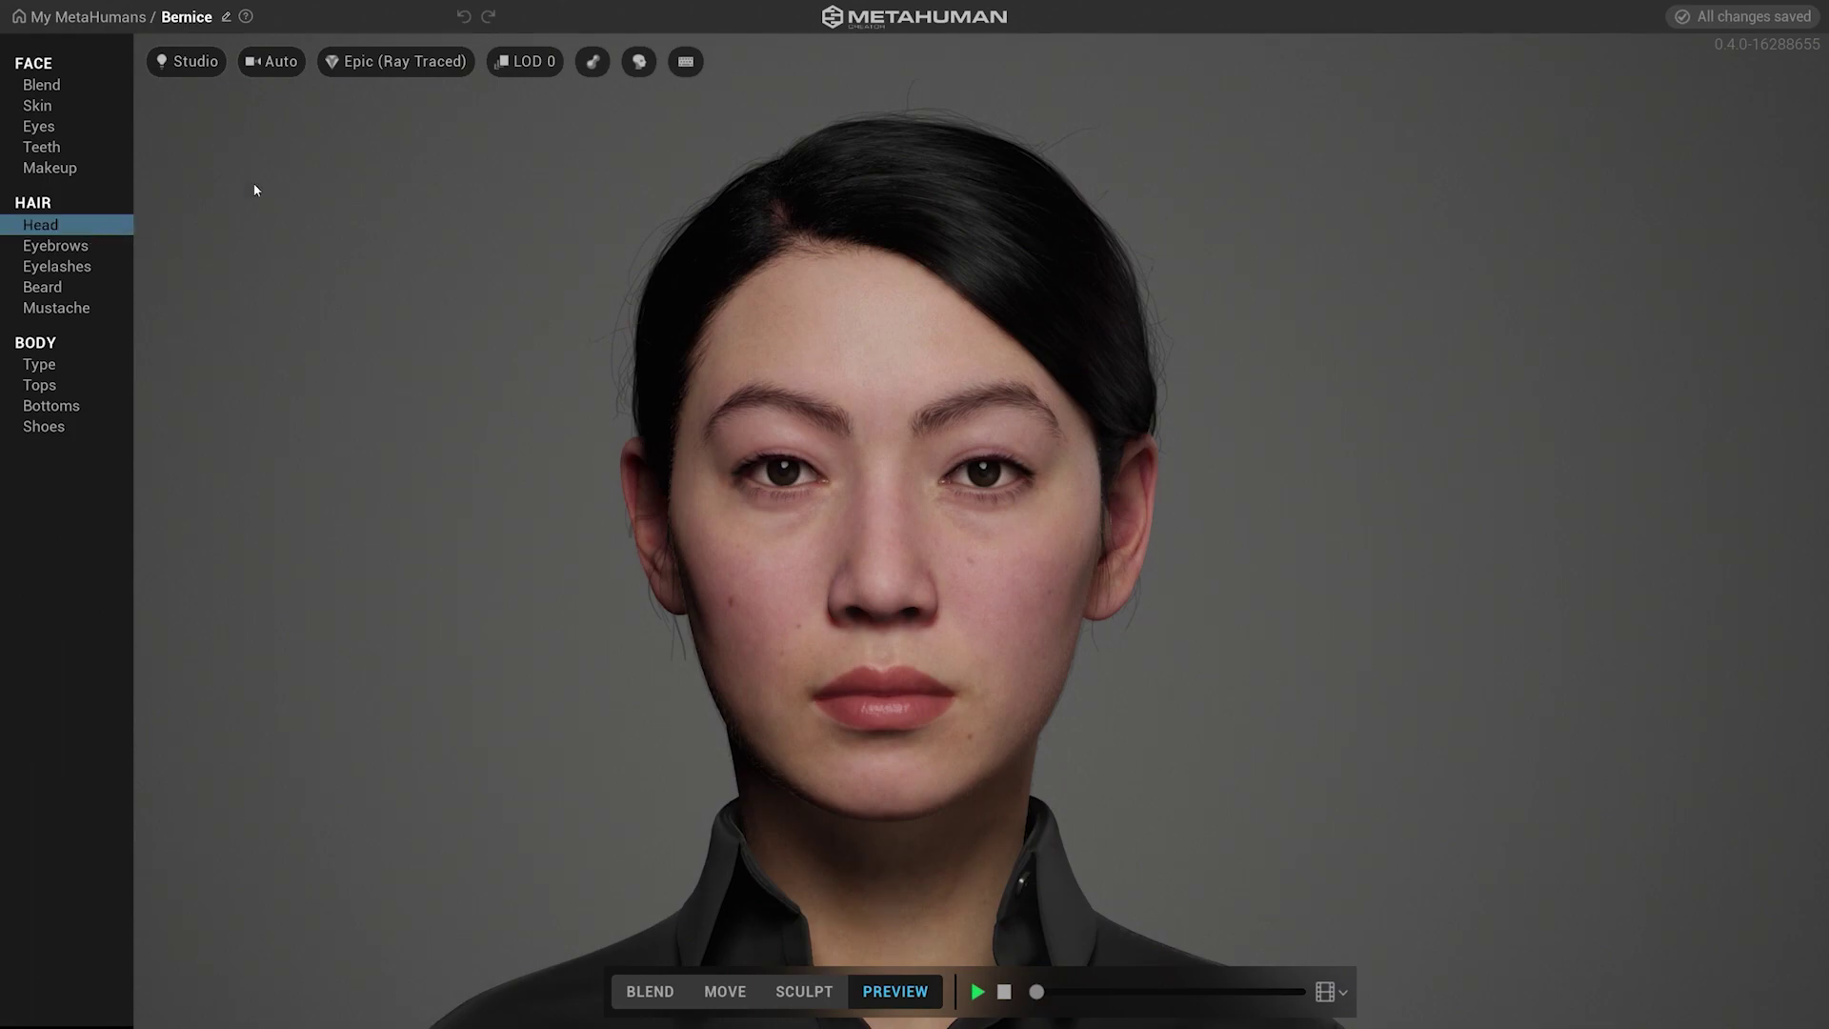
Hide the character's hair to examine the bare head, and show the hair again
left_click(640, 63)
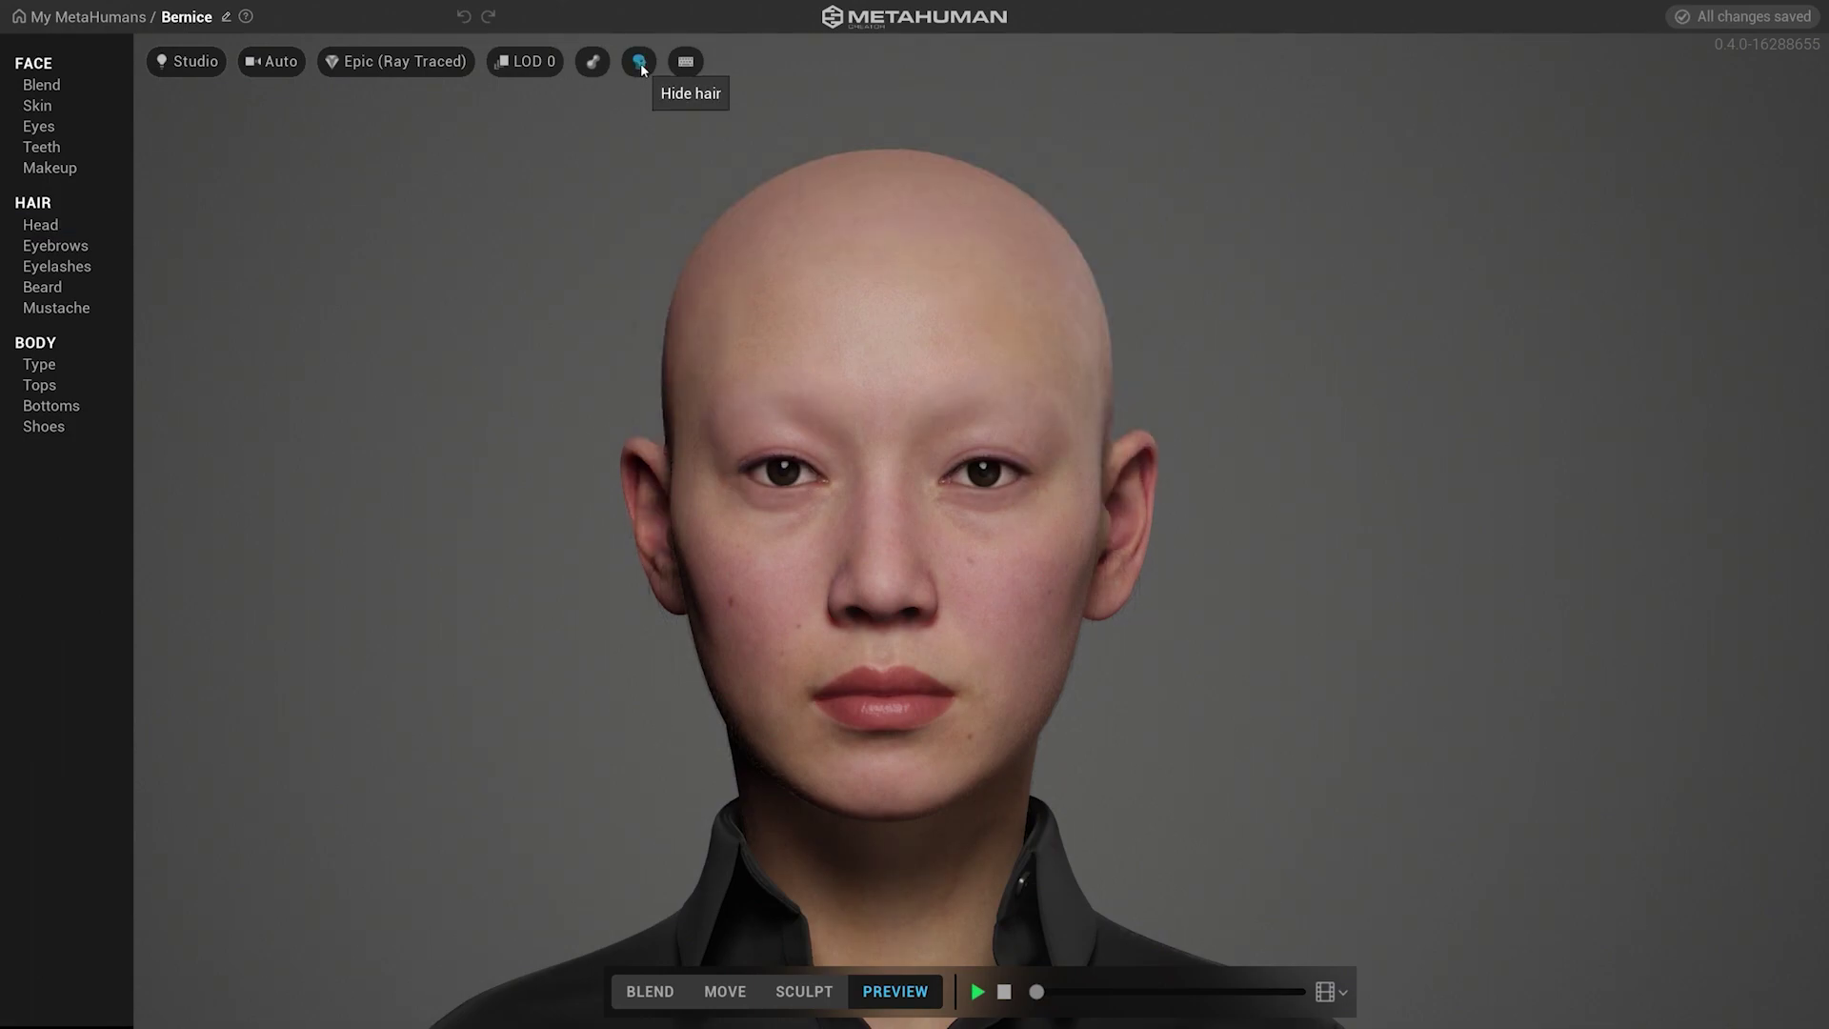
left_click(640, 63)
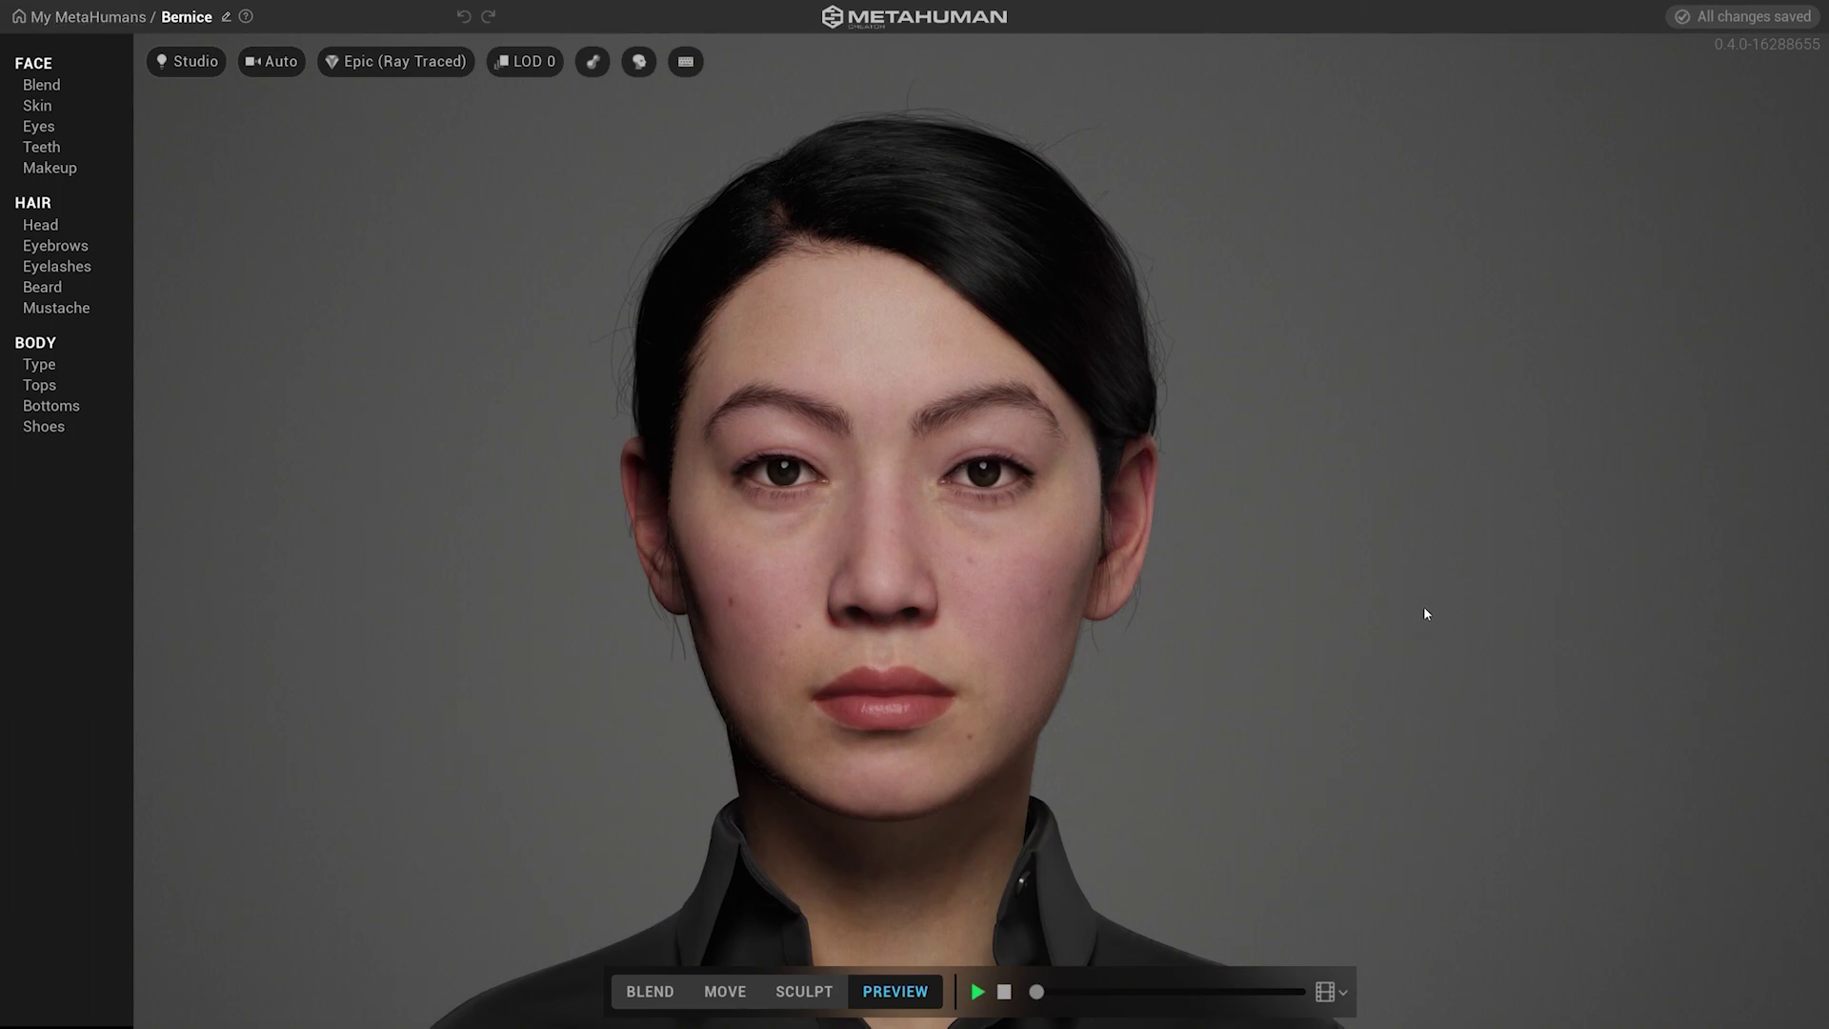
middle_click_drag(1313, 598, 1240, 571)
left_click_drag(1211, 604, 1332, 597)
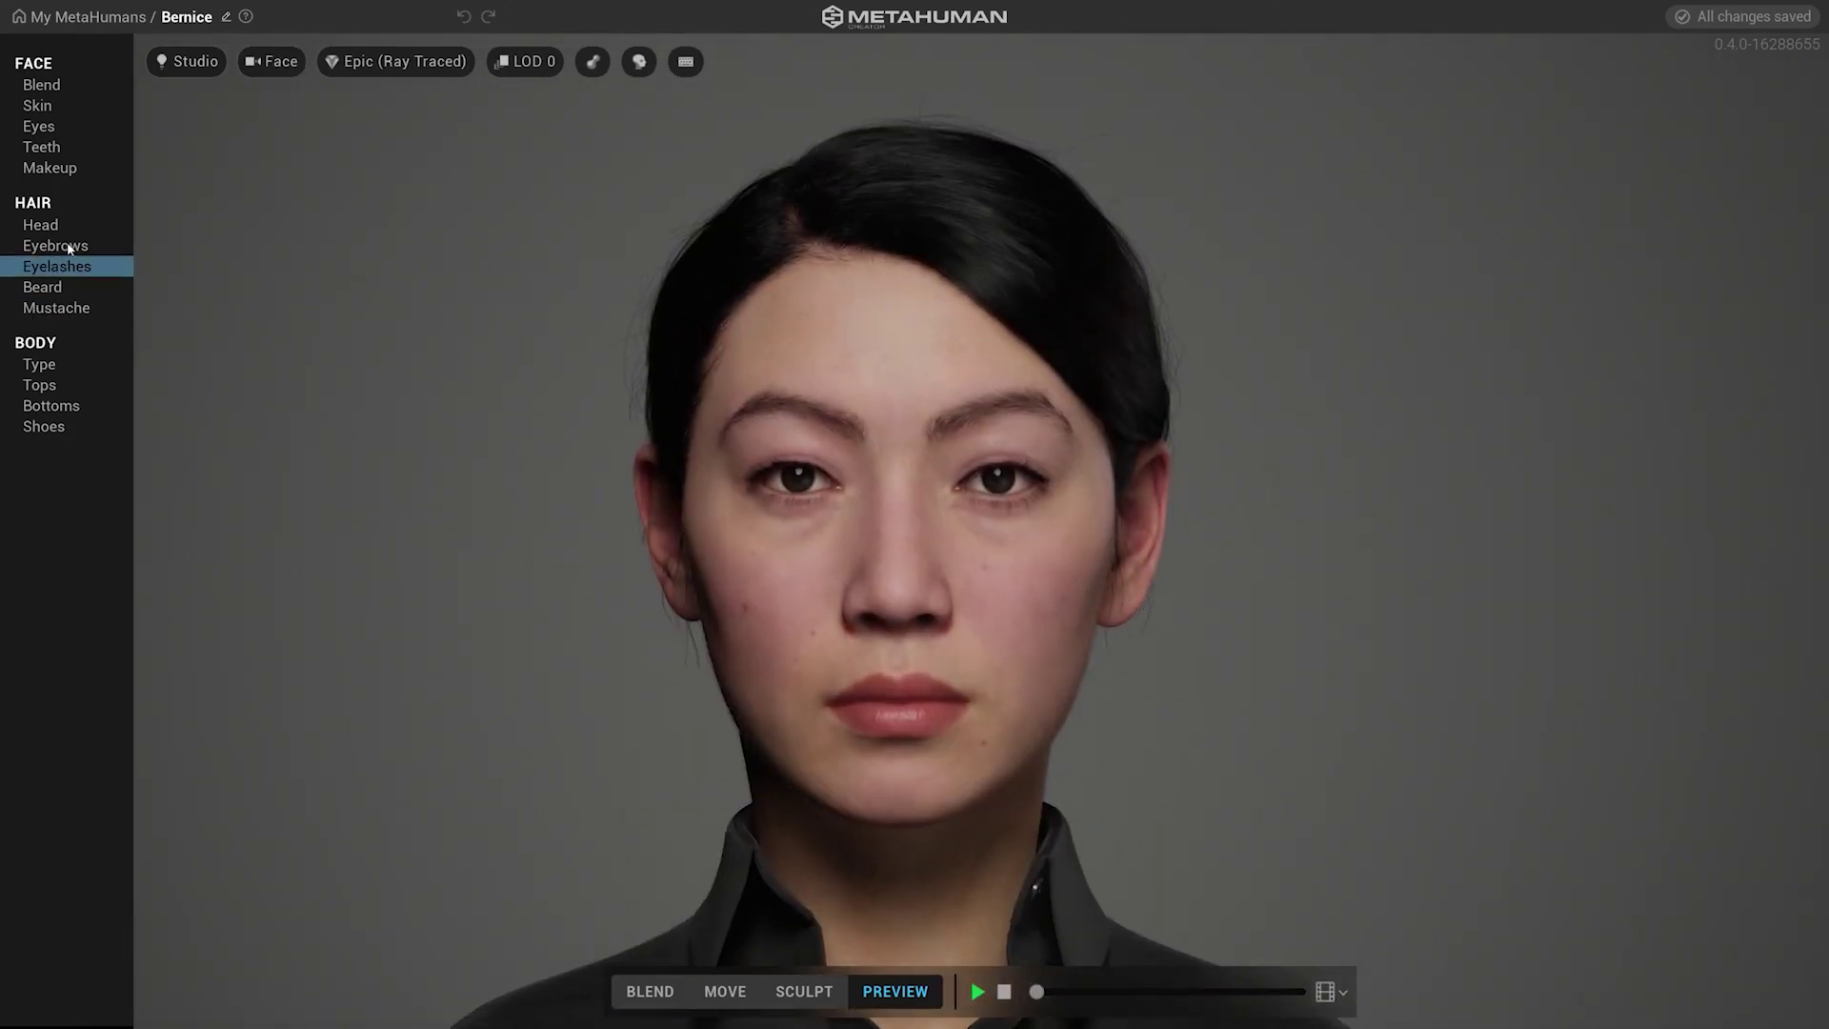
Change the head hairstyle to Buzz Cut and close the hair settings
left_click(84, 227)
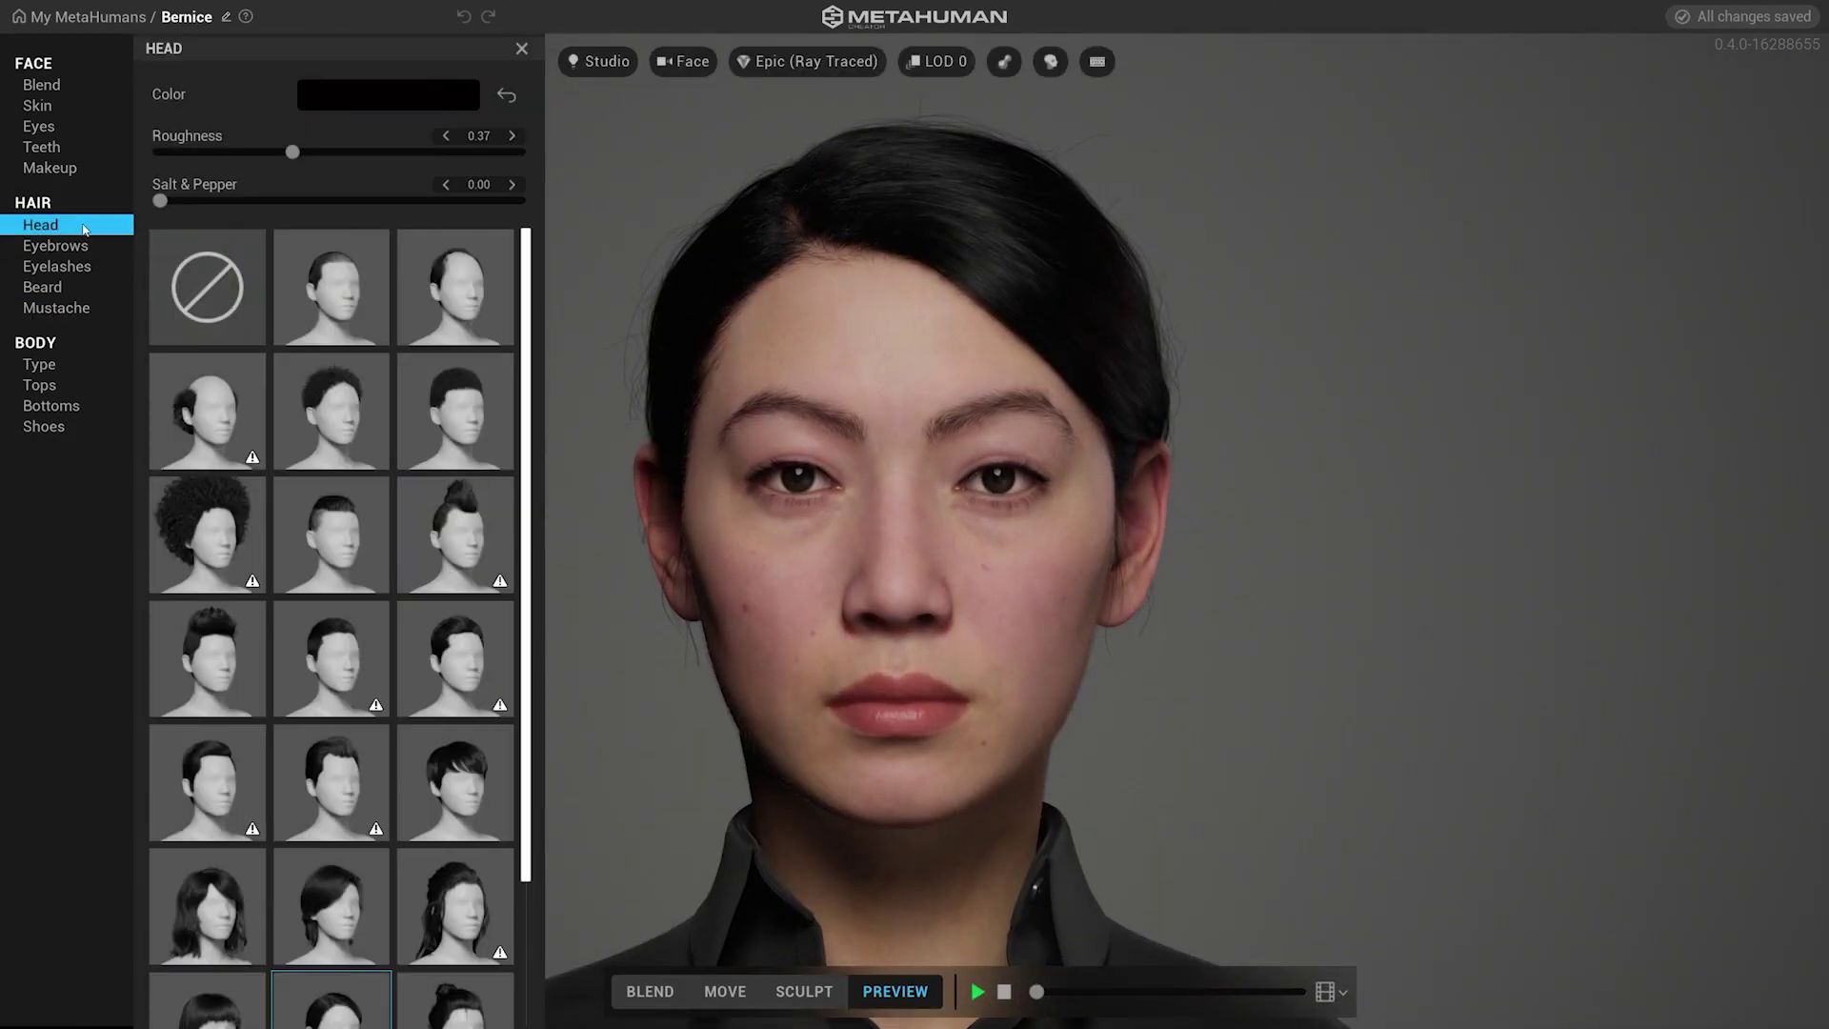
left_click(371, 307)
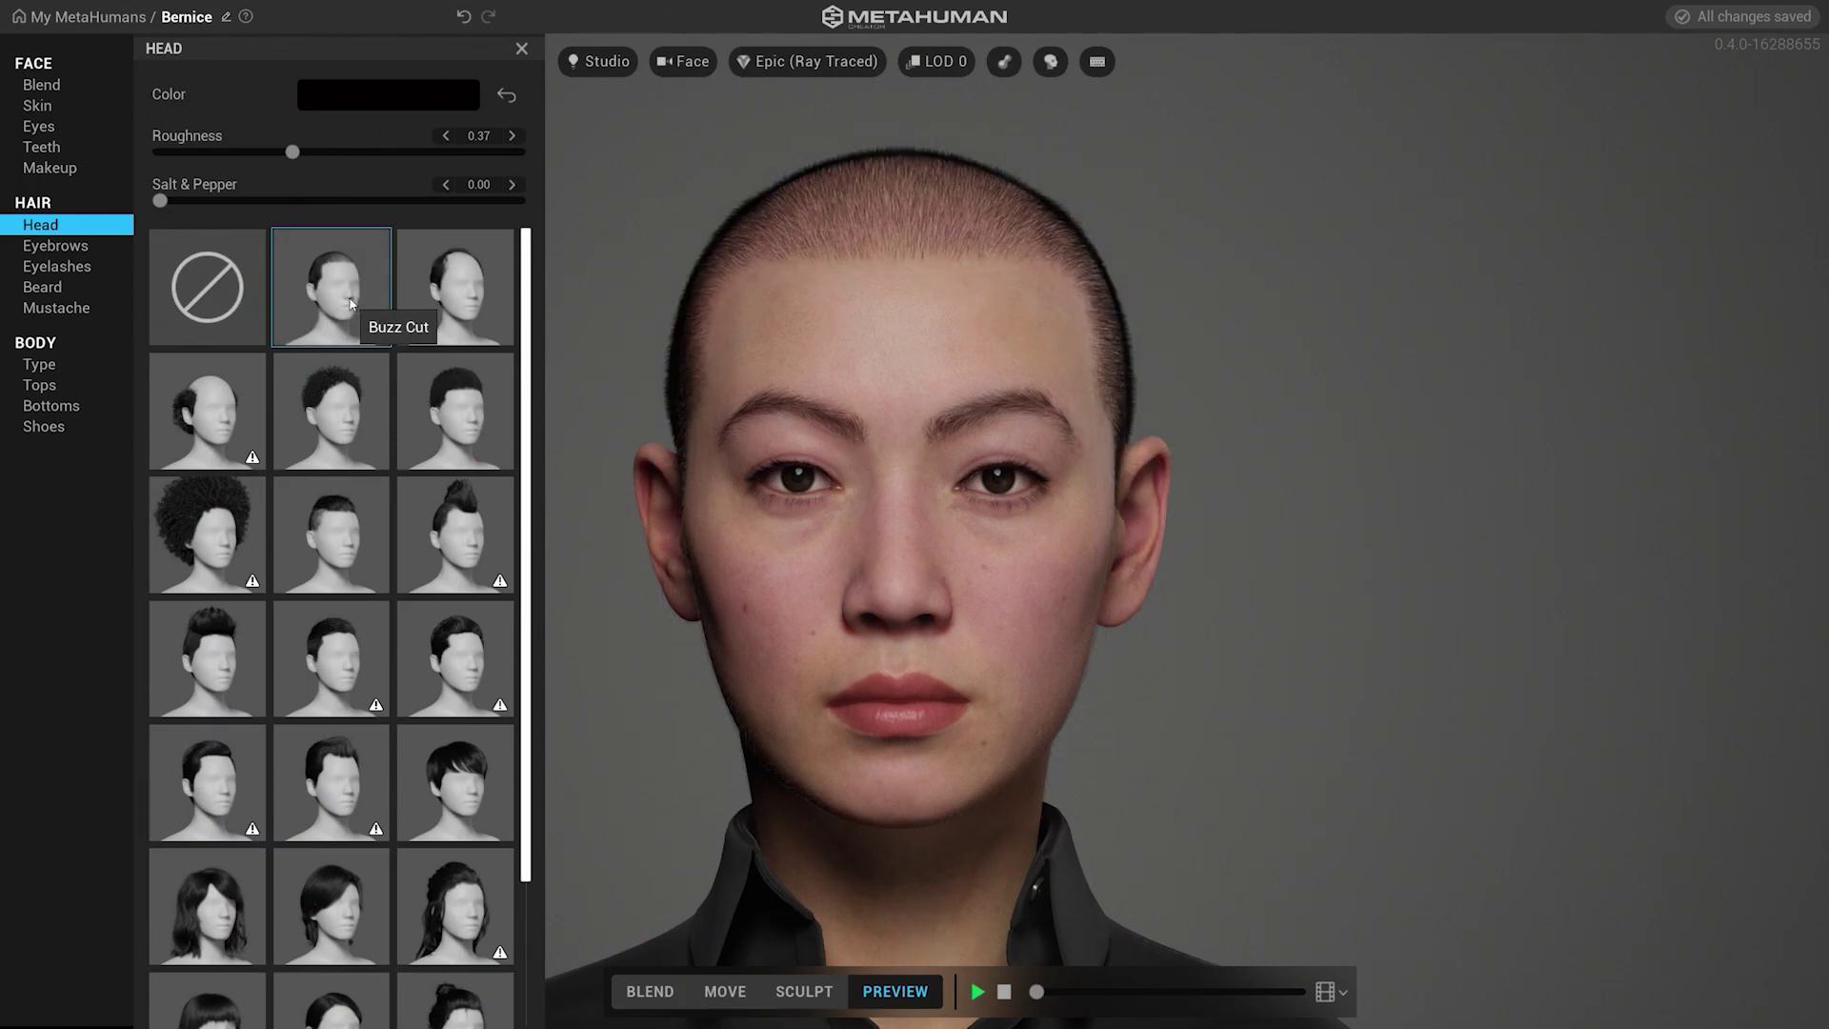
left_click(34, 214)
left_click_drag(1081, 530, 962, 510)
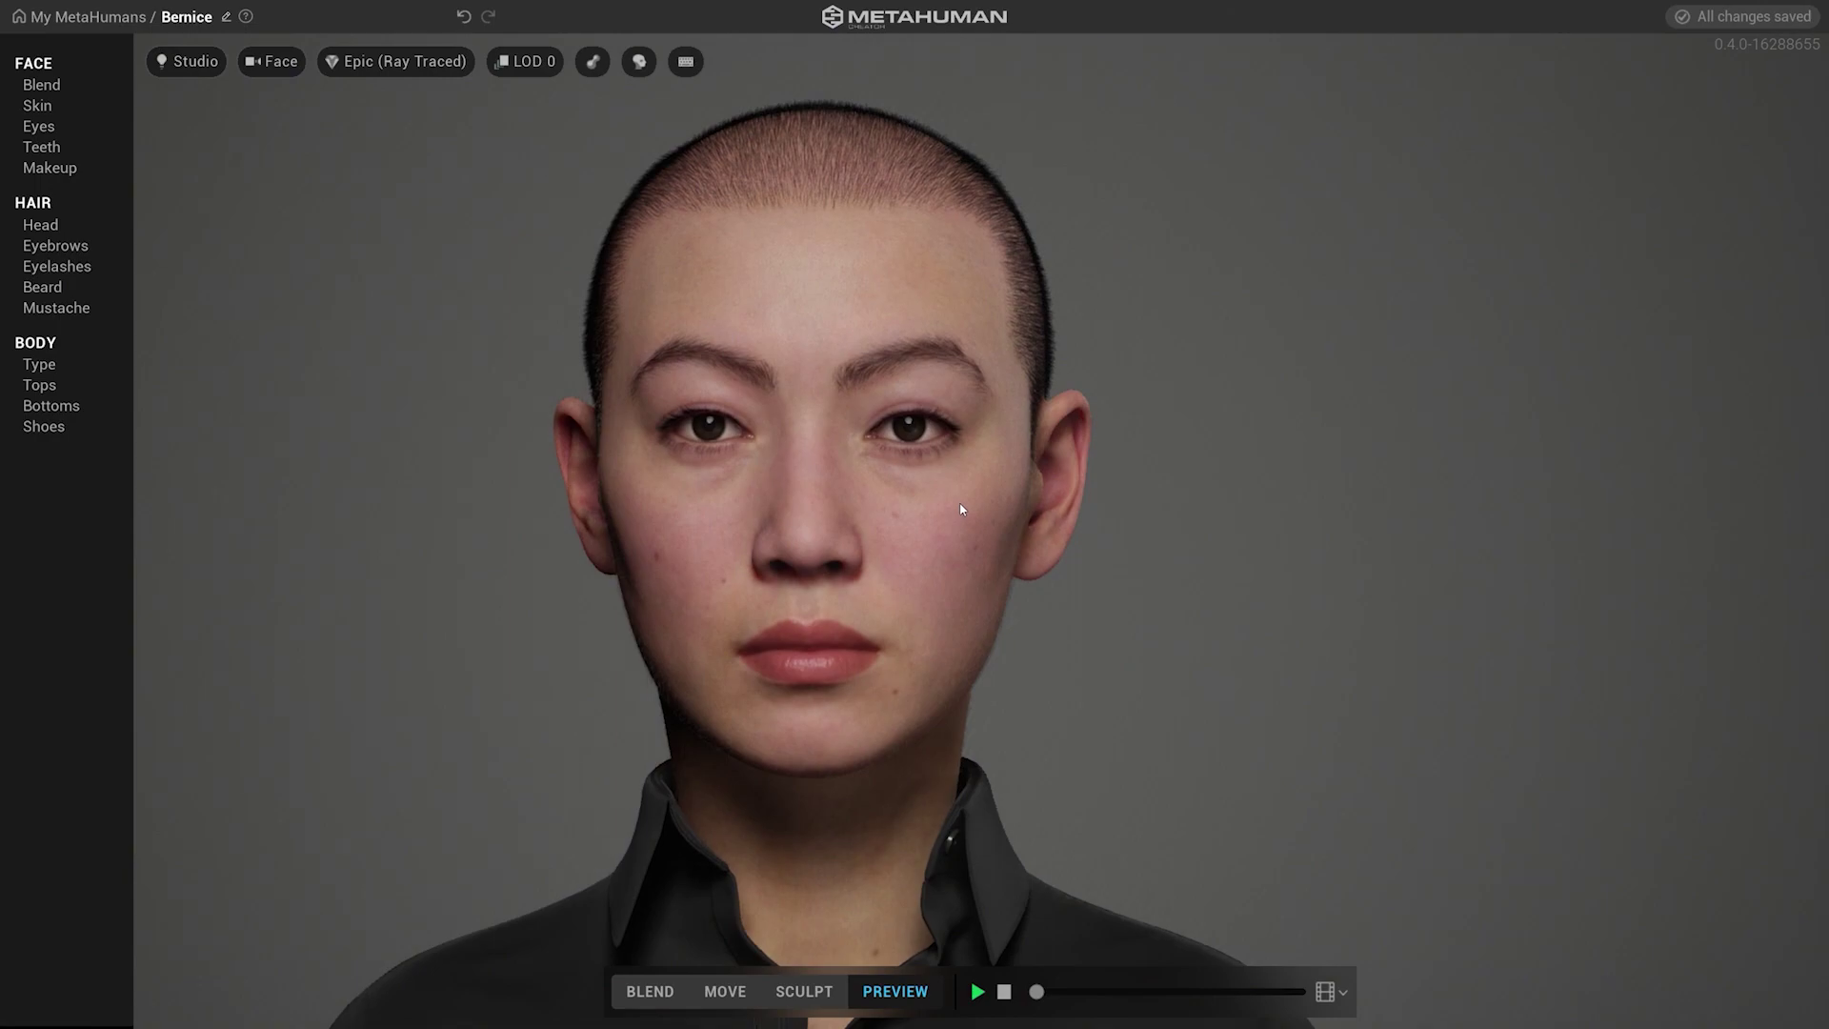
Apply the muscular male body type at Average height, check the full body, and return to the face view
left_click(70, 365)
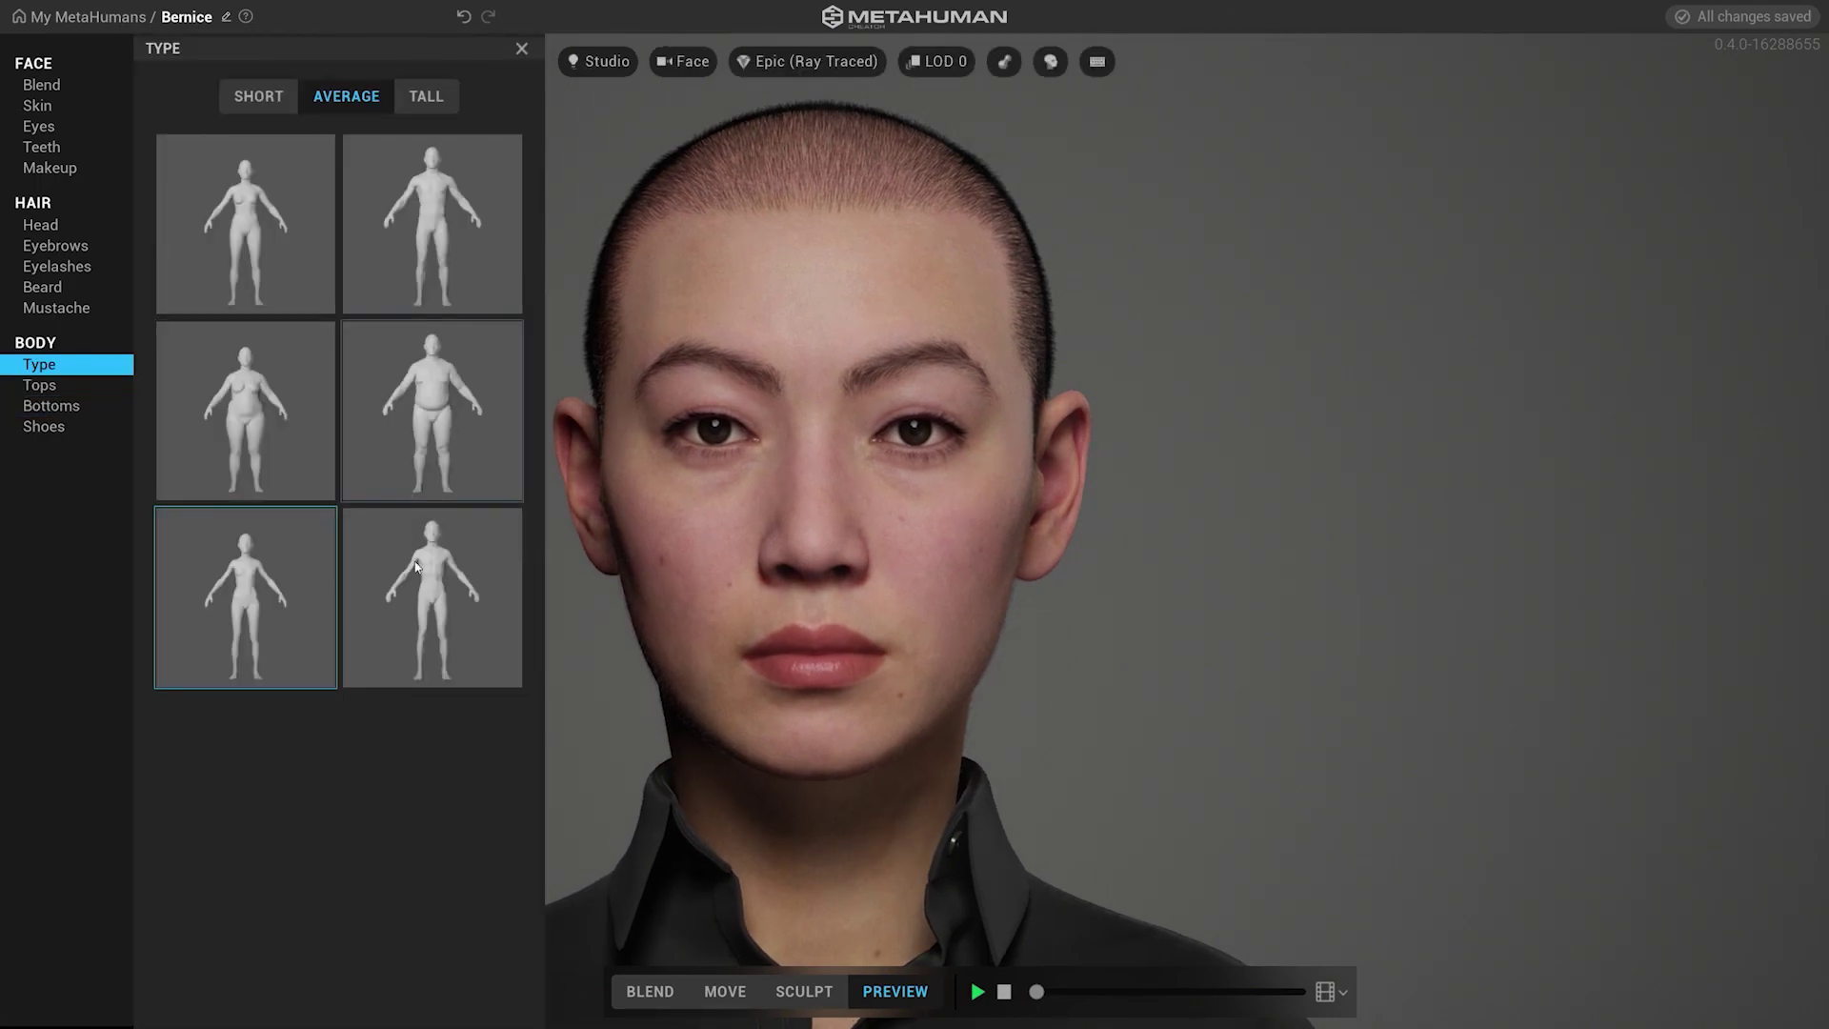
left_click(428, 253)
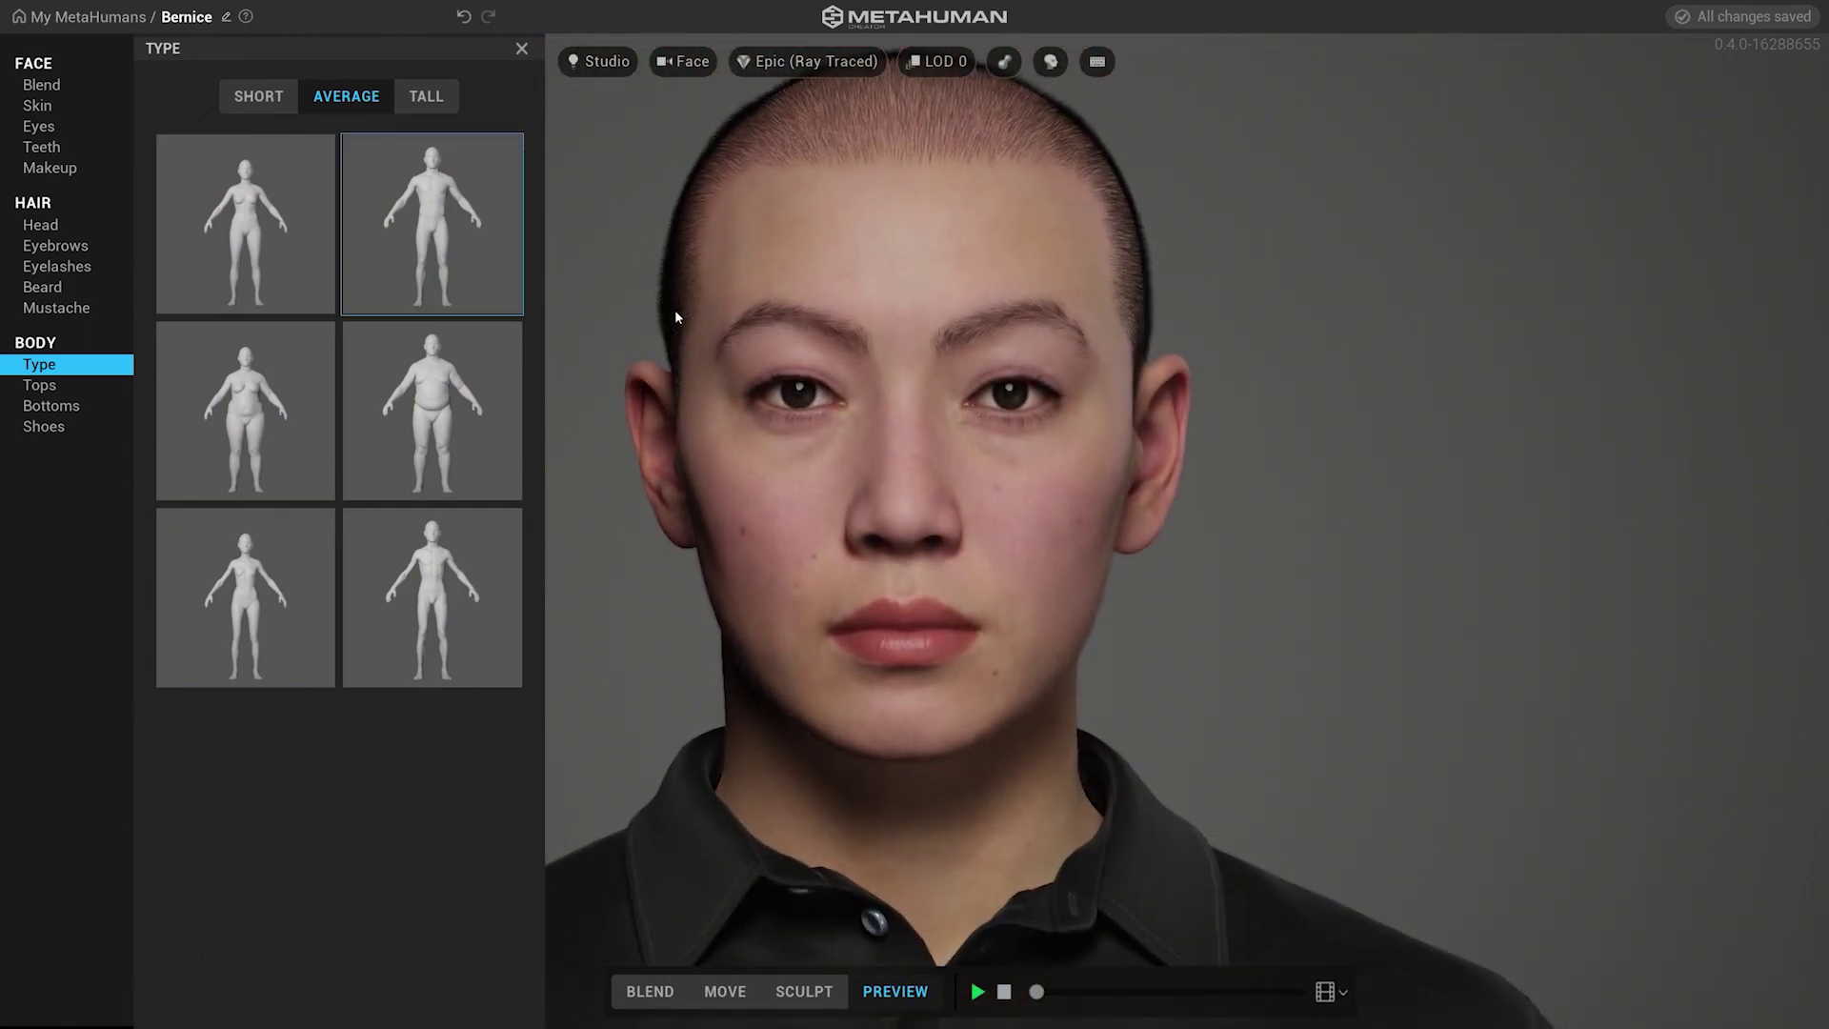
key("2")
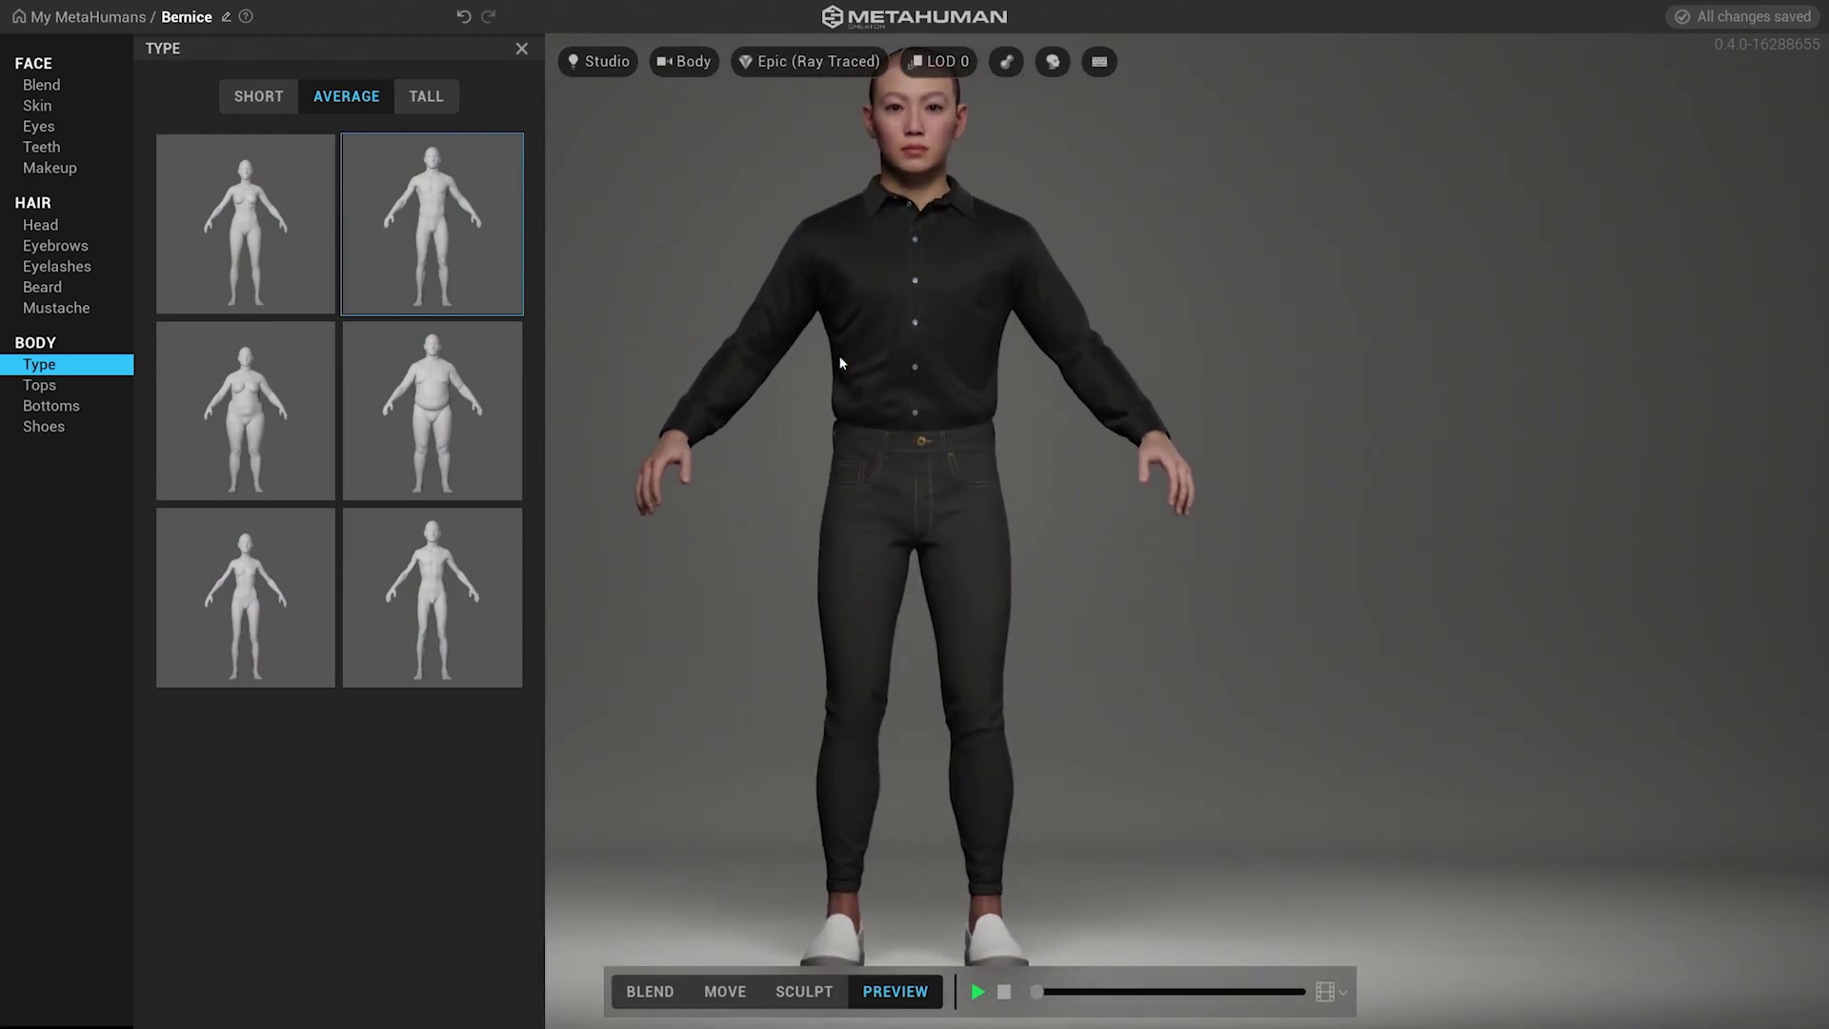
key("1")
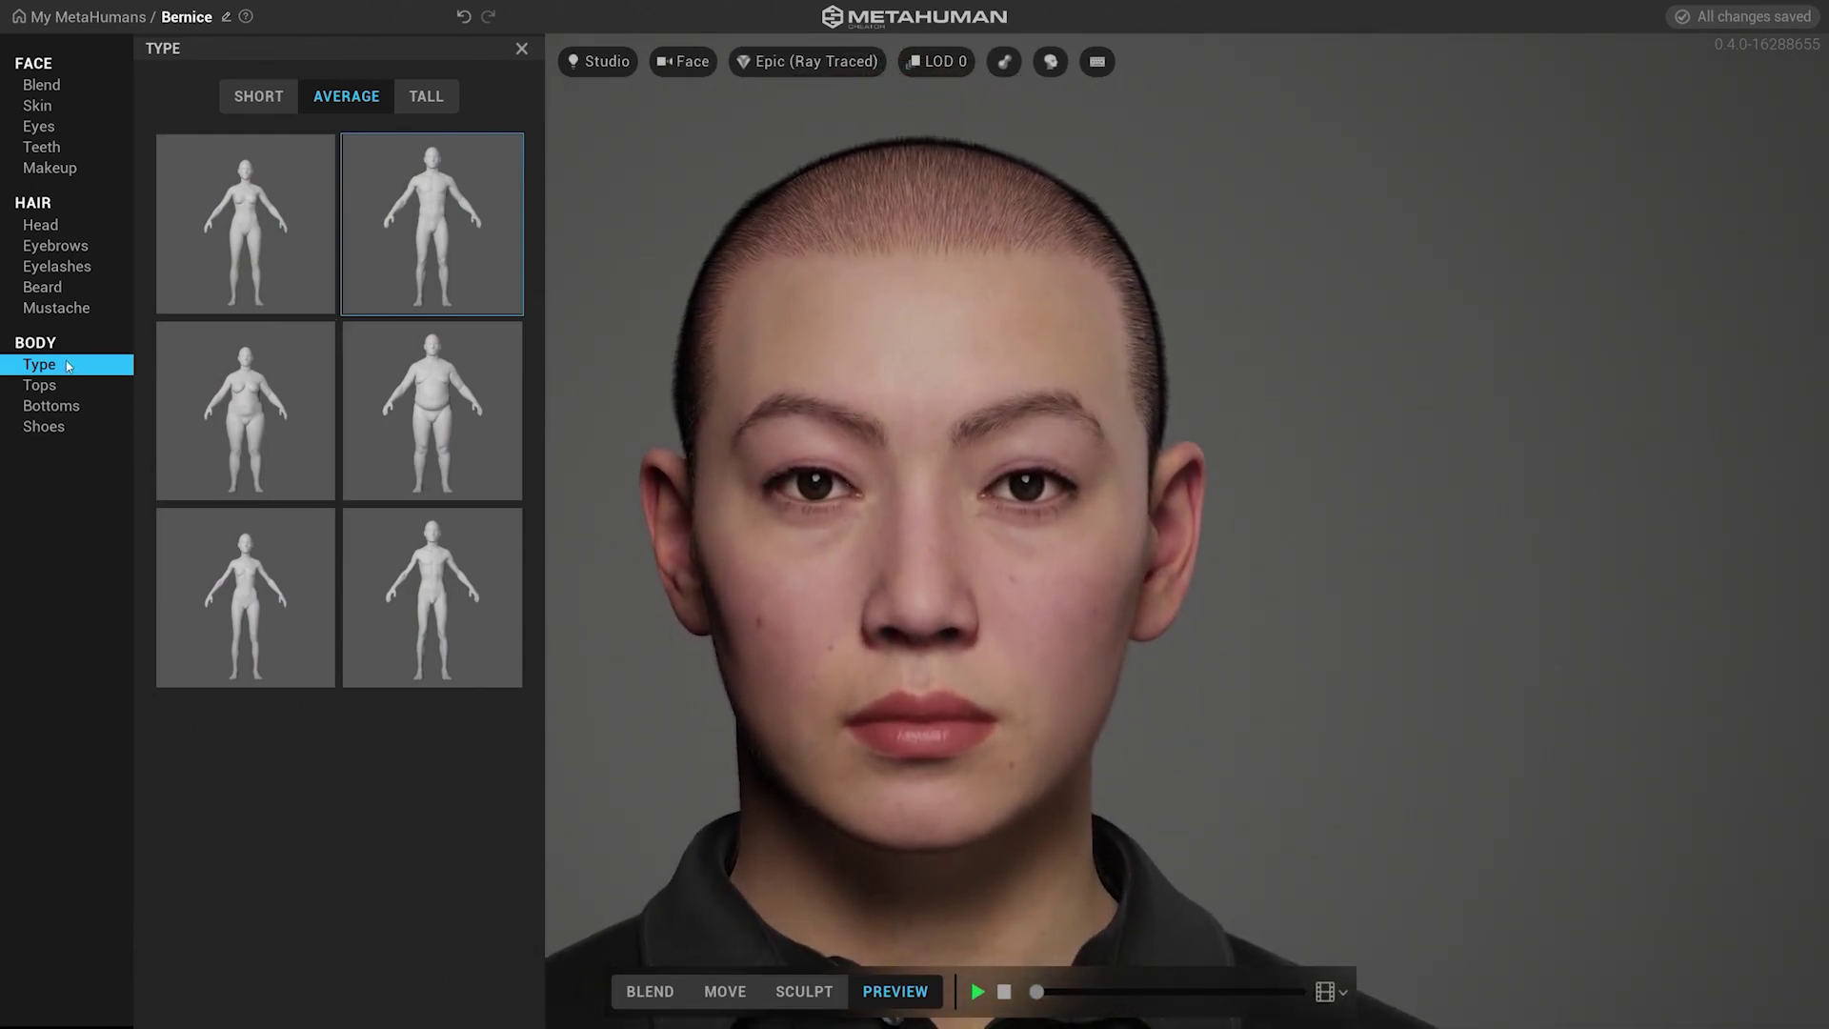
left_click(72, 366)
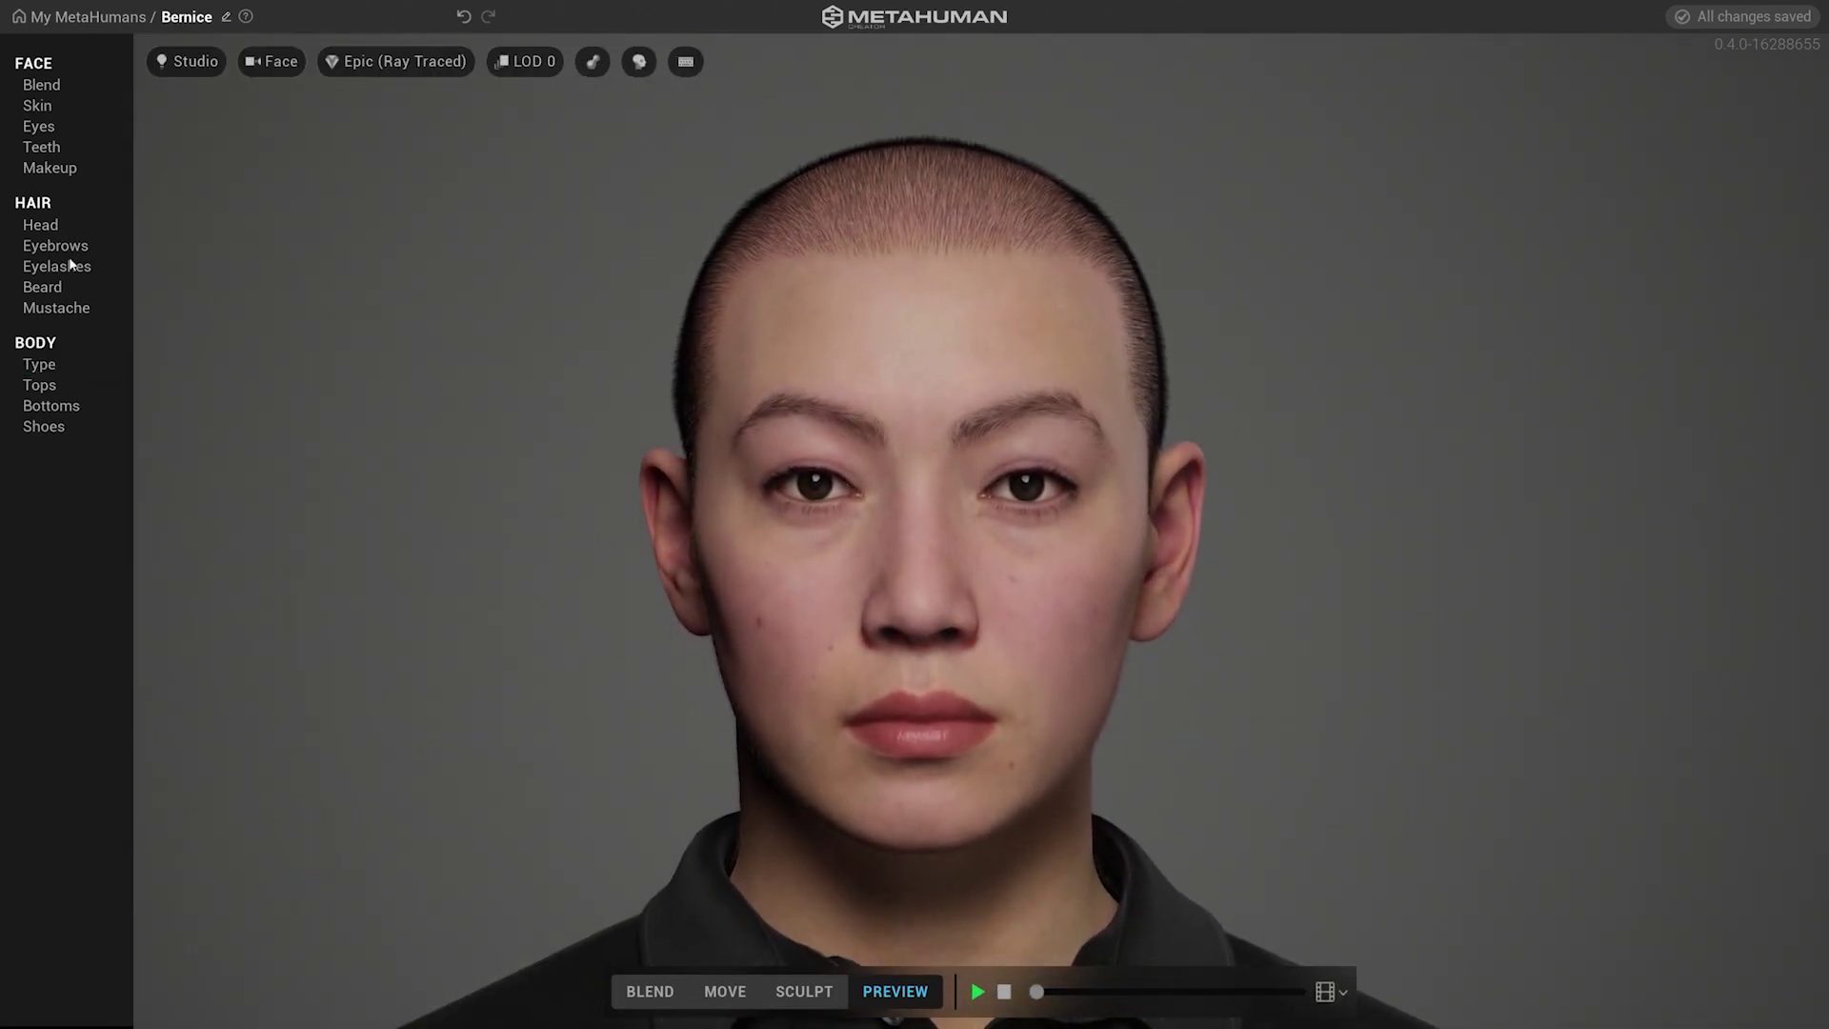
Look over the Blend and Skin settings, and examine the face up close from several angles in Sculpt mode
left_click(51, 86)
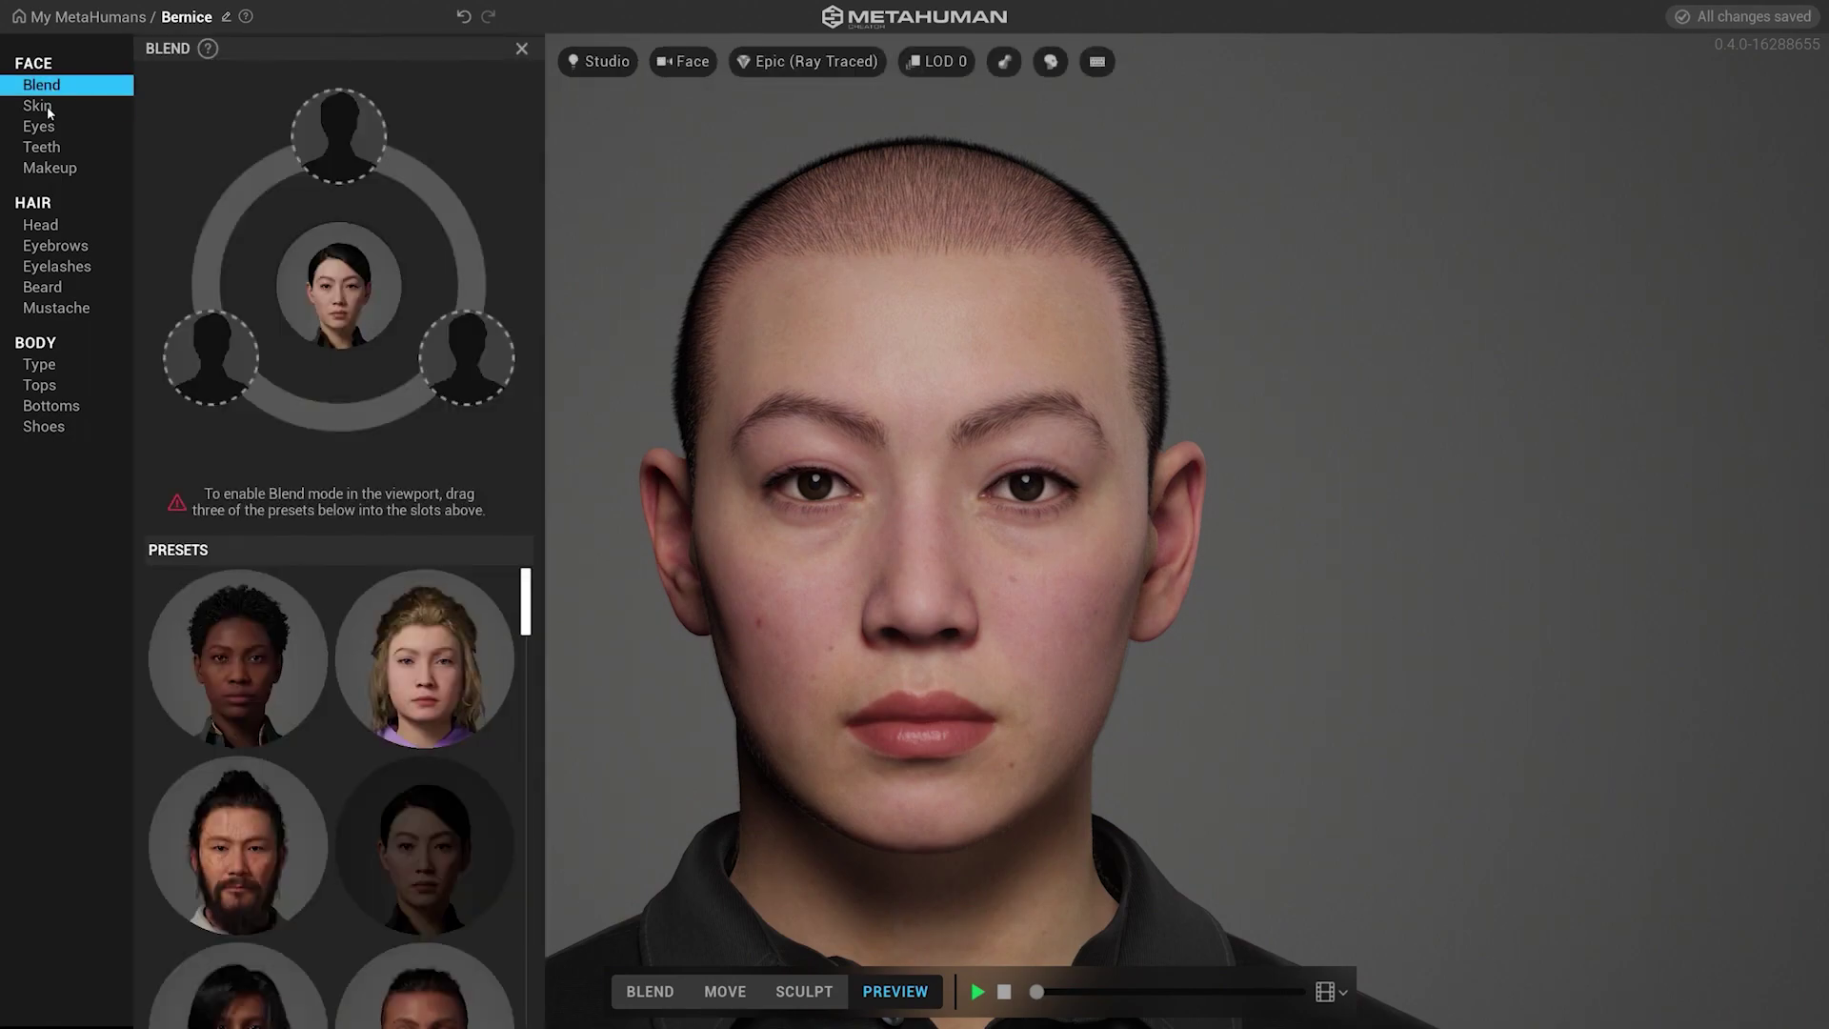
left_click(40, 106)
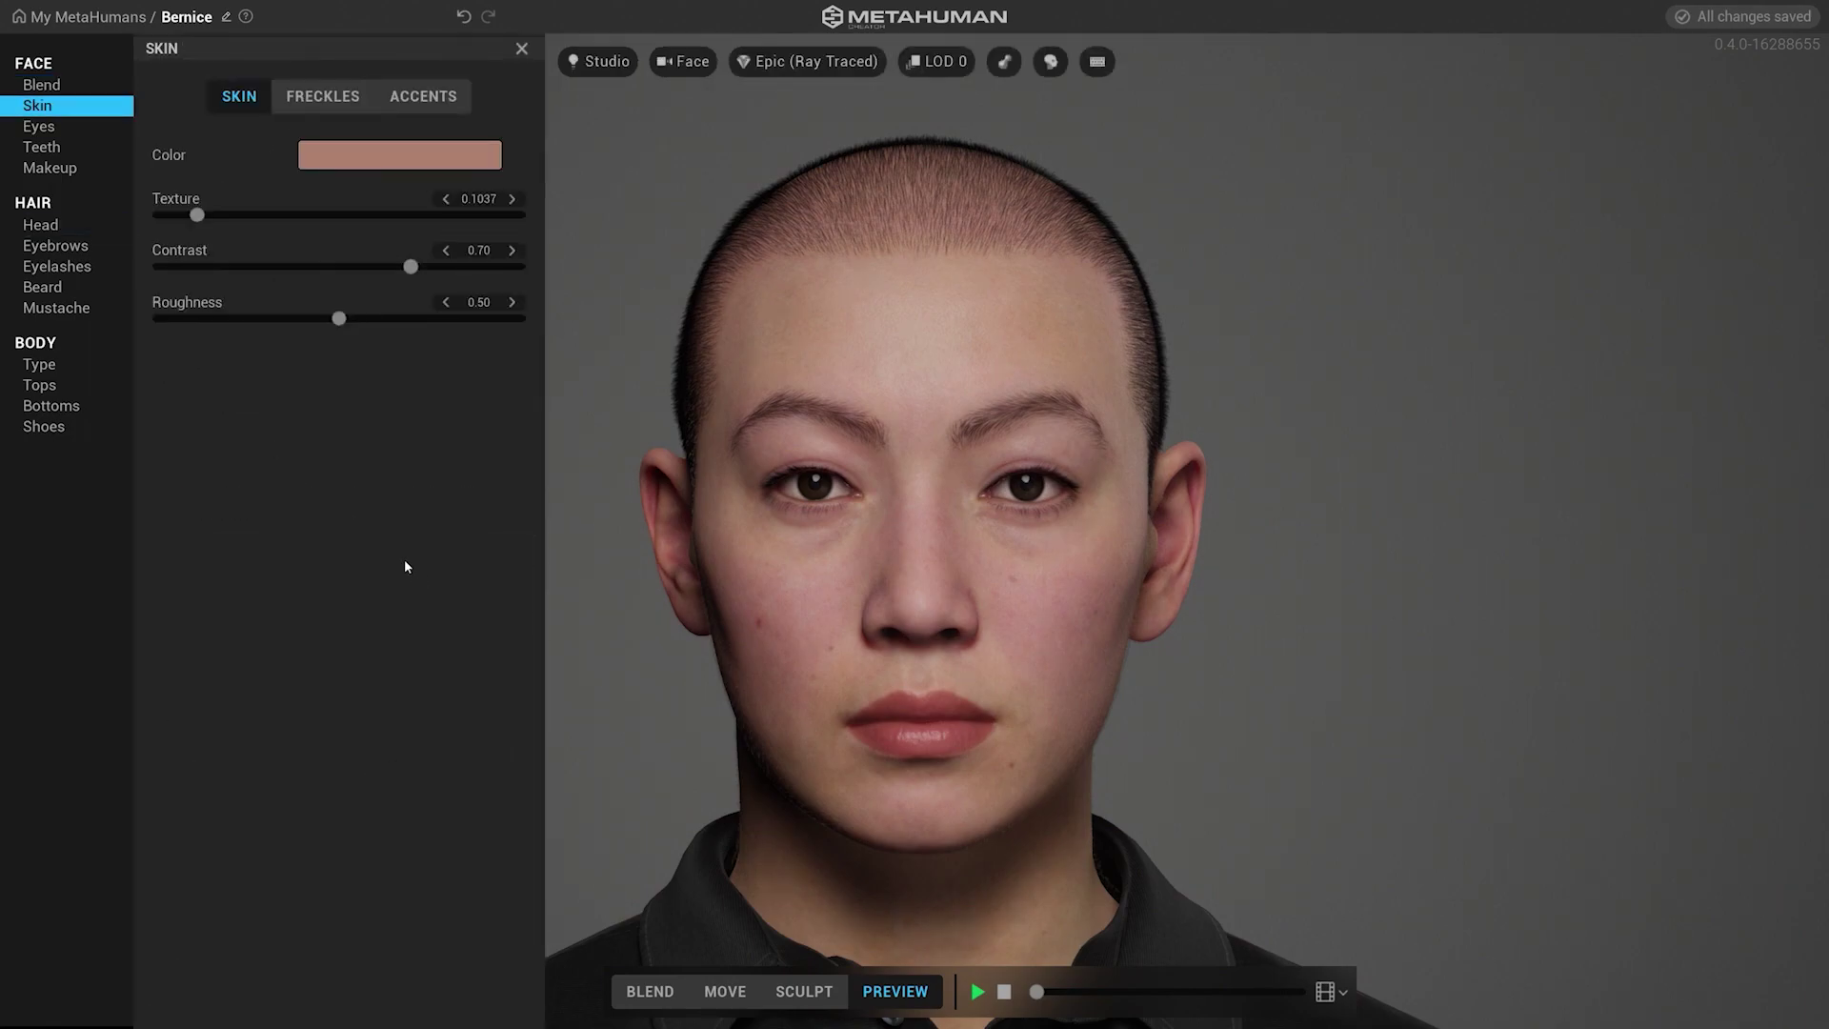
left_click(793, 991)
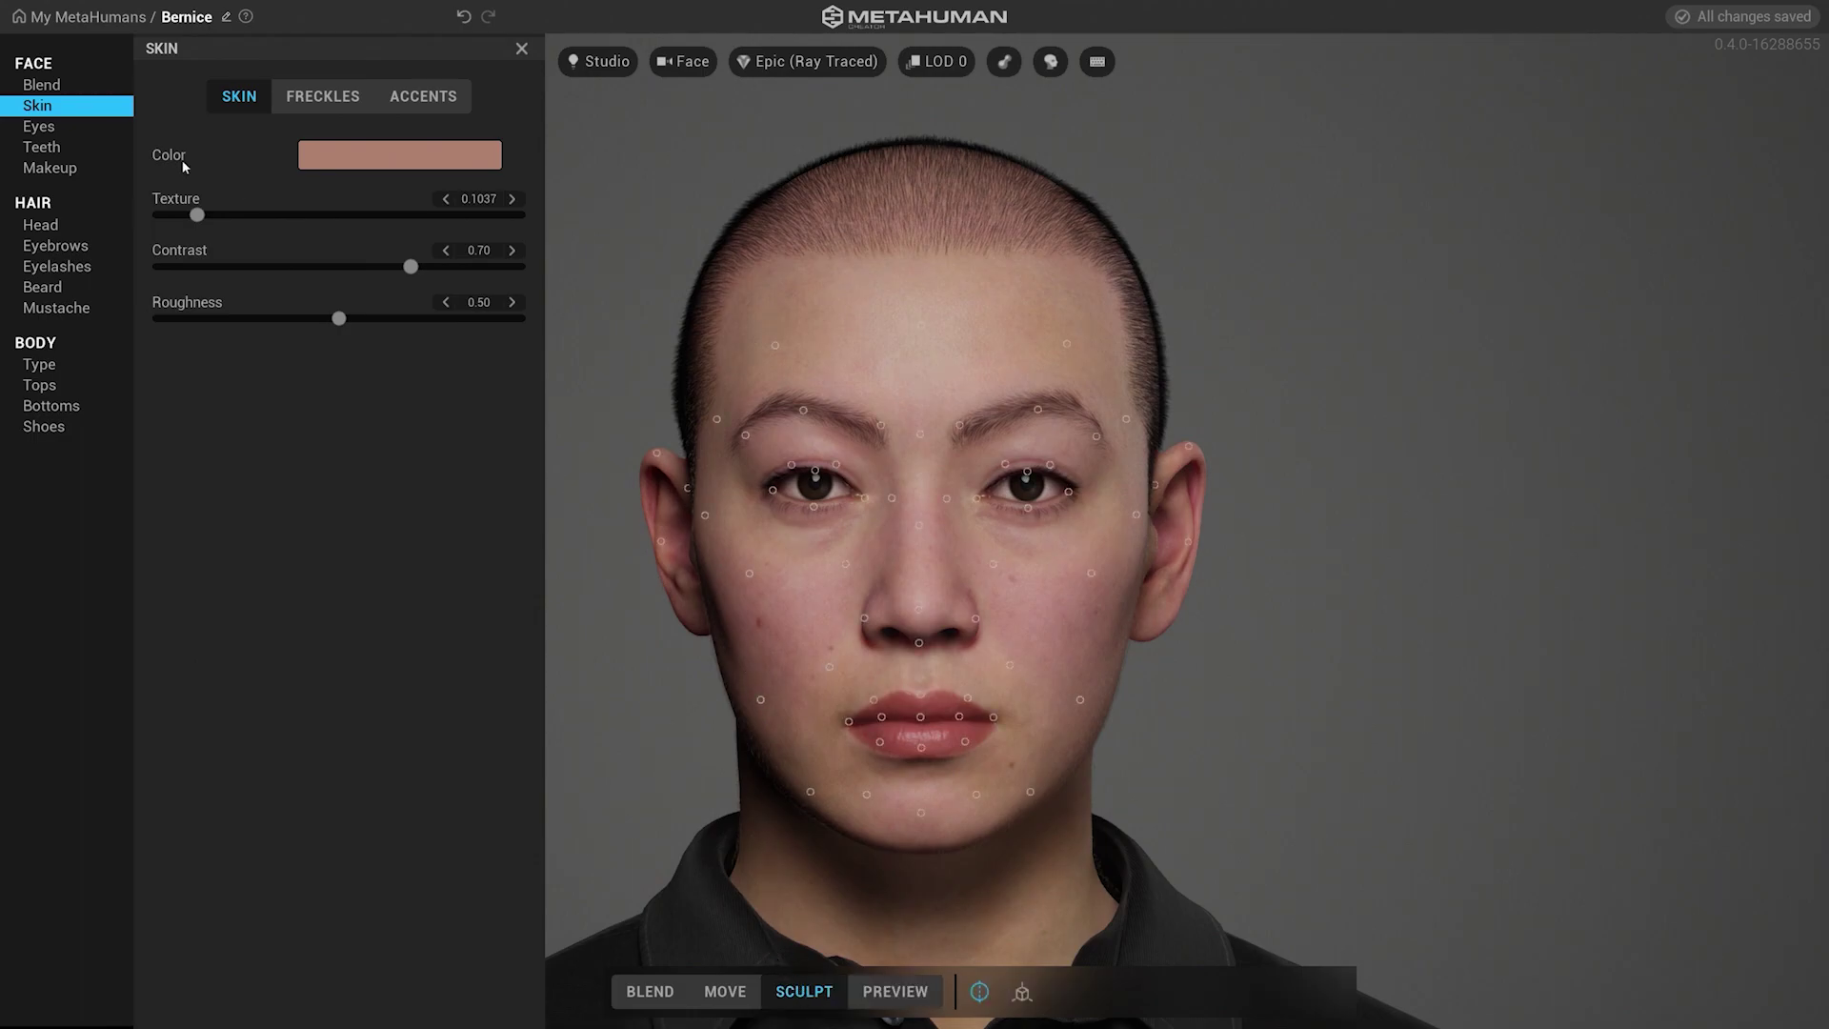
left_click(39, 106)
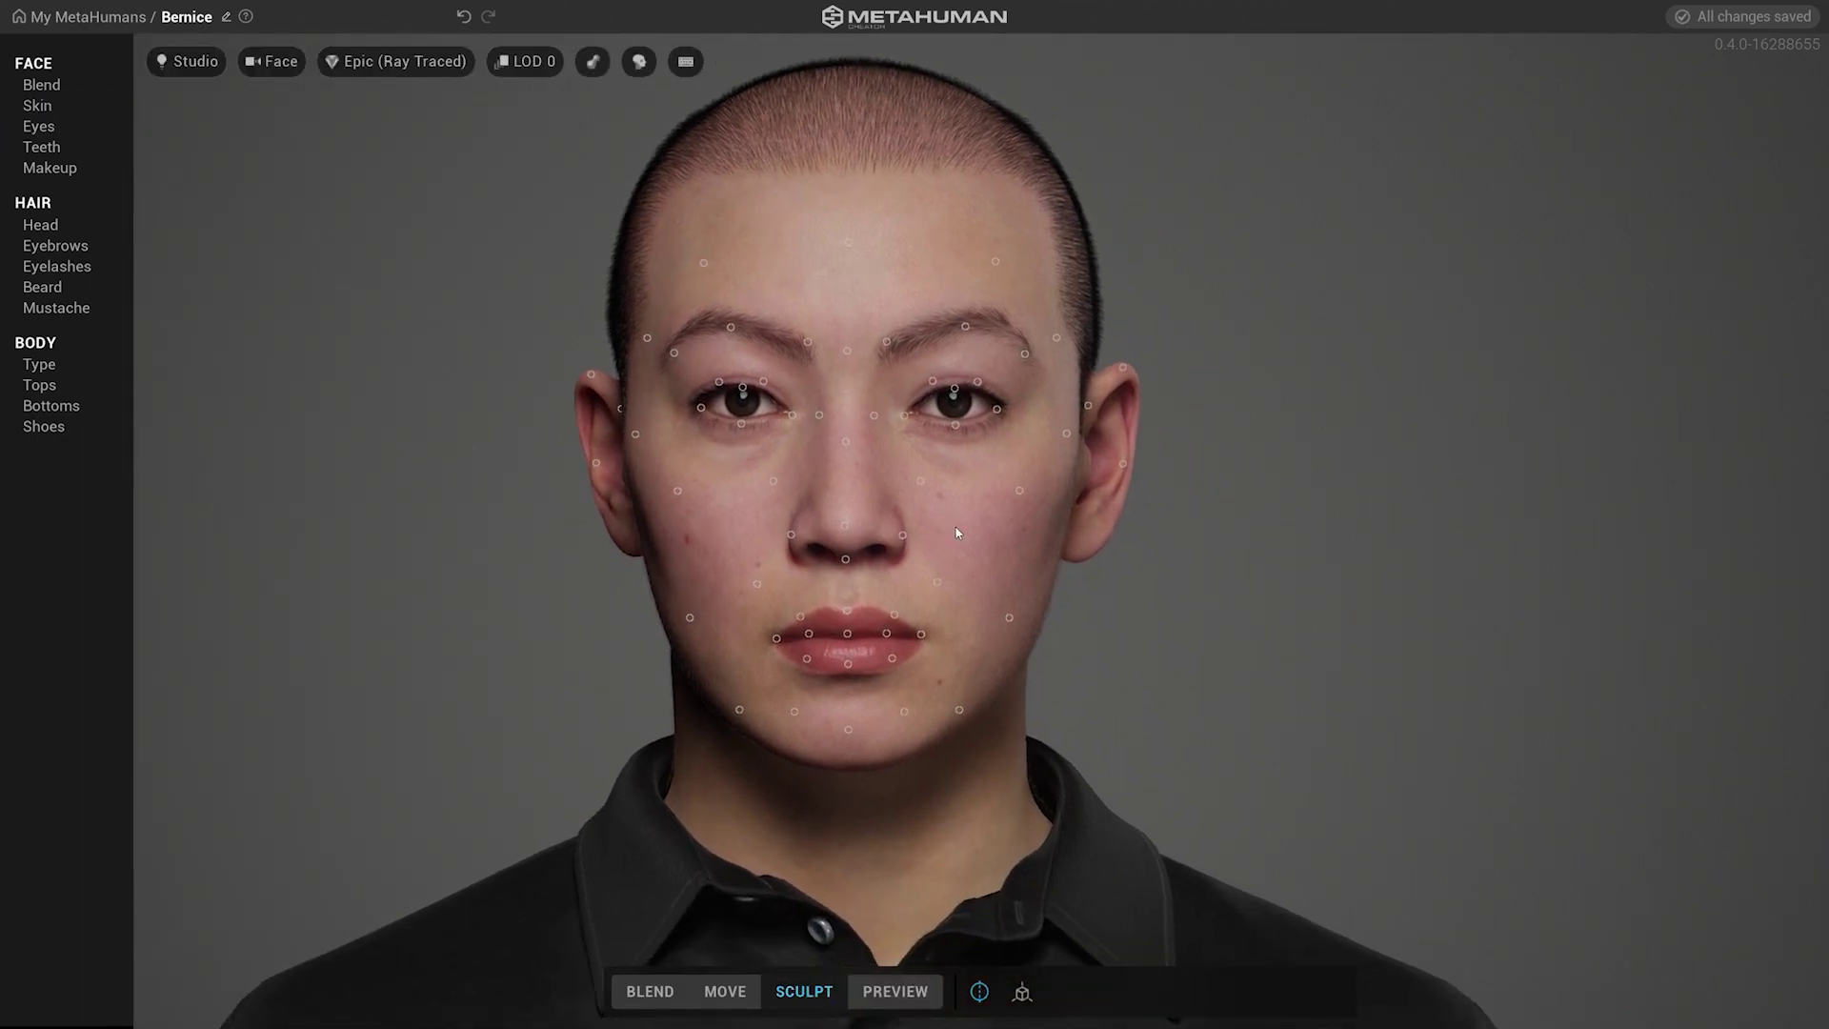
scroll(952, 535, "up", 2)
left_click_drag(1113, 600, 1027, 635)
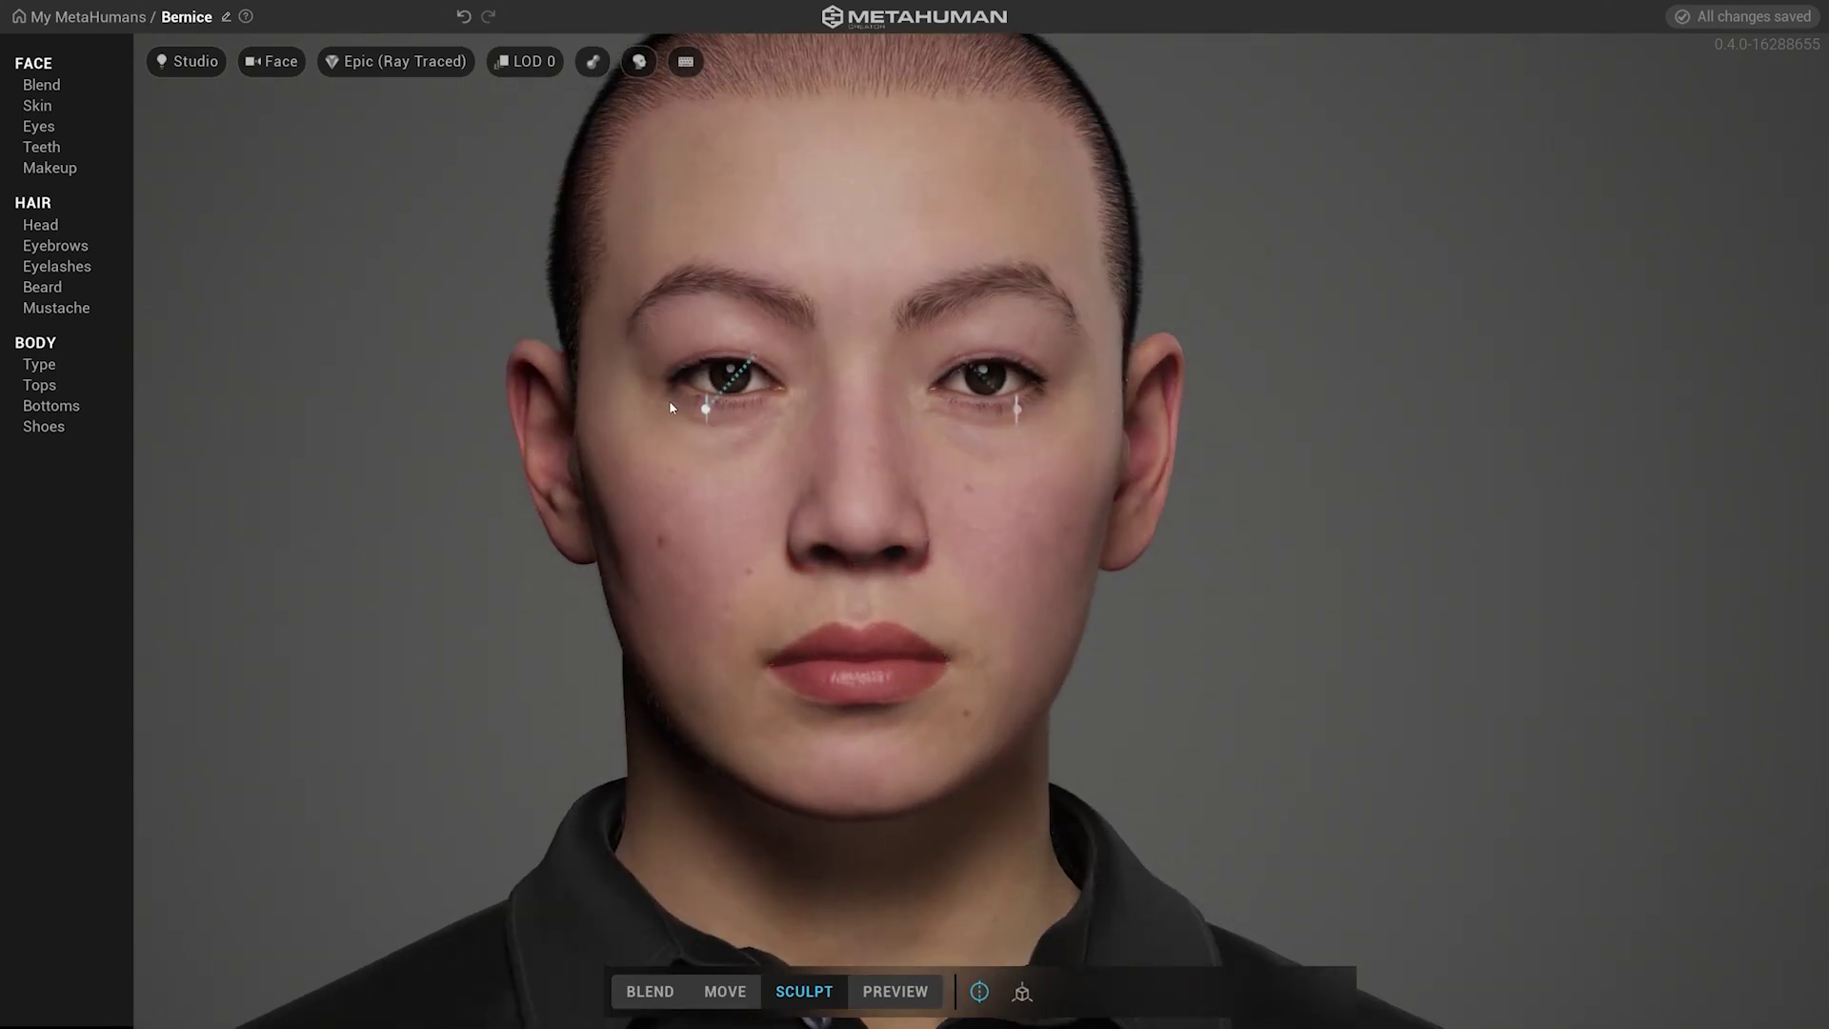
left_click_drag(669, 400, 1195, 414)
left_click_drag(1224, 317, 695, 485)
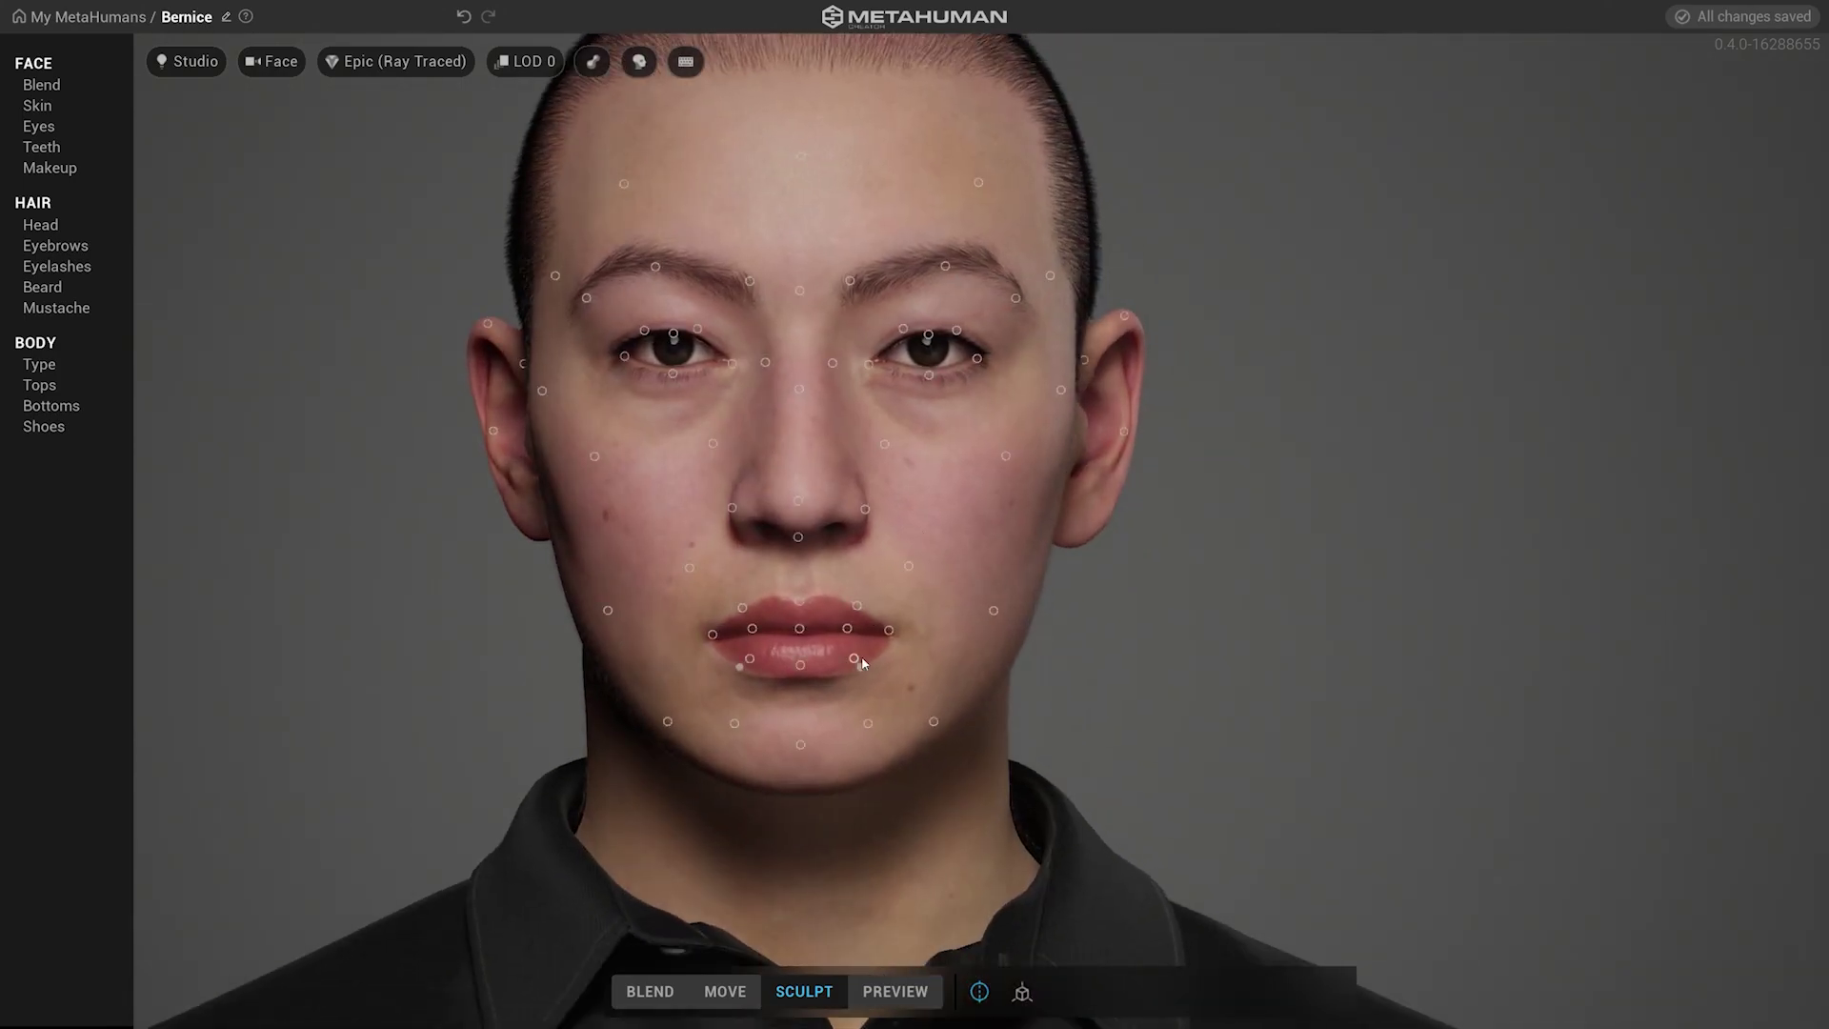
Remove the lip makeup by setting it to None
left_click(50, 167)
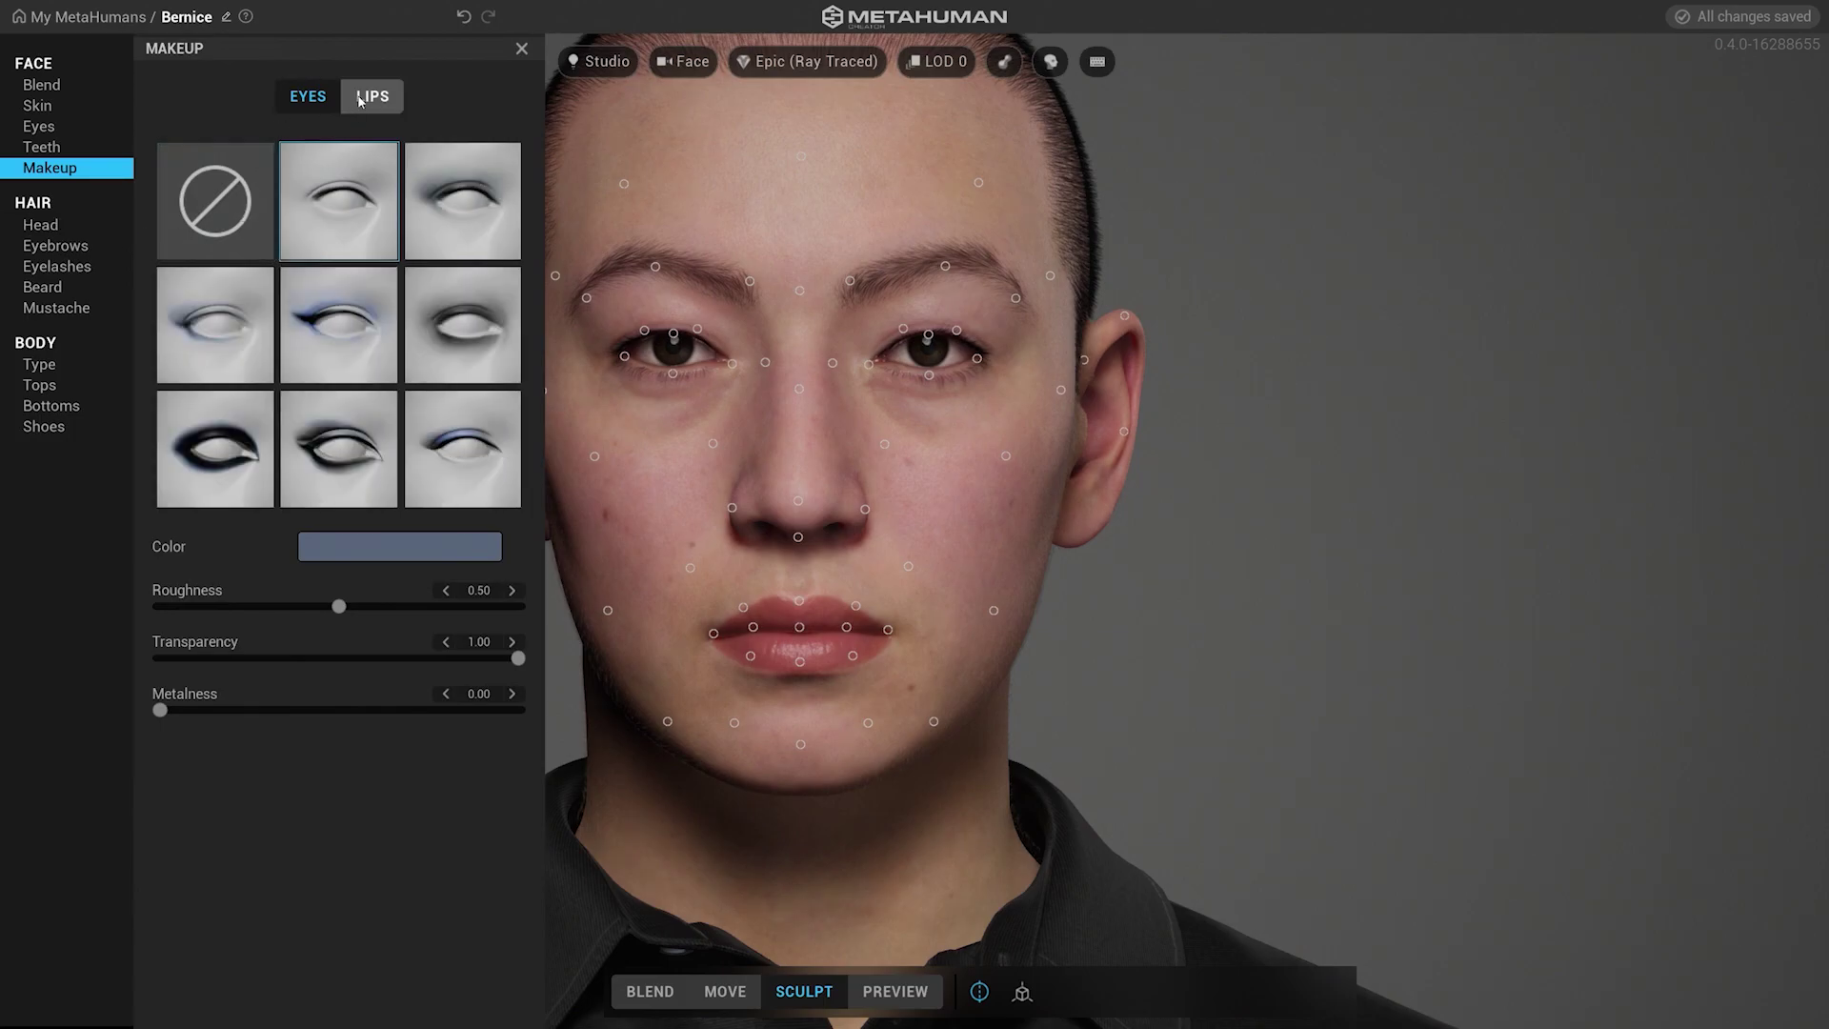
left_click(362, 97)
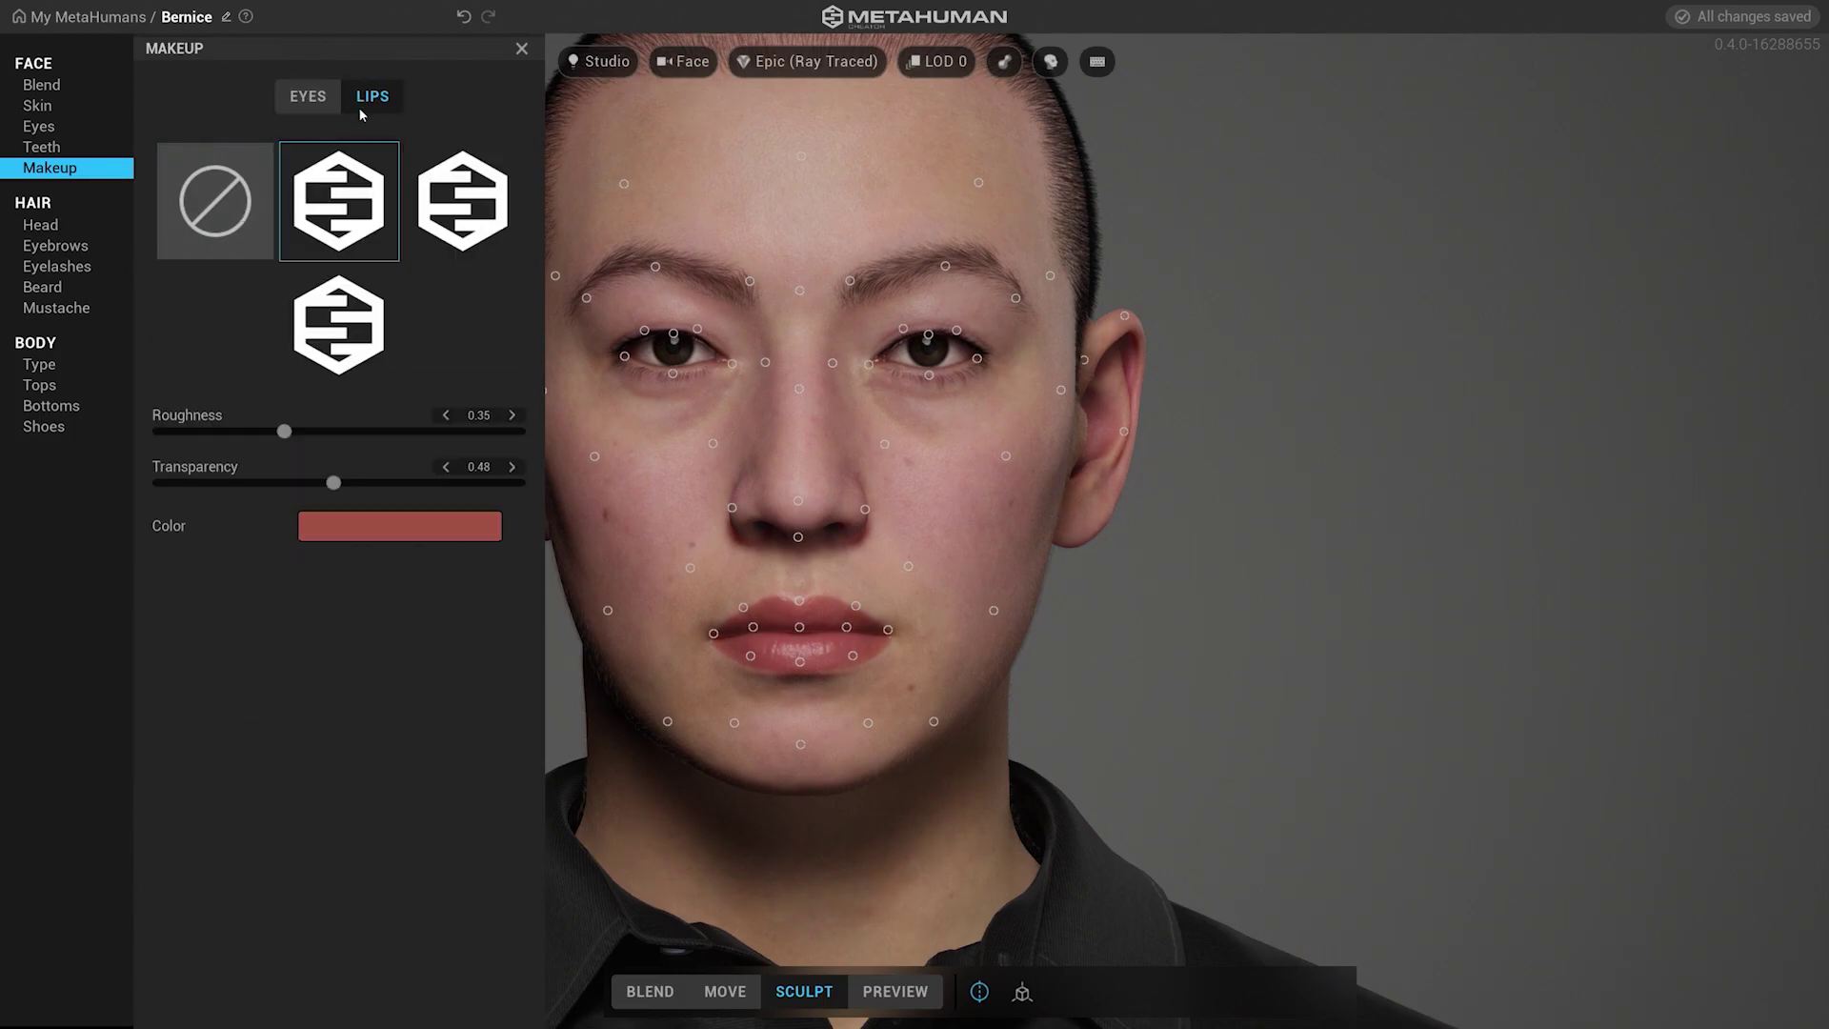
left_click(238, 210)
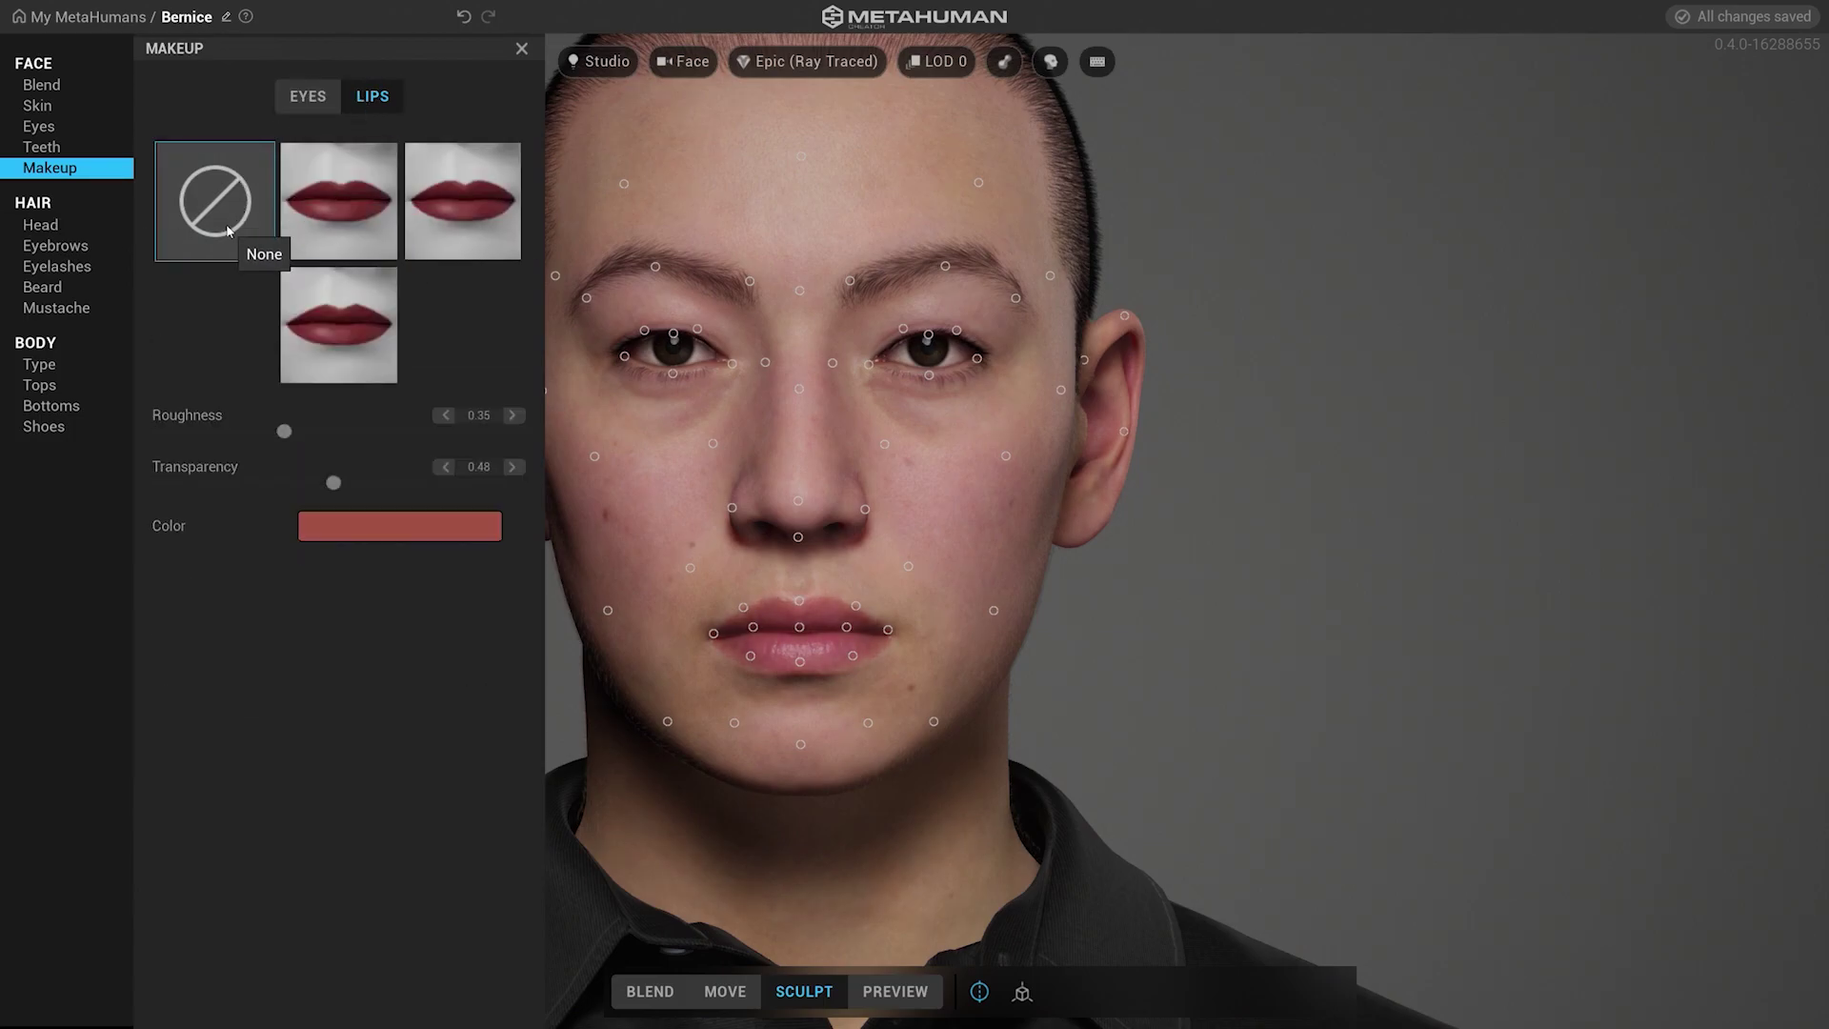
Remove the eye makeup by setting it to None
left_click(308, 99)
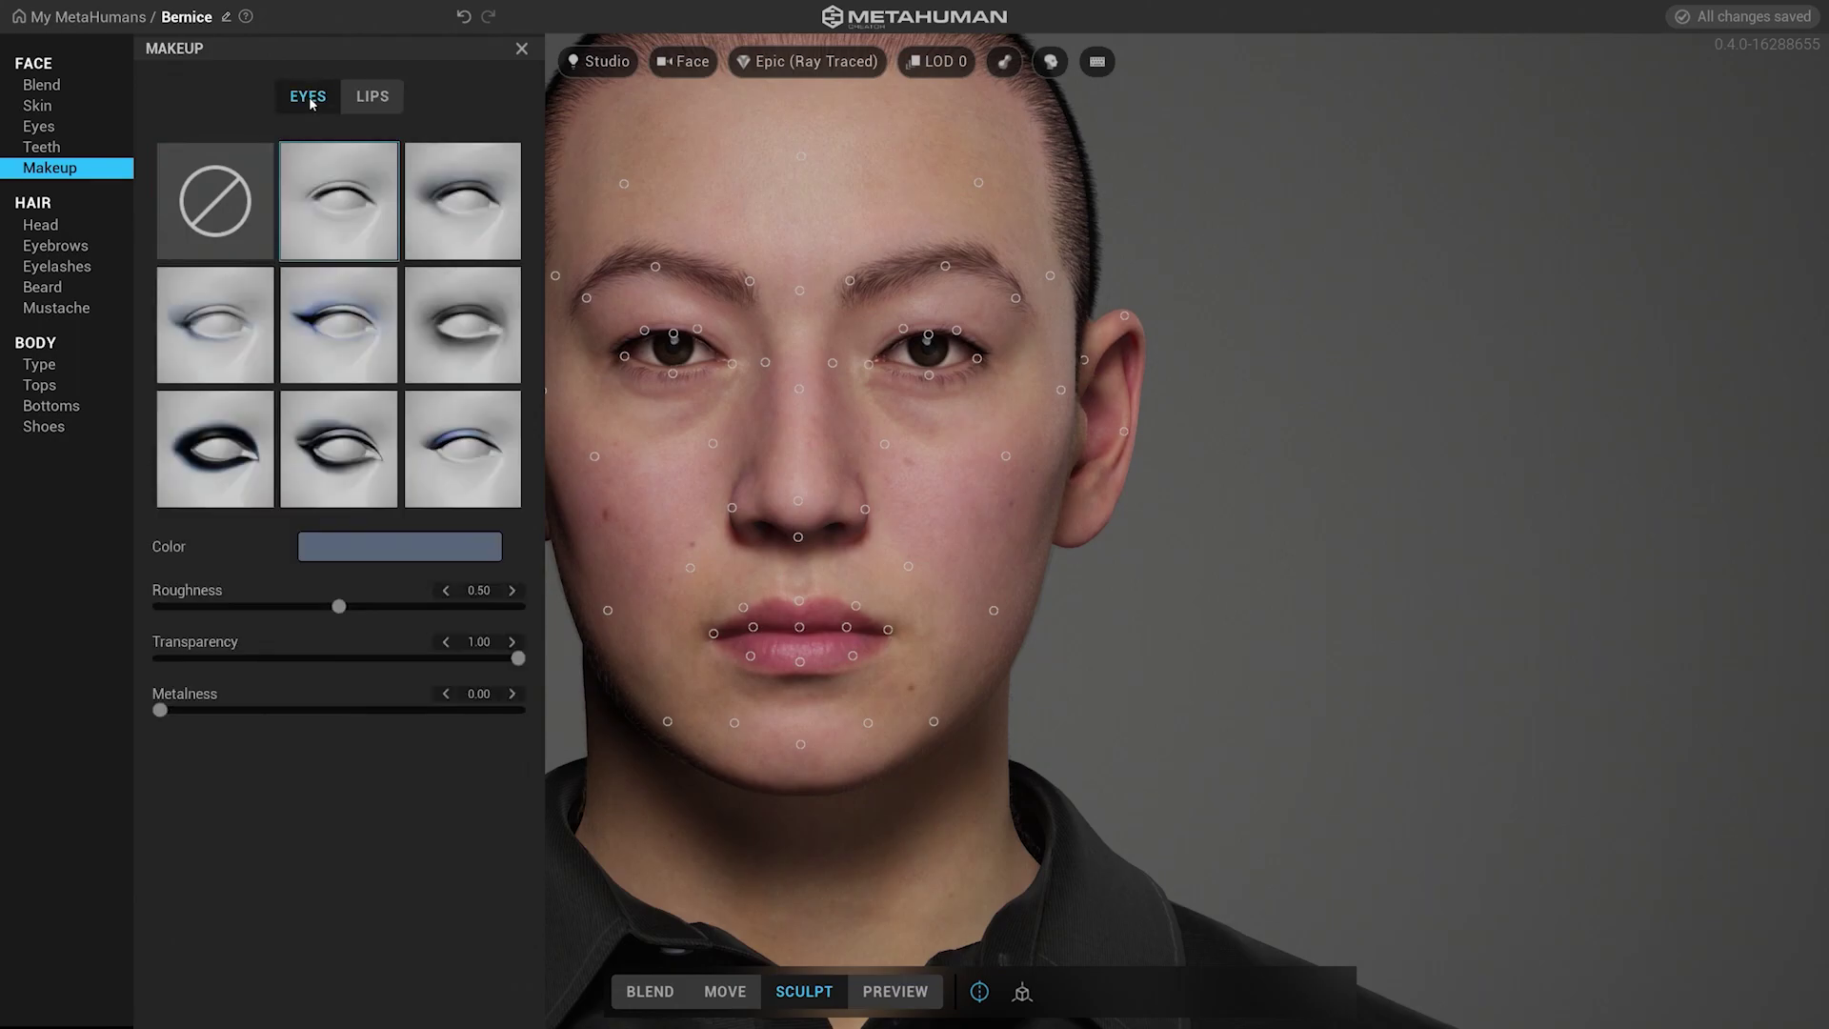
left_click(240, 203)
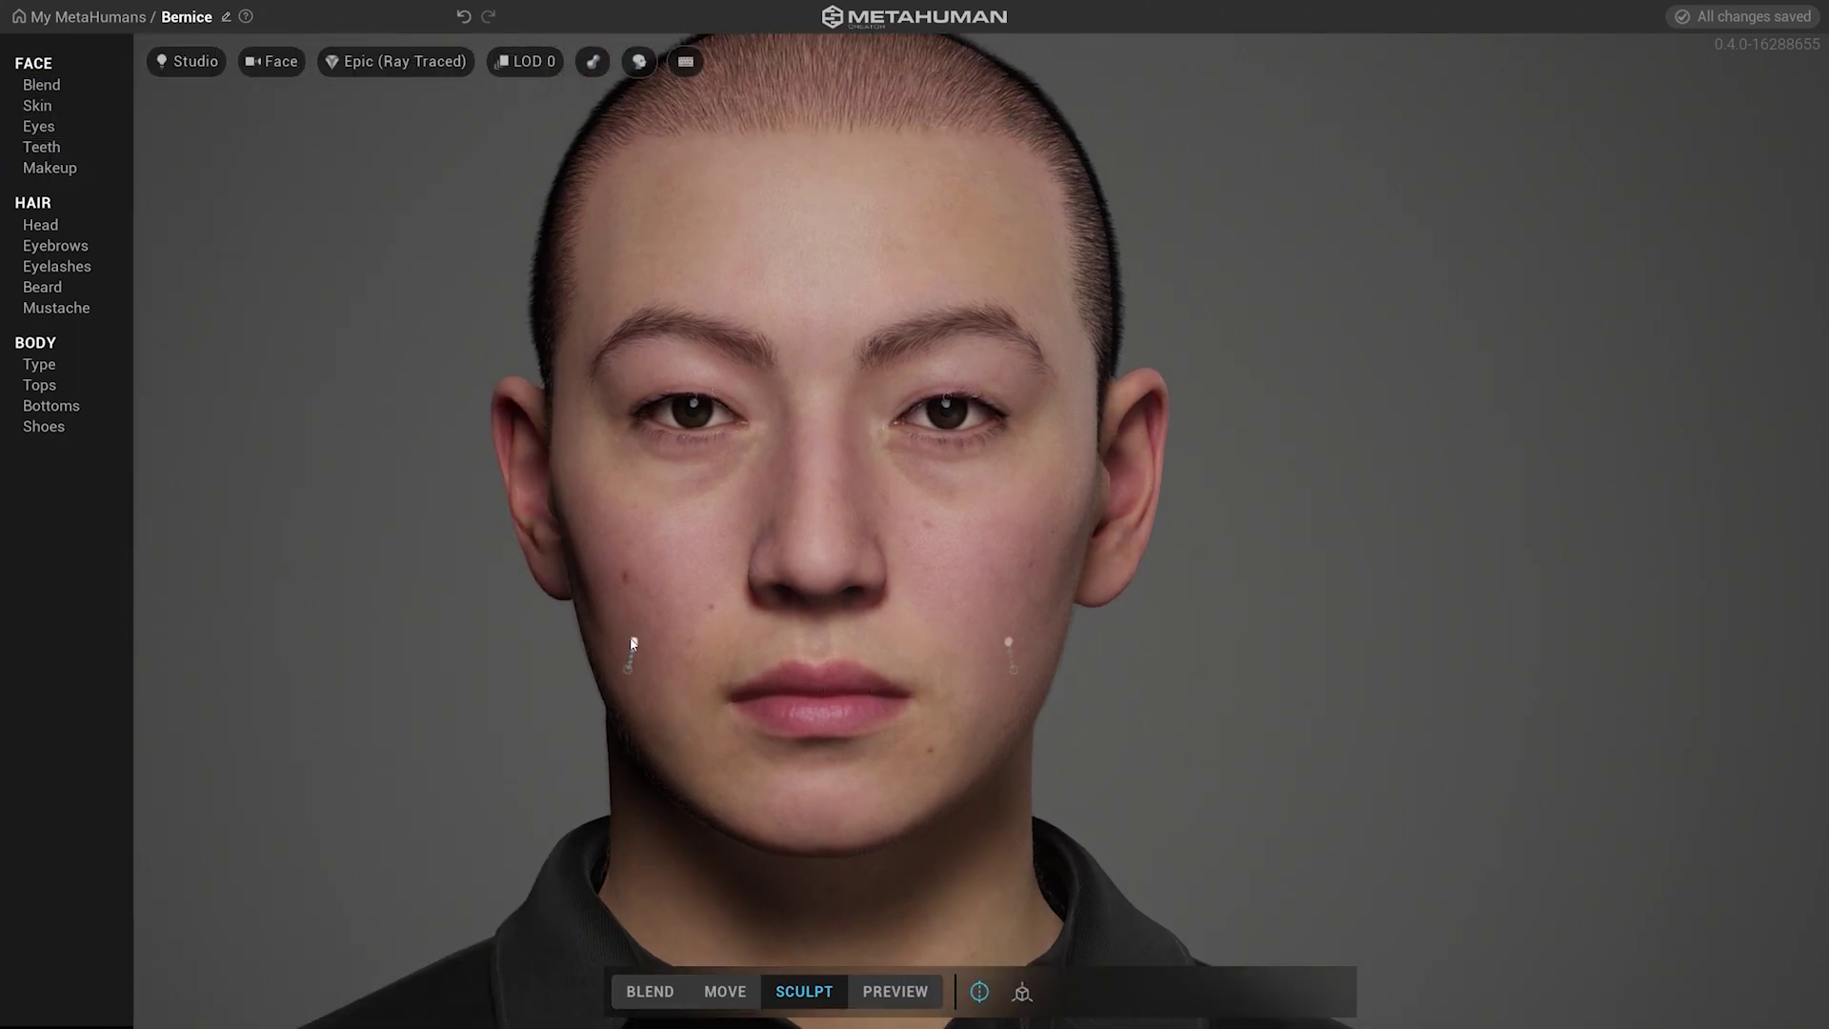
Reshape the cheeks and nostrils symmetrically in Sculpt mode, and adjust the tops of the ears outward
left_click_drag(632, 645, 1007, 539)
mouse_move(974, 535)
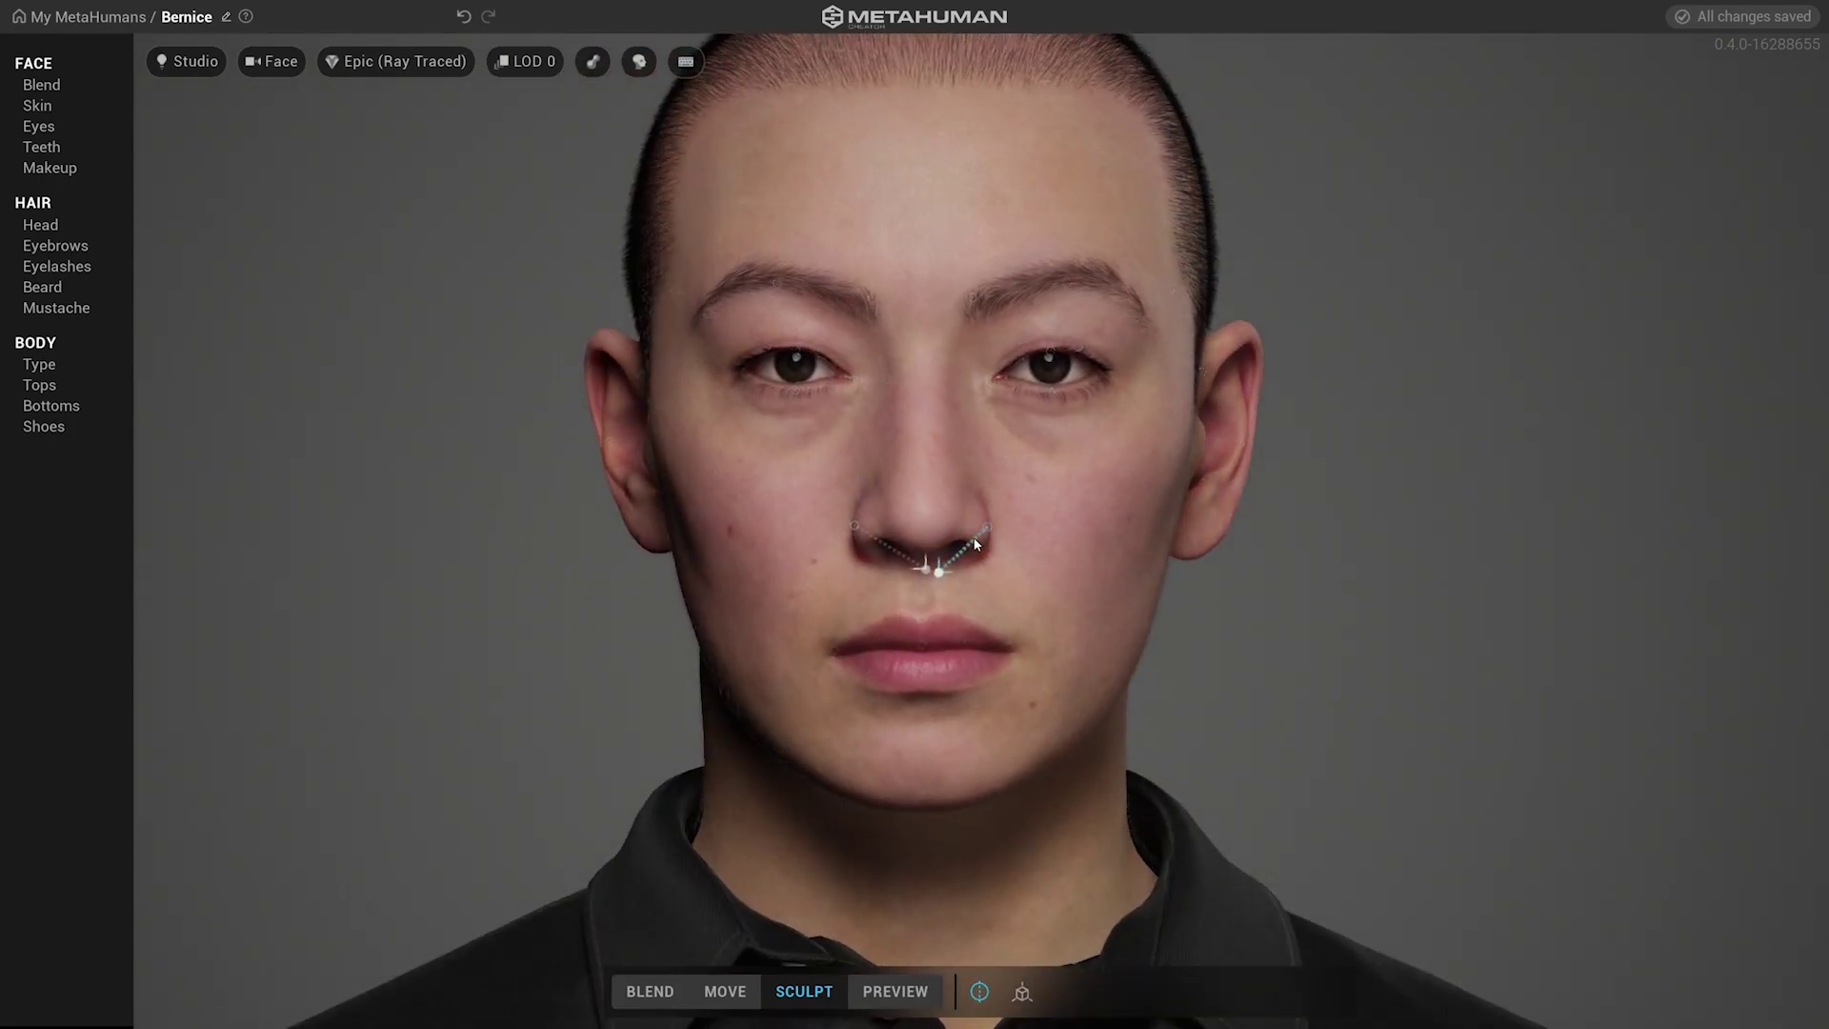
left_click_drag(992, 565, 865, 532)
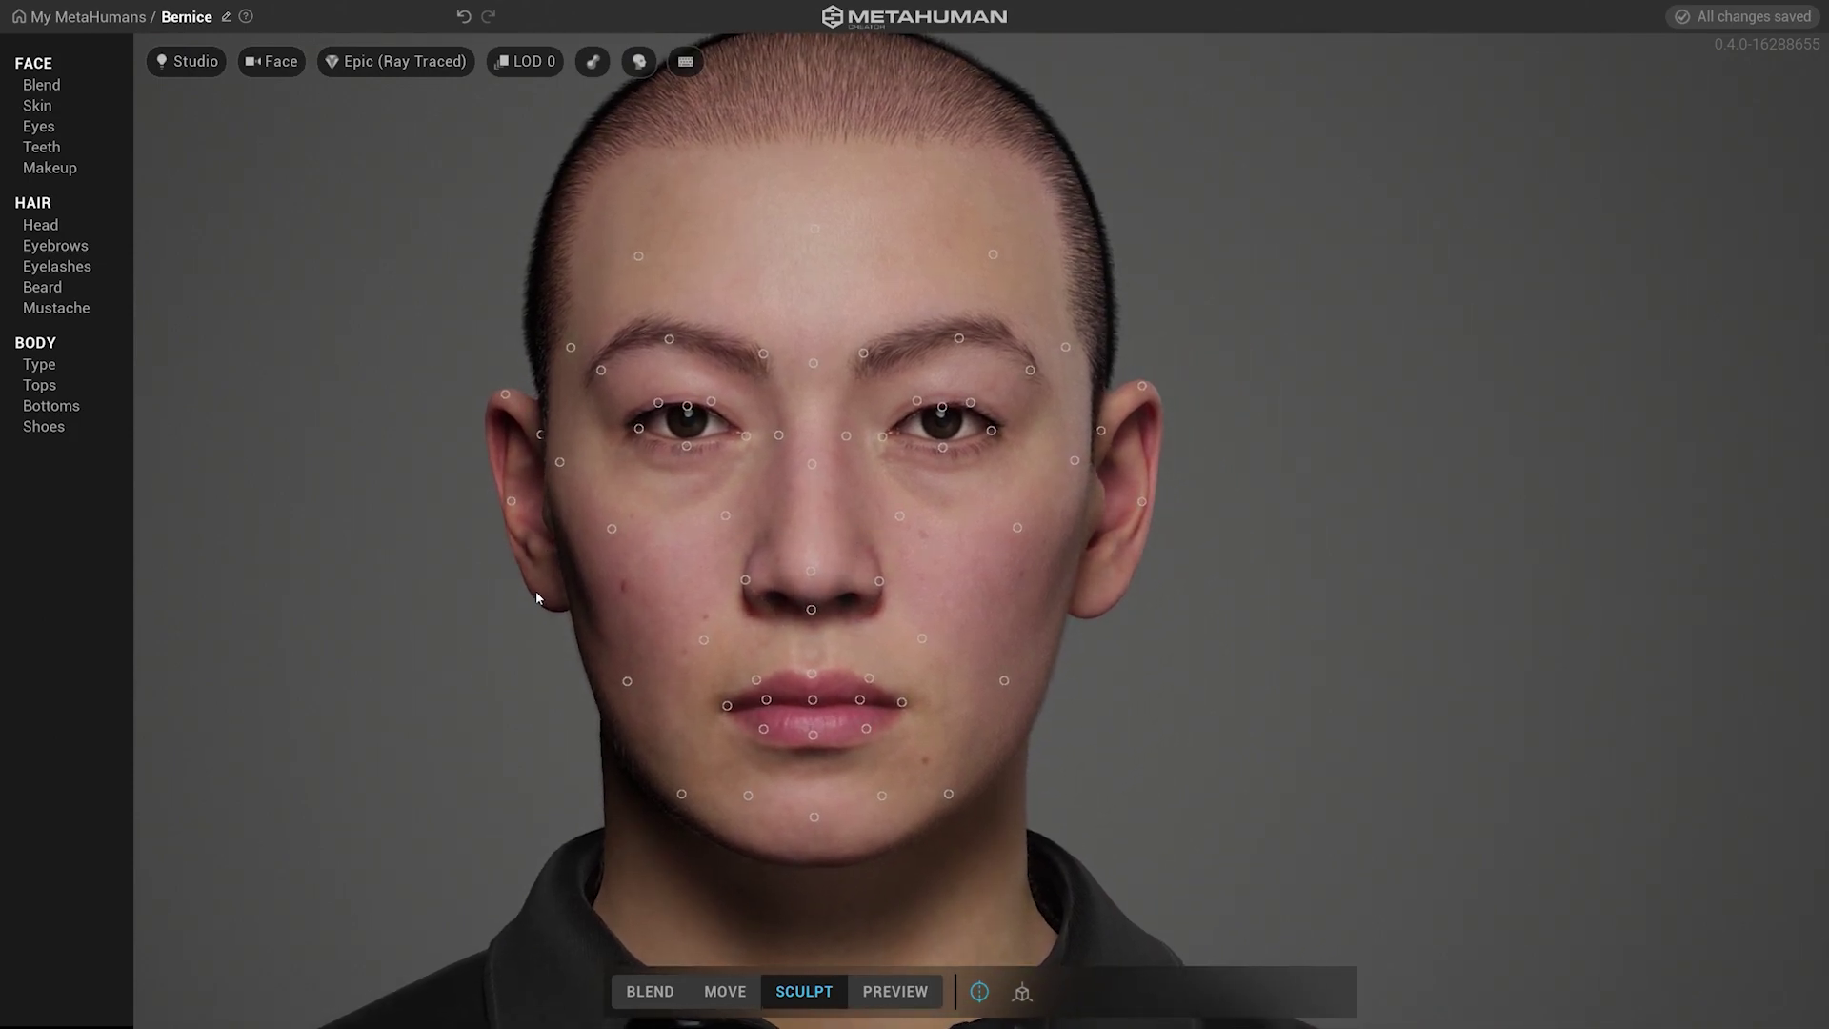
mouse_move(555, 591)
left_mouse_down()
mouse_move(871, 577)
mouse_move(912, 593)
left_mouse_up()
mouse_move(799, 599)
left_mouse_down()
mouse_move(797, 581)
mouse_move(890, 595)
mouse_move(534, 587)
left_mouse_up()
middle_click_drag(983, 579, 908, 579)
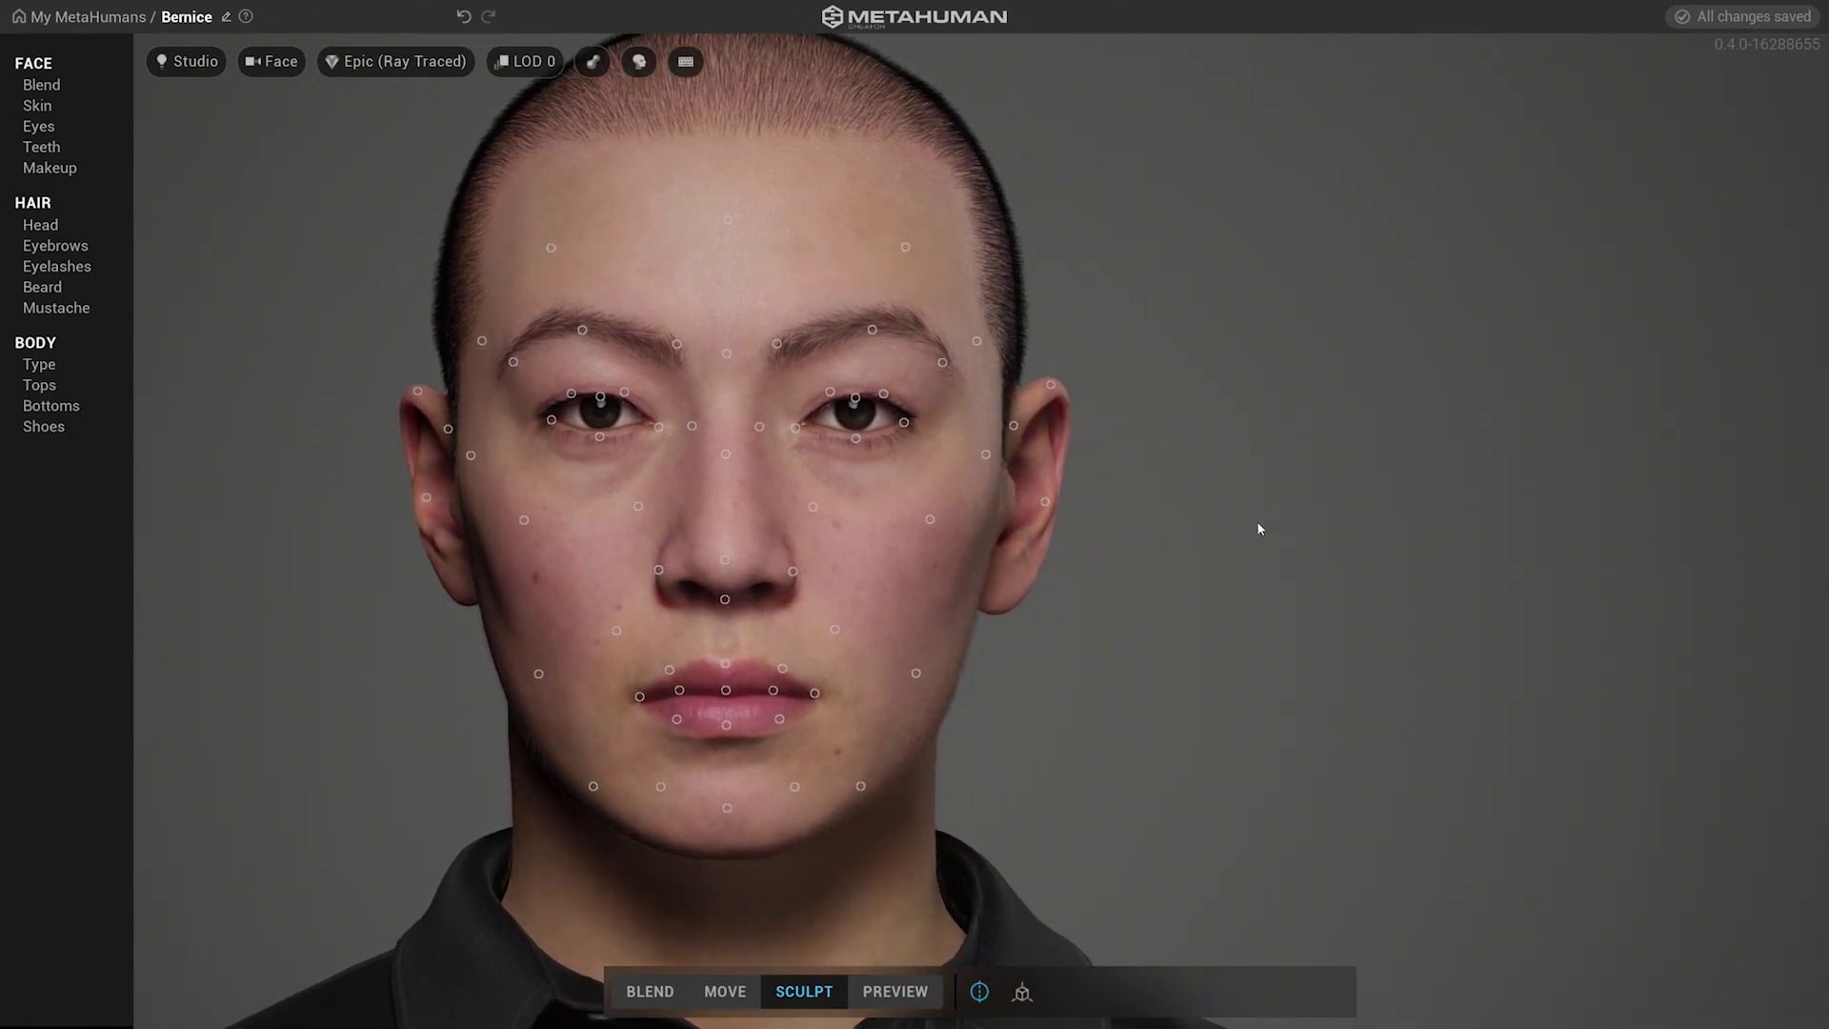
left_click_drag(418, 392, 384, 408)
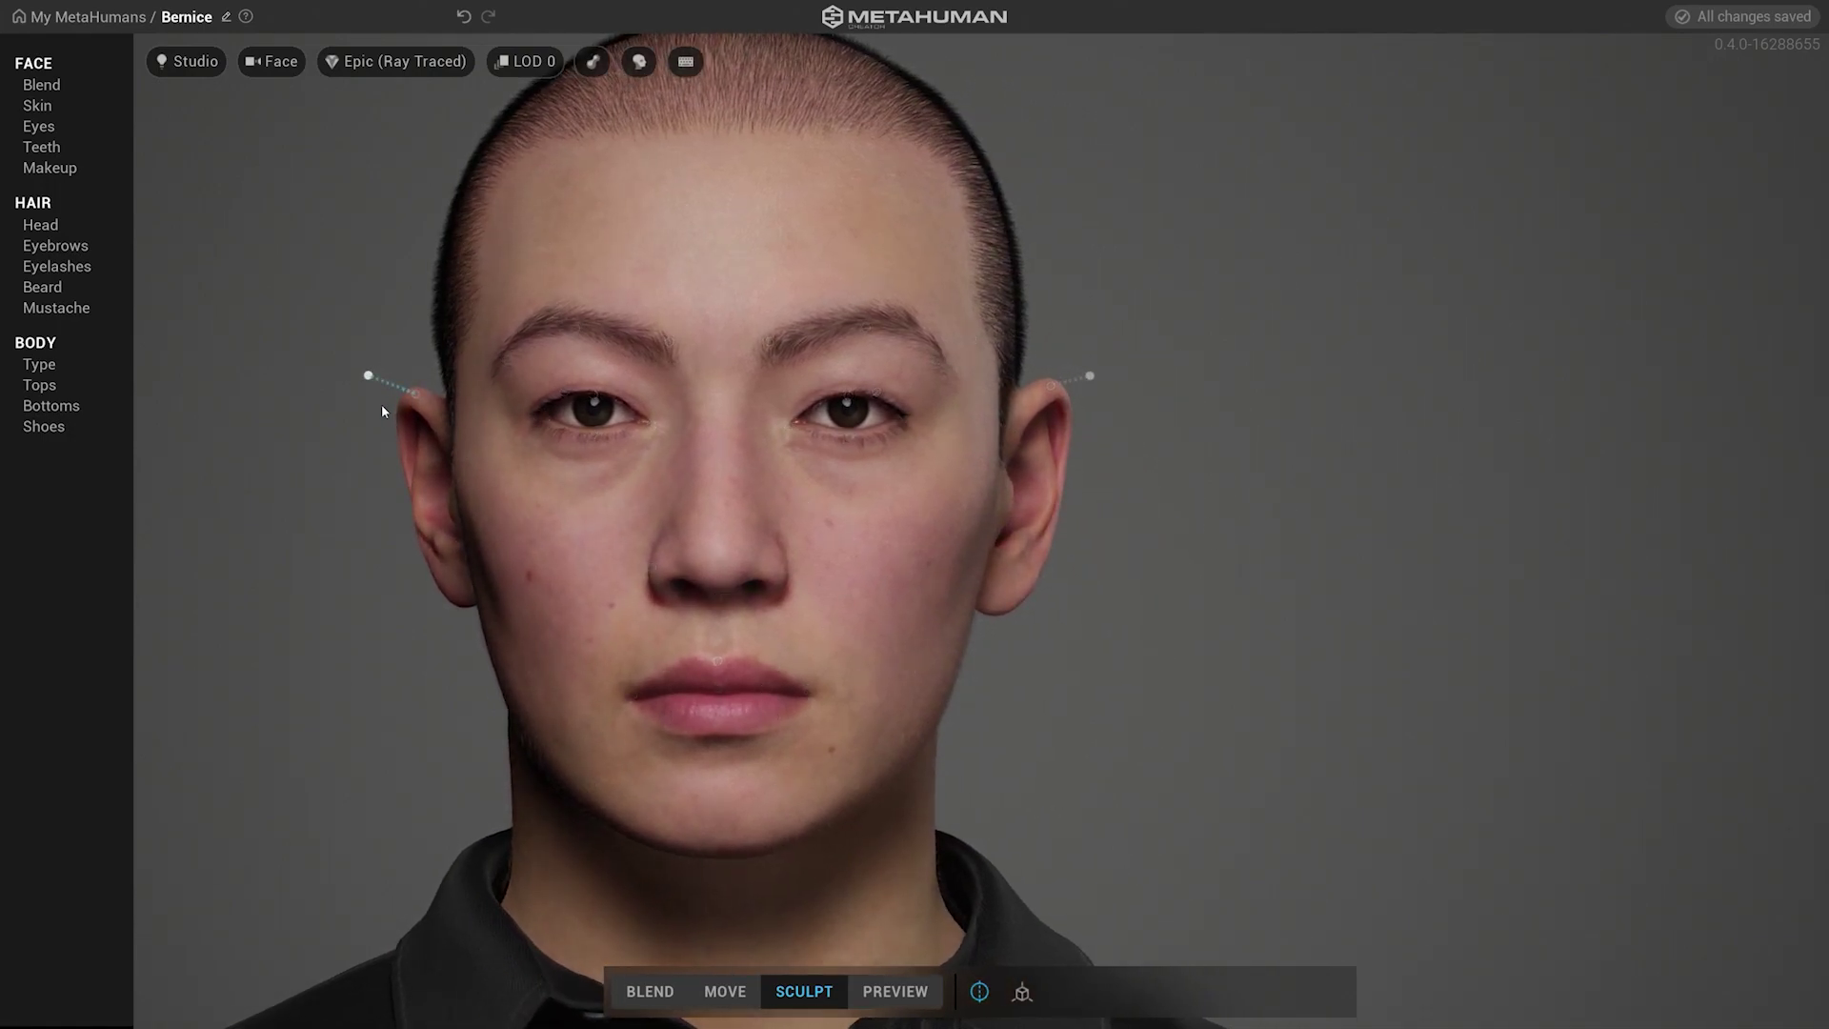
Sculpt the chin in side profile and return to the front view of the face
middle_click_drag(625, 476, 643, 408)
left_click_drag(665, 714, 349, 724)
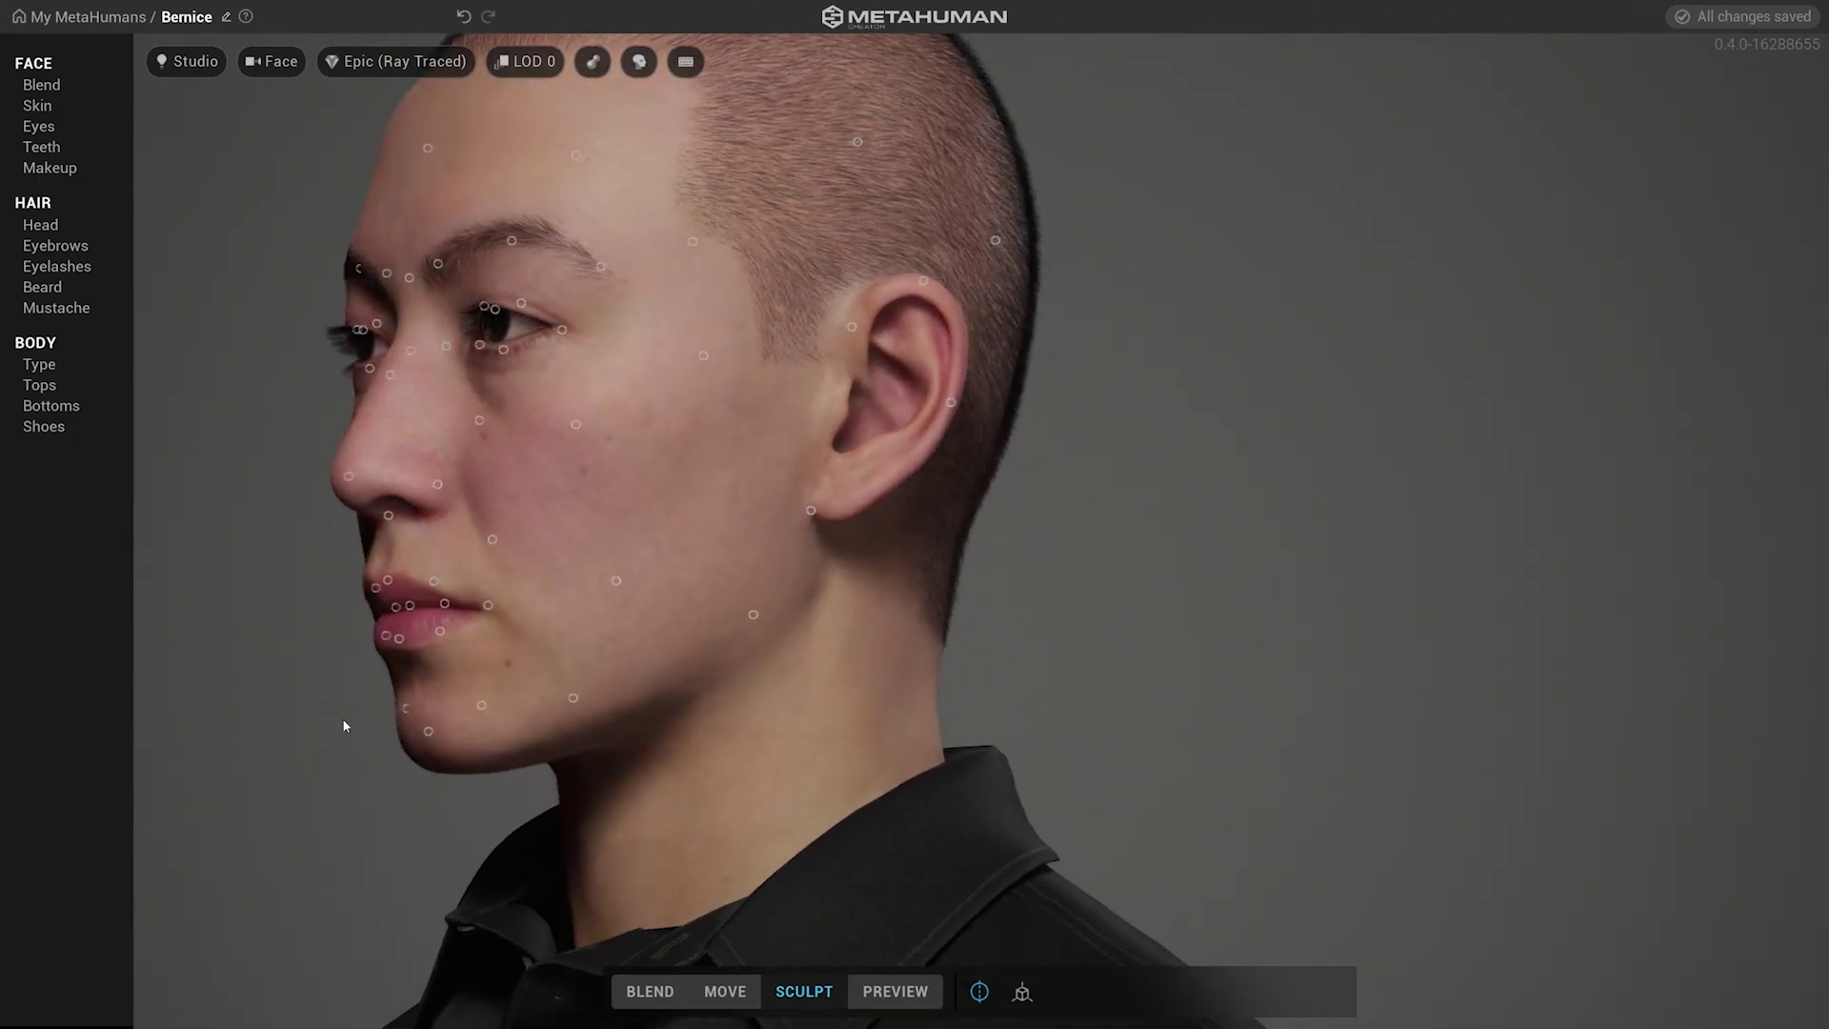
mouse_move(453, 695)
left_mouse_down()
mouse_move(489, 727)
mouse_move(453, 711)
left_mouse_up()
middle_click_drag(454, 711, 650, 682)
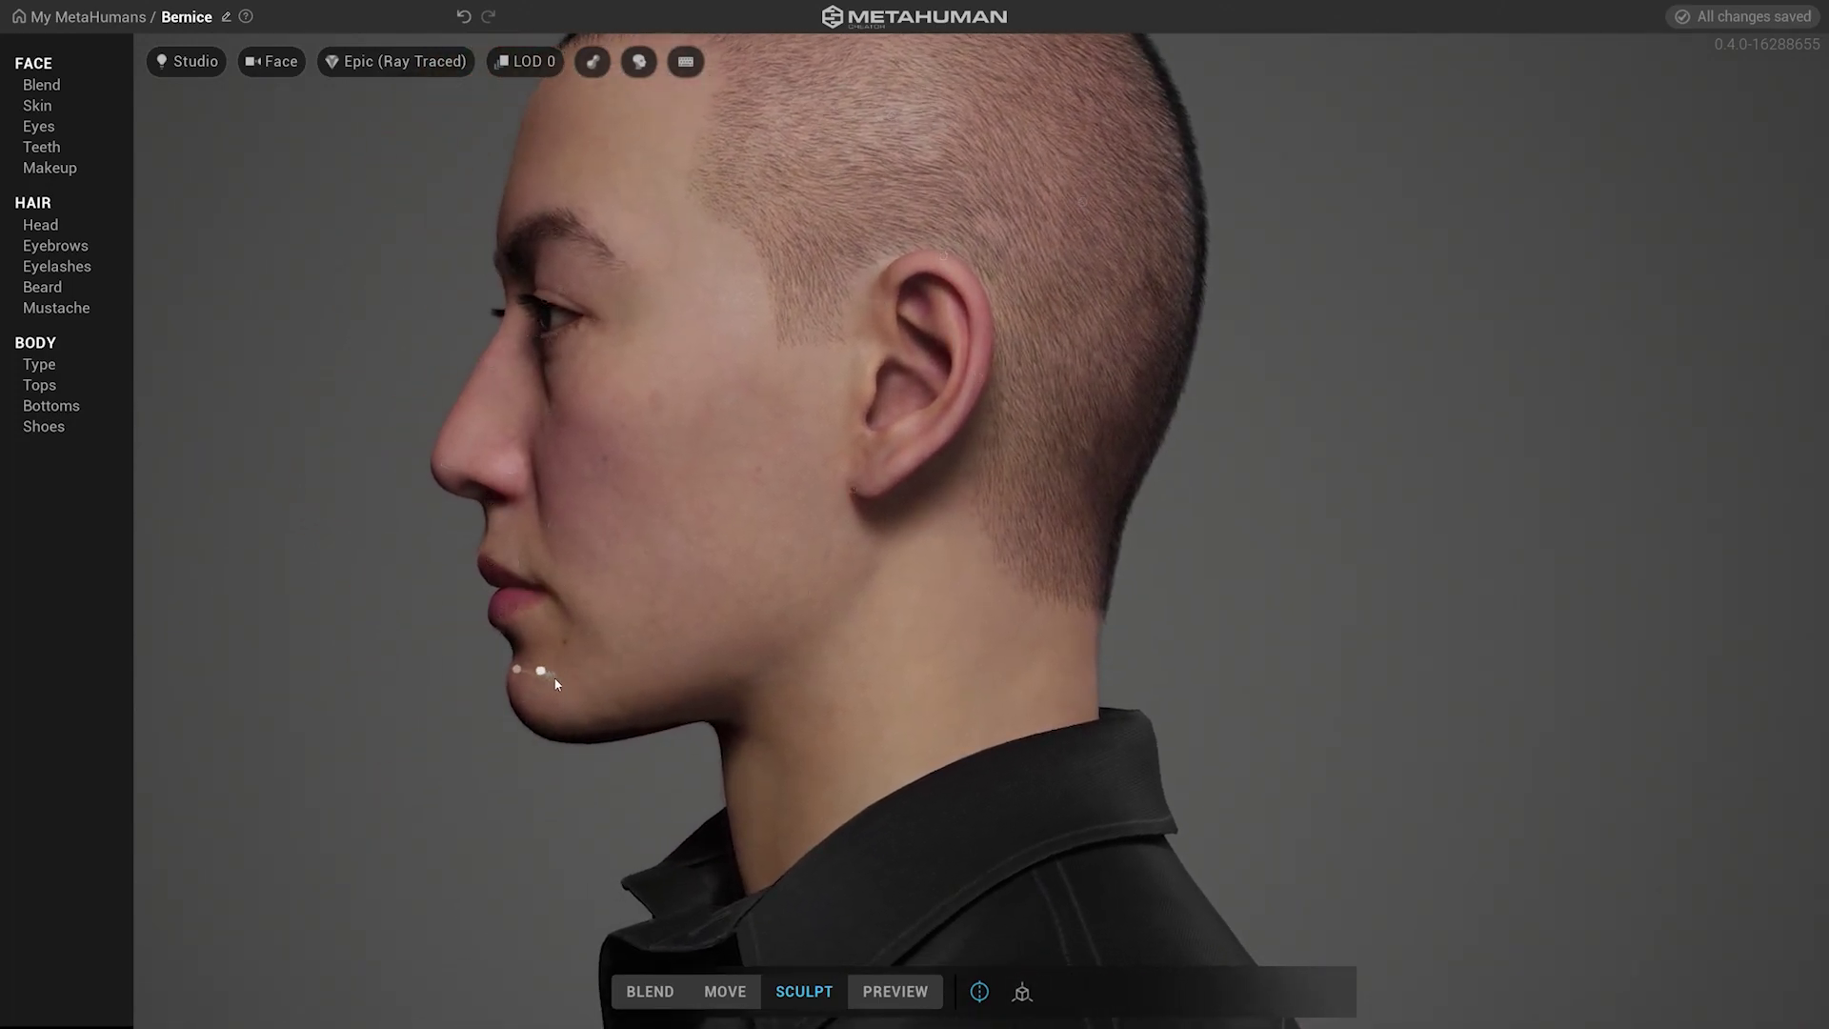
left_click_drag(555, 682, 1262, 706)
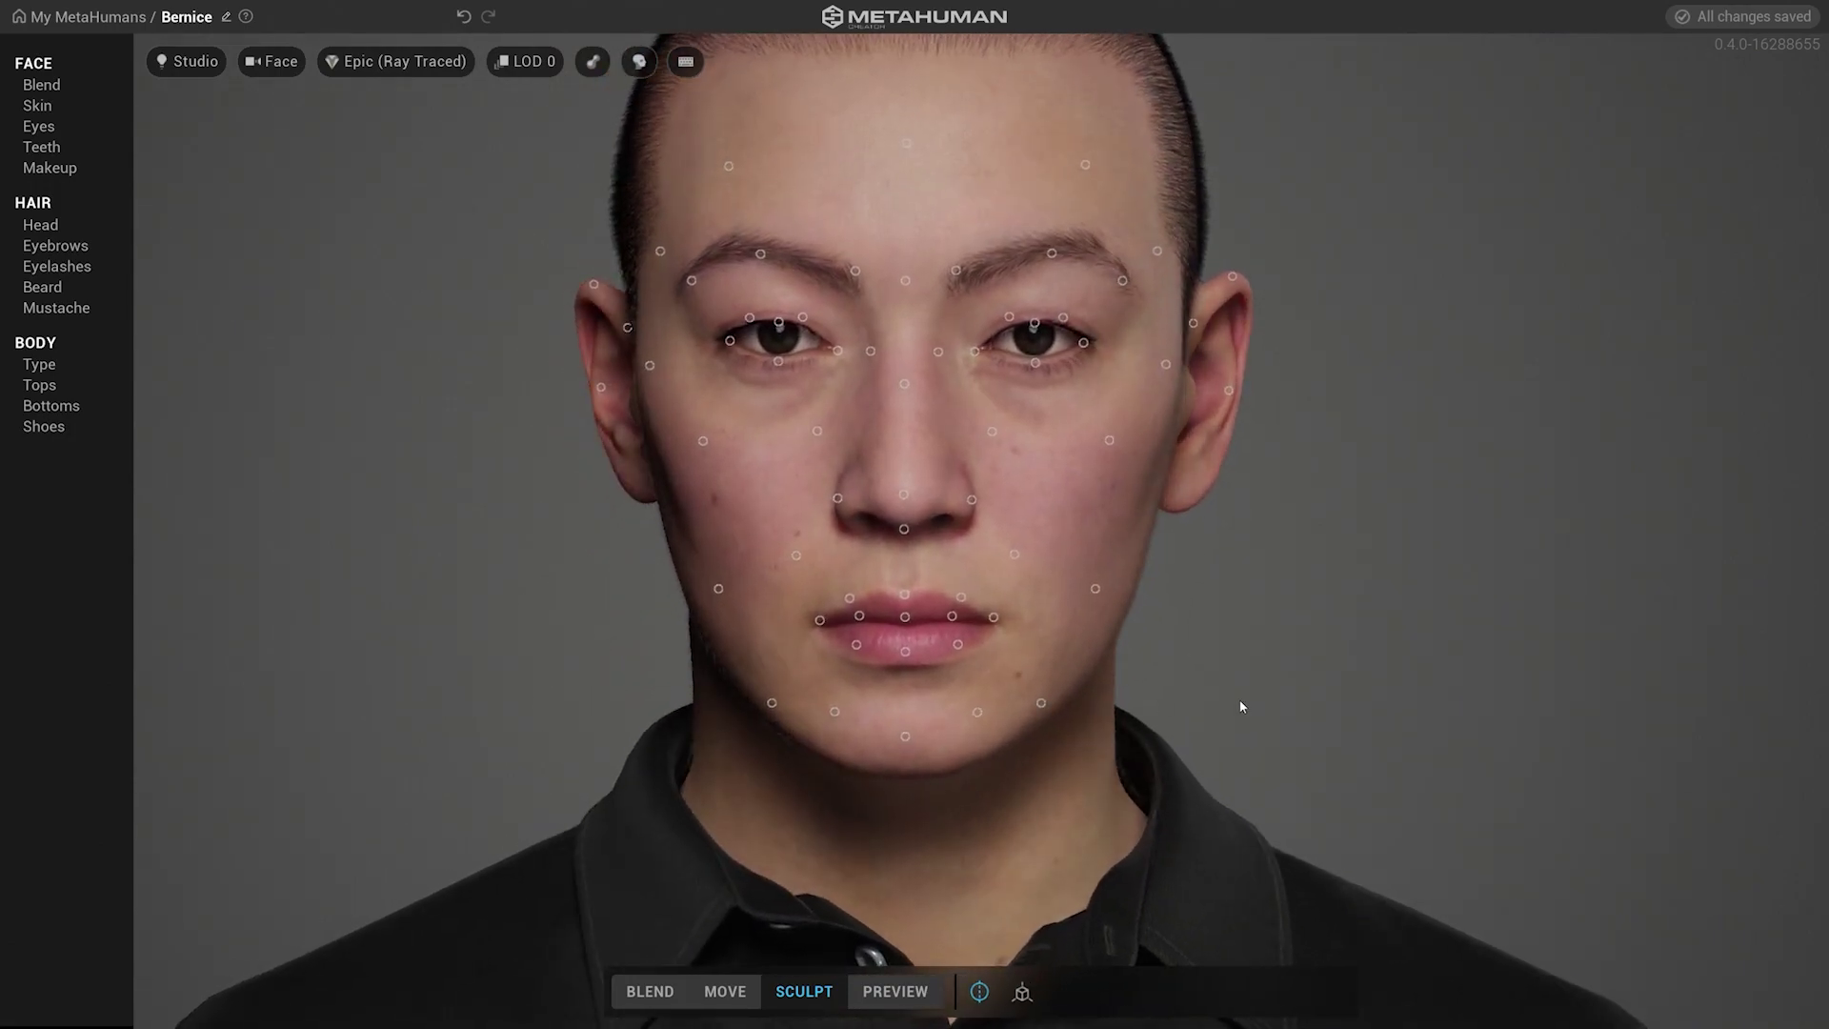
Pull the lower jaw points downward for a heavier jawline, and refine the jaw from several angles
mouse_move(1102, 713)
left_mouse_down()
mouse_move(1105, 755)
mouse_move(1096, 739)
left_mouse_up()
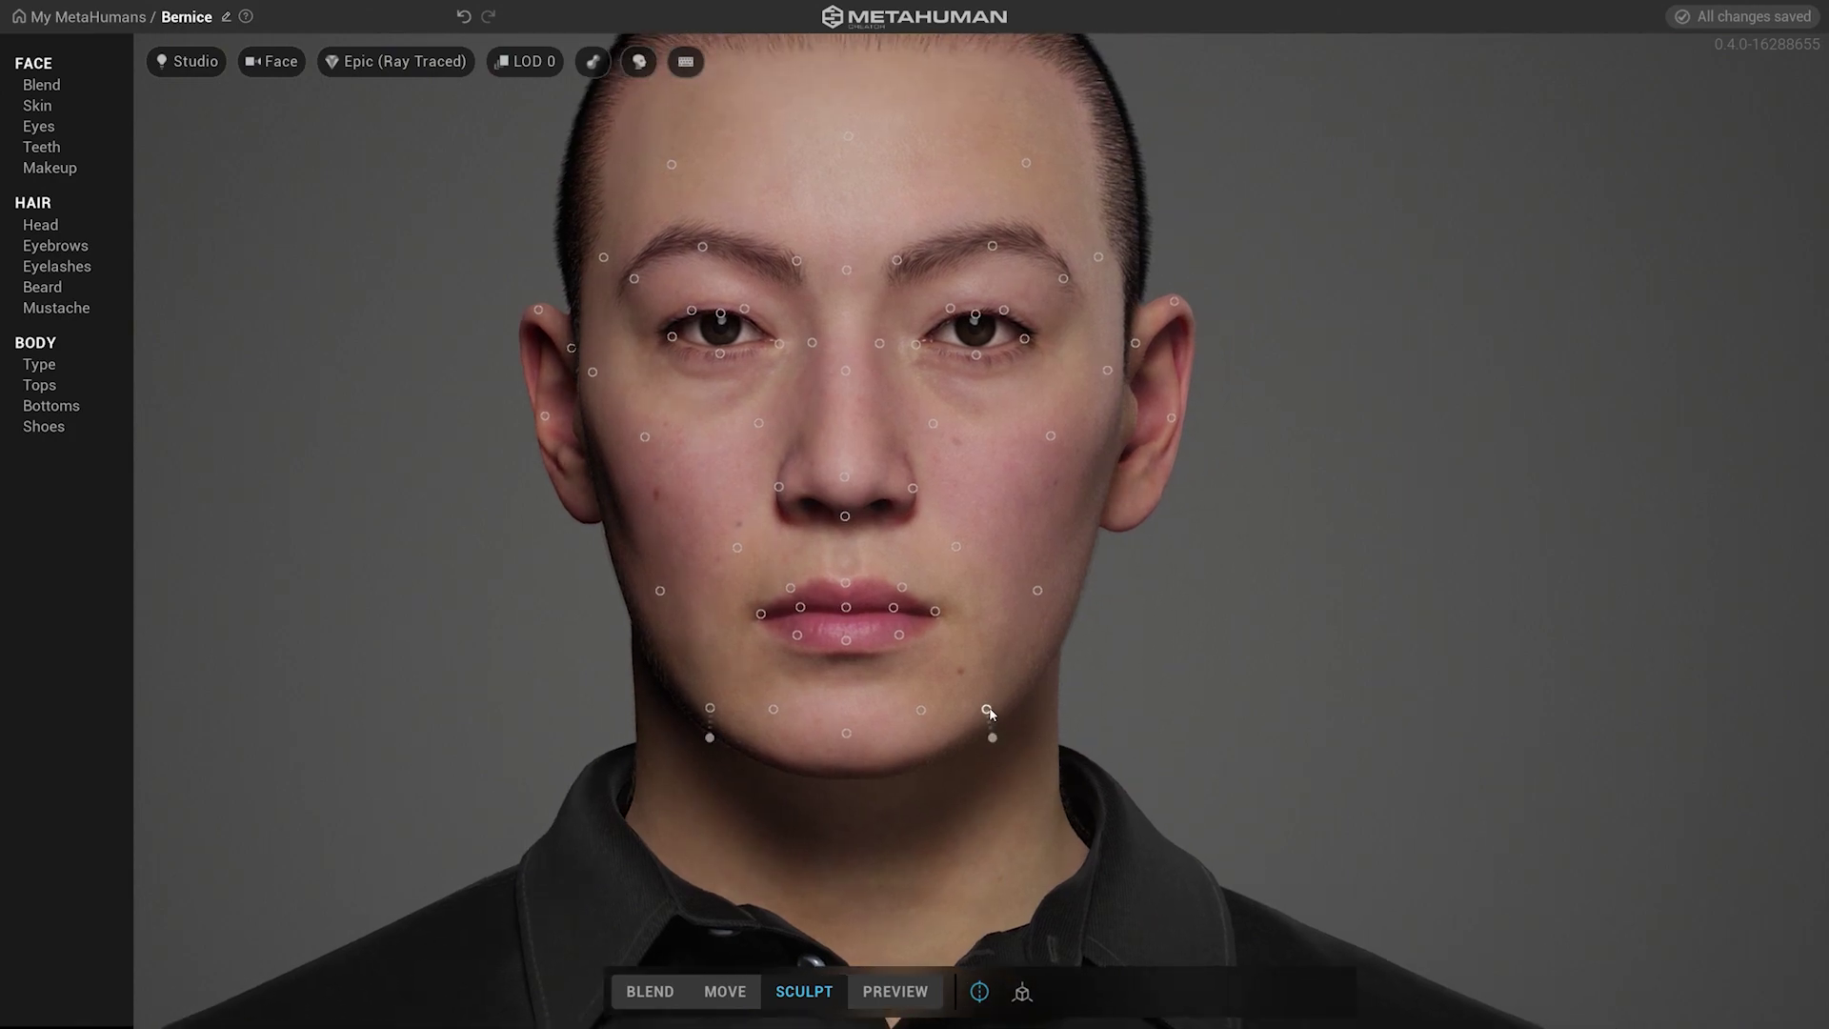
mouse_move(989, 712)
left_mouse_down()
mouse_move(986, 732)
mouse_move(987, 716)
left_mouse_up()
left_click_drag(734, 702, 939, 675)
left_click_drag(773, 622, 1217, 604)
left_click_drag(1135, 704, 959, 789)
left_click_drag(1096, 805, 648, 734)
left_click_drag(1164, 752, 1021, 372)
left_click_drag(1021, 361, 636, 467)
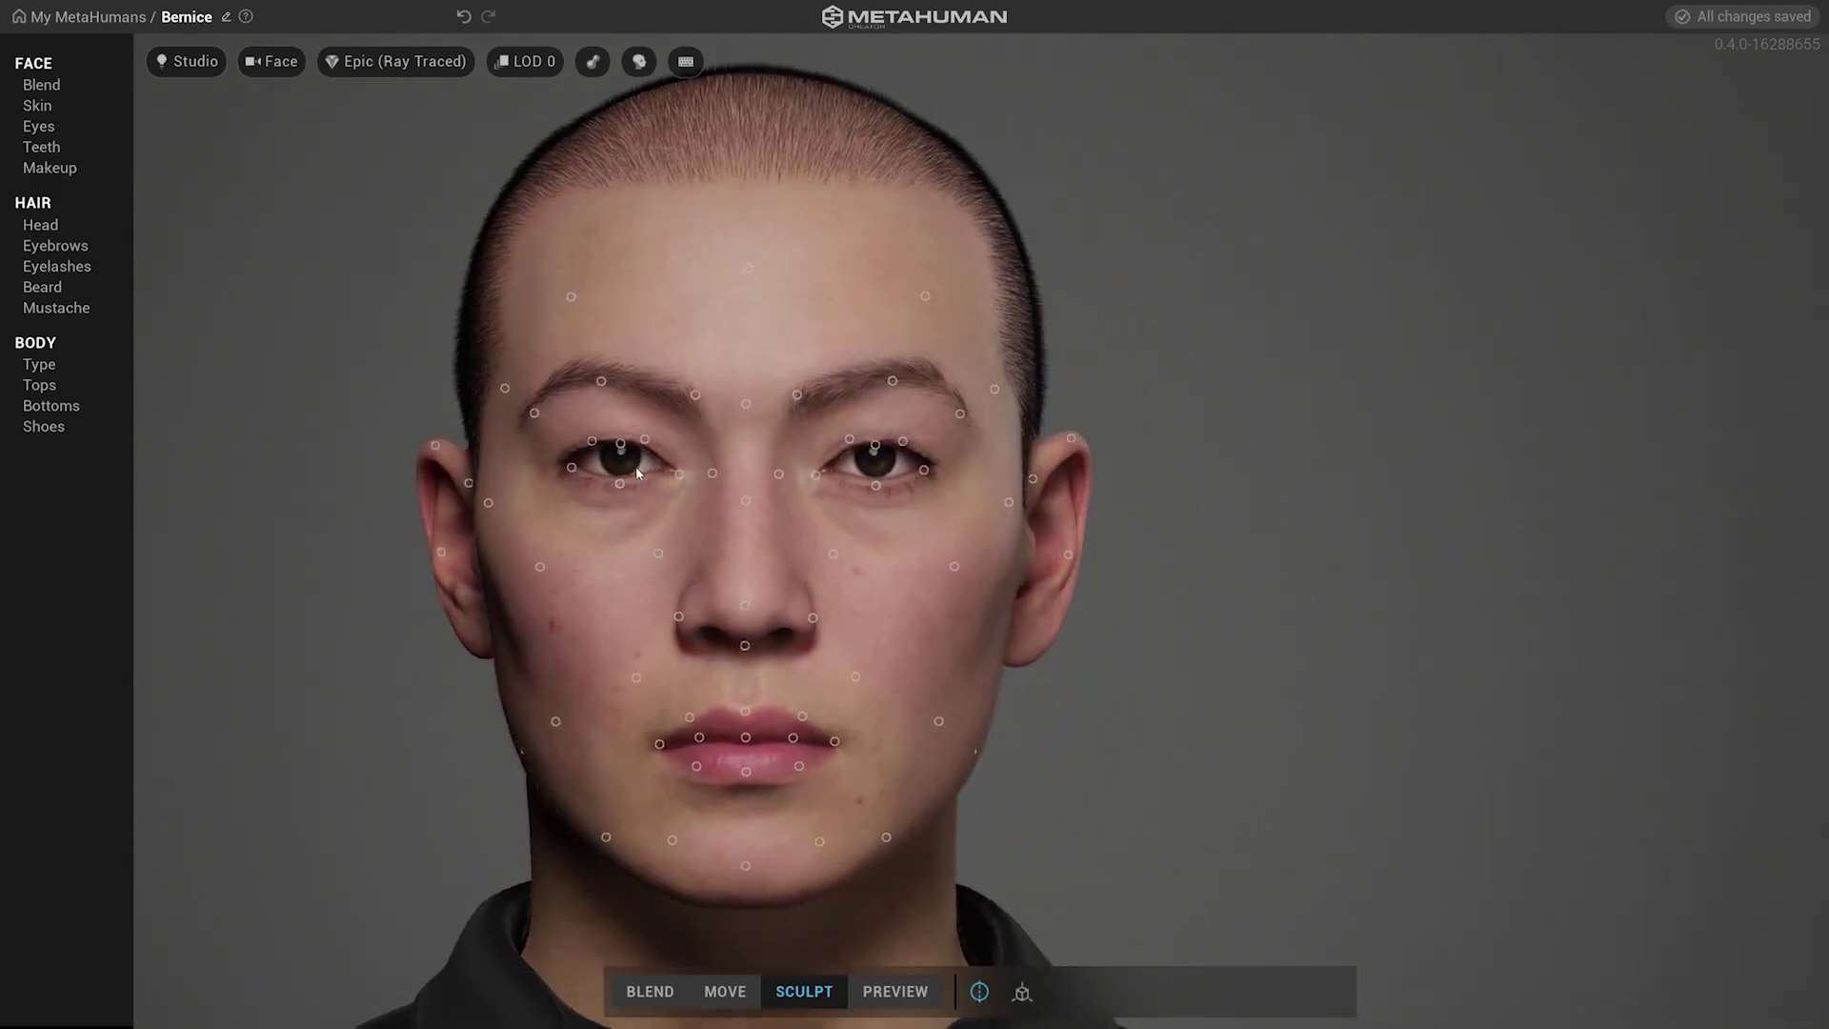
Compare the thicker eyebrow styles, apply Medium Full Eyebrows, and close the eyebrow settings
left_click(50, 248)
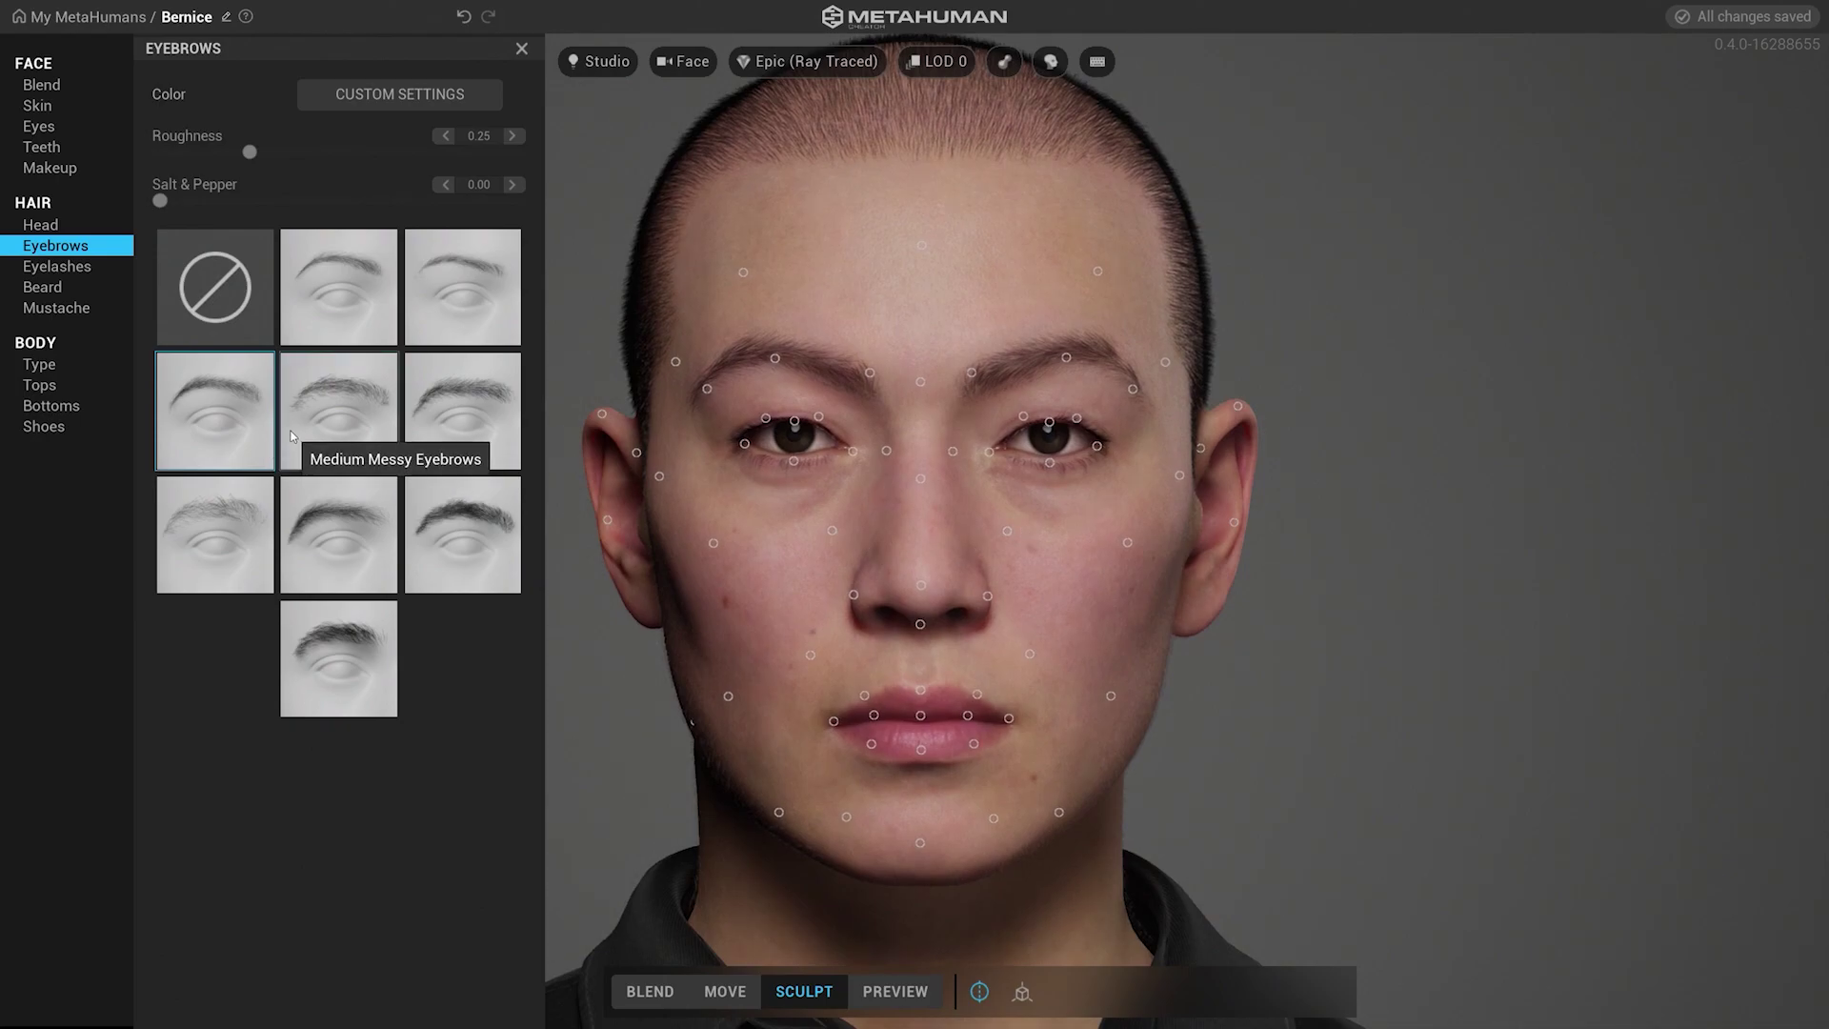
left_click(310, 451)
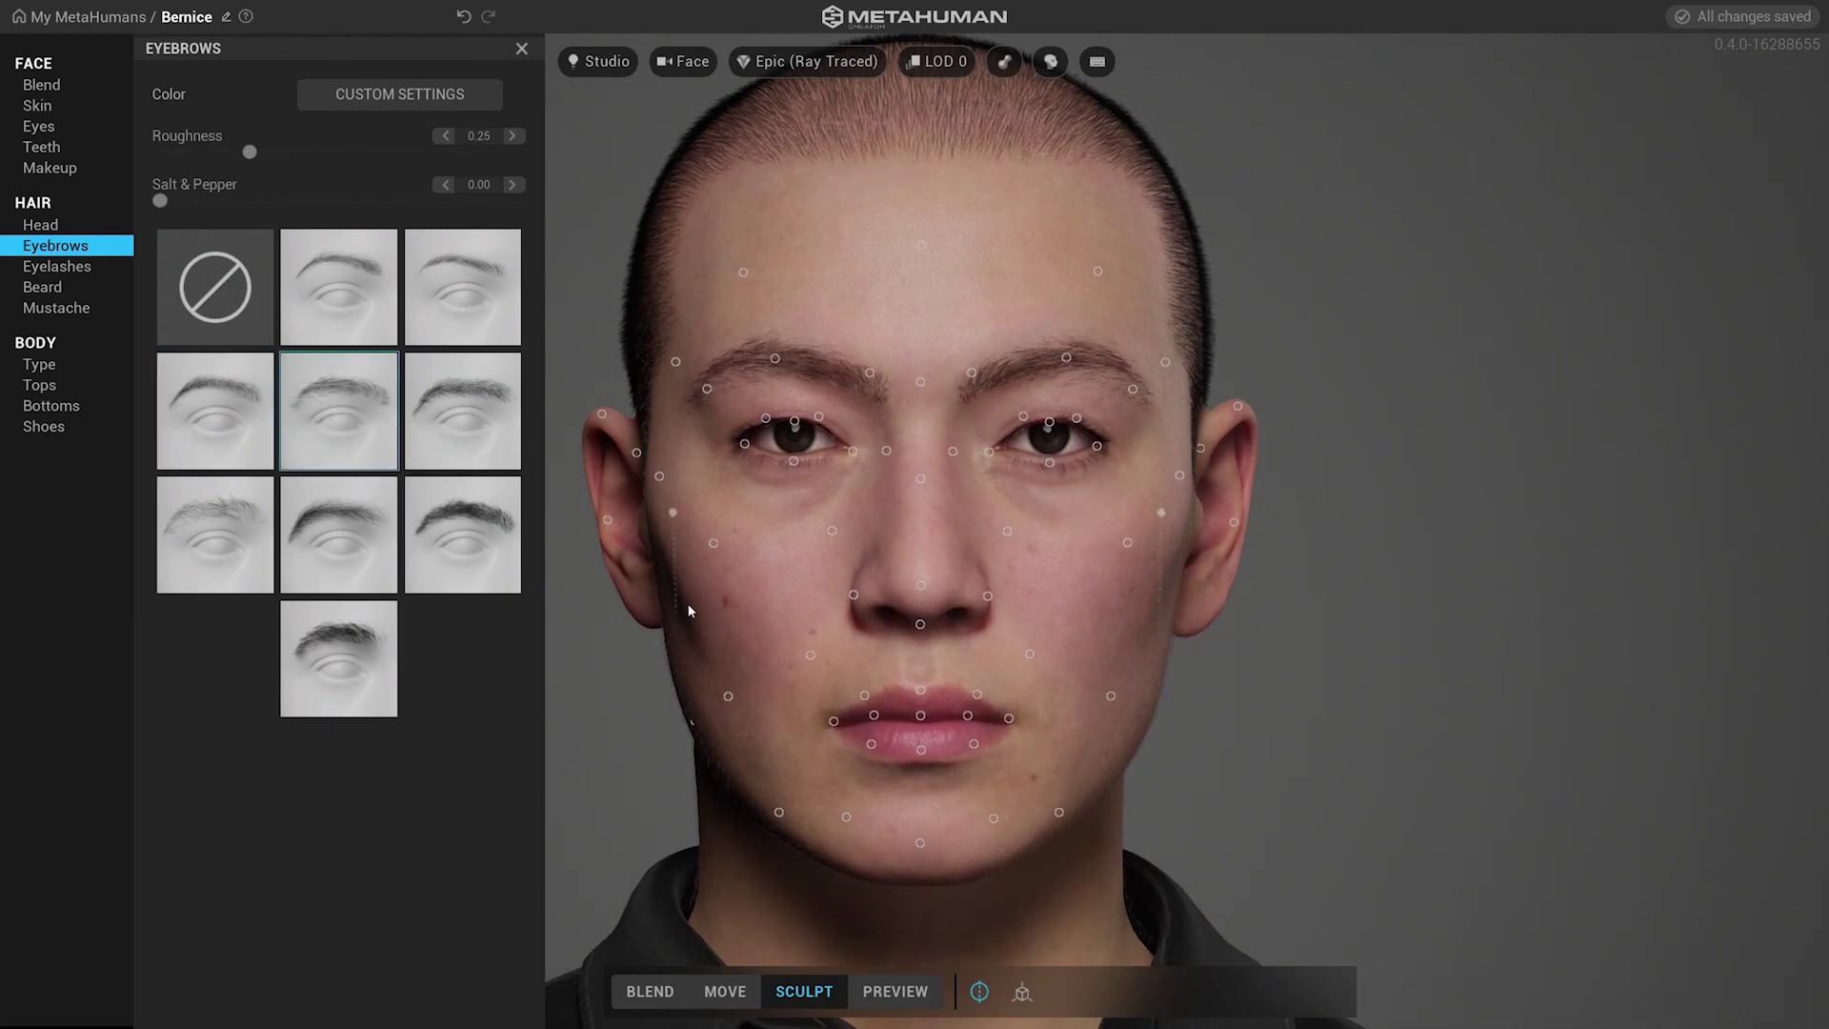
left_click_drag(861, 584, 1172, 592)
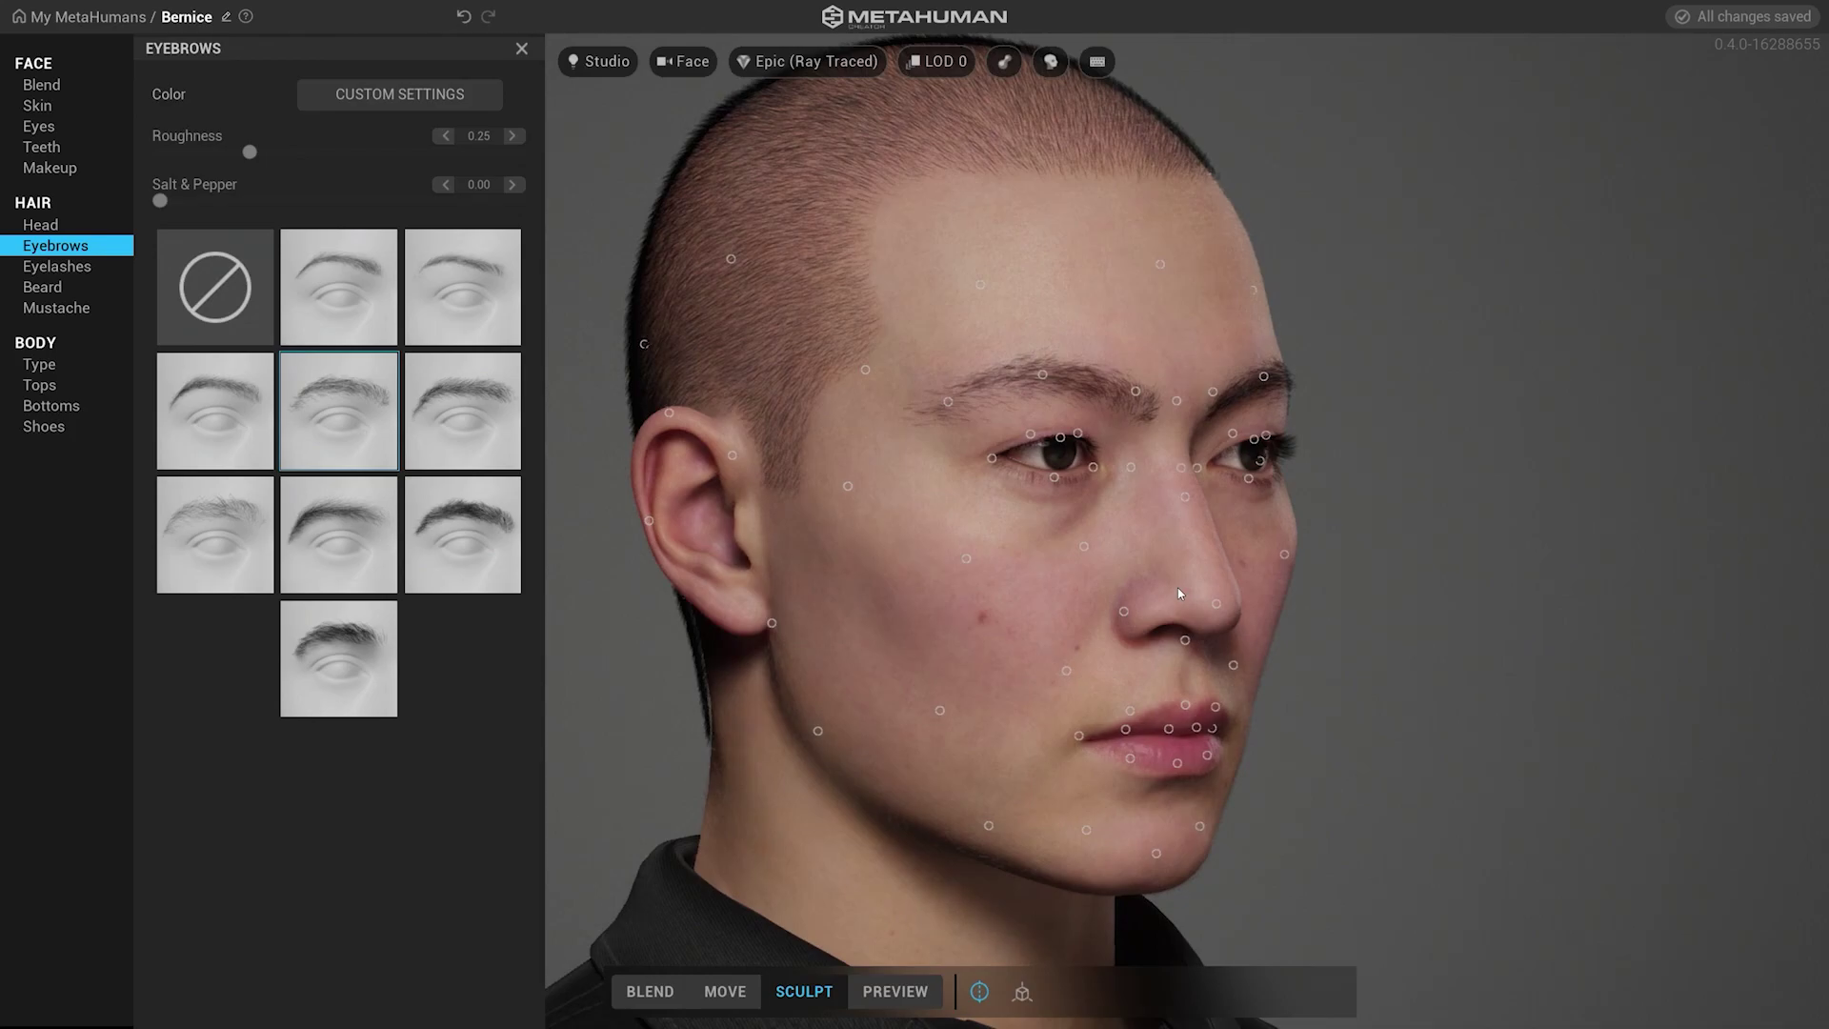
left_click(443, 440)
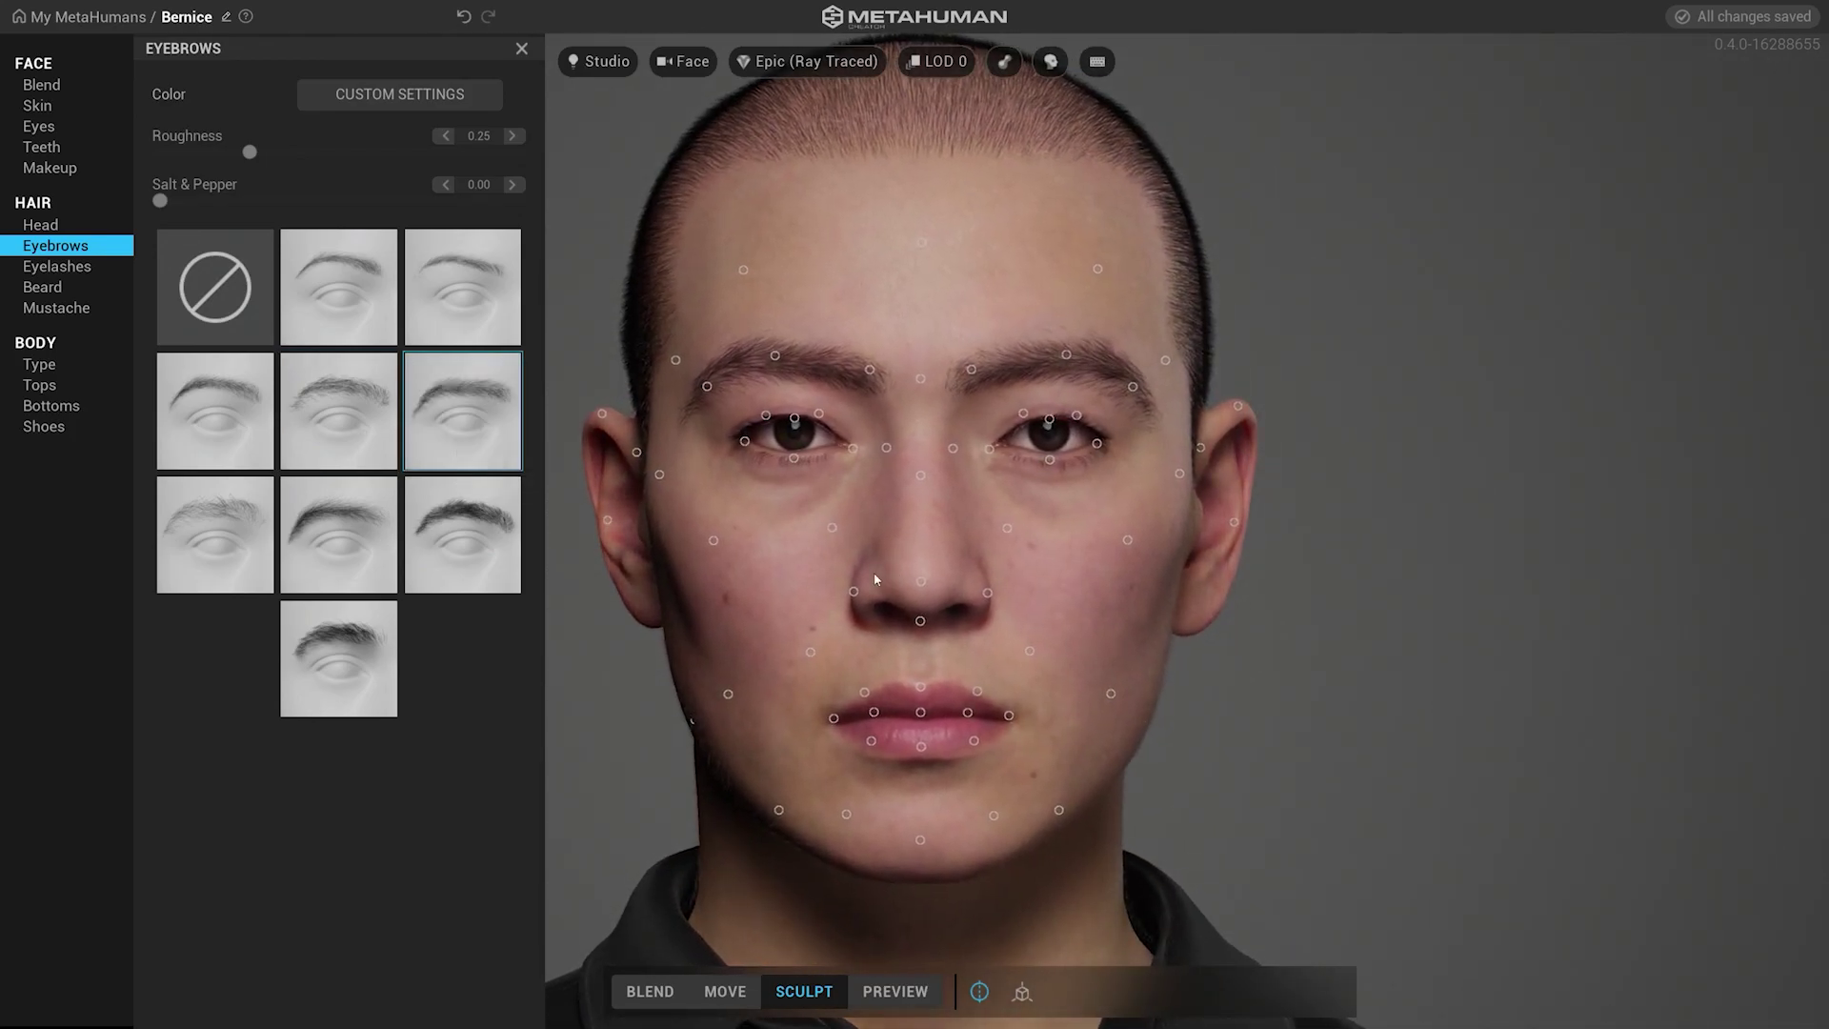
left_click(323, 535)
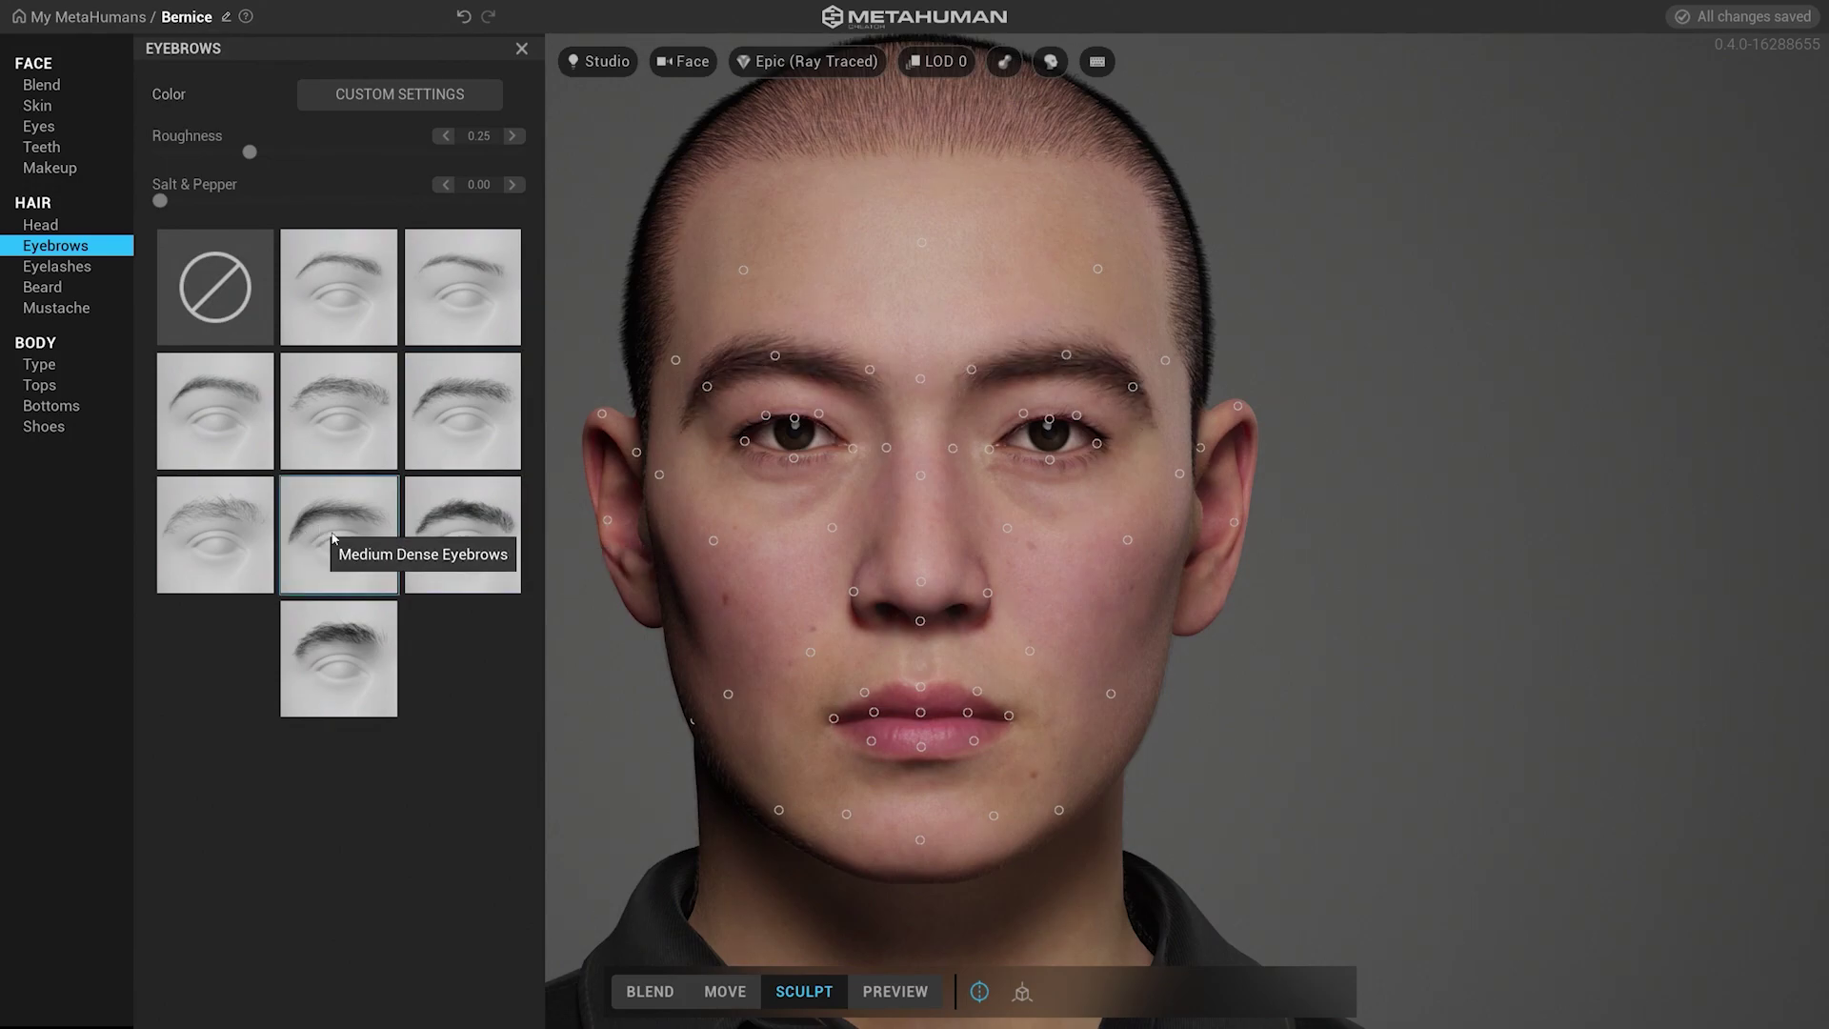
left_click(234, 533)
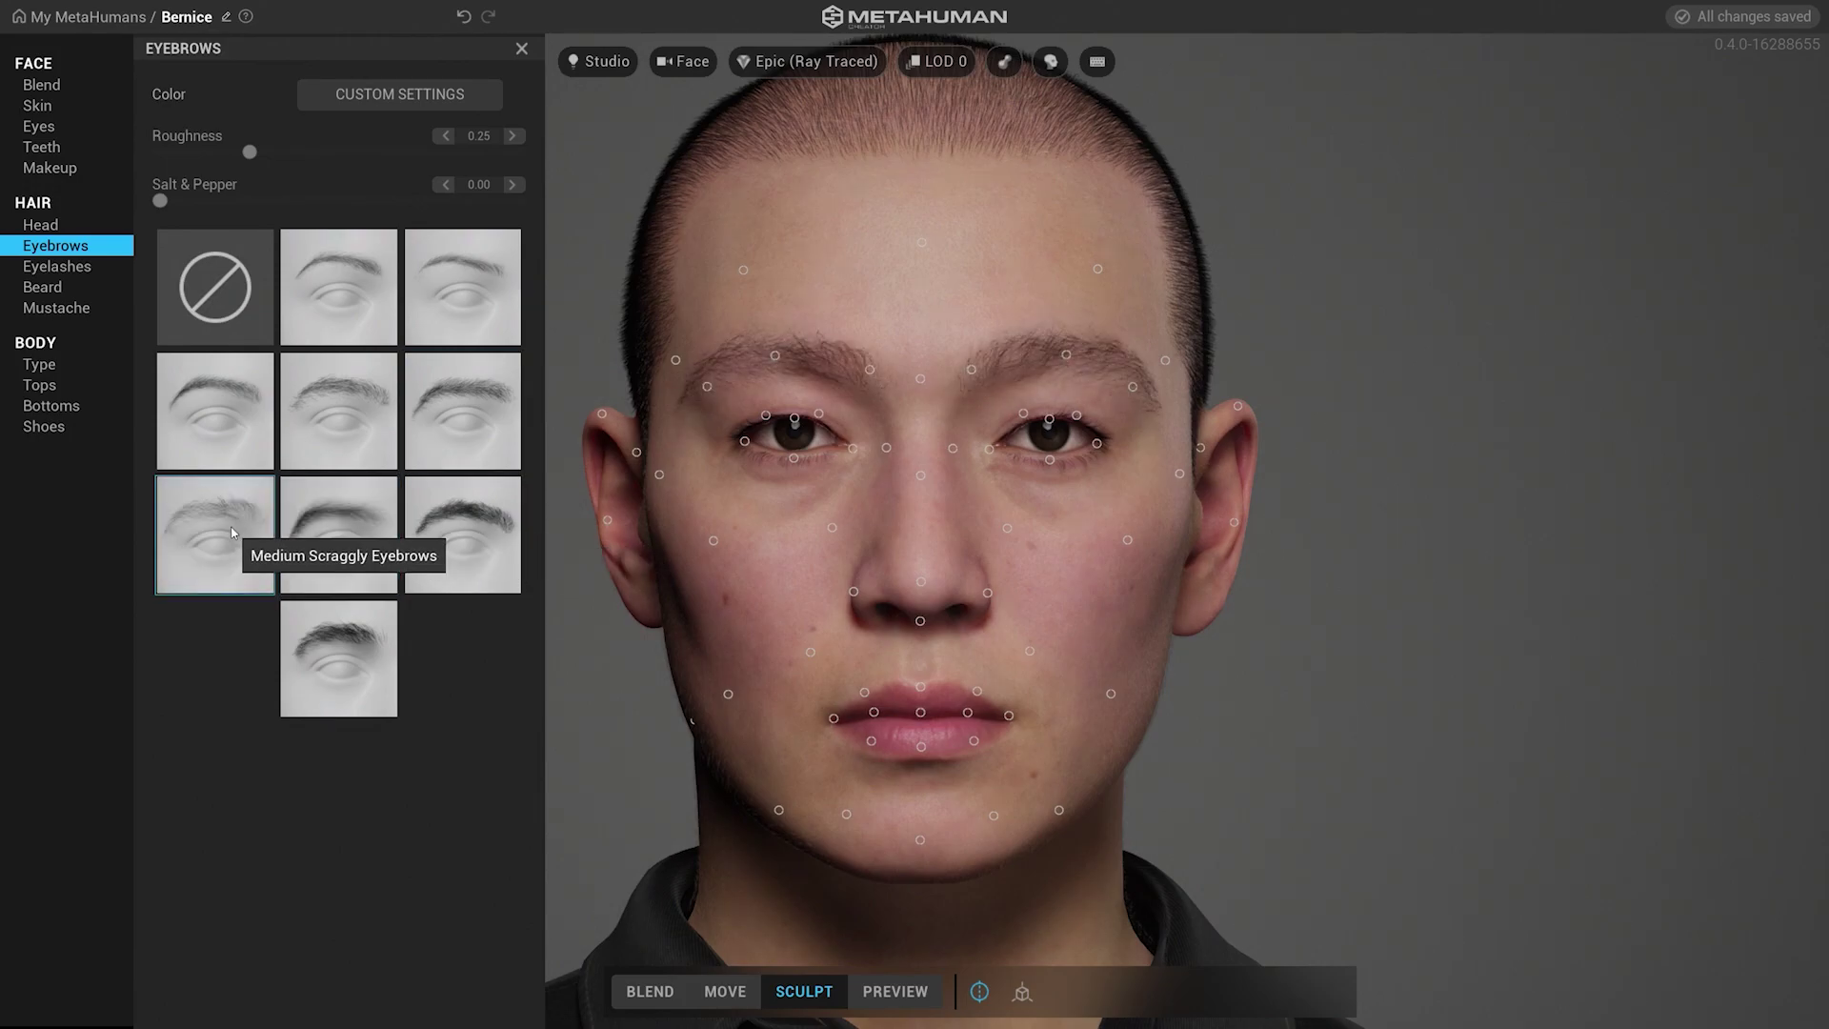
mouse_move(763, 529)
left_mouse_down()
mouse_move(1423, 537)
mouse_move(747, 531)
left_mouse_up()
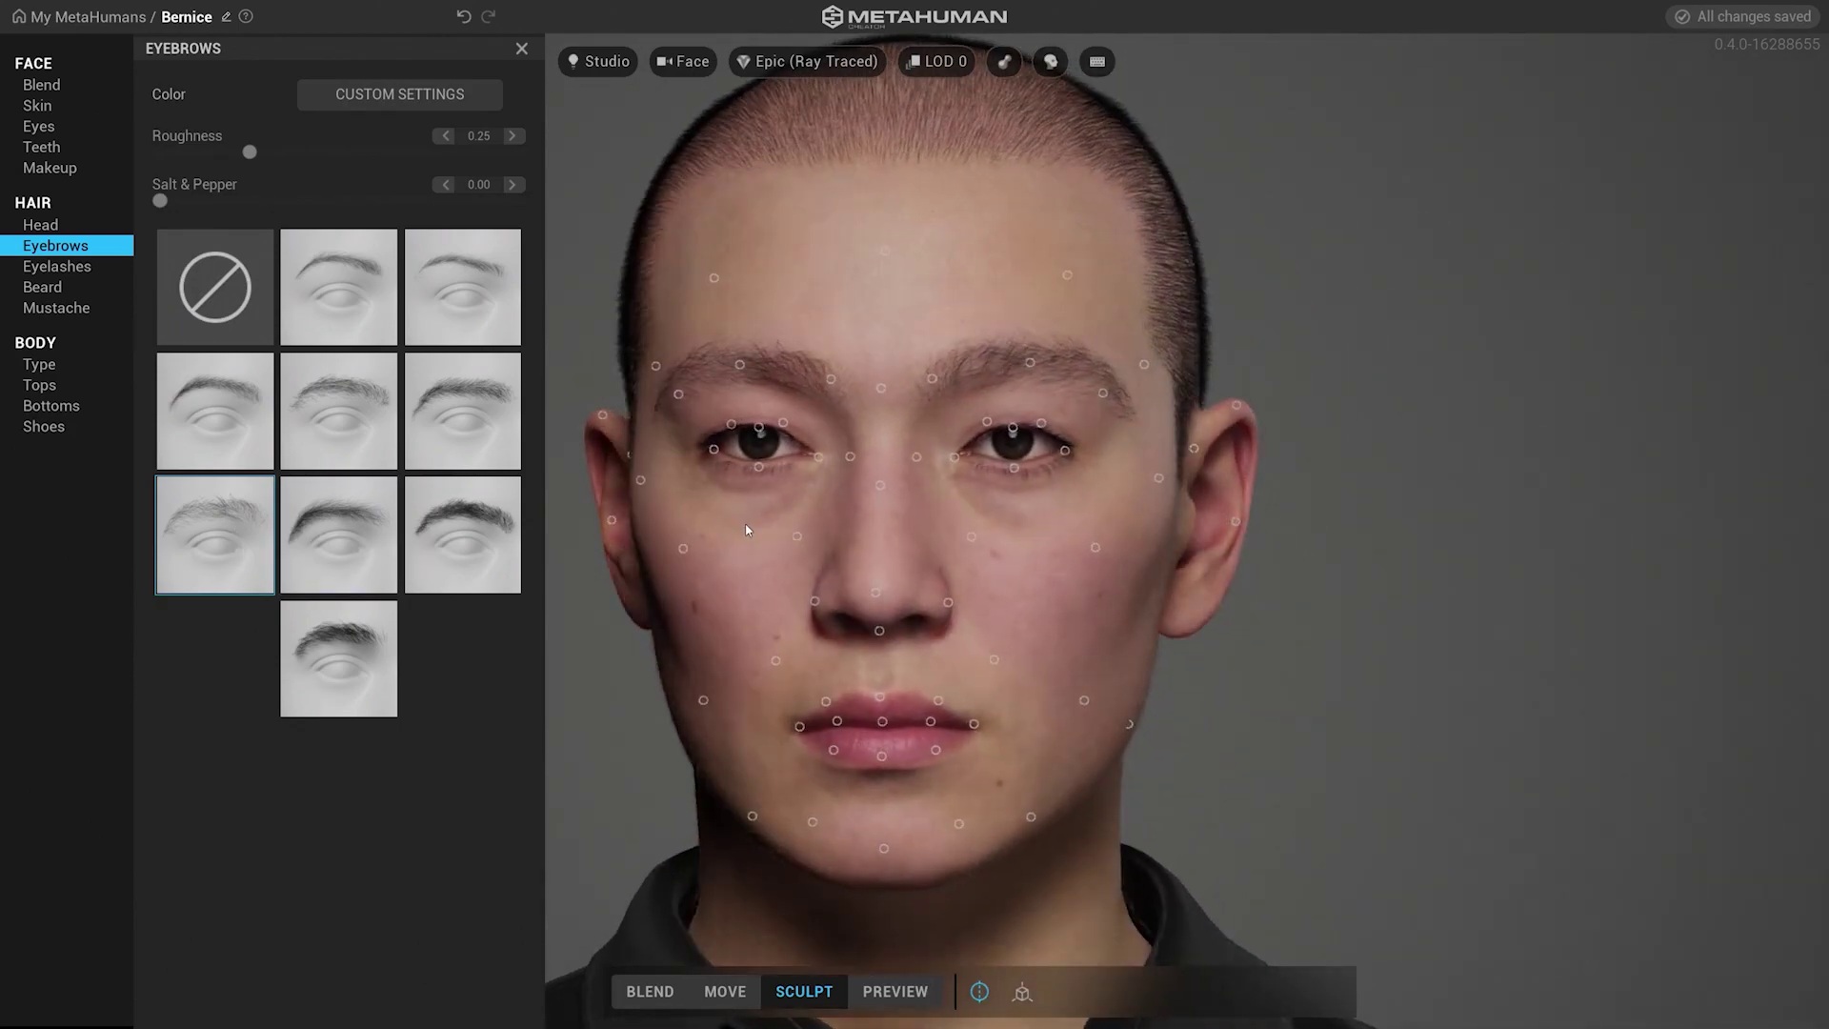
left_click(477, 539)
left_click(329, 646)
left_click(466, 420)
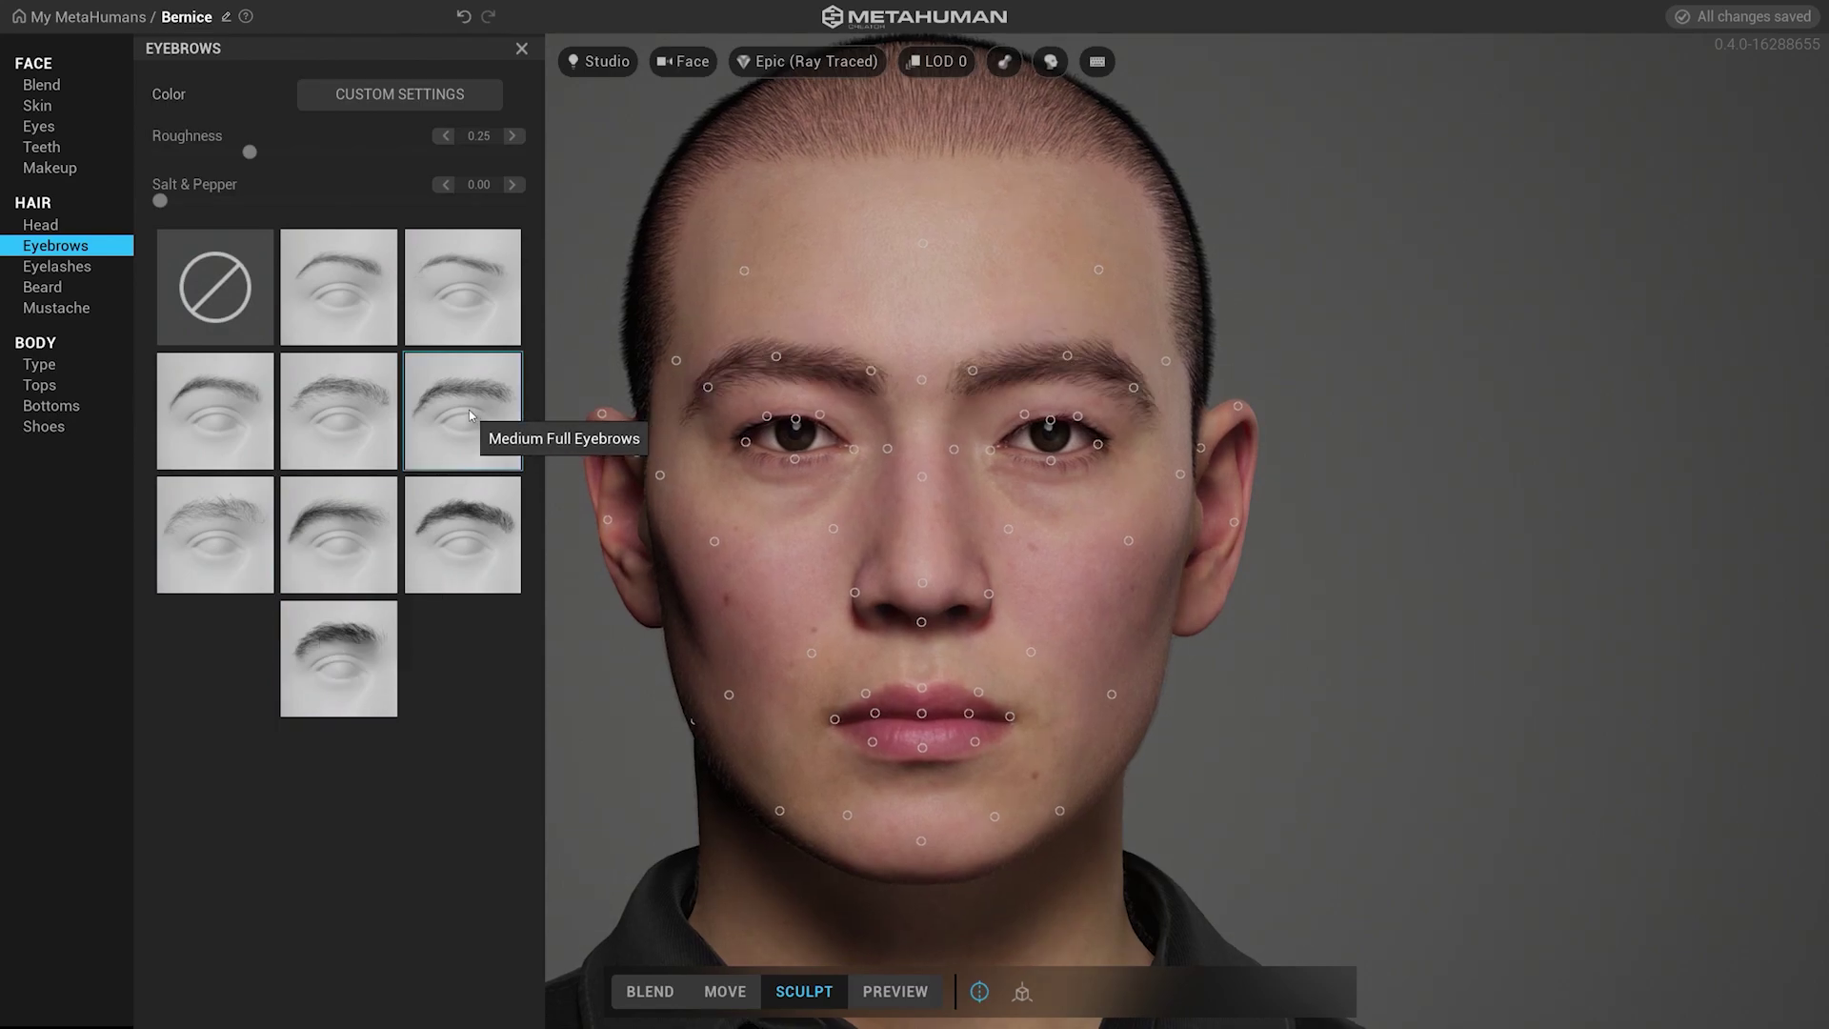
left_click(896, 990)
left_click(521, 48)
Return to Sculpt mode, reshape the lower cheeks, and pull the mouth corners outward
left_click(803, 991)
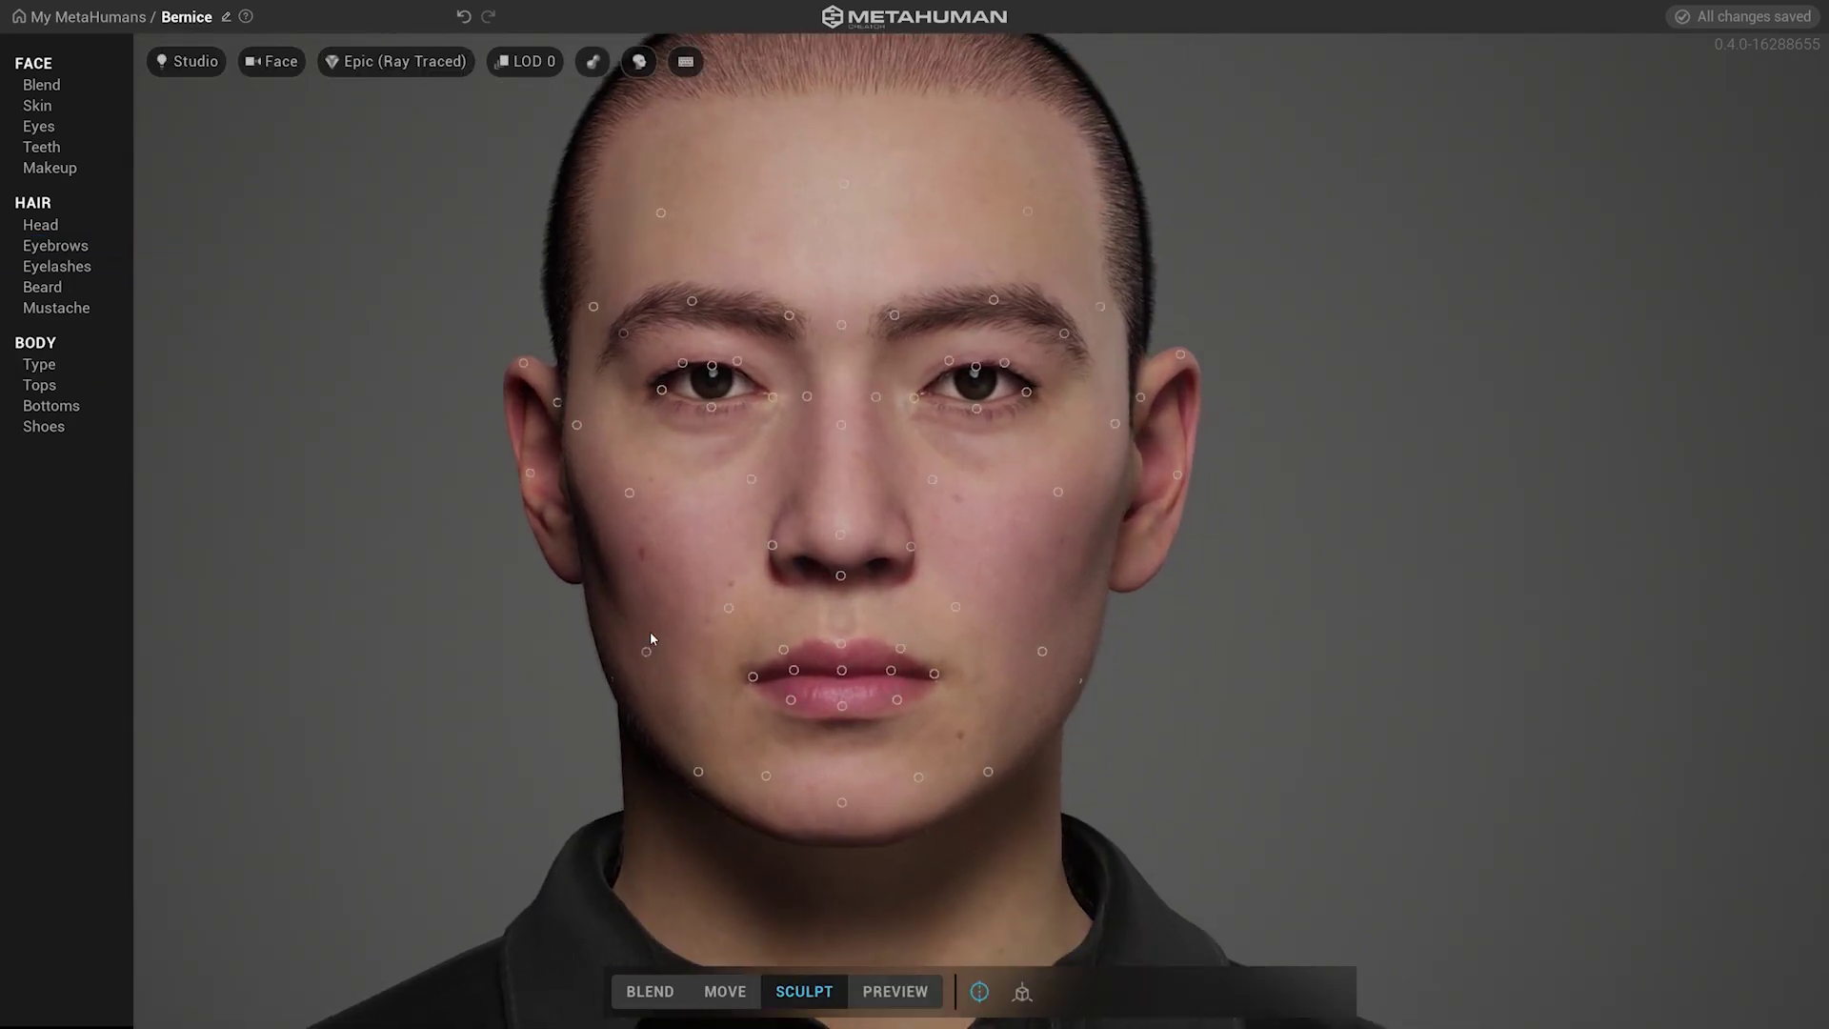
left_click_drag(659, 629, 1408, 629)
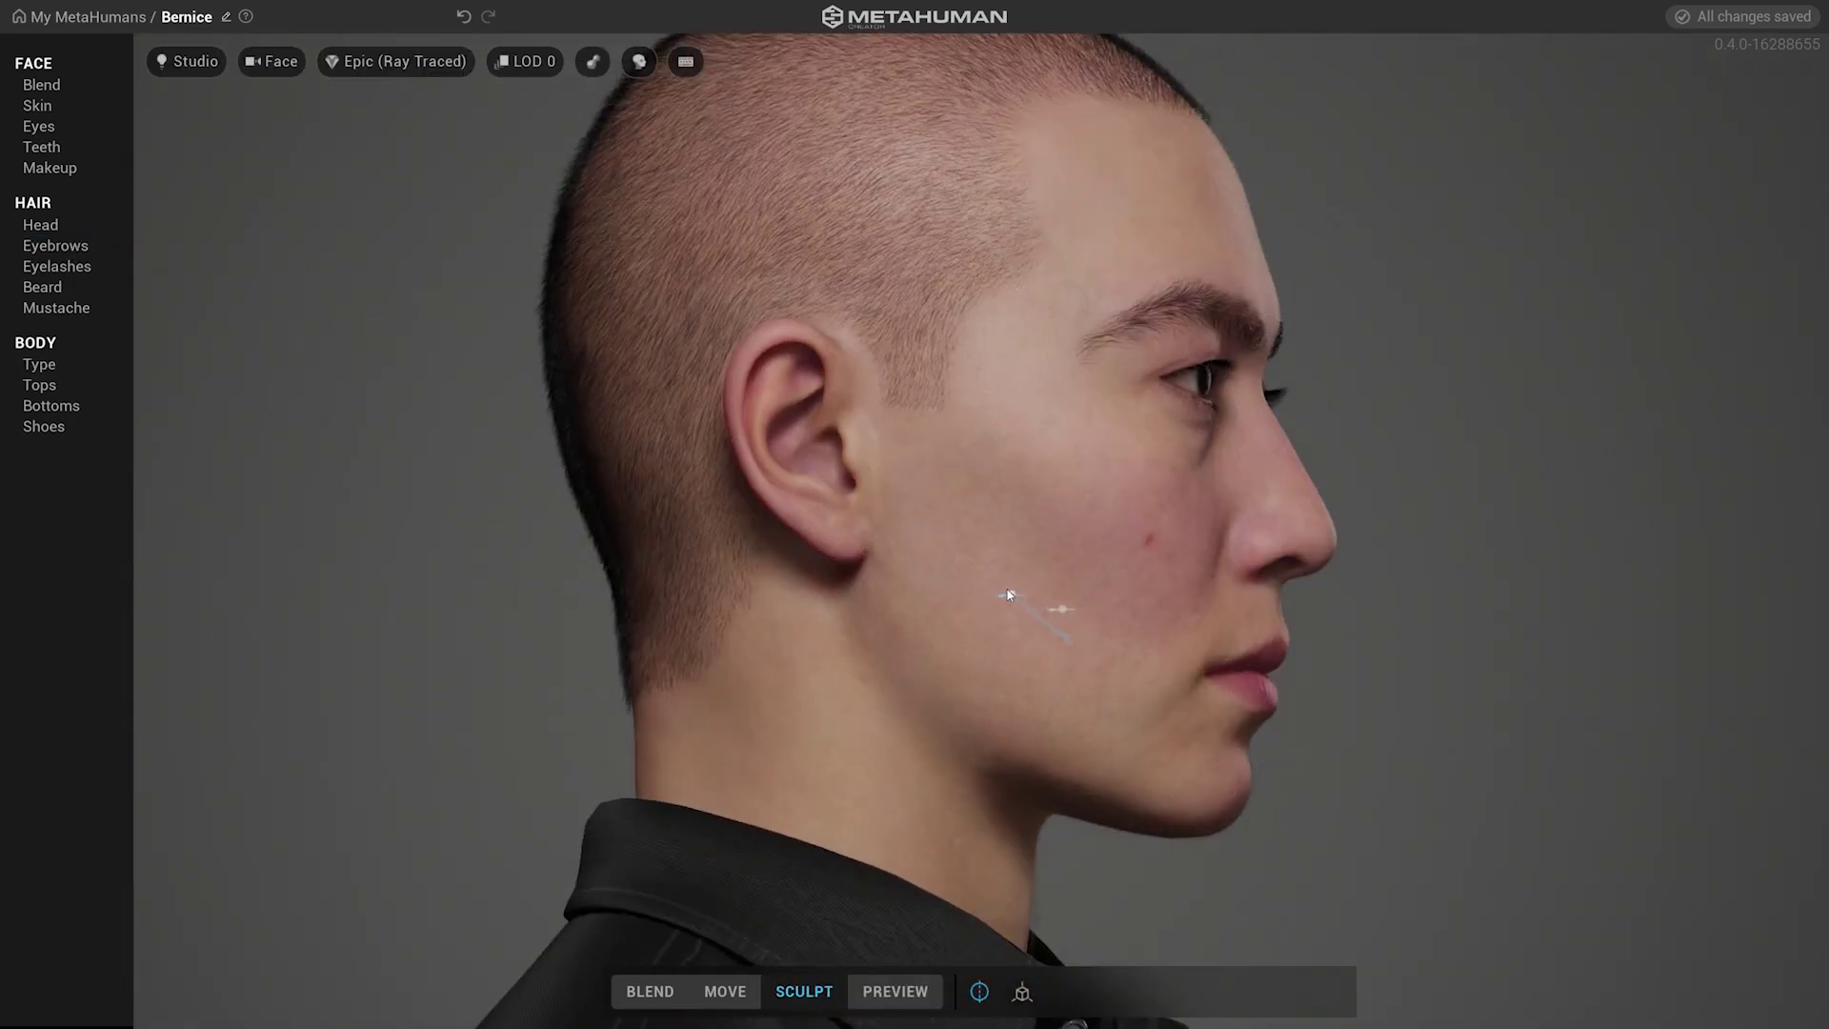
left_click_drag(1276, 659, 555, 680)
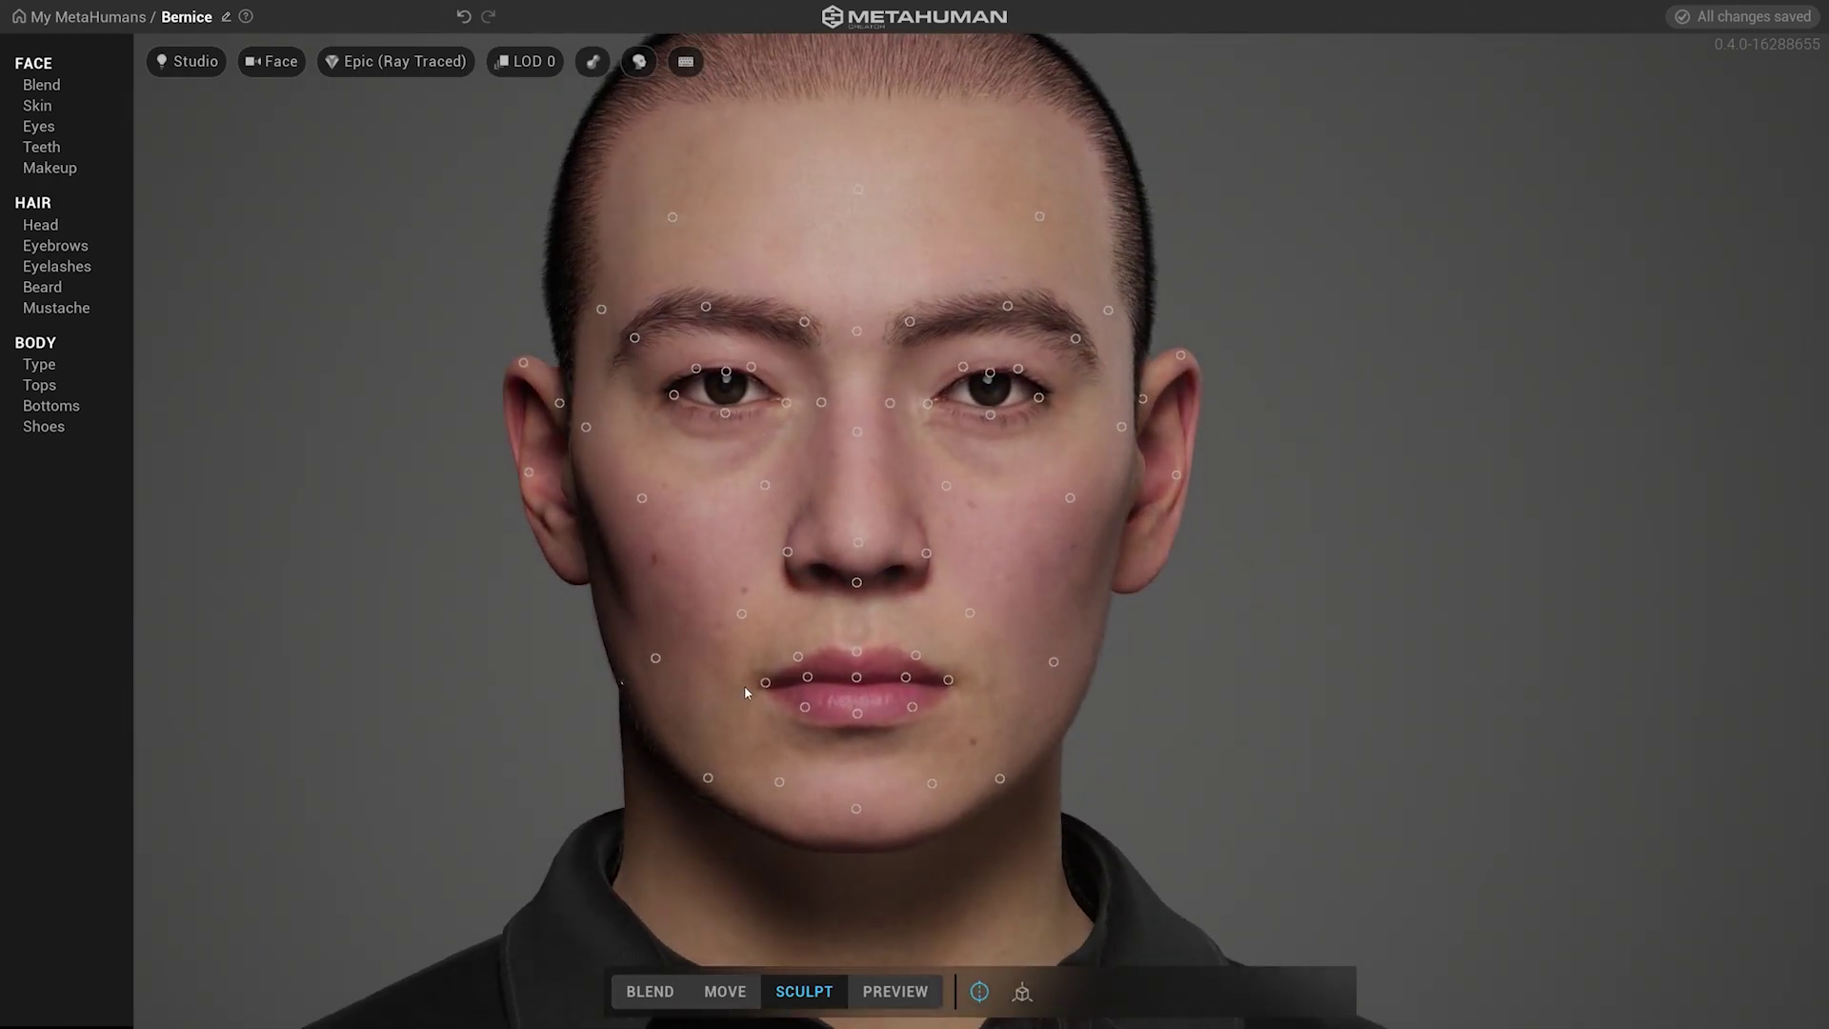
mouse_move(766, 686)
left_mouse_down()
mouse_move(768, 703)
mouse_move(720, 709)
mouse_move(728, 690)
left_mouse_up()
Sculpt the upper lip and mouth line in side and three-quarter views
left_click_drag(857, 718, 276, 728)
mouse_move(497, 684)
left_mouse_down()
mouse_move(432, 659)
mouse_move(454, 681)
left_mouse_up()
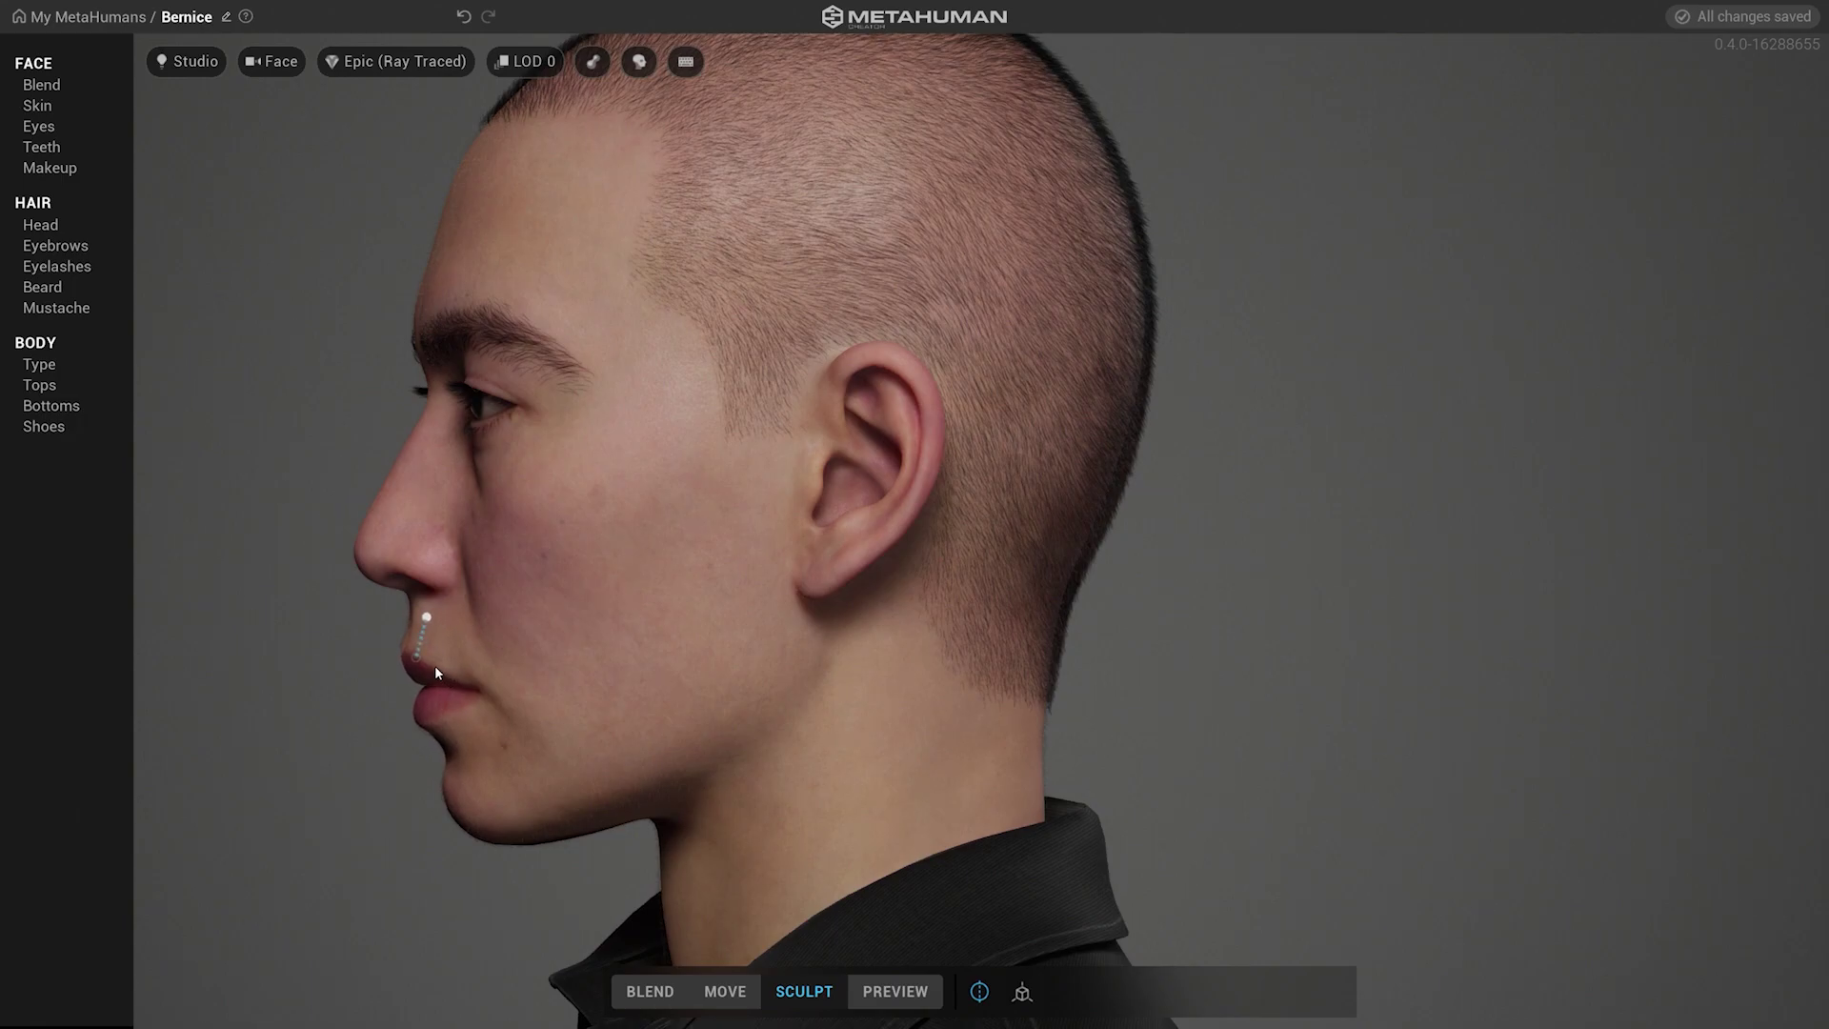
left_click_drag(419, 668, 410, 670)
left_click_drag(515, 705, 724, 719)
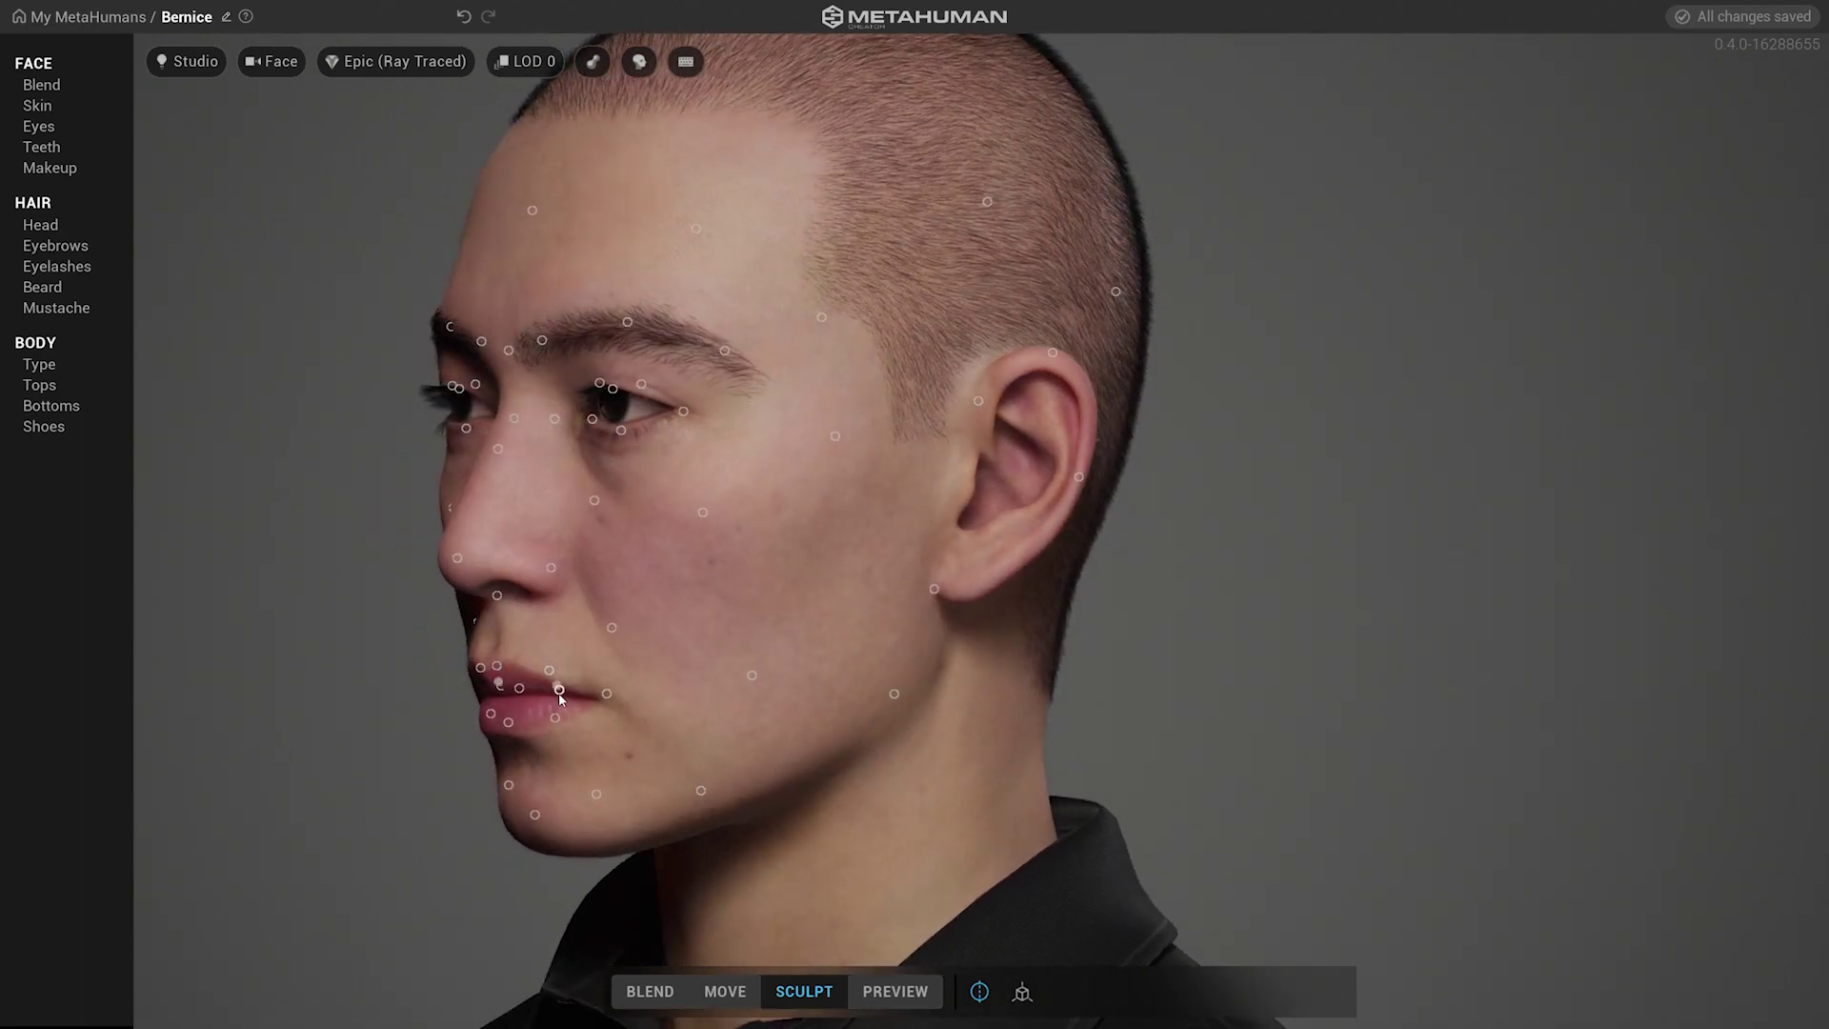
mouse_move(544, 696)
left_mouse_down()
mouse_move(521, 700)
mouse_move(535, 718)
mouse_move(1037, 708)
mouse_move(953, 694)
left_mouse_up()
Refine the jawline, jaw corners, mouth and chin in side profile, undoing one unwanted sculpt change
mouse_move(929, 788)
left_mouse_down()
mouse_move(920, 825)
mouse_move(925, 807)
left_mouse_up()
left_click_drag(918, 743, 1587, 738)
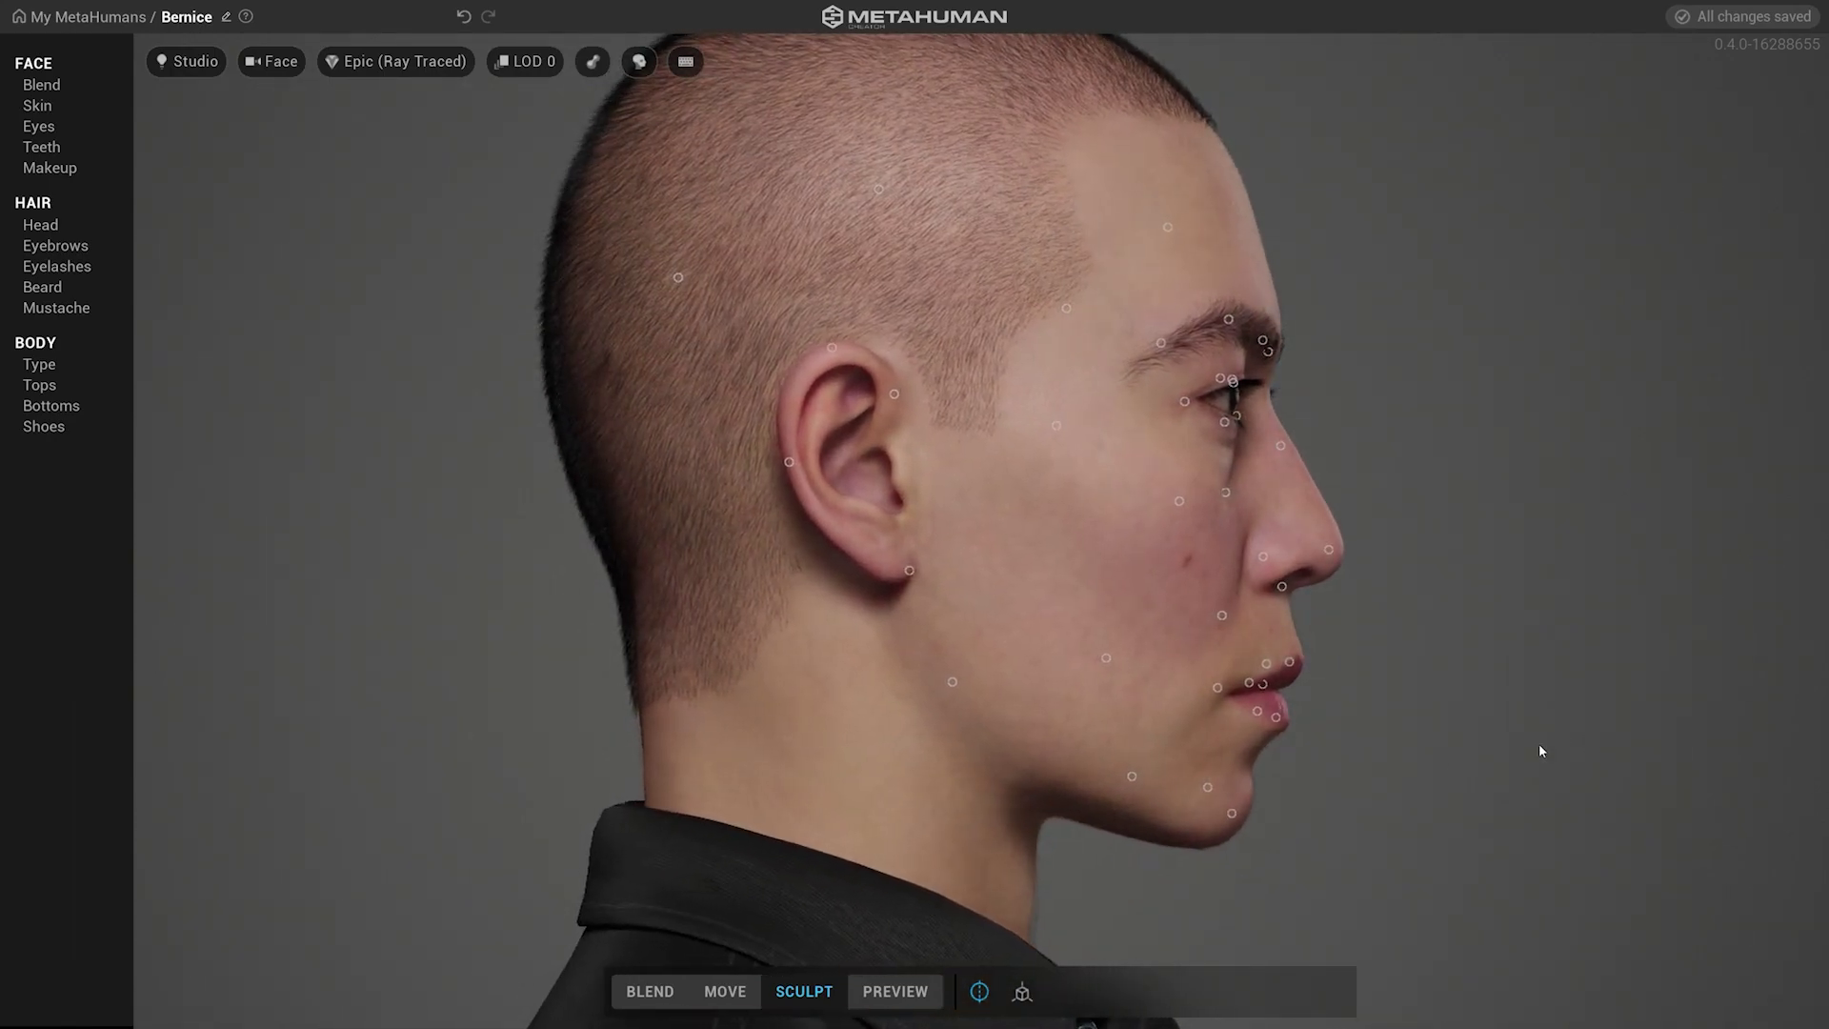
left_click_drag(1134, 777, 1162, 787)
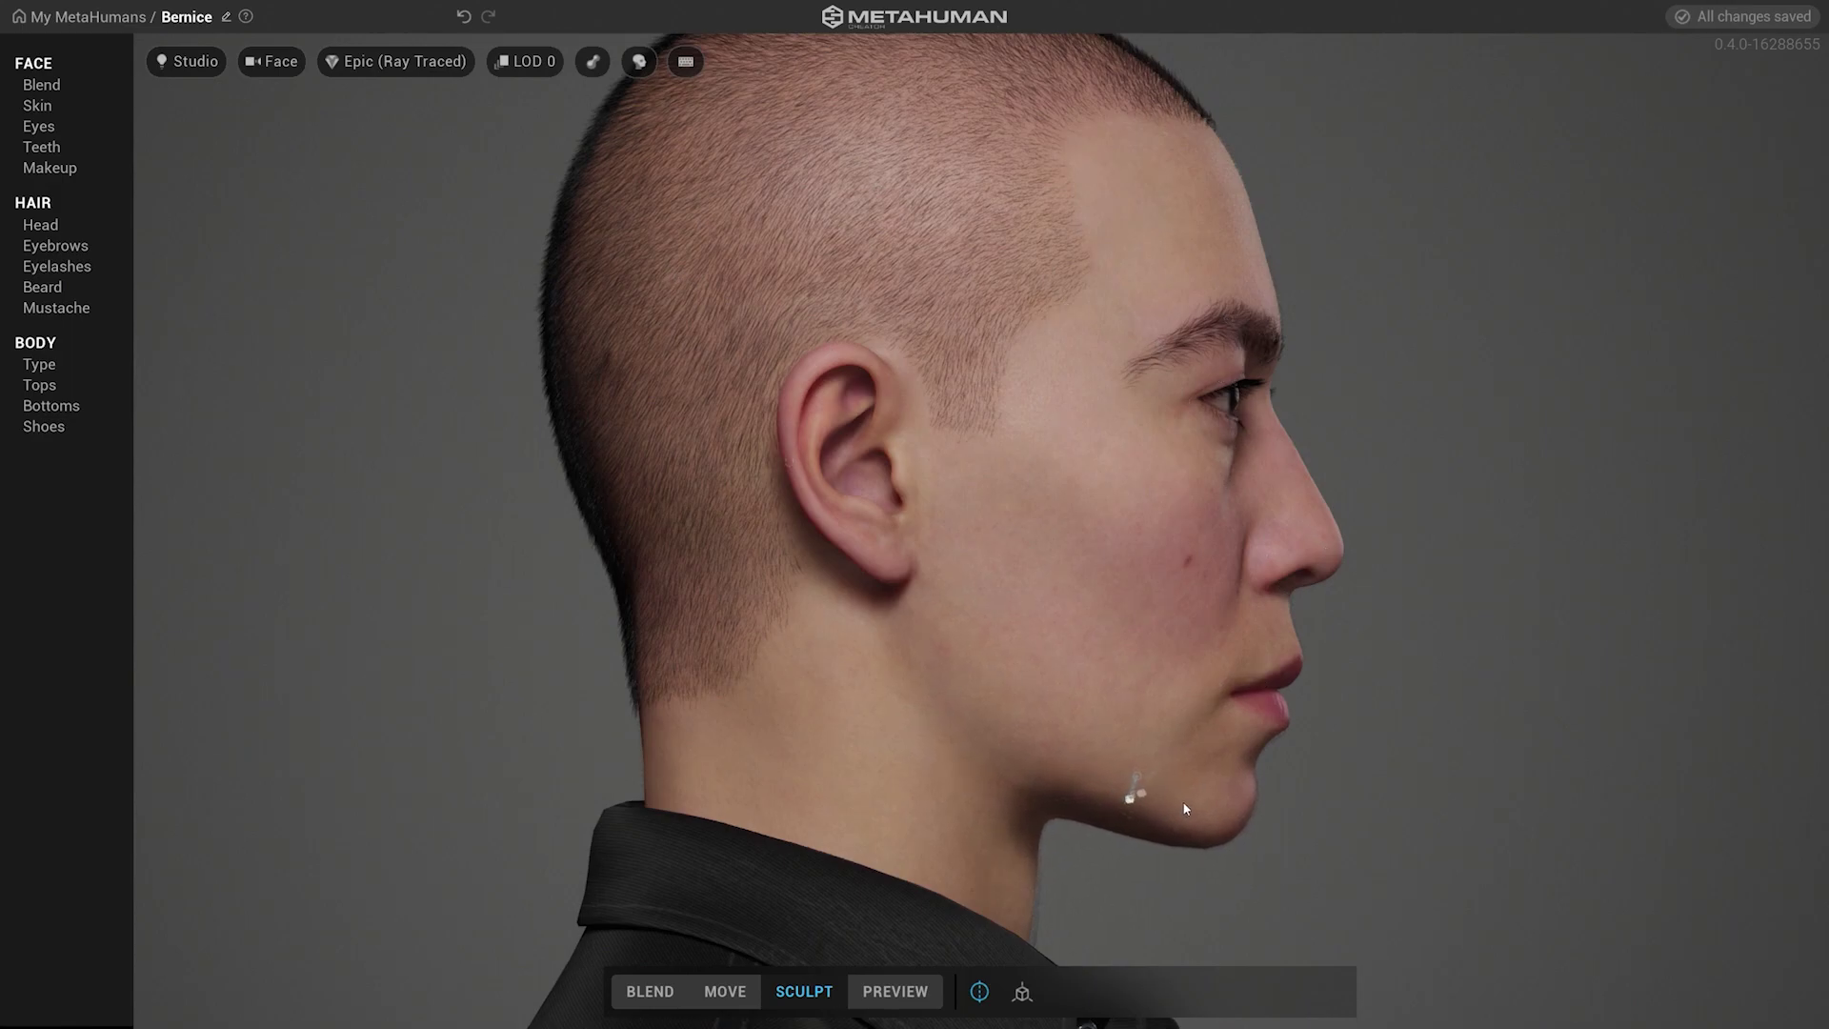
middle_click_drag(1329, 778, 1071, 776)
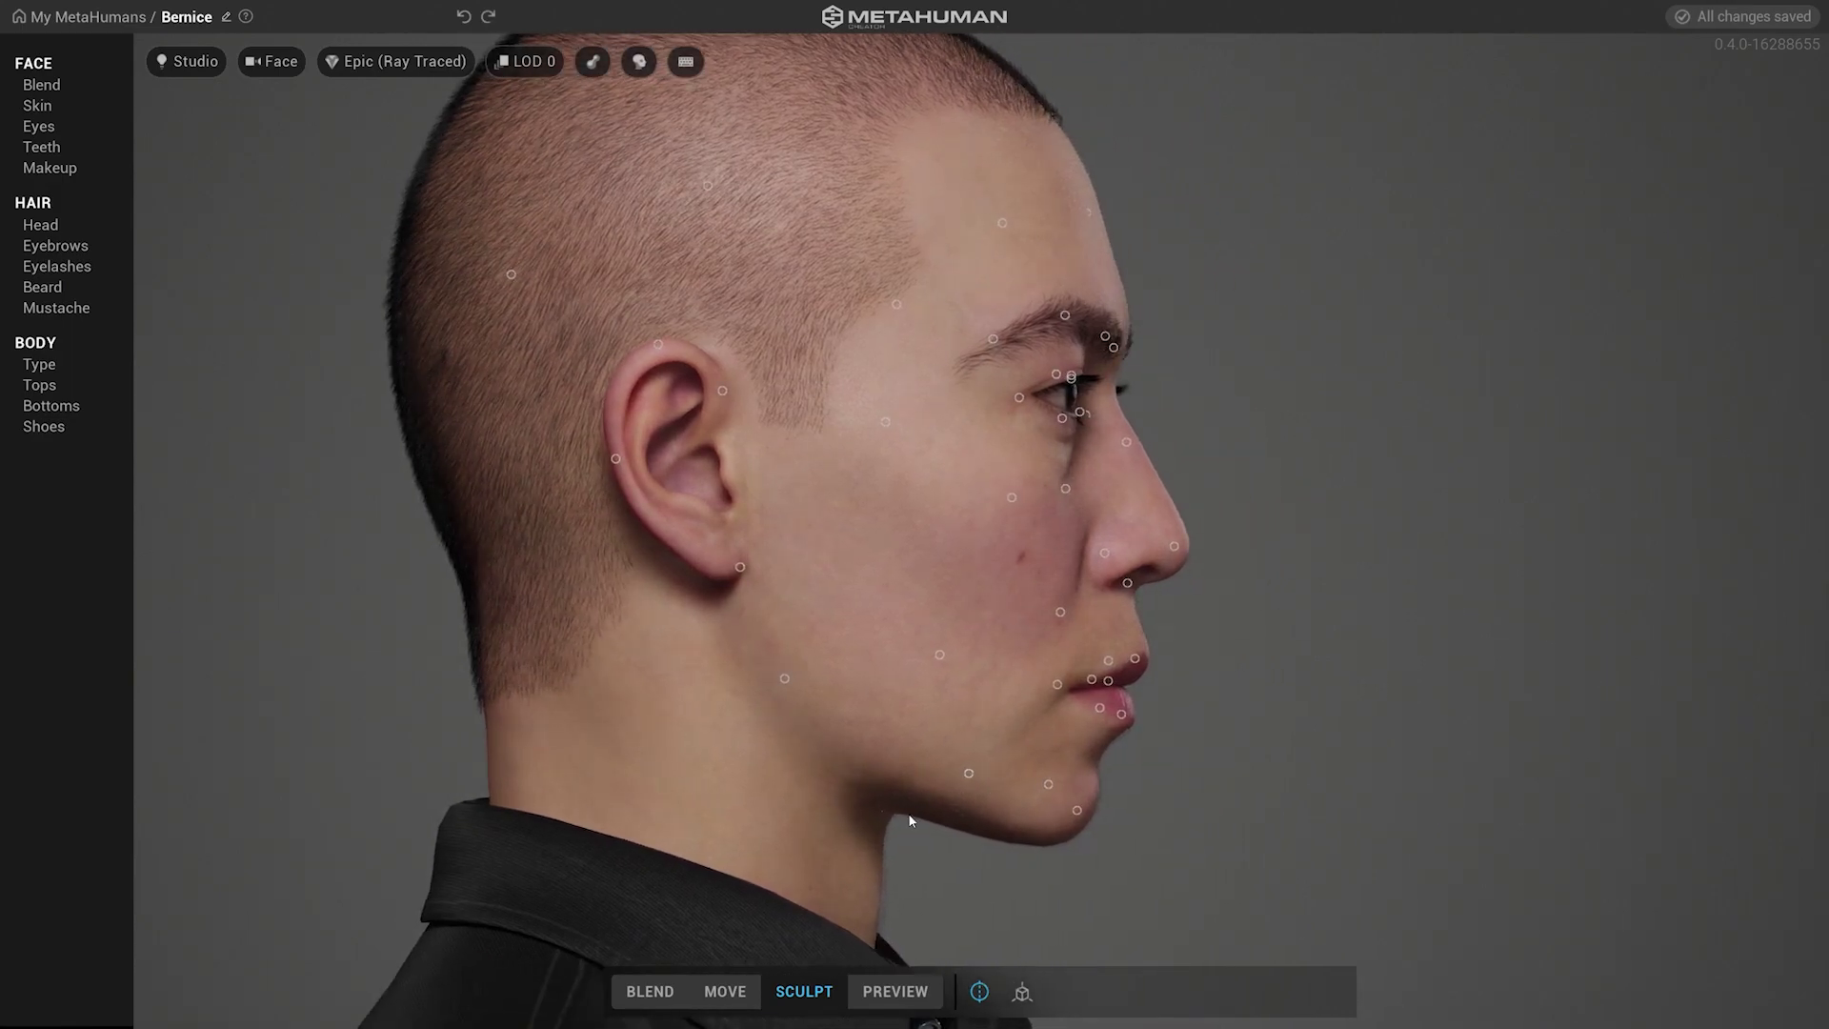
key("ctrl+z")
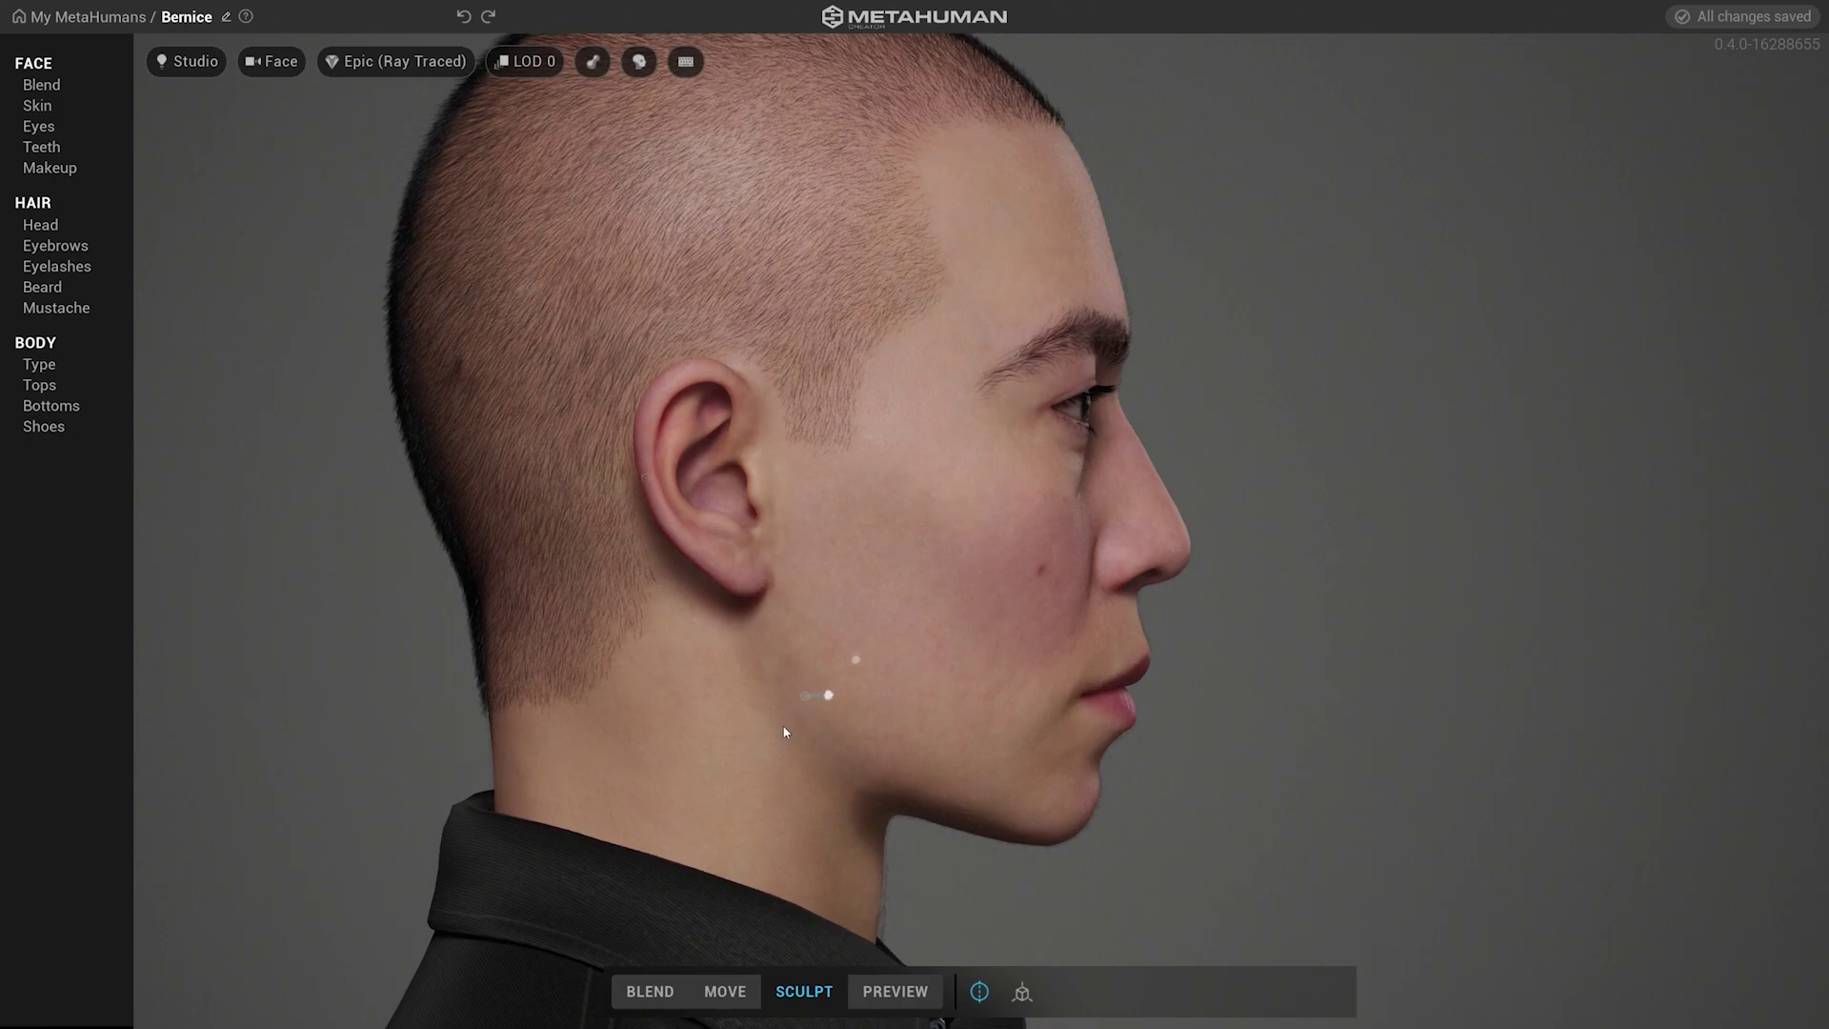
left_click_drag(787, 720, 817, 694)
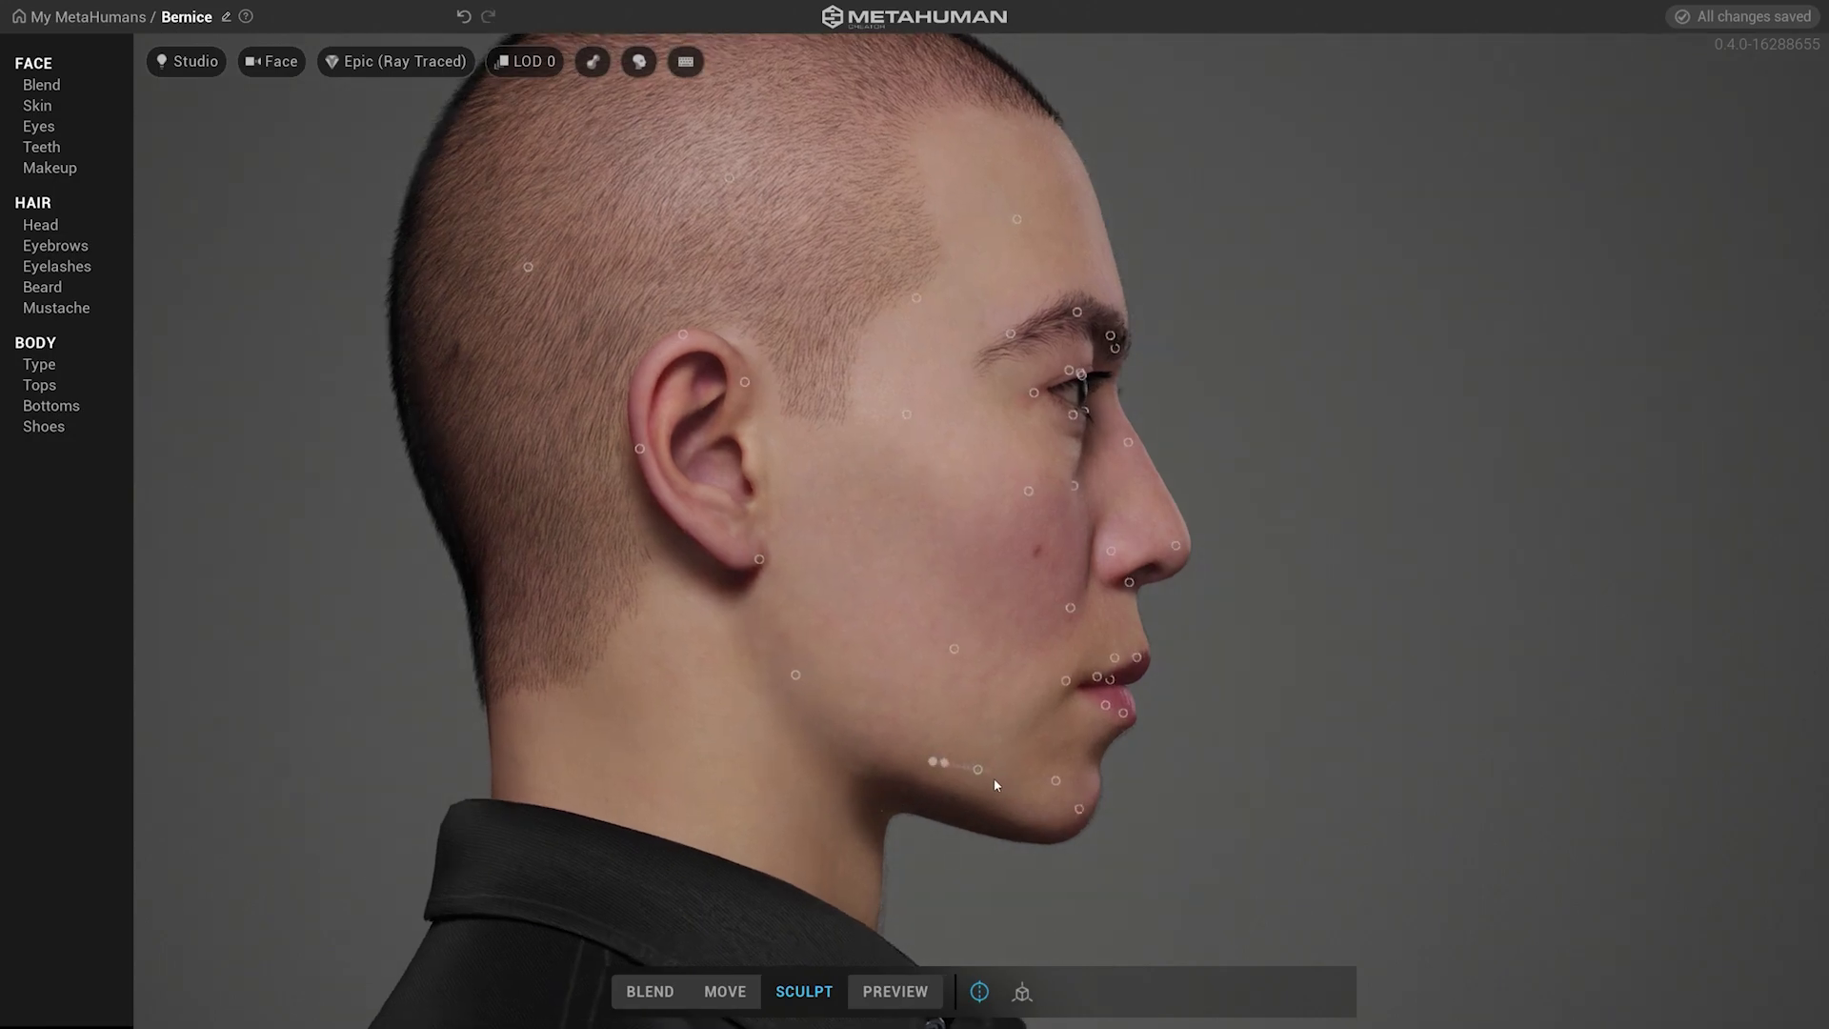
left_click_drag(1091, 695, 1053, 691)
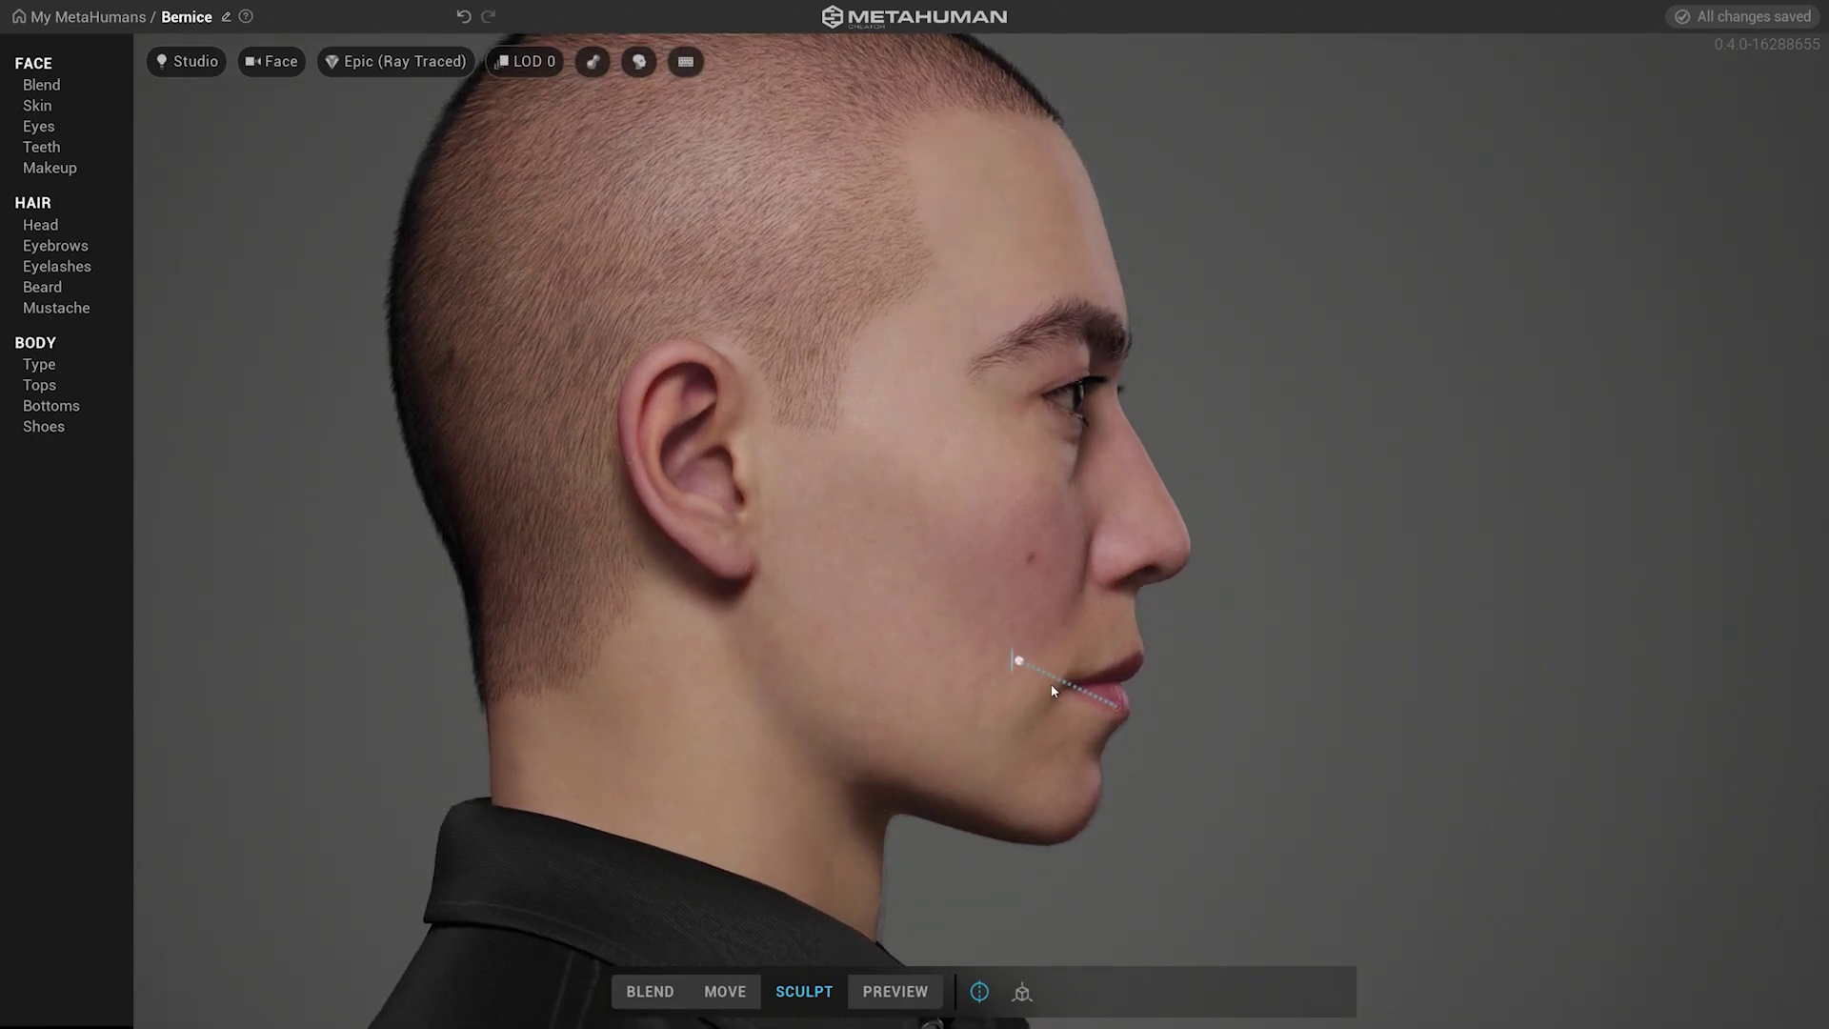
left_click_drag(1060, 787, 1096, 779)
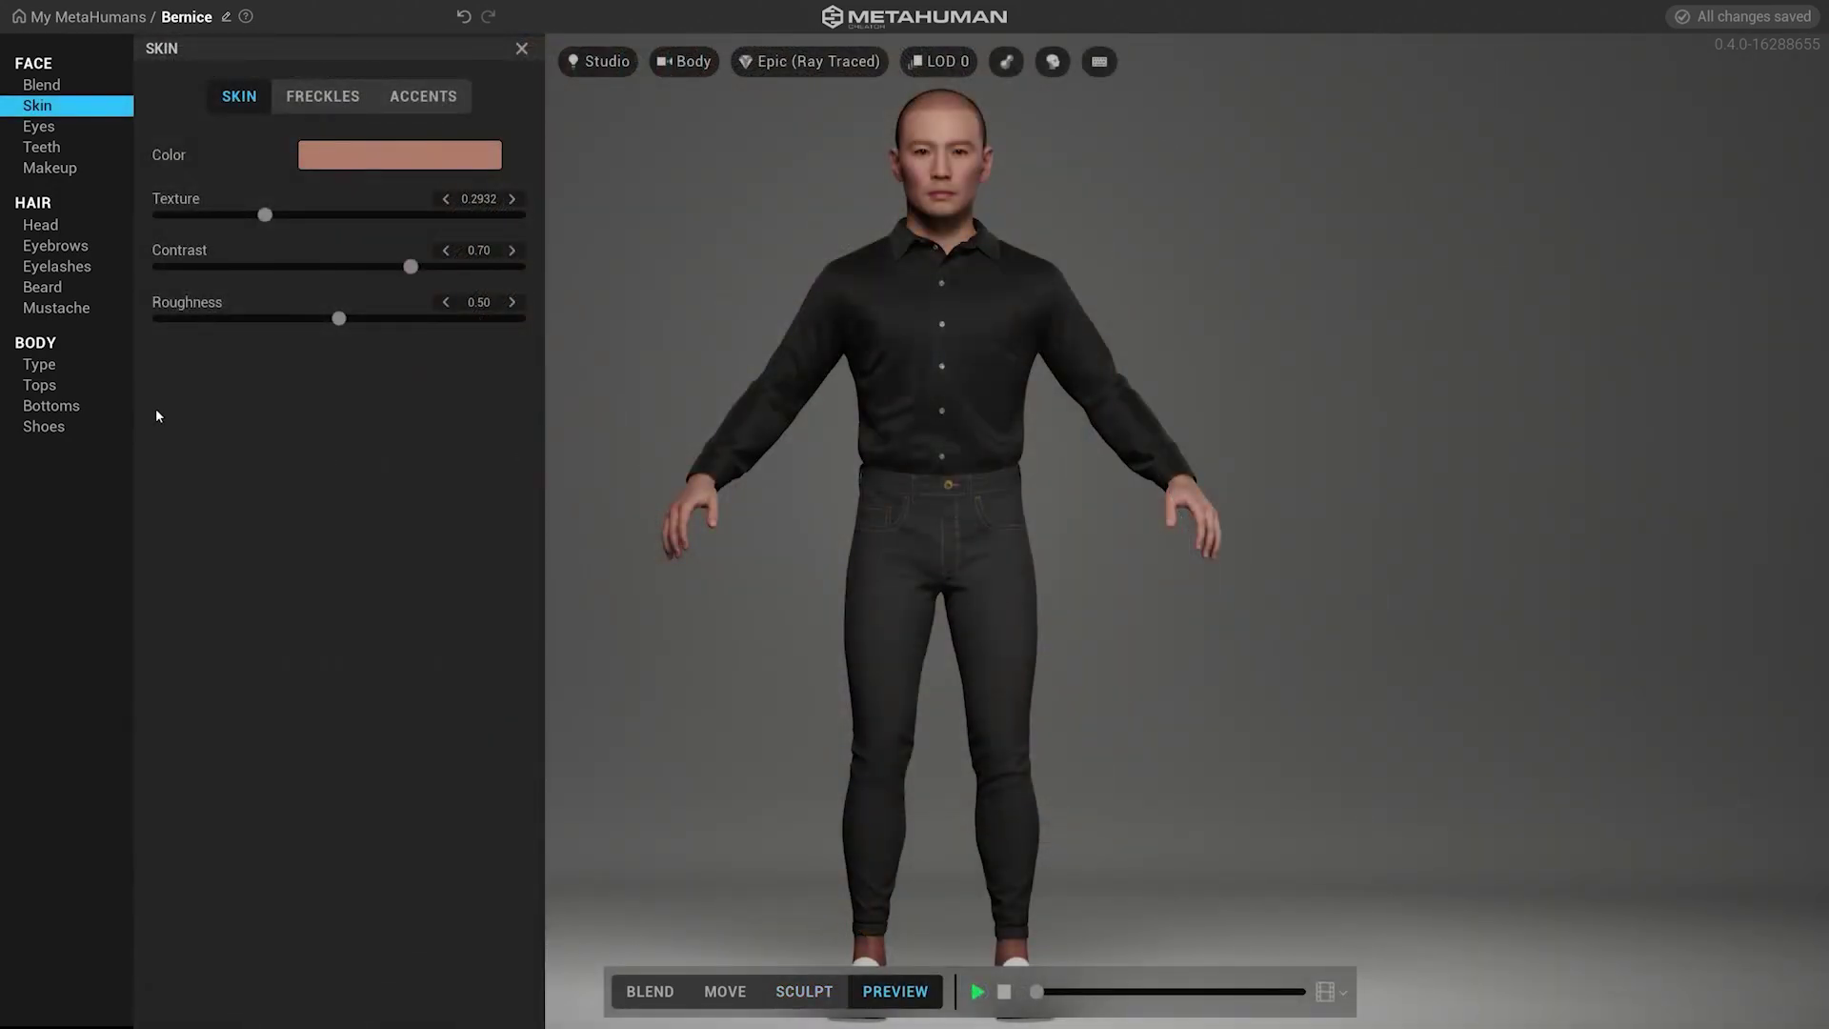
Try the Jeans on the full body, then switch the bottoms to the cuffed pants with knee seams
left_click(72, 402)
left_click(459, 257)
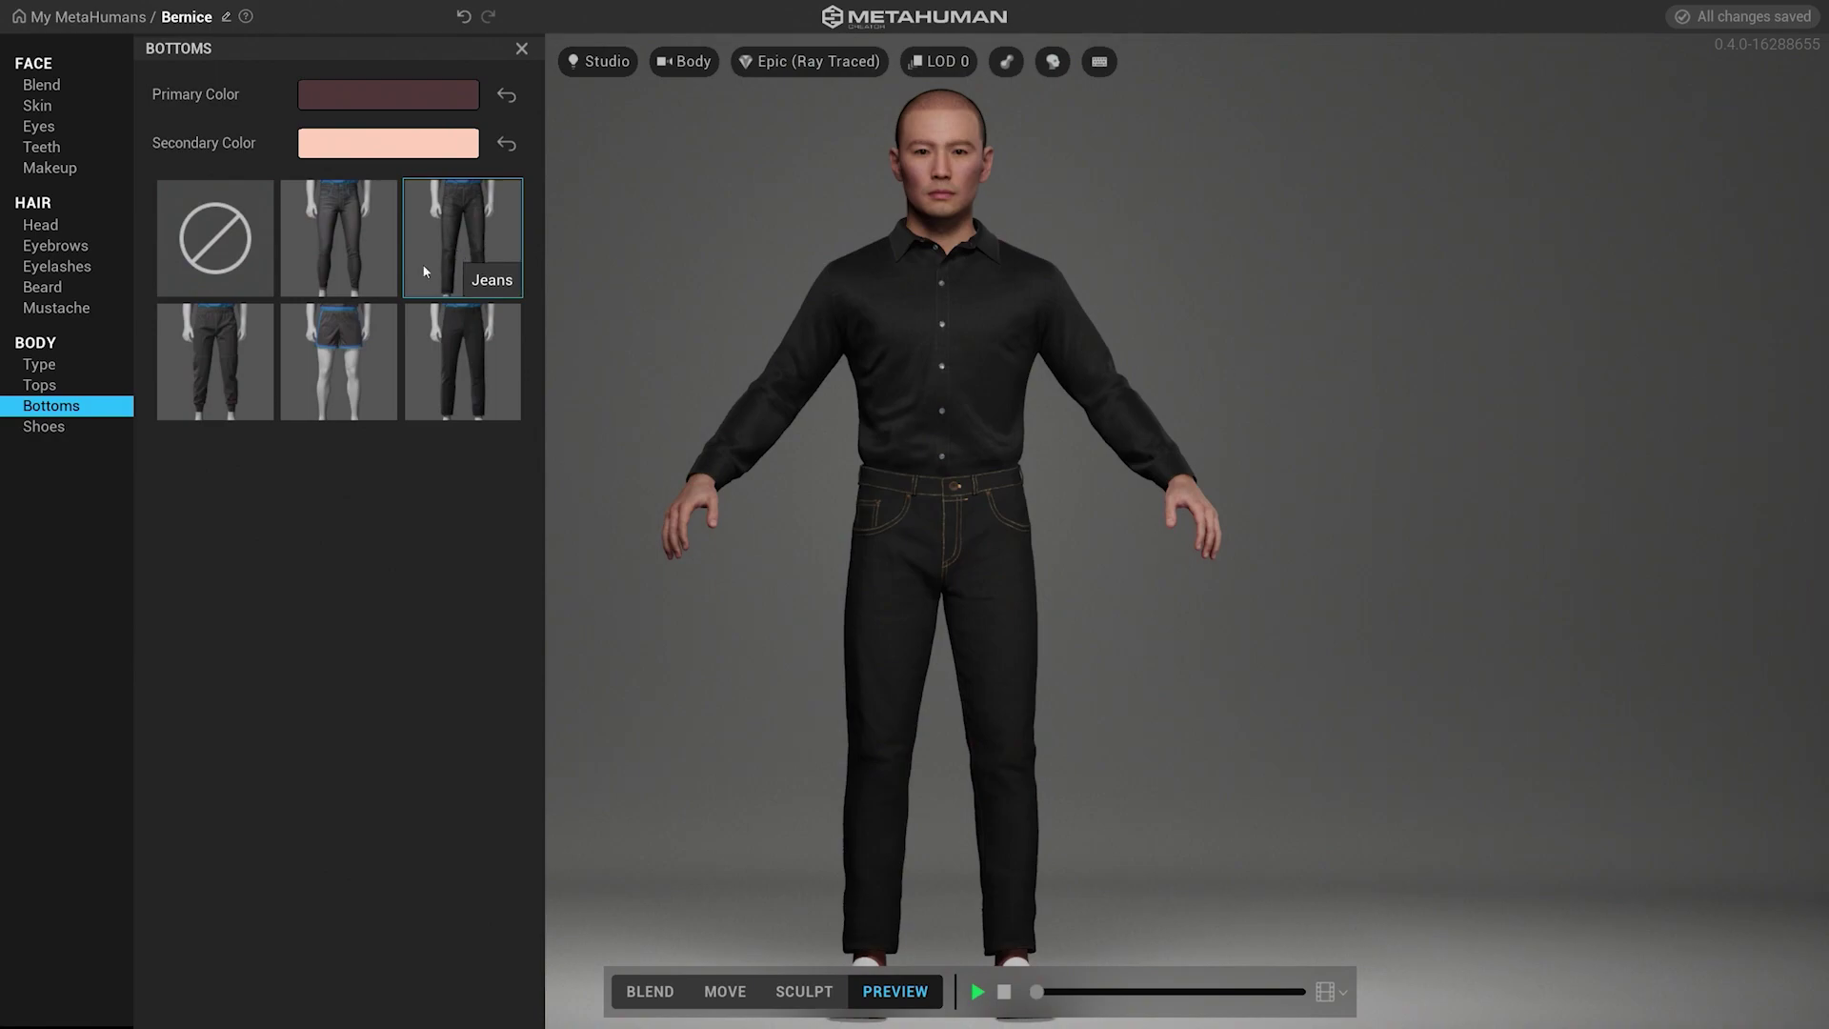
left_click(225, 341)
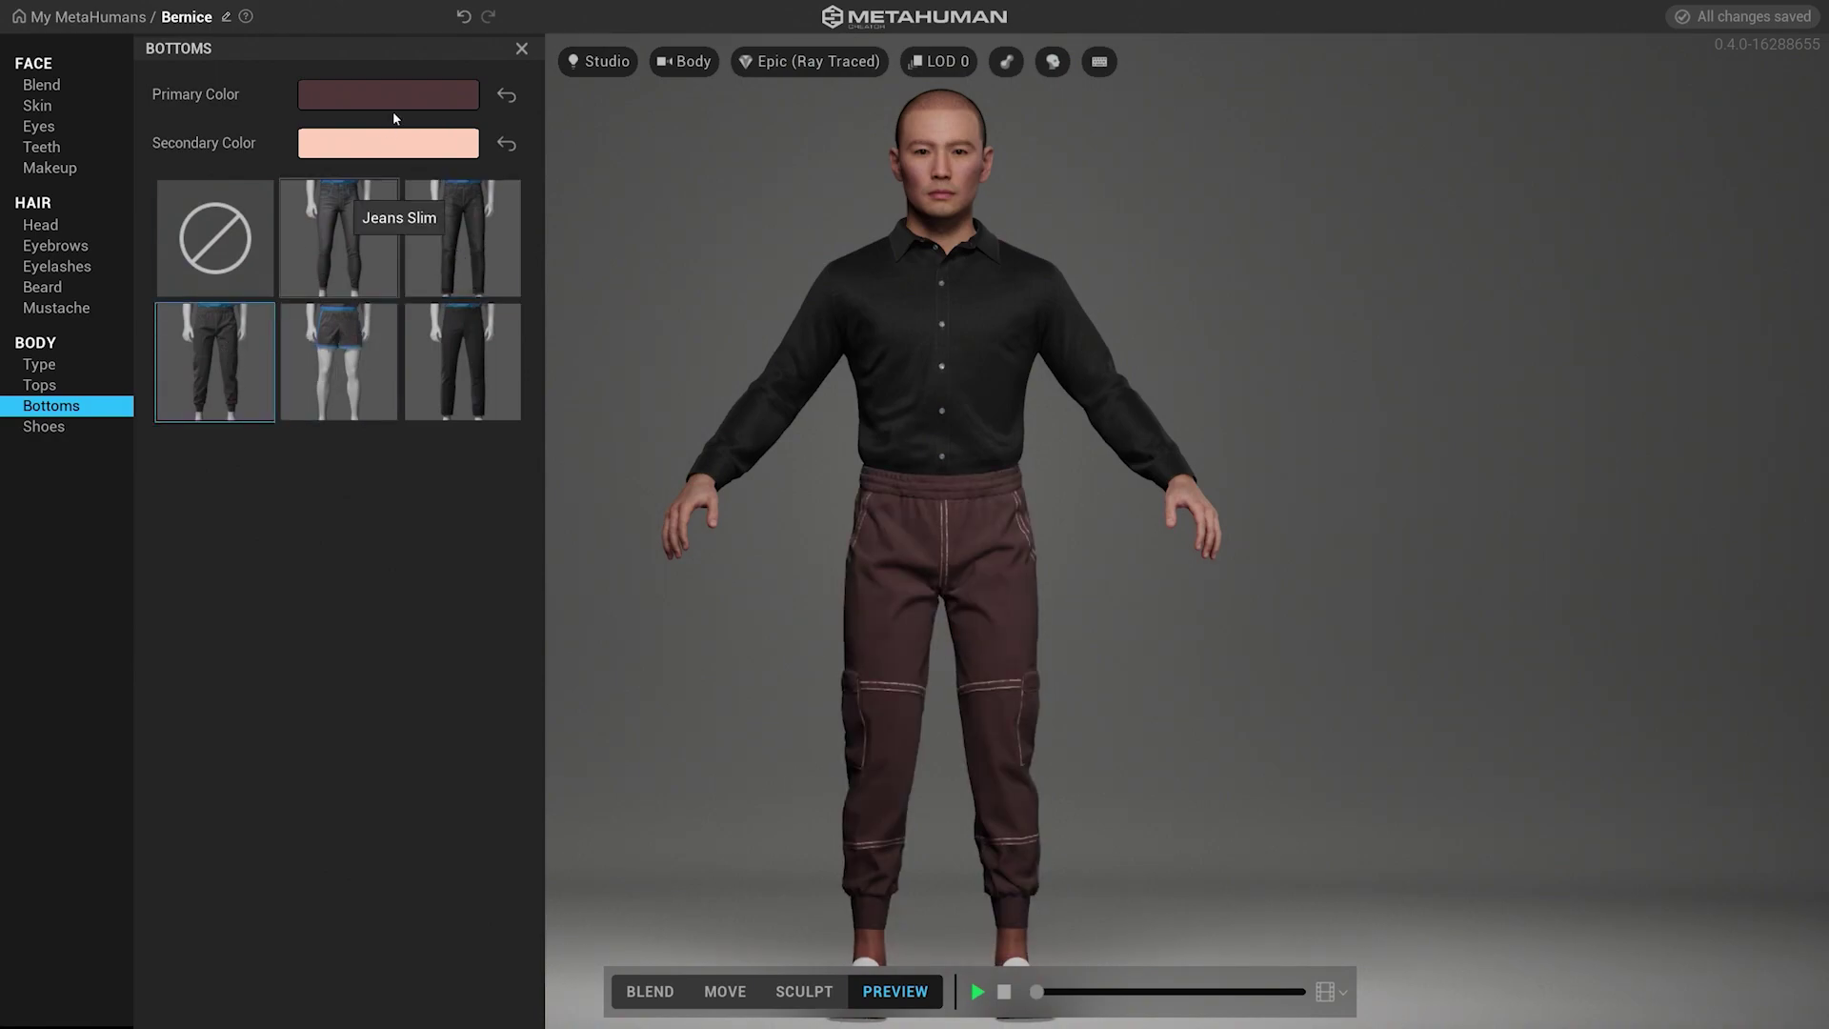
Set the pants' secondary color to dark grey-brown 312B29 and adjust the primary color
left_click(389, 143)
left_click(370, 410)
left_click_drag(638, 452, 381, 452)
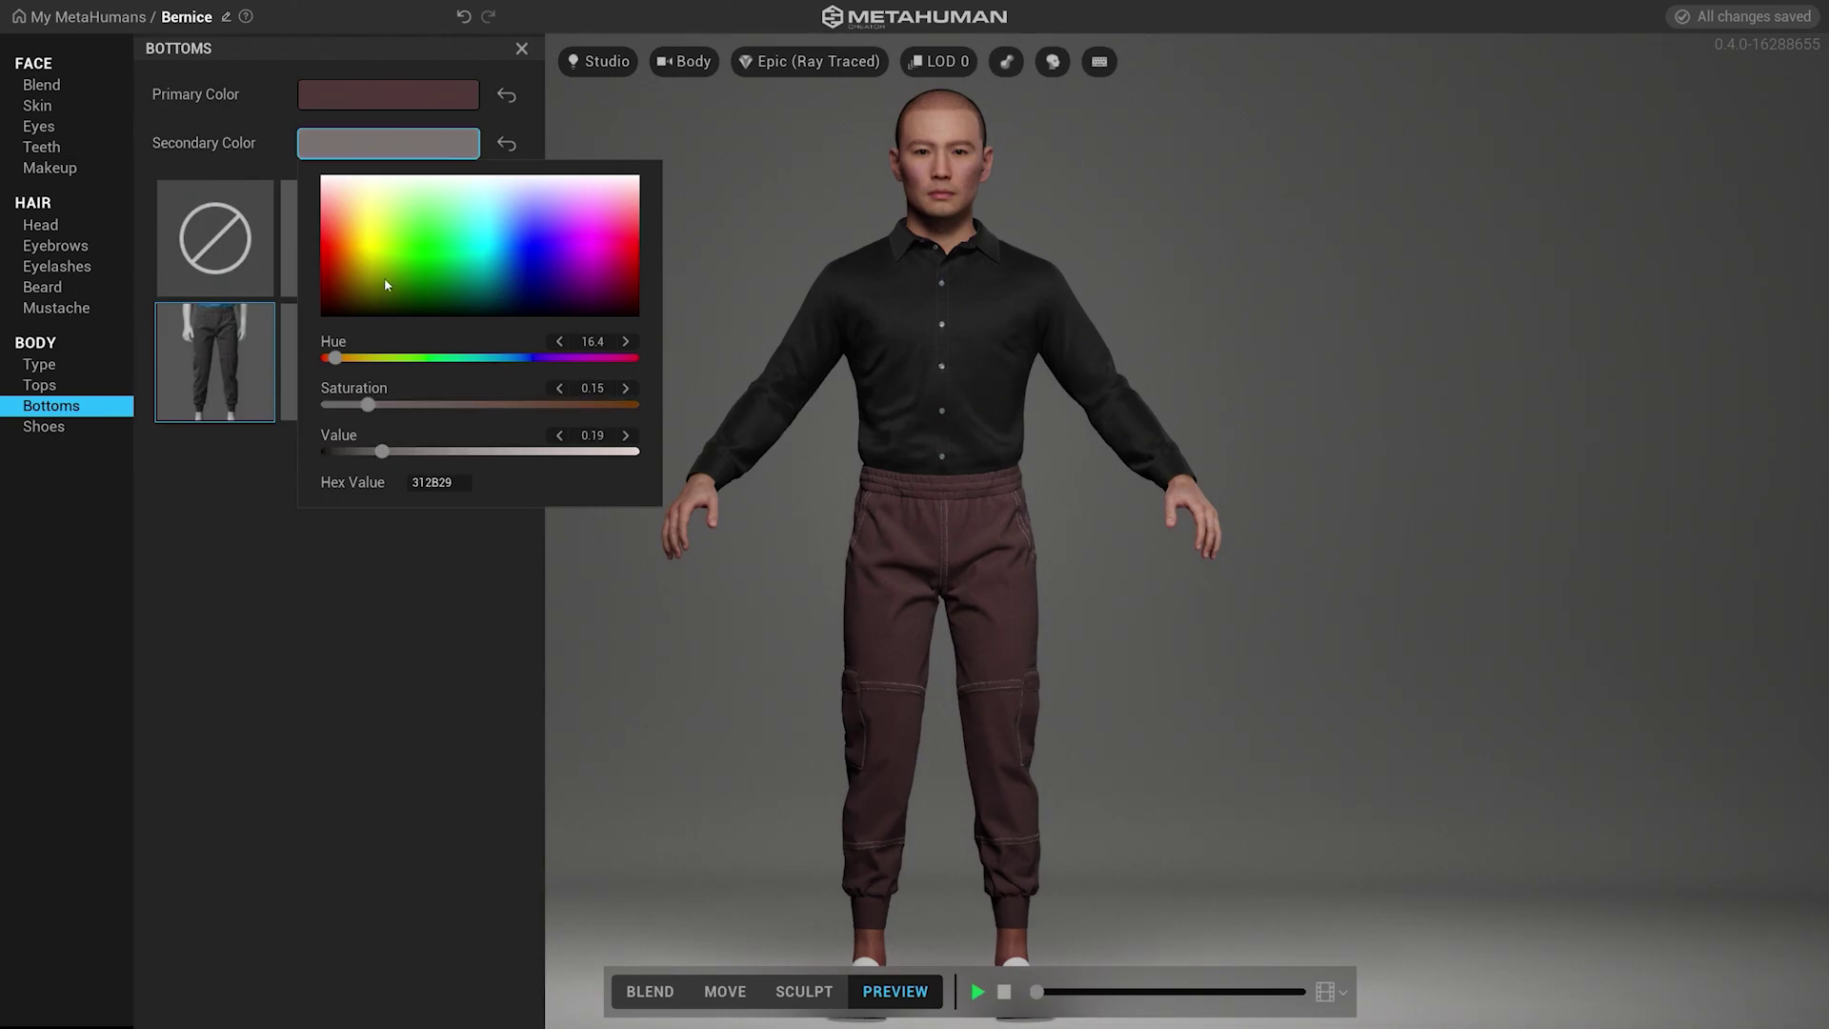
left_click(389, 94)
left_click_drag(391, 357, 367, 357)
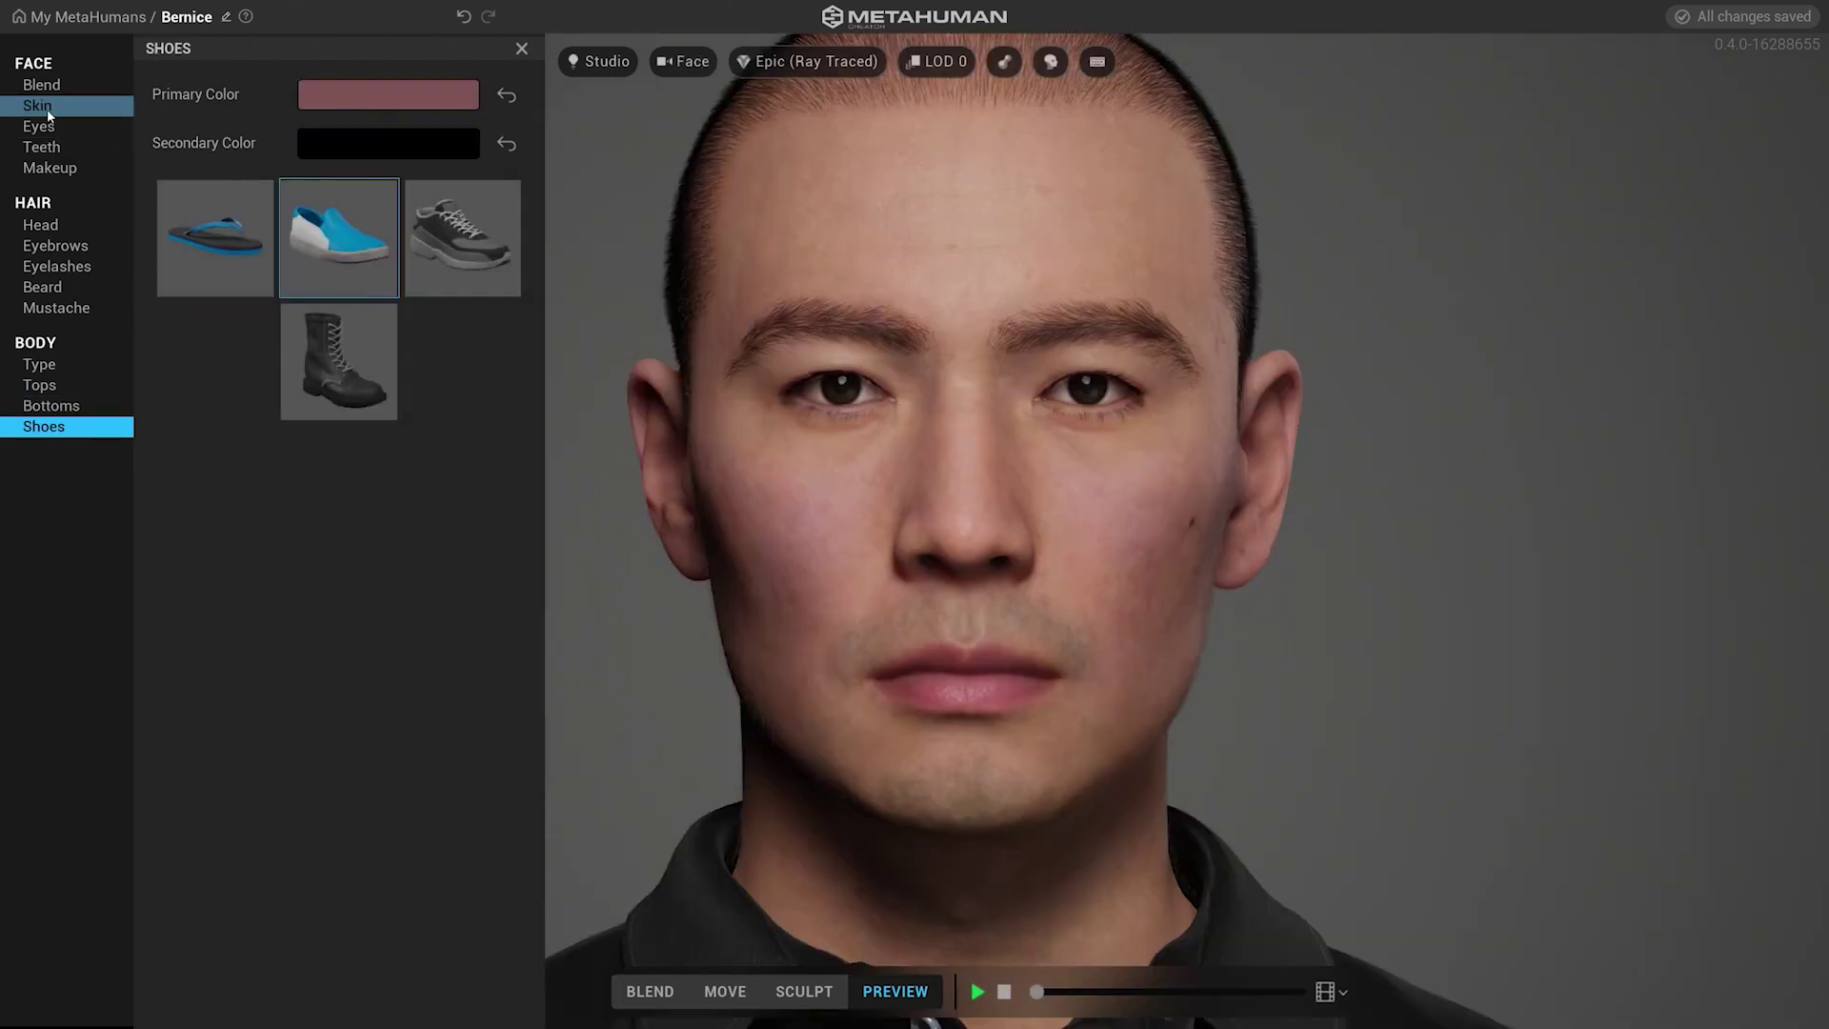
Apply the first freckle pattern to the face, with density 0.27 and strength 0.20
left_click(48, 109)
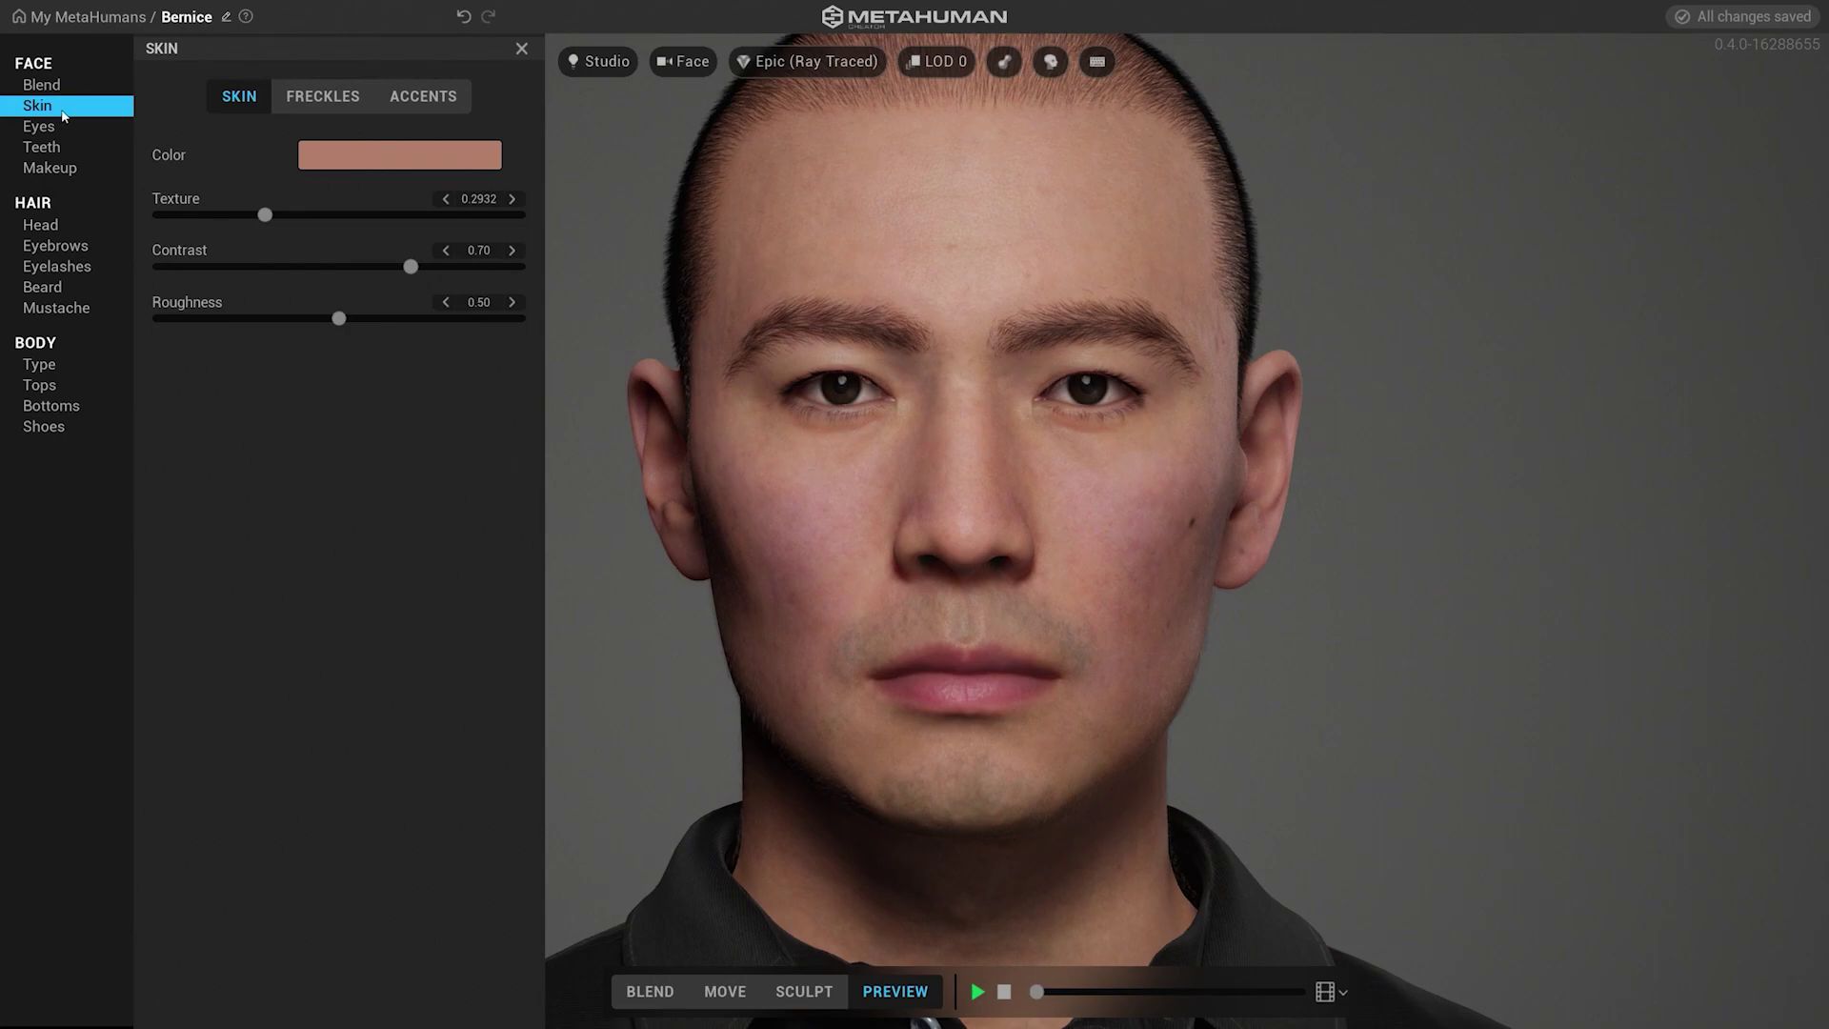
left_click(322, 99)
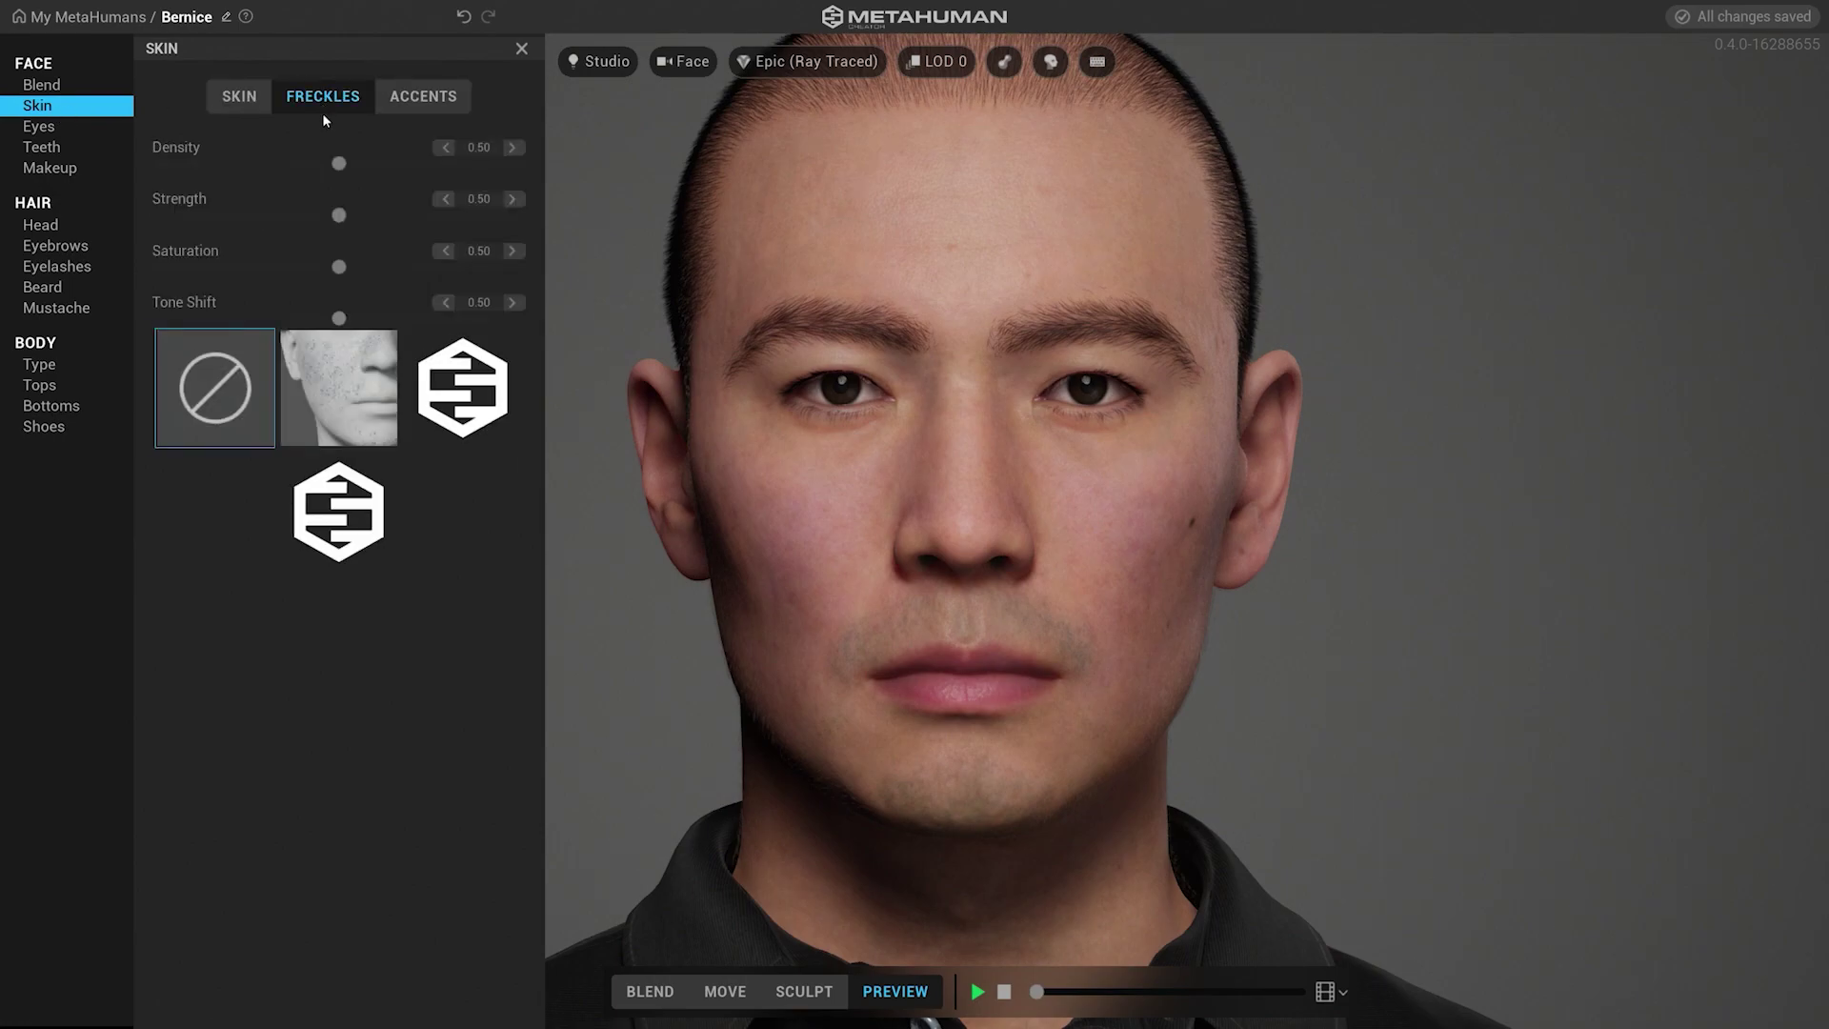
left_click(337, 399)
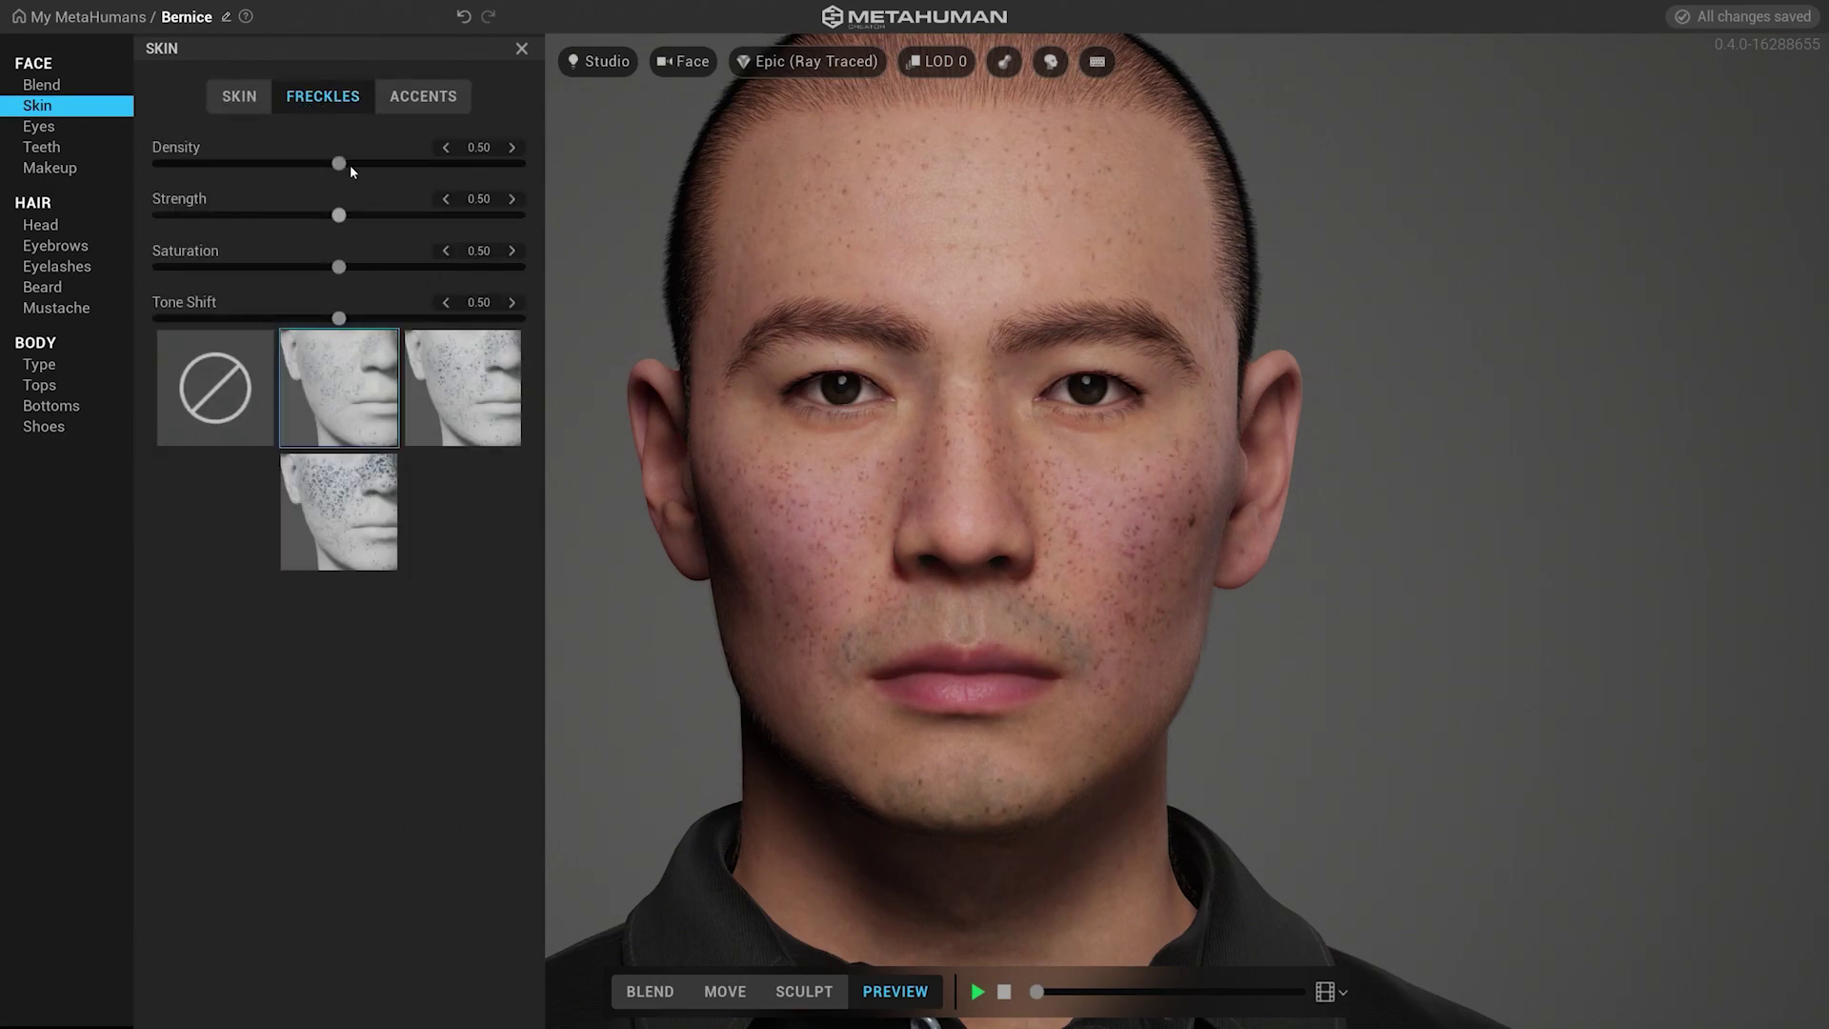
scroll(840, 465, "up", 5)
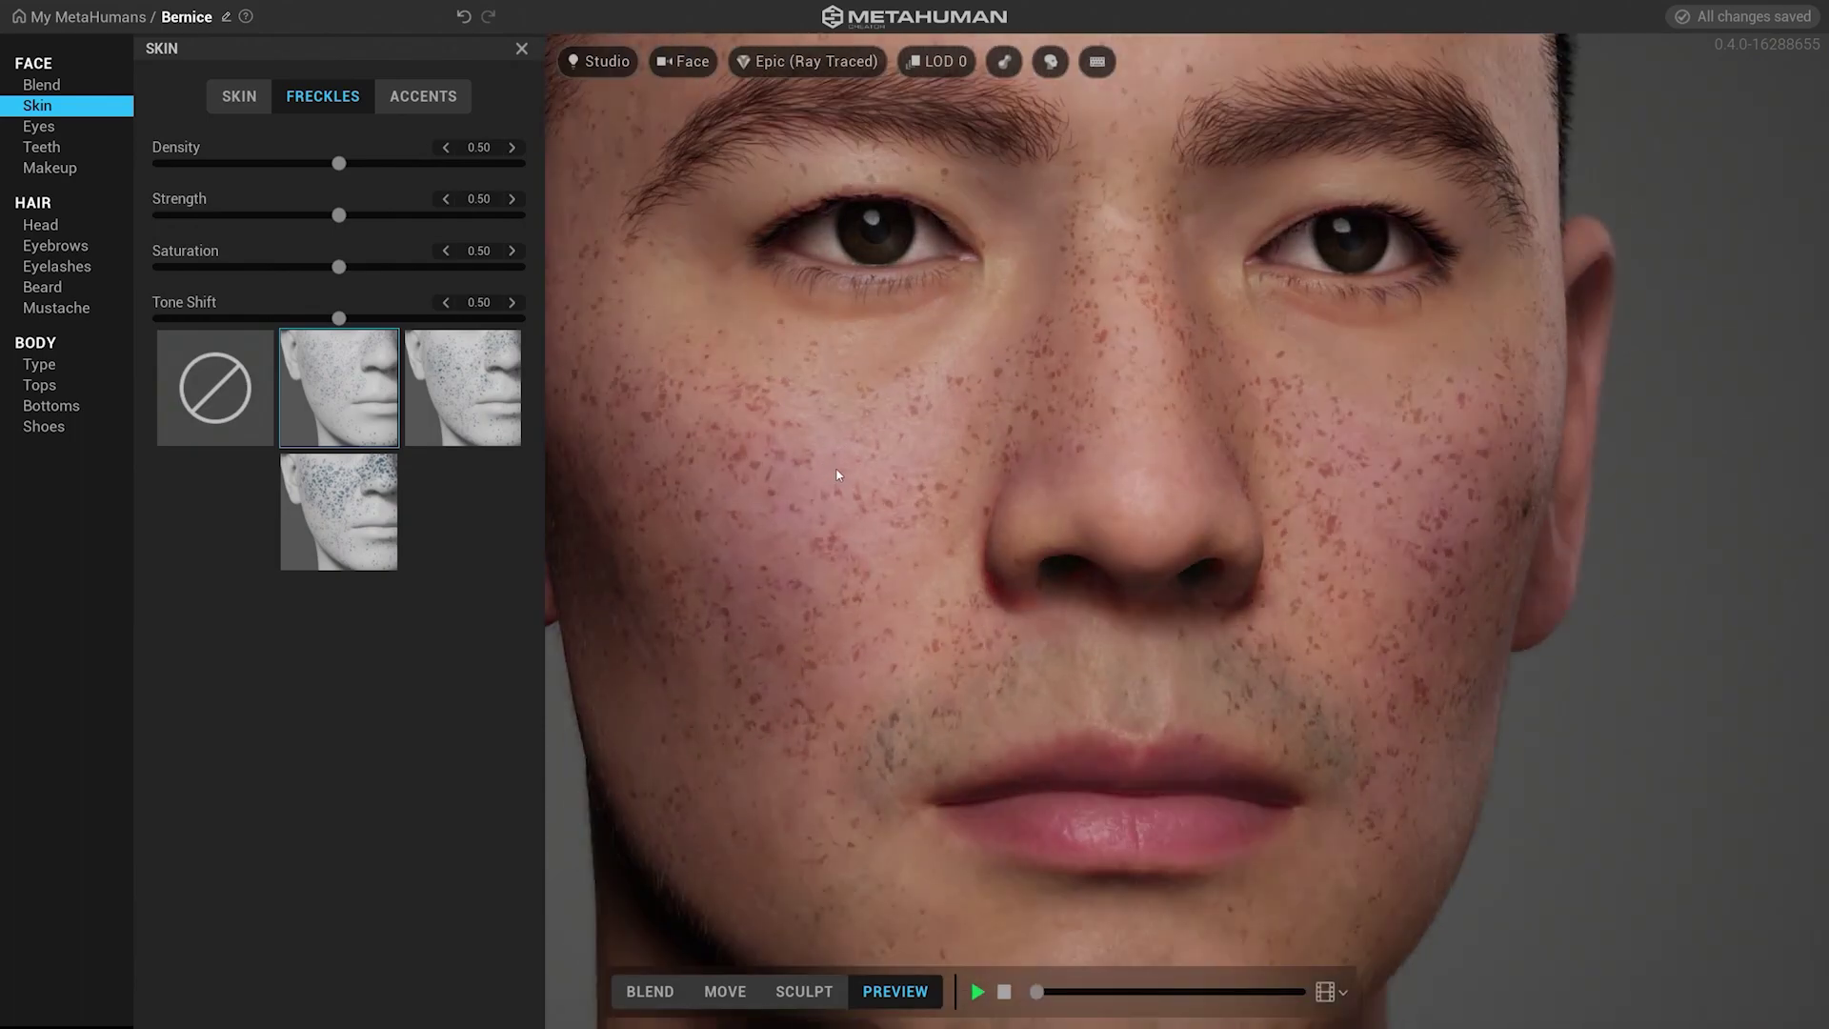
left_click_drag(341, 164, 233, 214)
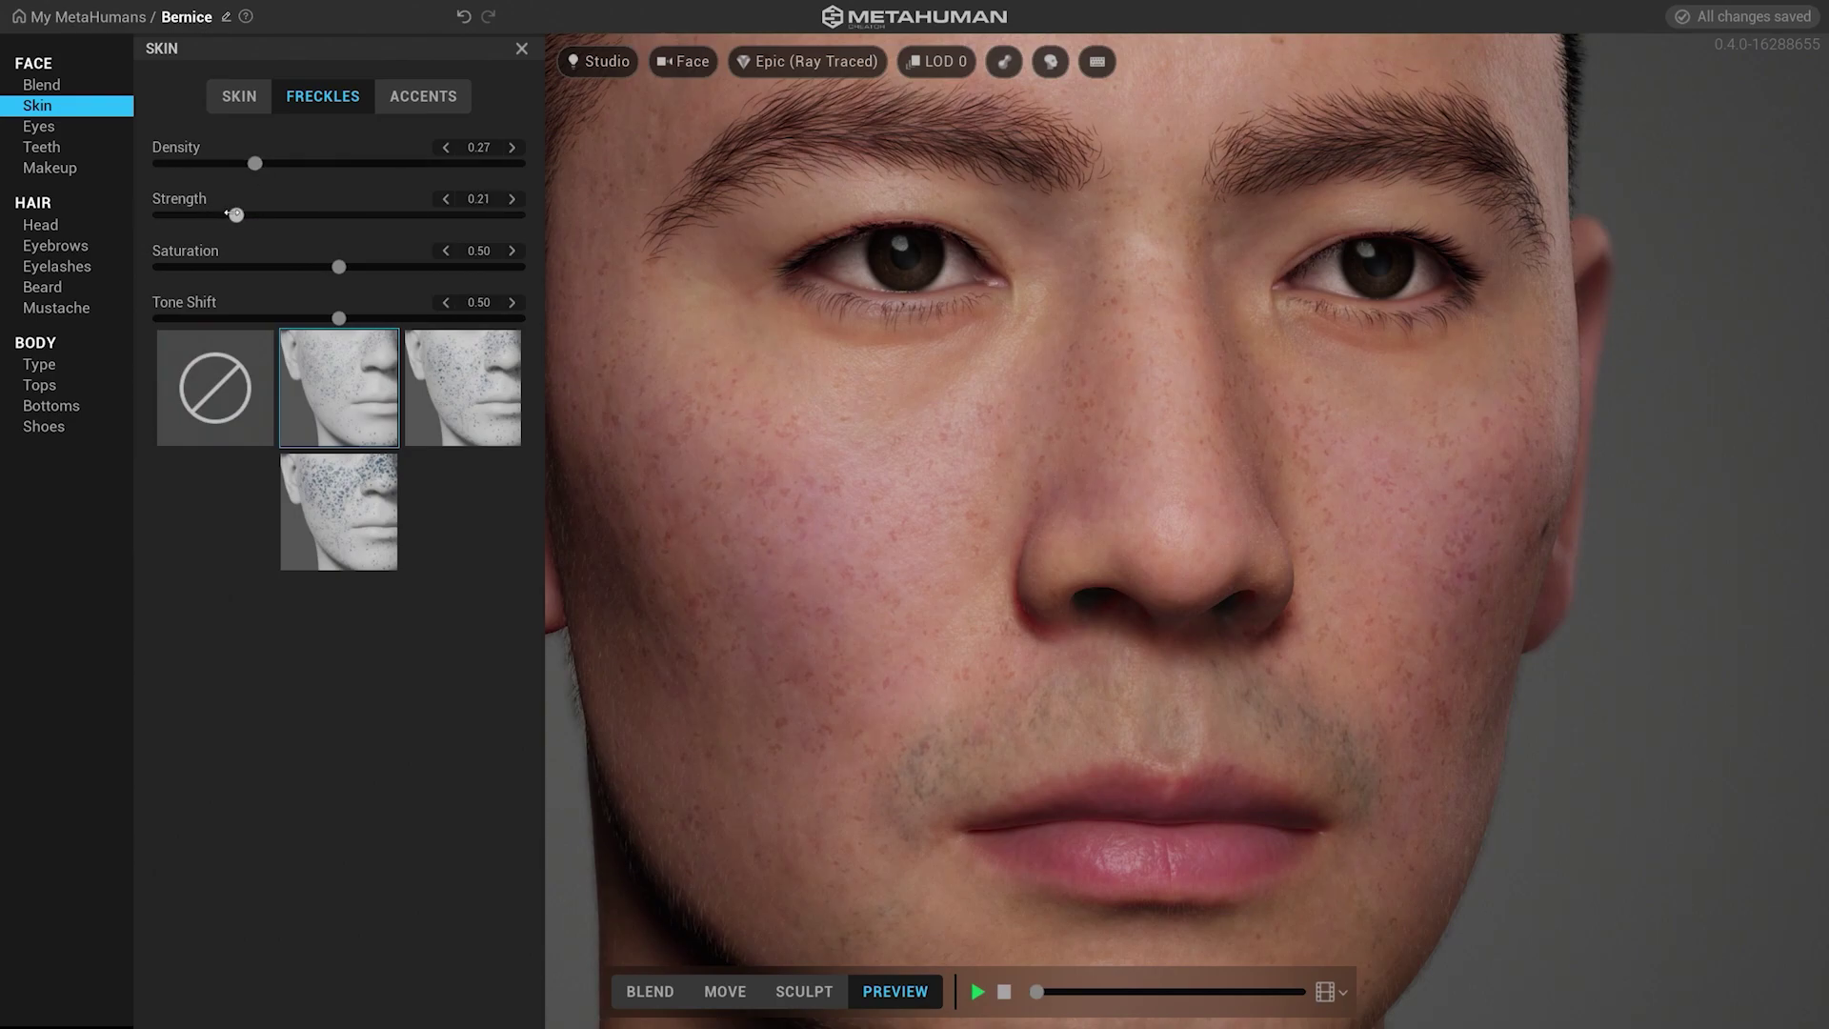
scroll(1061, 518, "down", 5)
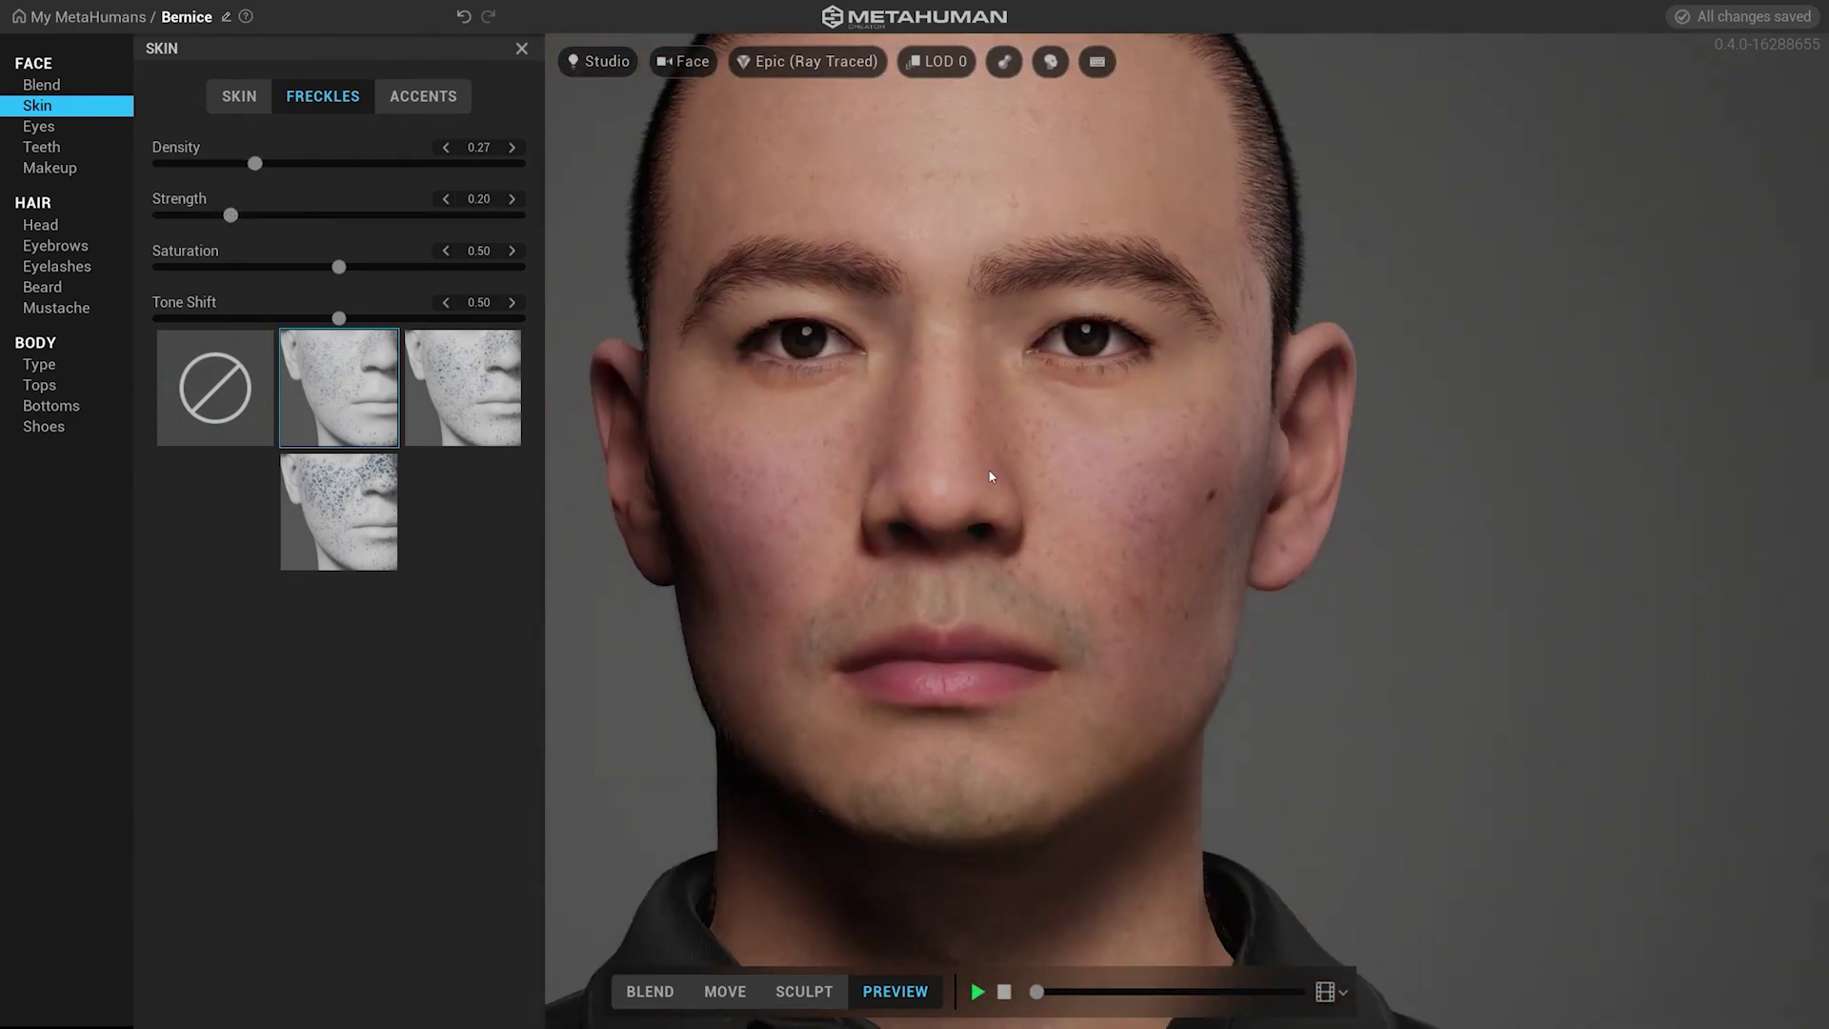
scroll(1002, 476, "down", 2)
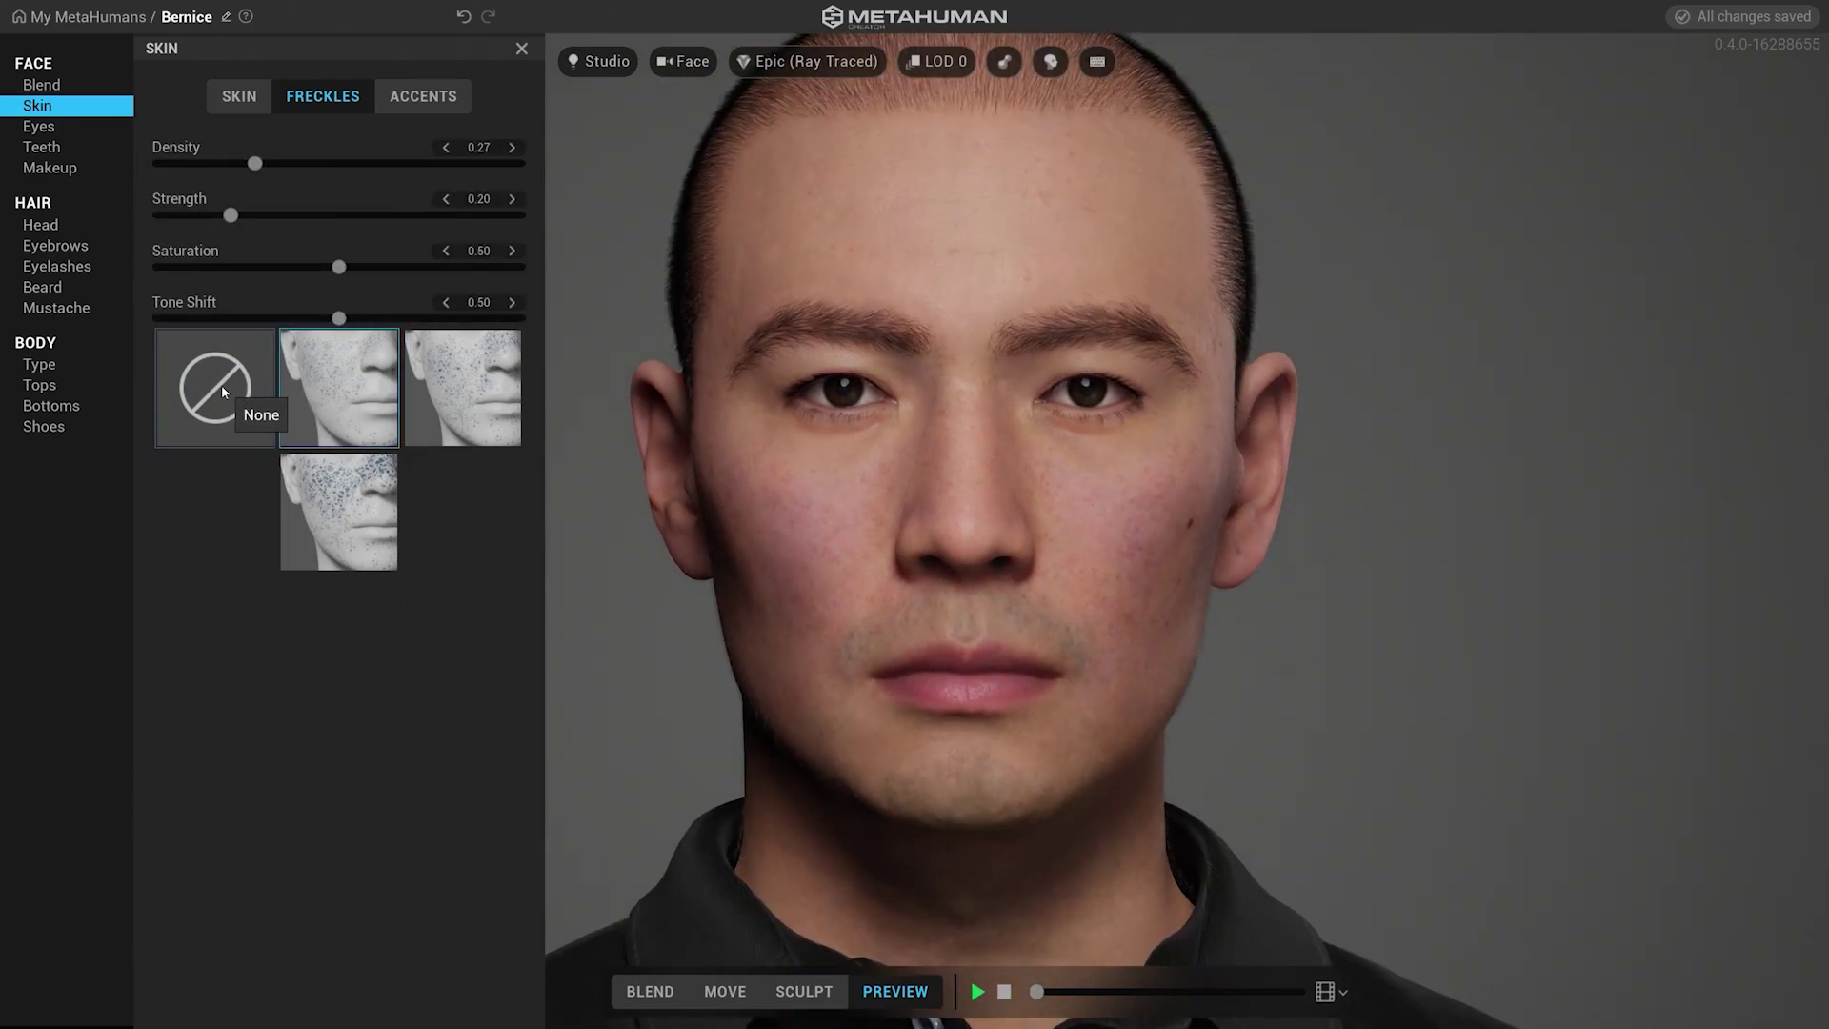
Switch to the second freckle pattern and reduce its density and strength further
left_click(438, 400)
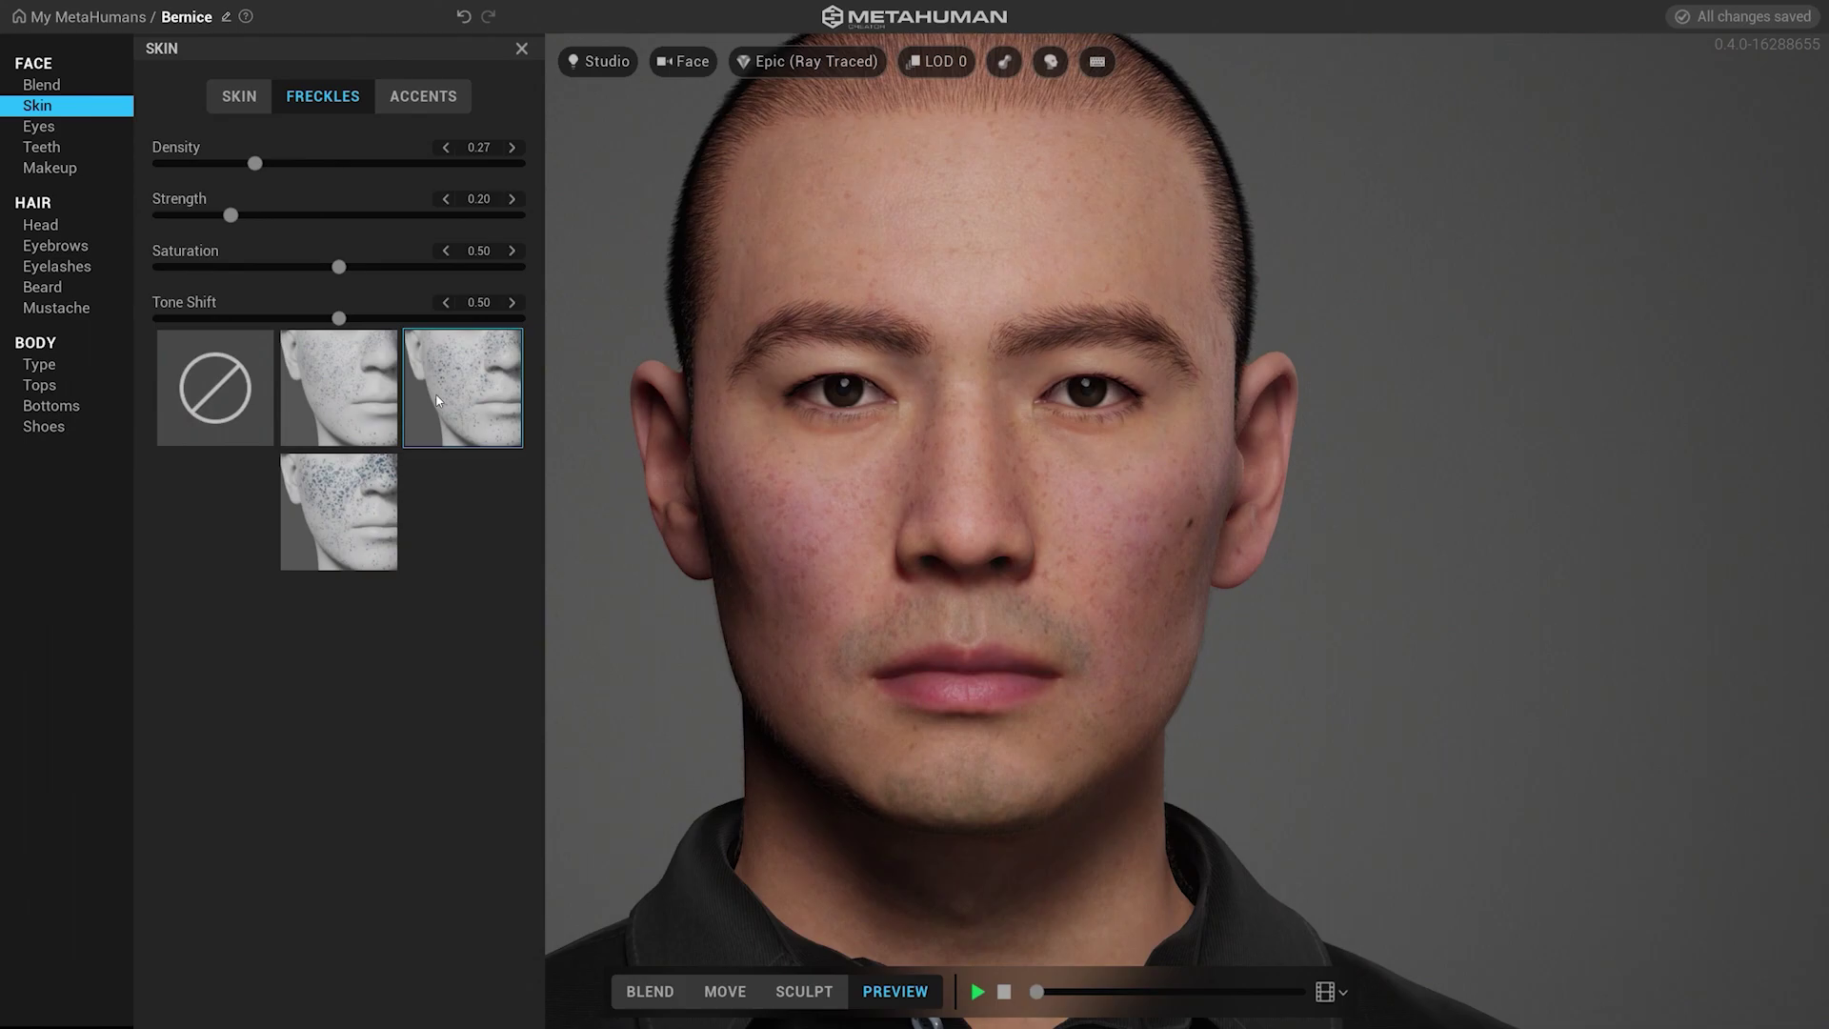
left_click_drag(225, 163, 204, 214)
Set the under-eye skin accent to redness 0.15, saturation -0.41 and lightness -0.34
left_click(239, 96)
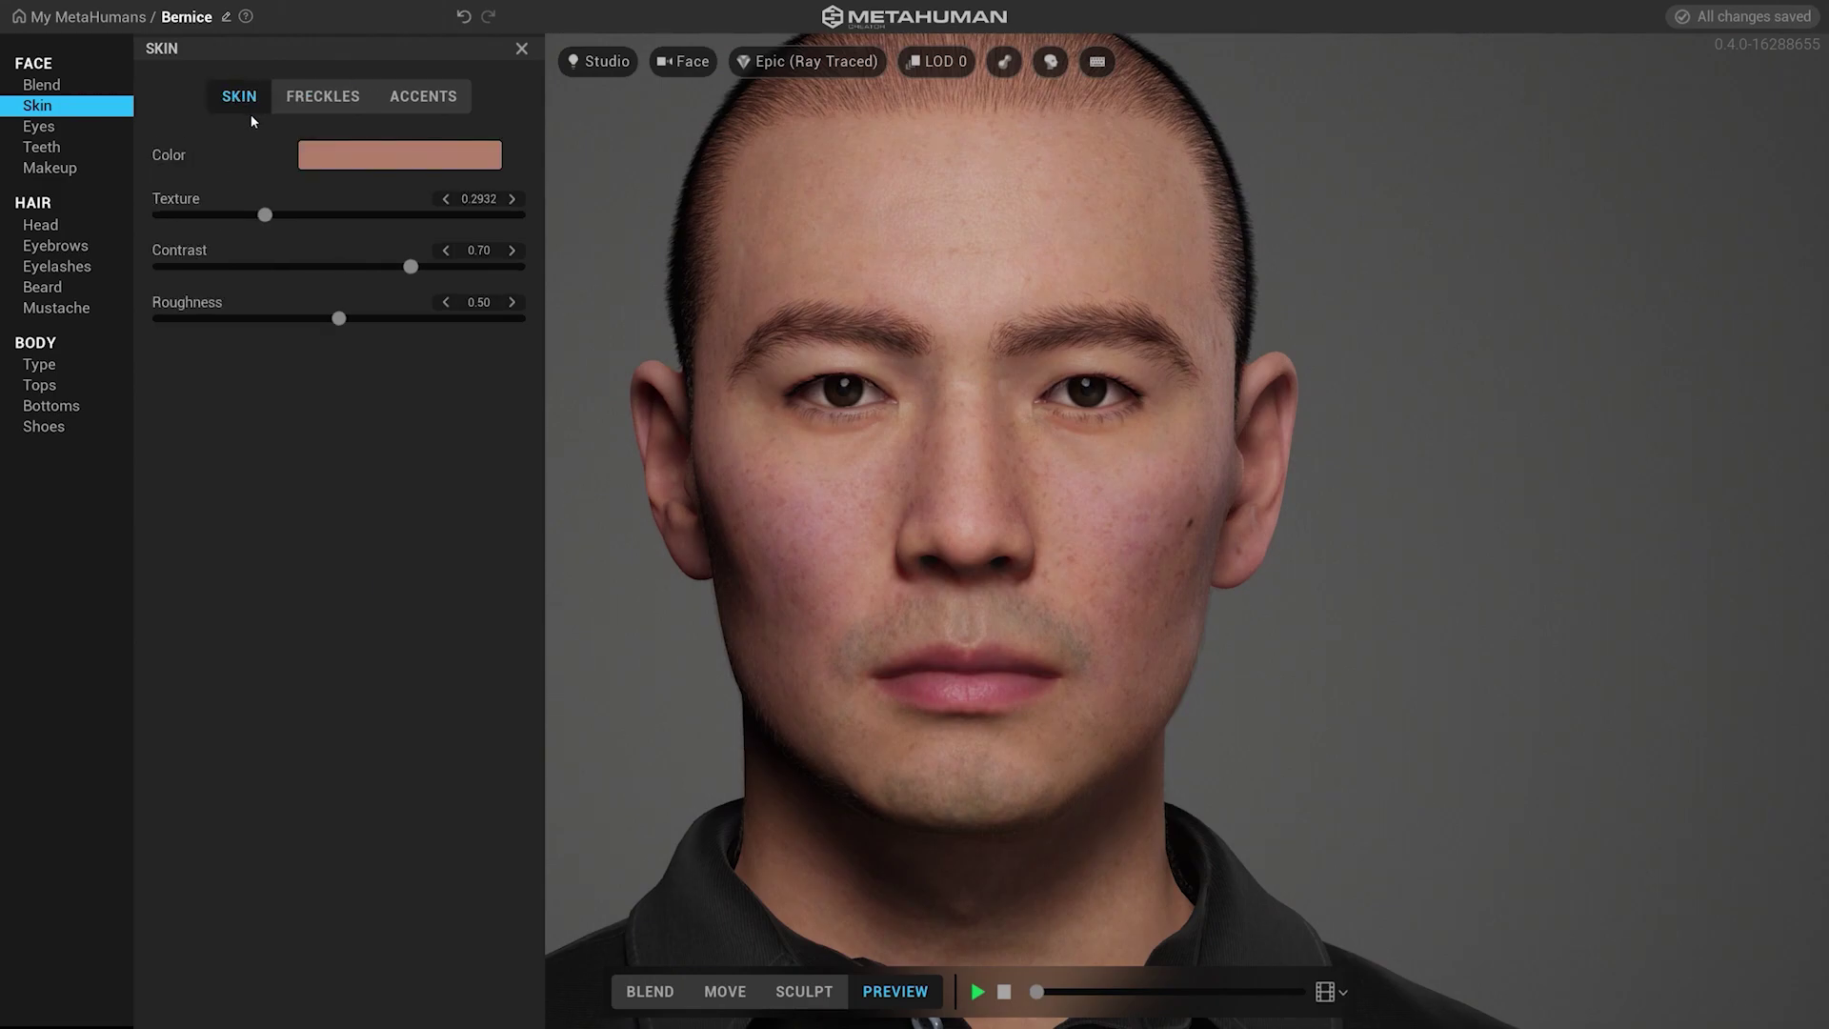
left_click(415, 97)
left_click(290, 263)
mouse_move(339, 544)
left_mouse_down()
mouse_move(212, 544)
mouse_move(329, 544)
left_mouse_up()
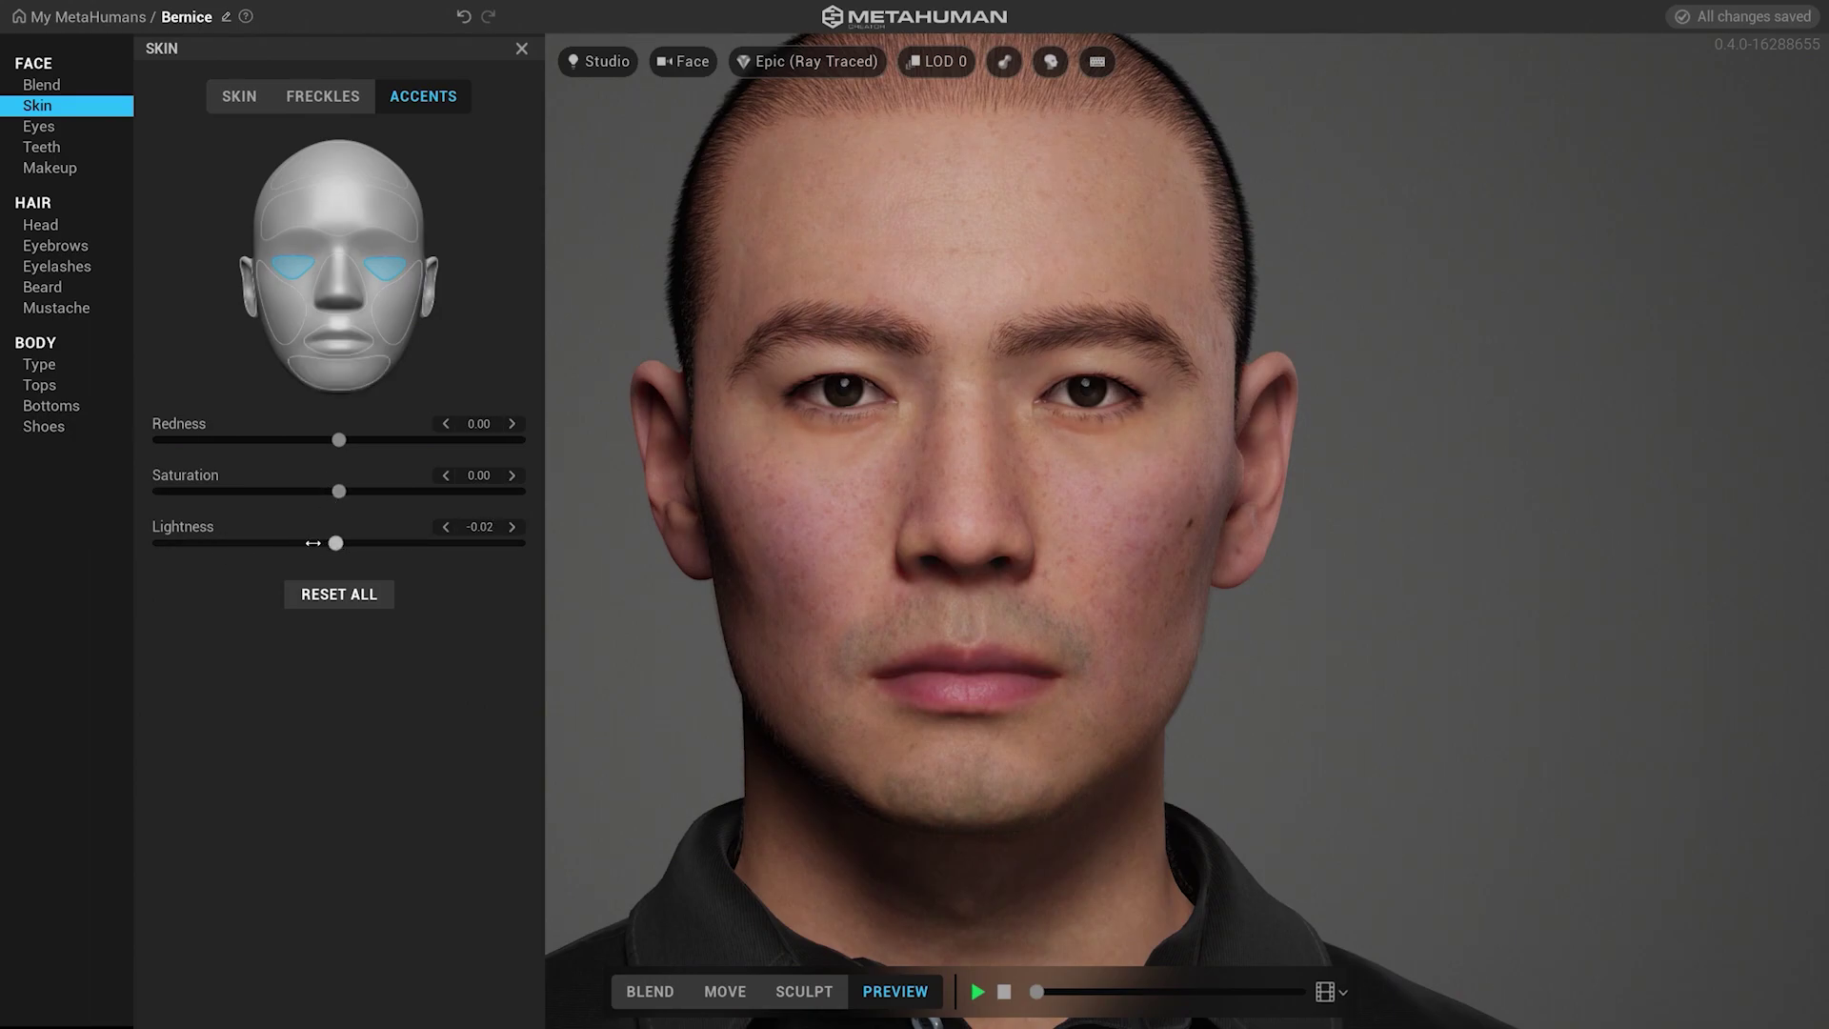
left_click_drag(234, 493, 371, 440)
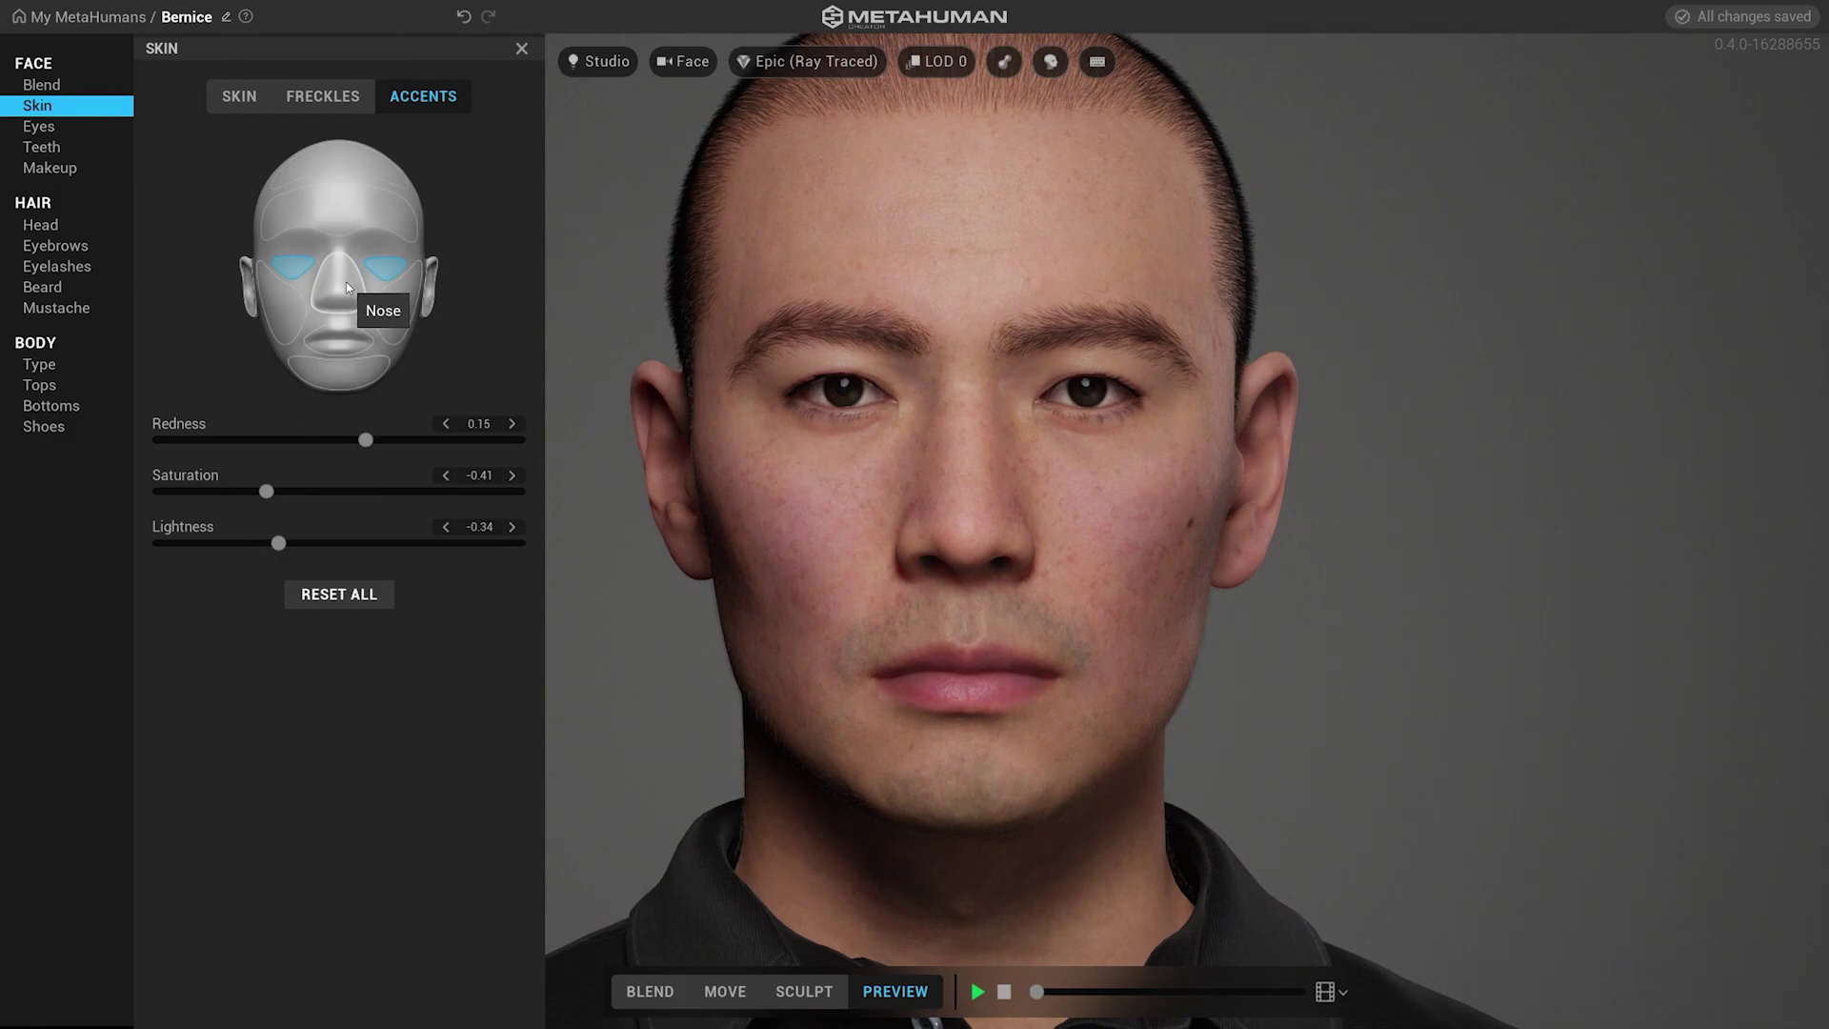
scroll(1000, 571, "down", 2)
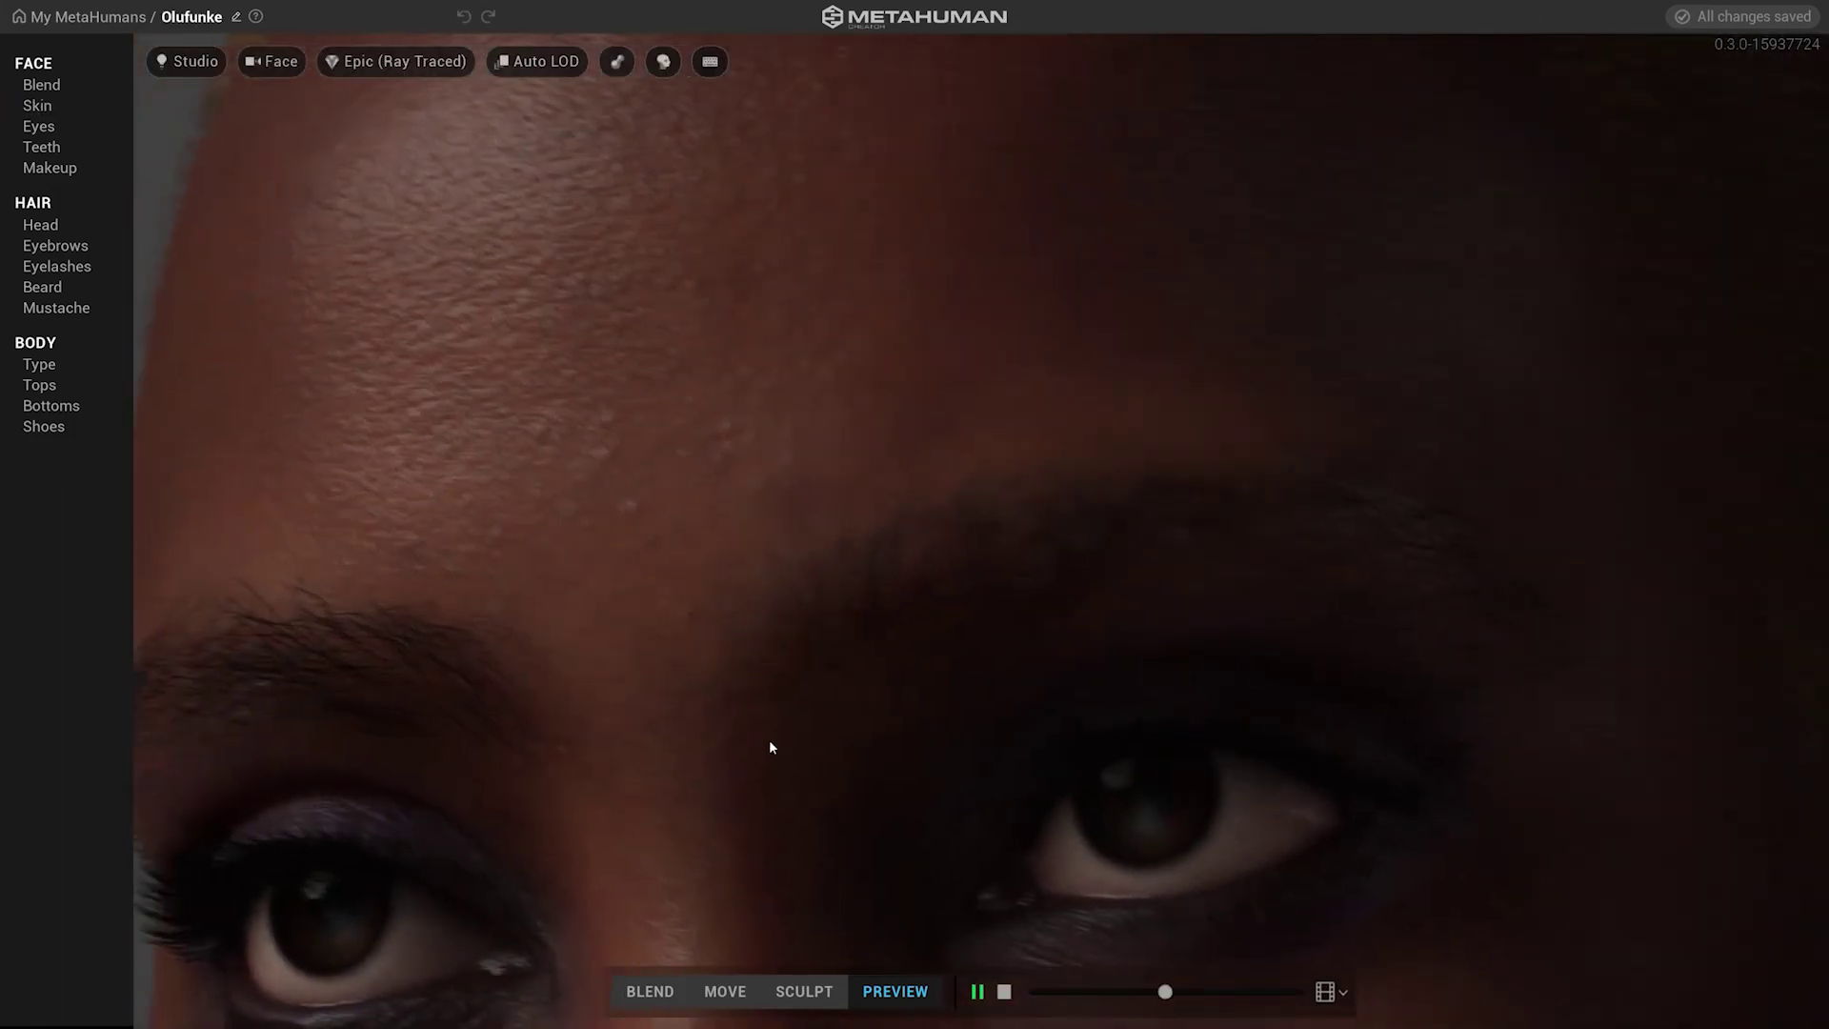
scroll(1118, 717, "down", 5)
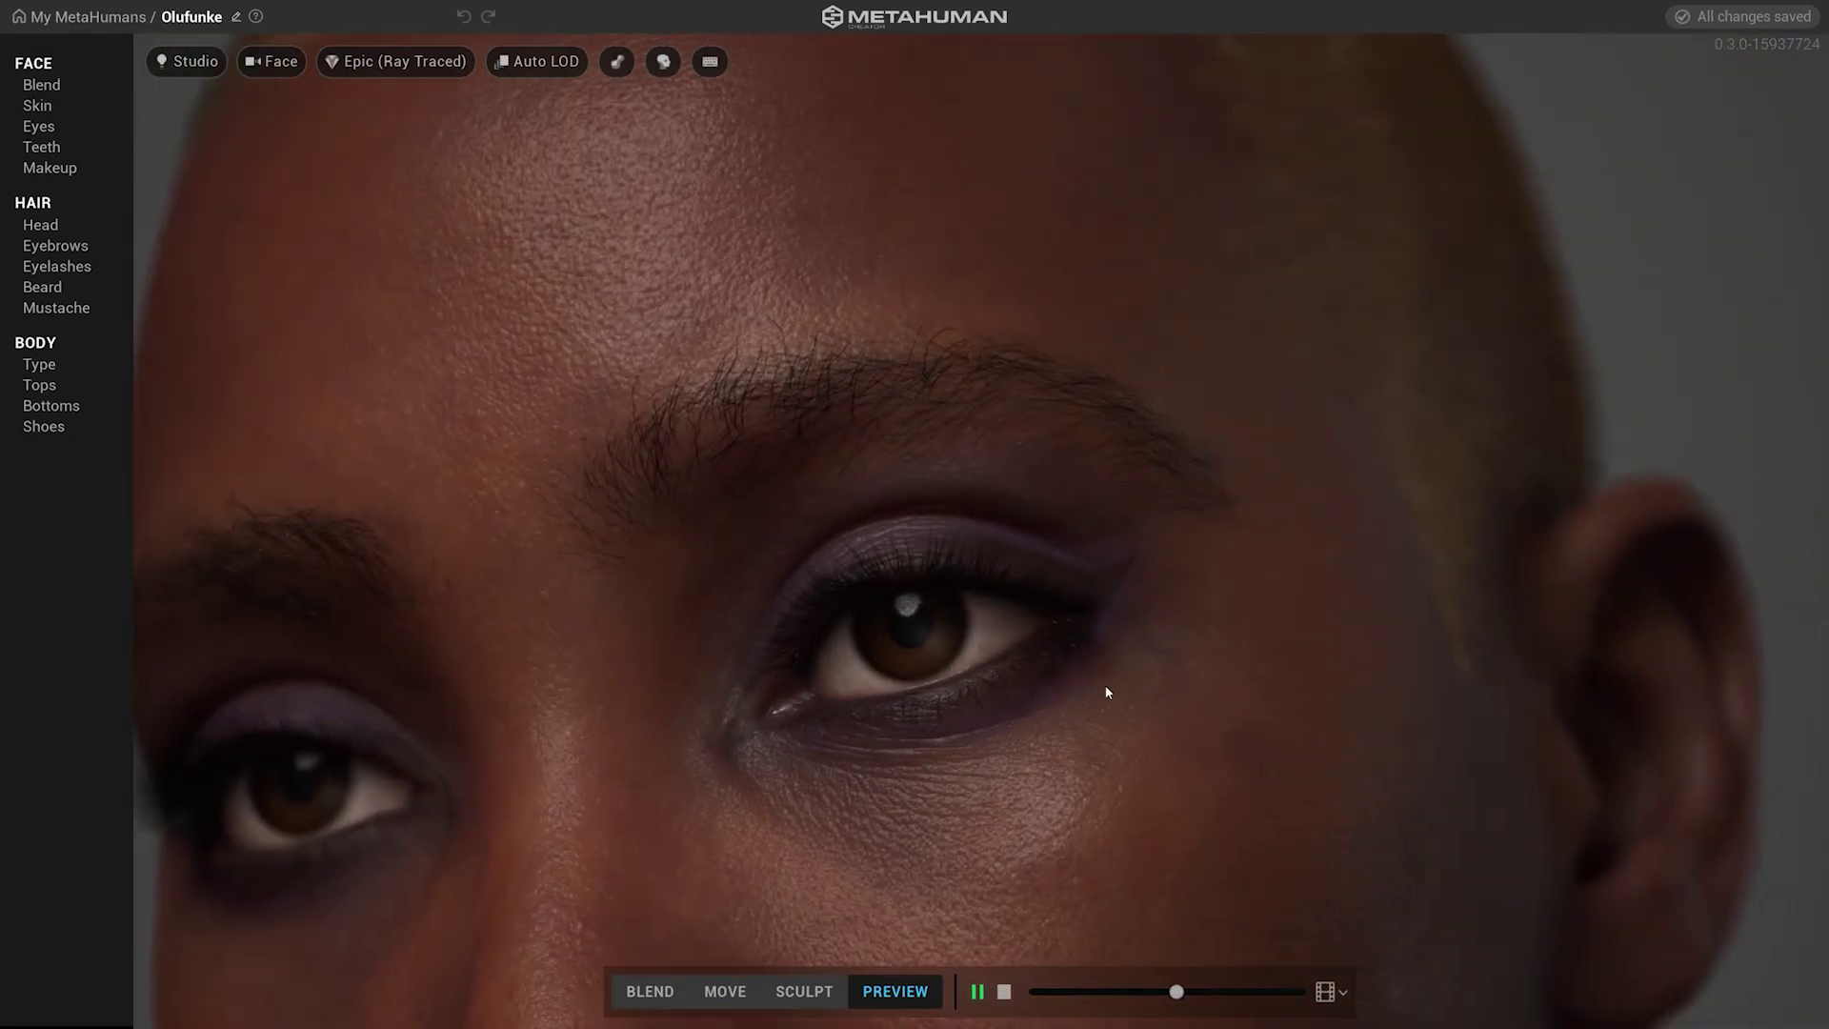
scroll(1086, 364, "down", 3)
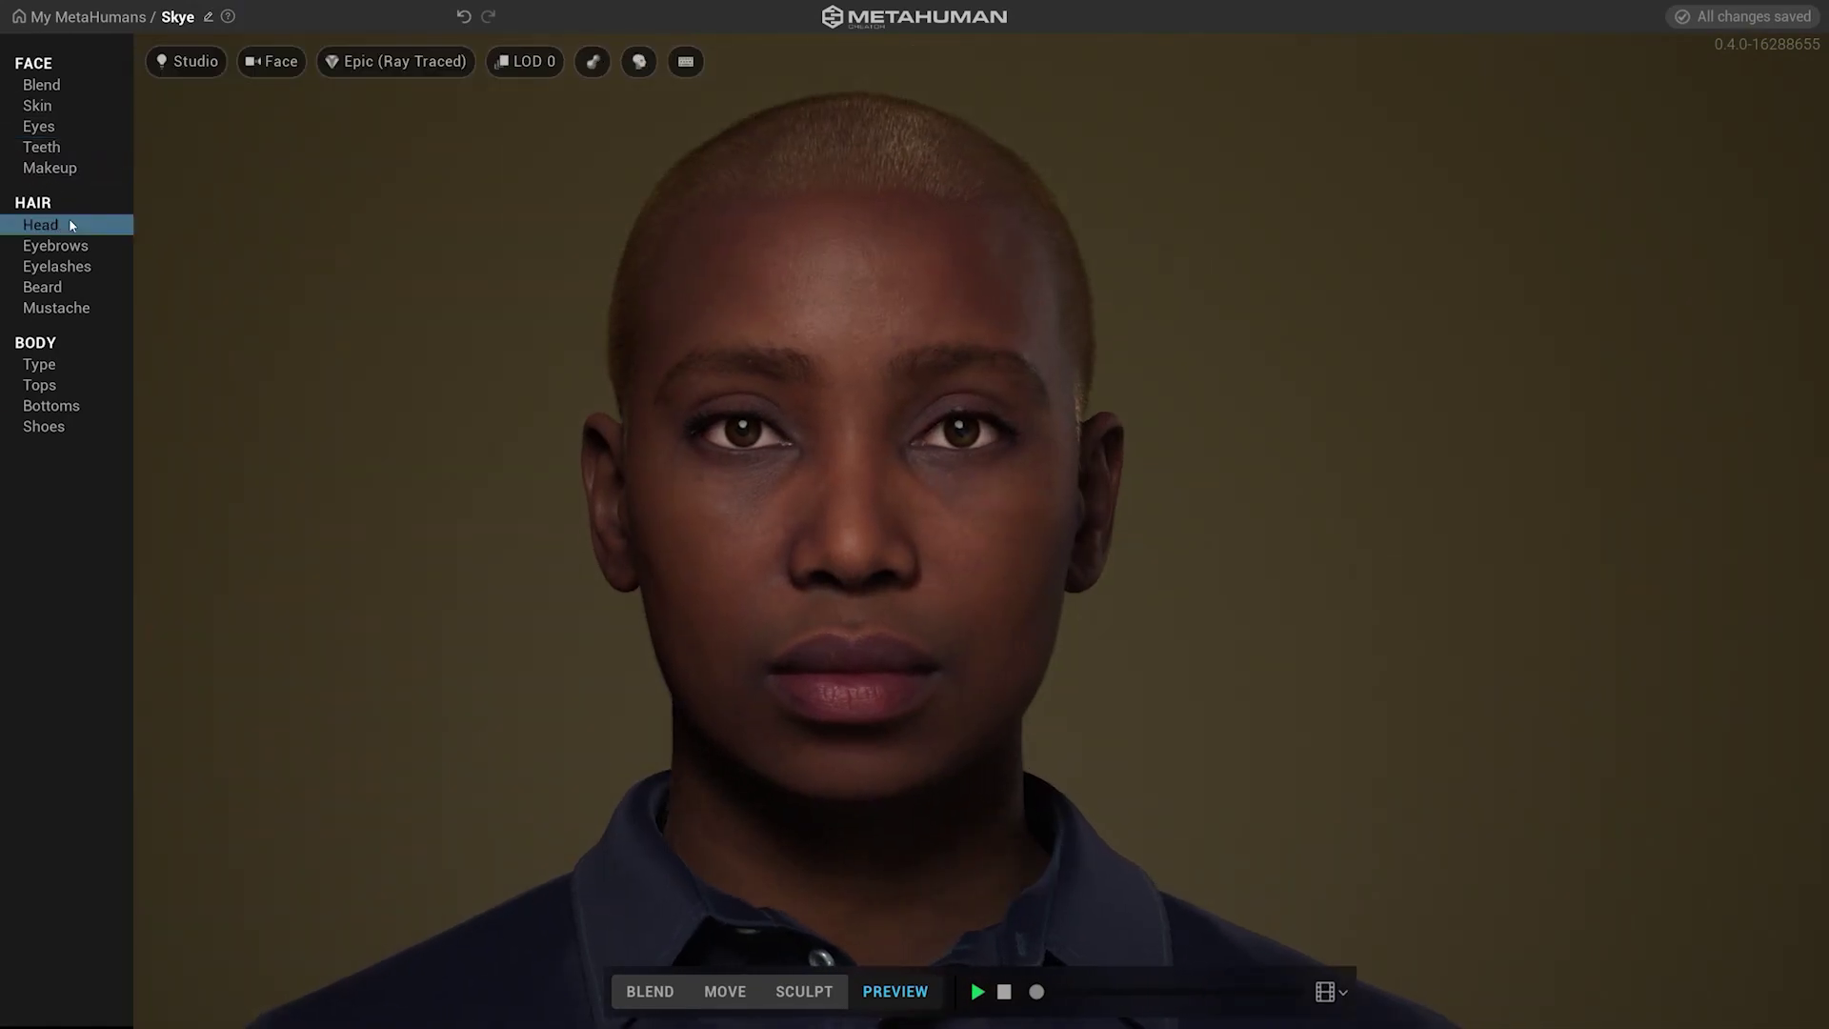
Give Skye short, nearly black hair with melanin 0.81 and redness 0.34, and apply thicker, more defined eyebrows
left_click(71, 225)
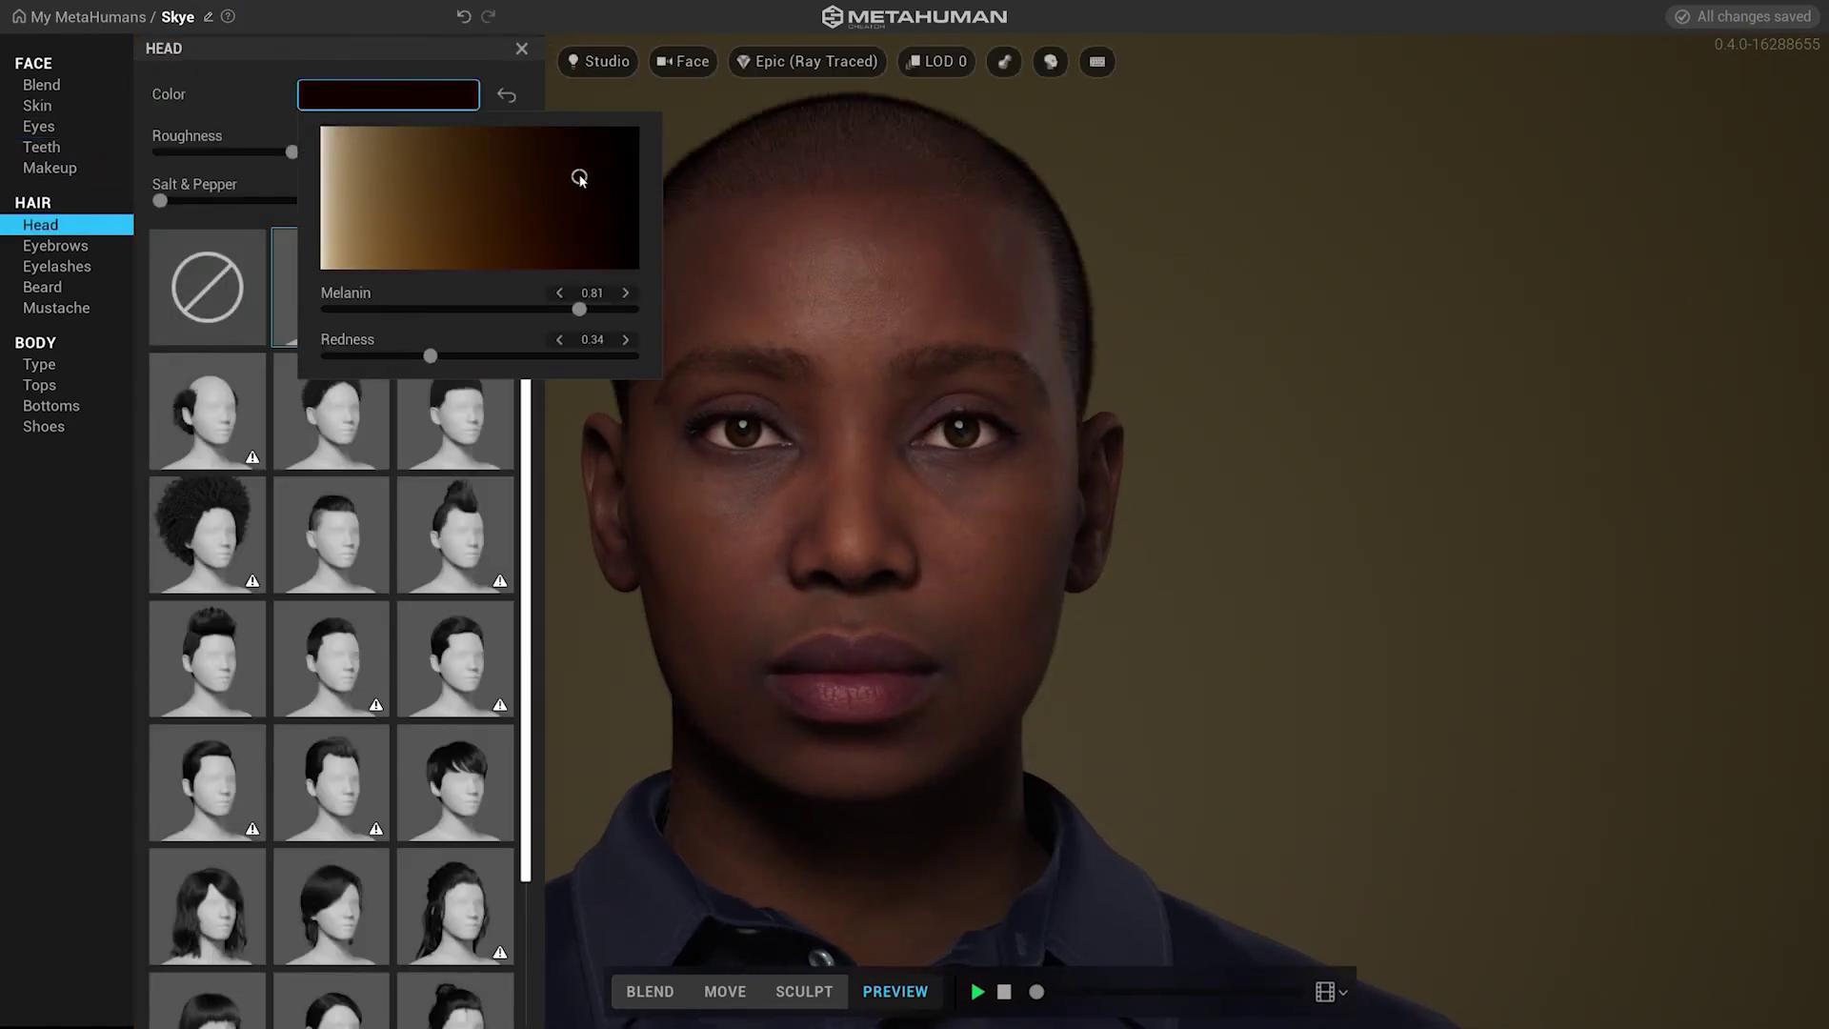
left_click(333, 643)
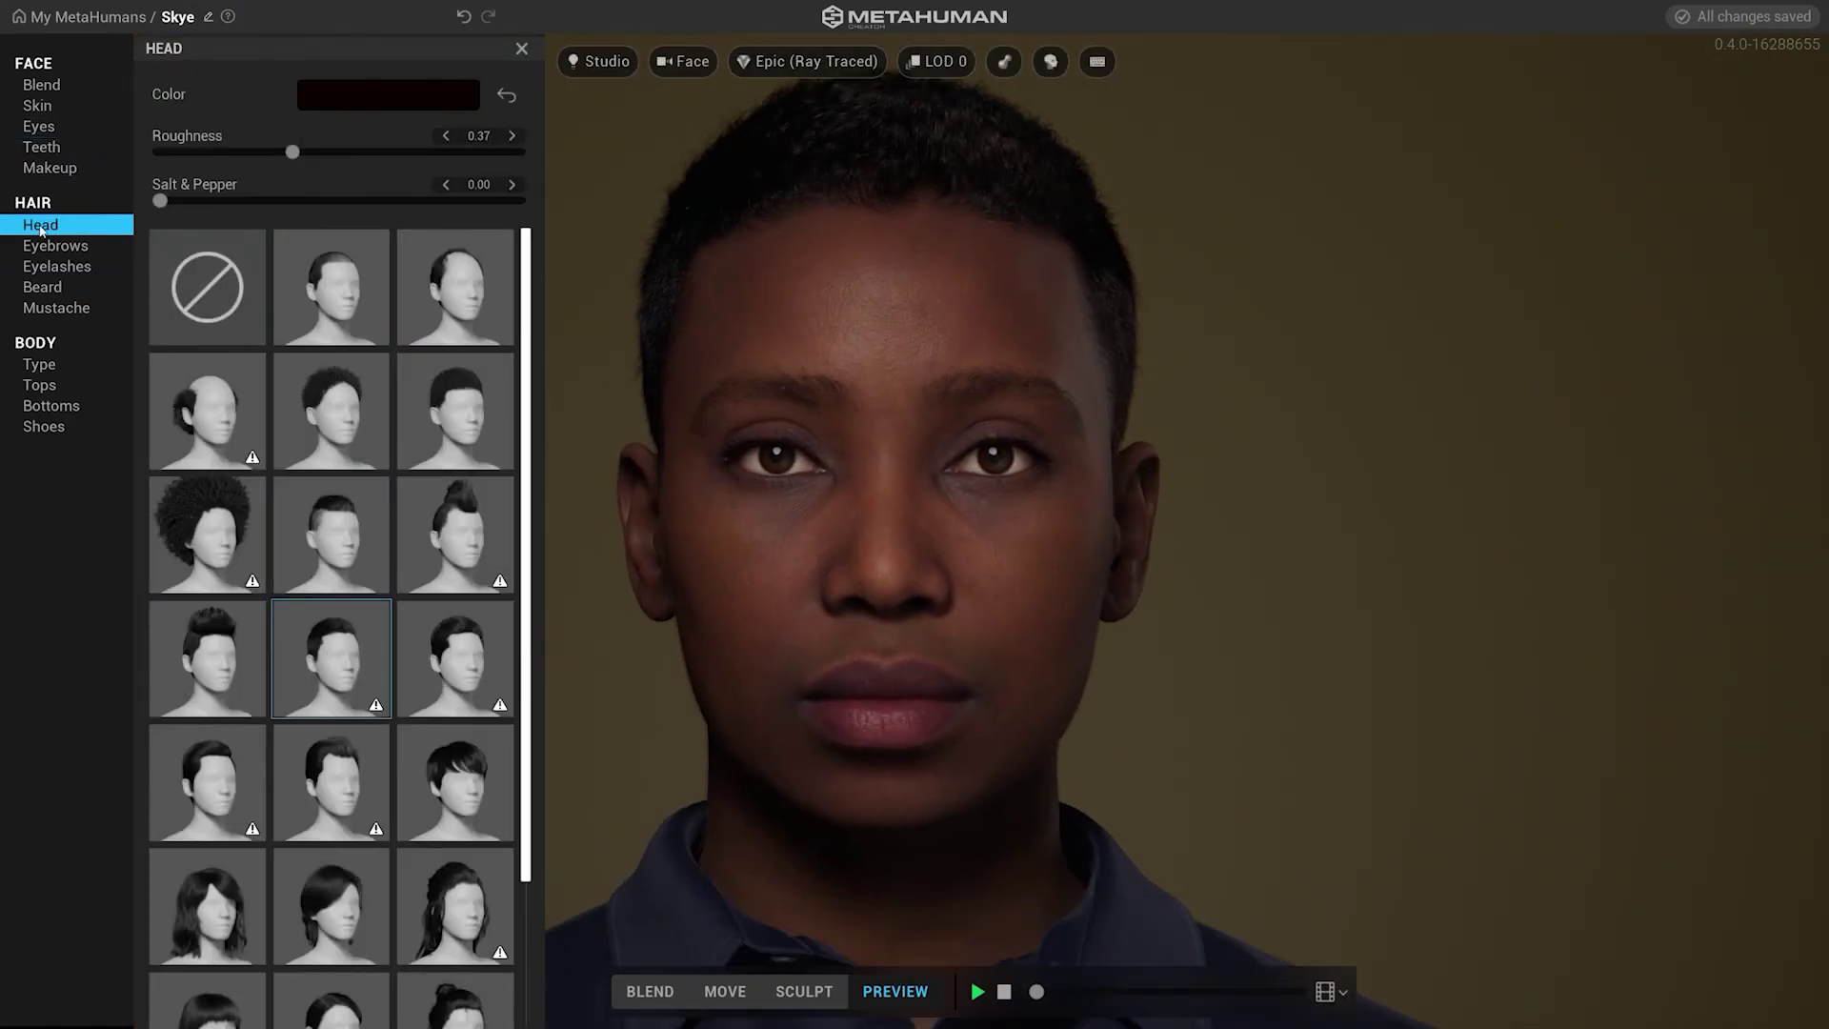
left_click(55, 246)
left_click(333, 528)
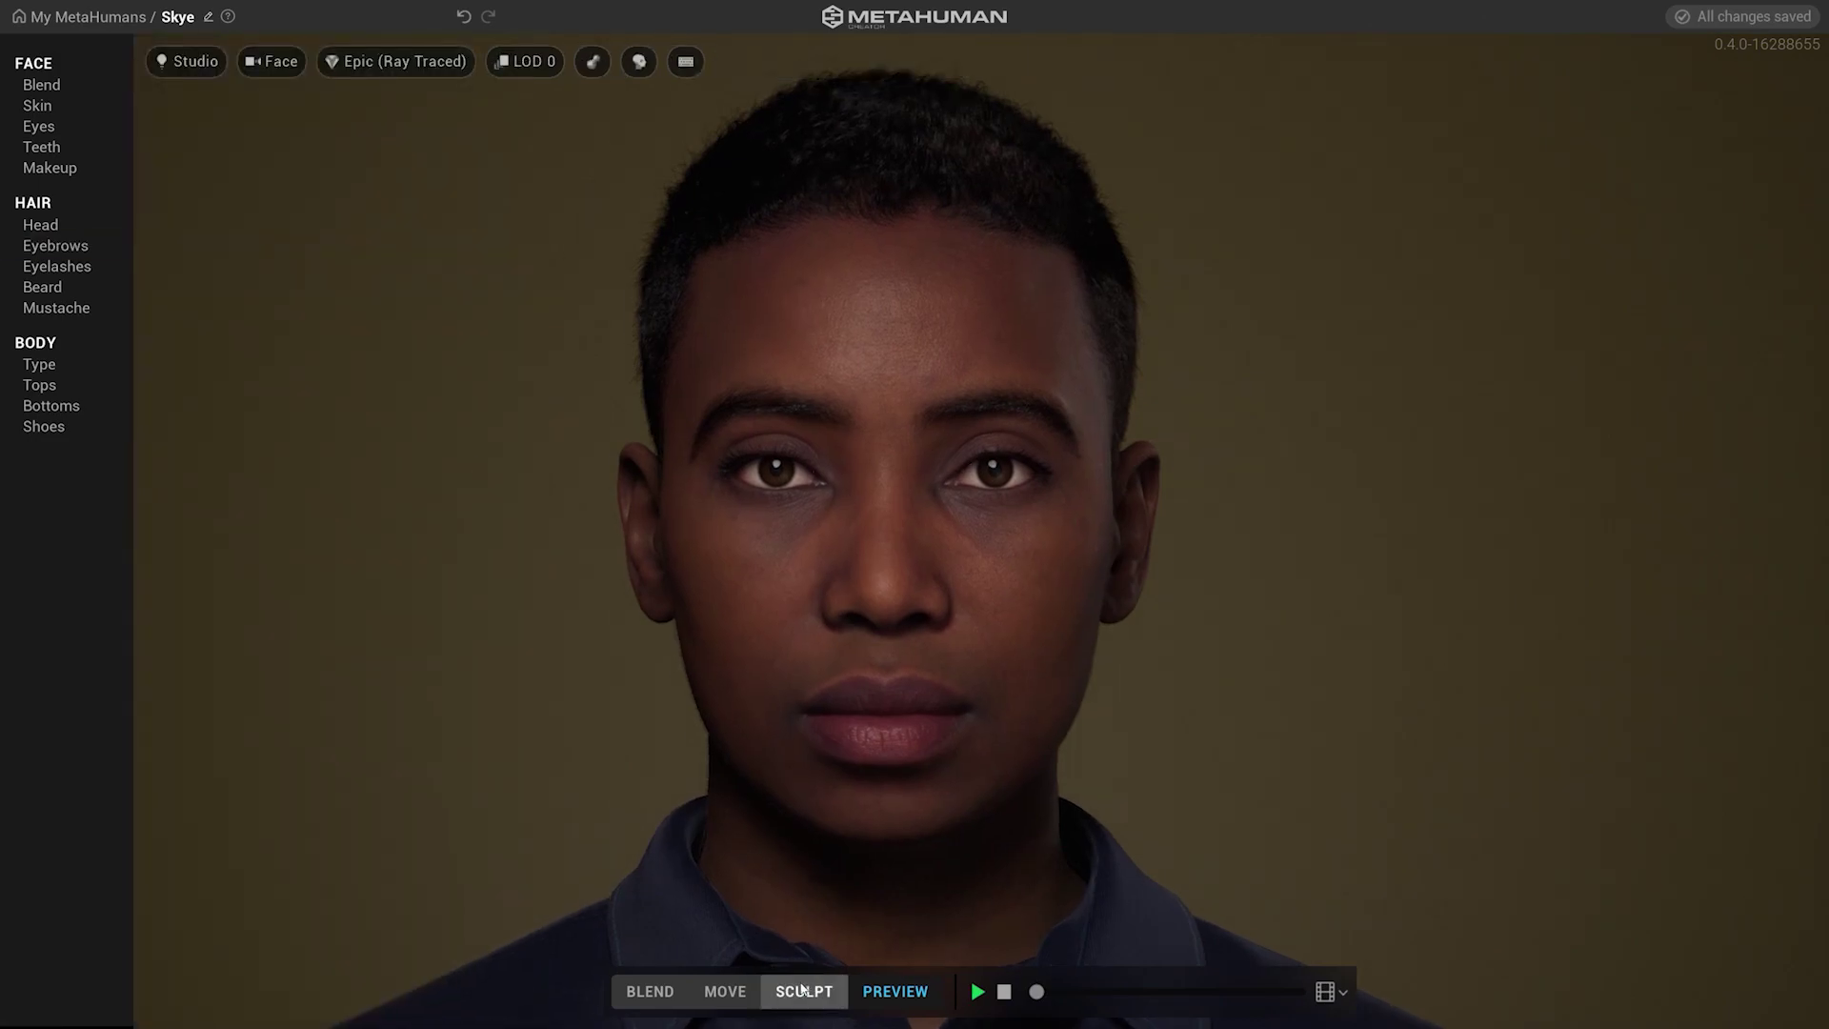
Sculpt the lower eyelids slightly upward and pull the ears outward, keeping the earlobes close to the head
left_click(803, 991)
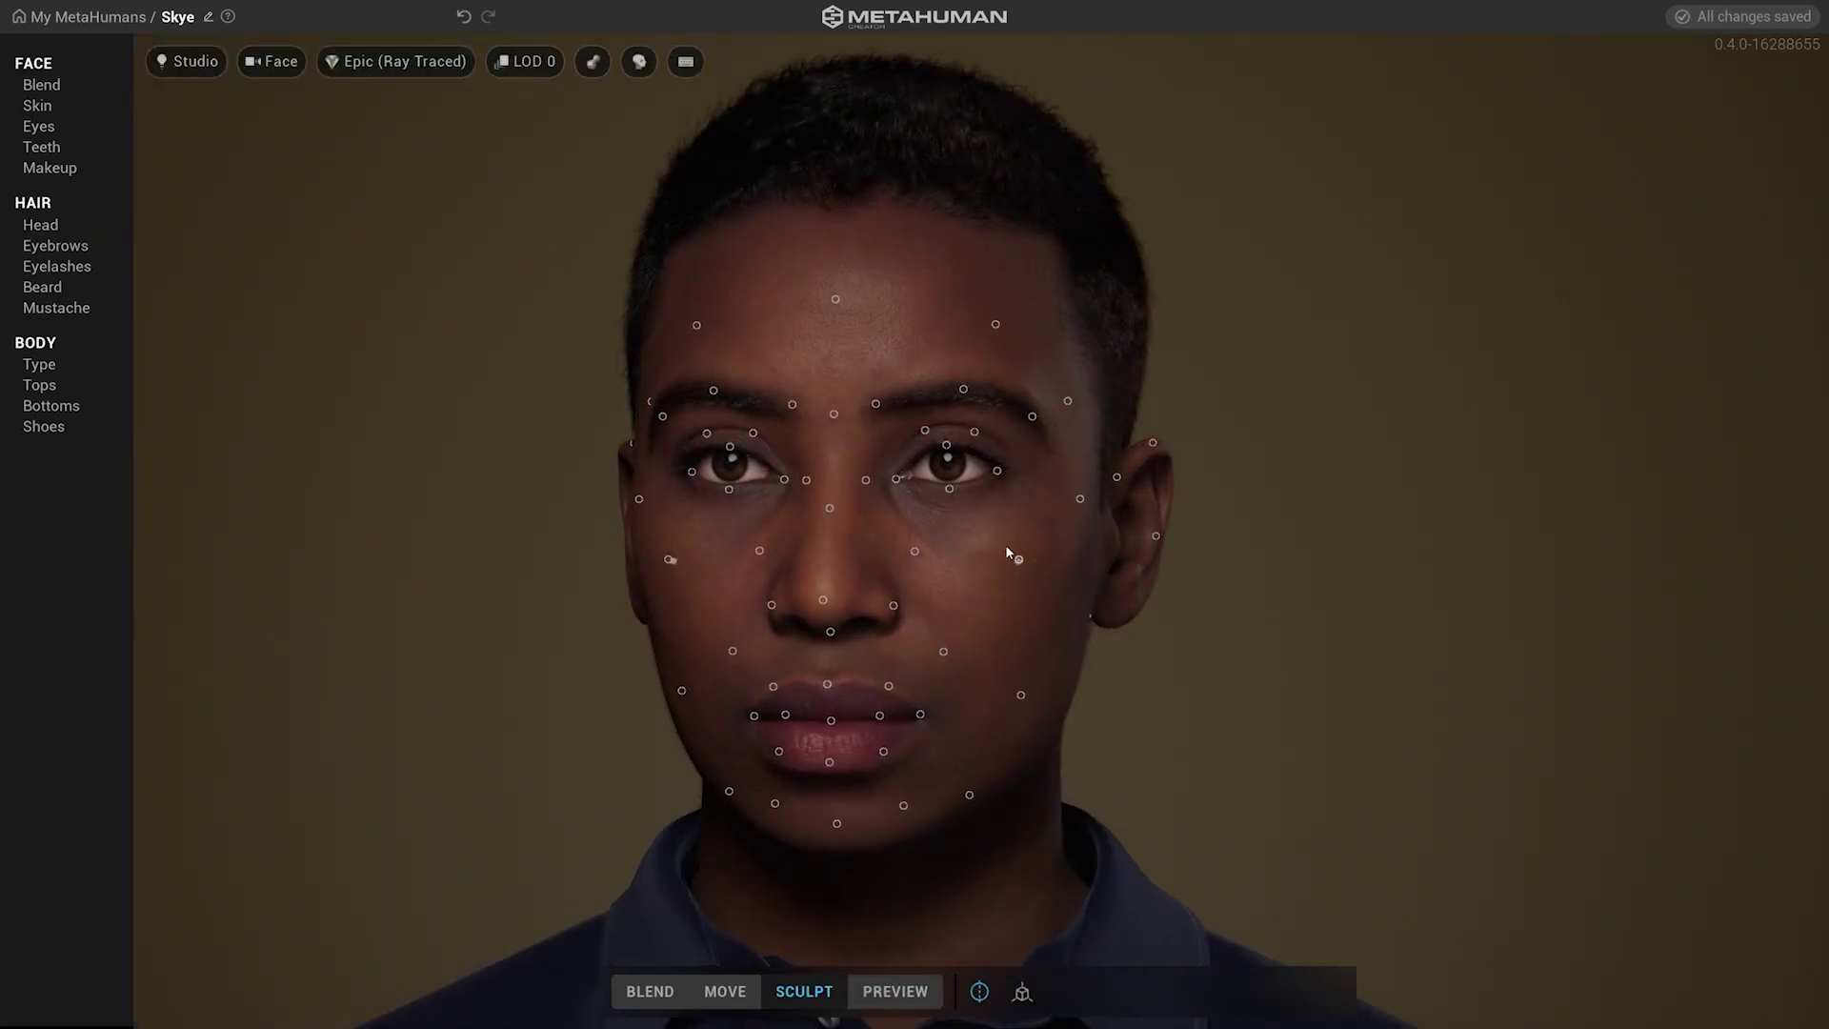
left_click_drag(949, 493, 946, 479)
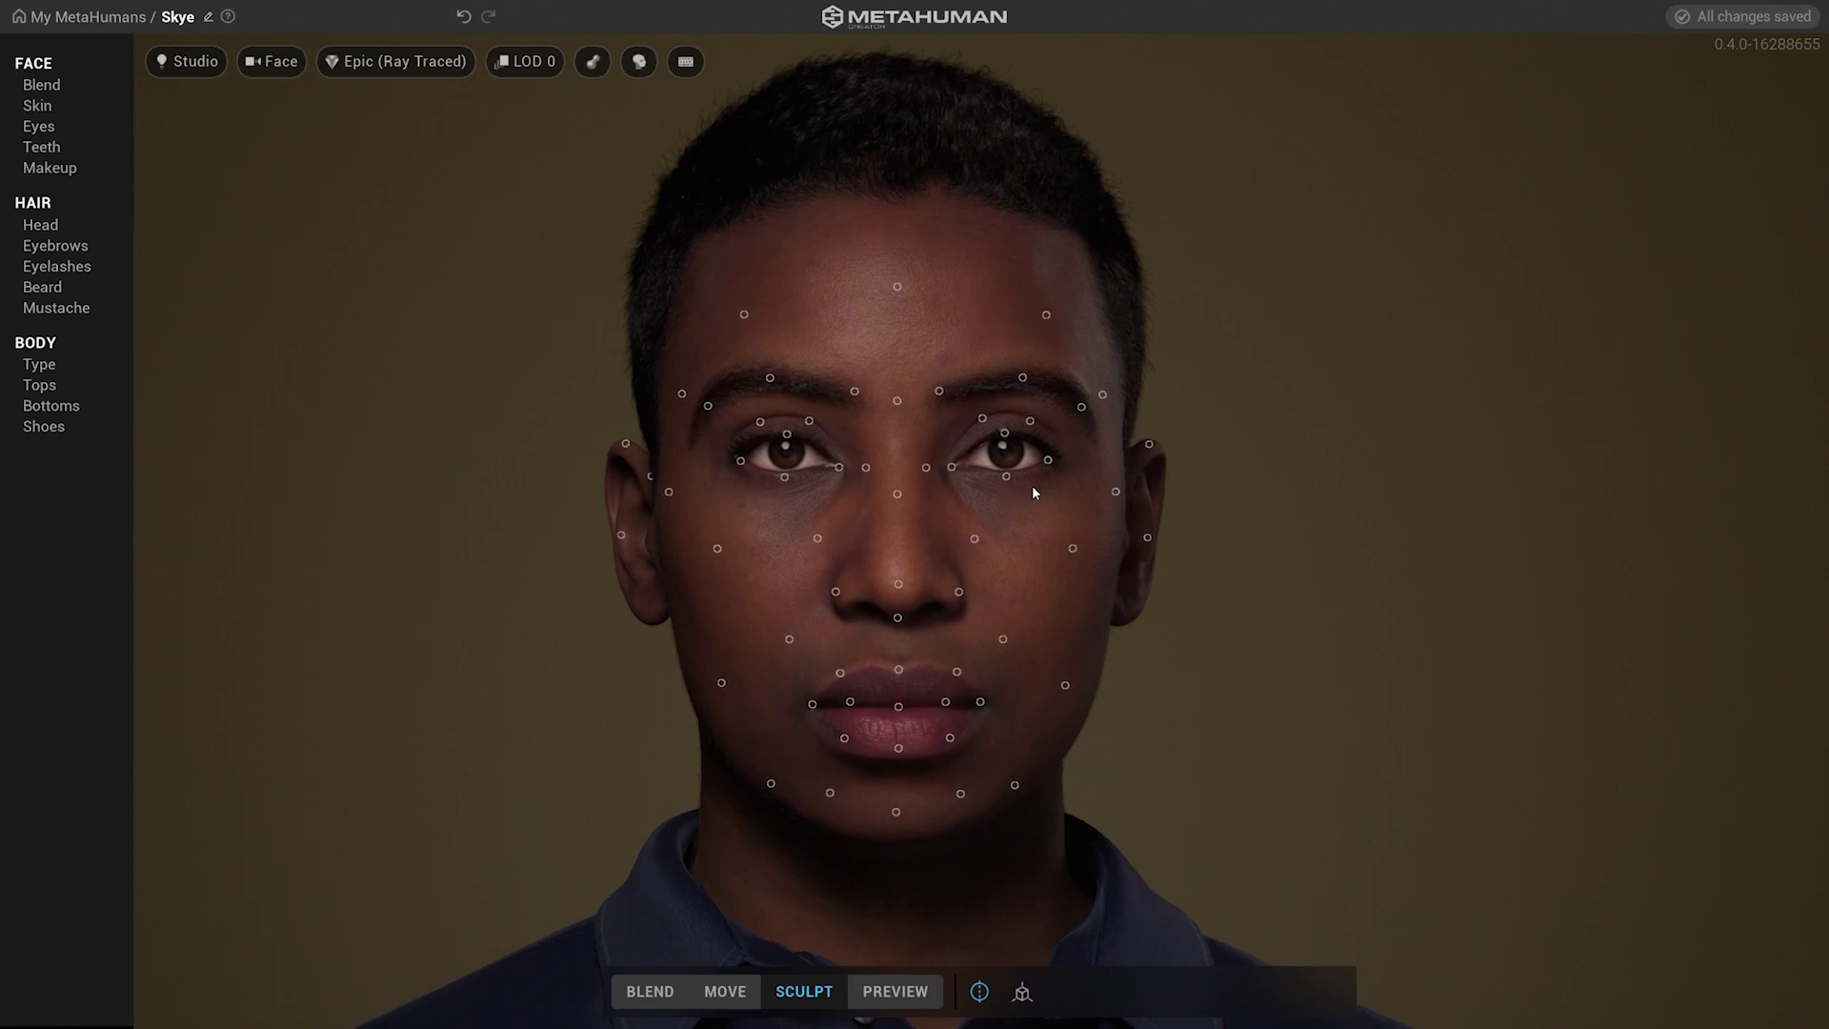
left_click_drag(618, 445, 599, 433)
left_click_drag(671, 615, 693, 597)
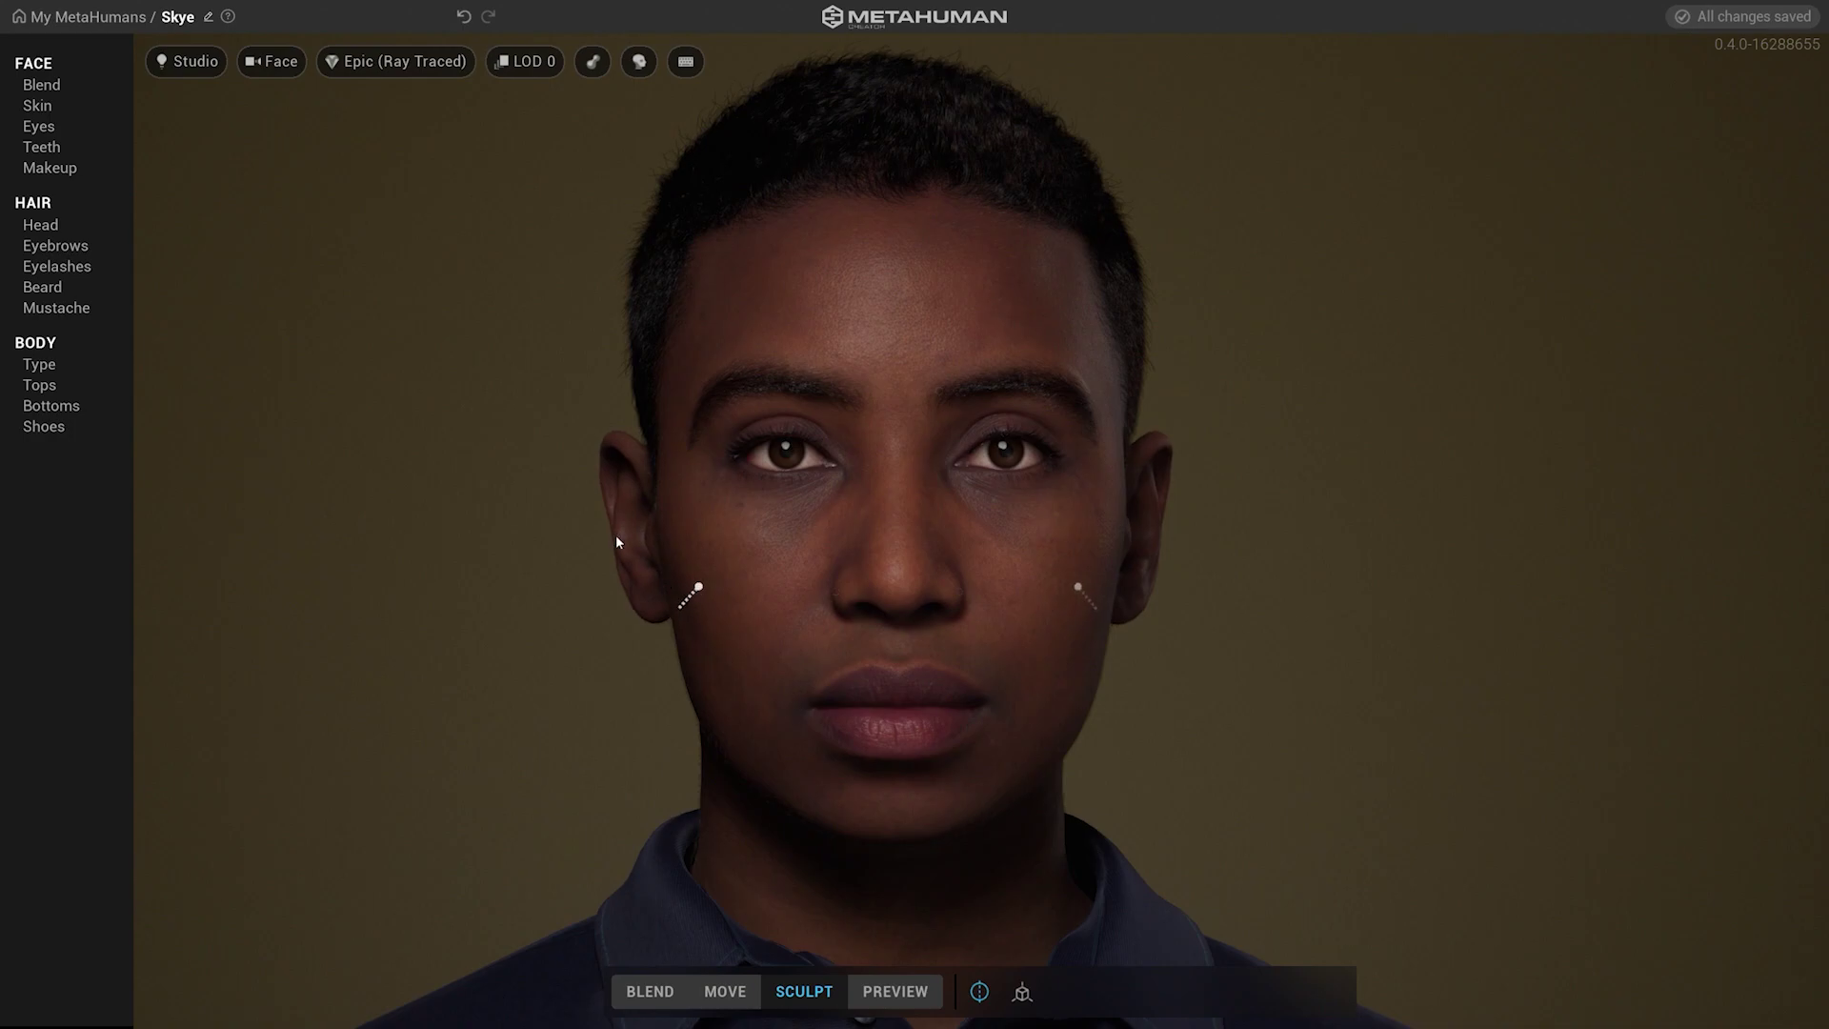
left_click_drag(606, 530, 599, 535)
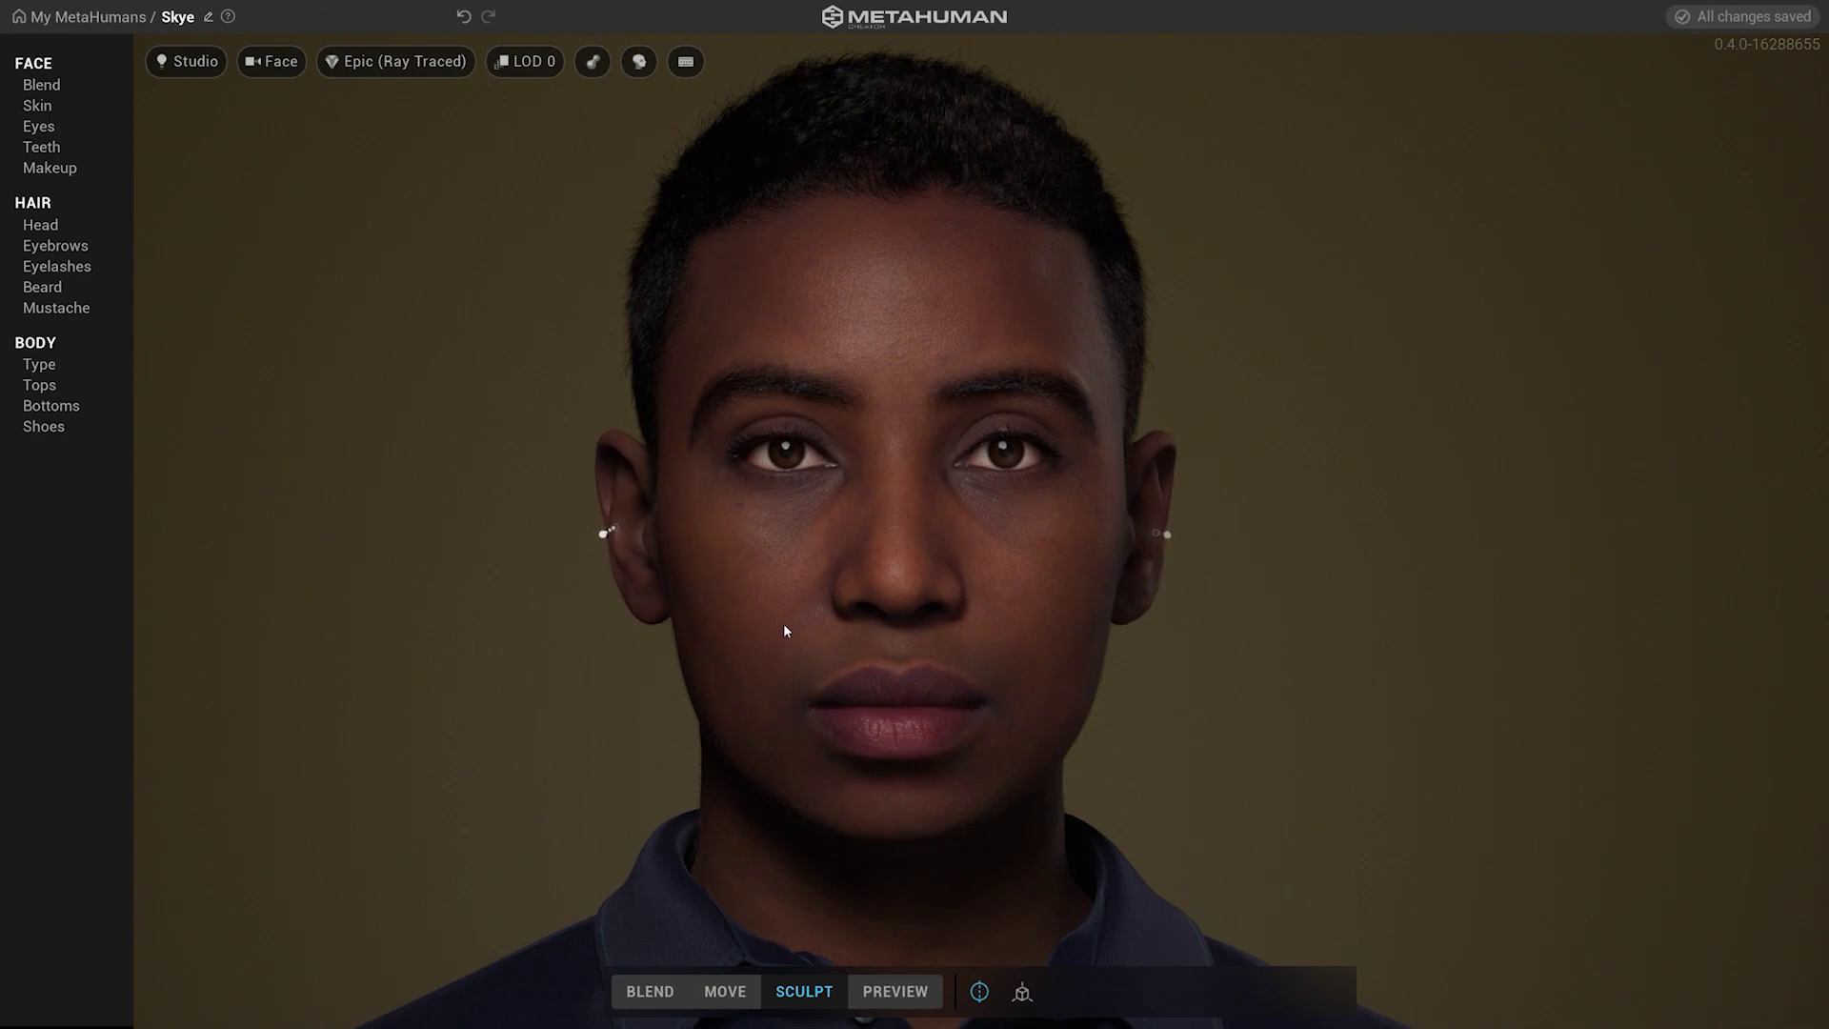
Refine the nose and lower cheeks by sculpting from the front and three-quarter views
left_click_drag(948, 671, 832, 626)
left_click_drag(1172, 559, 718, 639)
left_click_drag(663, 584, 1049, 480)
left_click_drag(1072, 482, 844, 523)
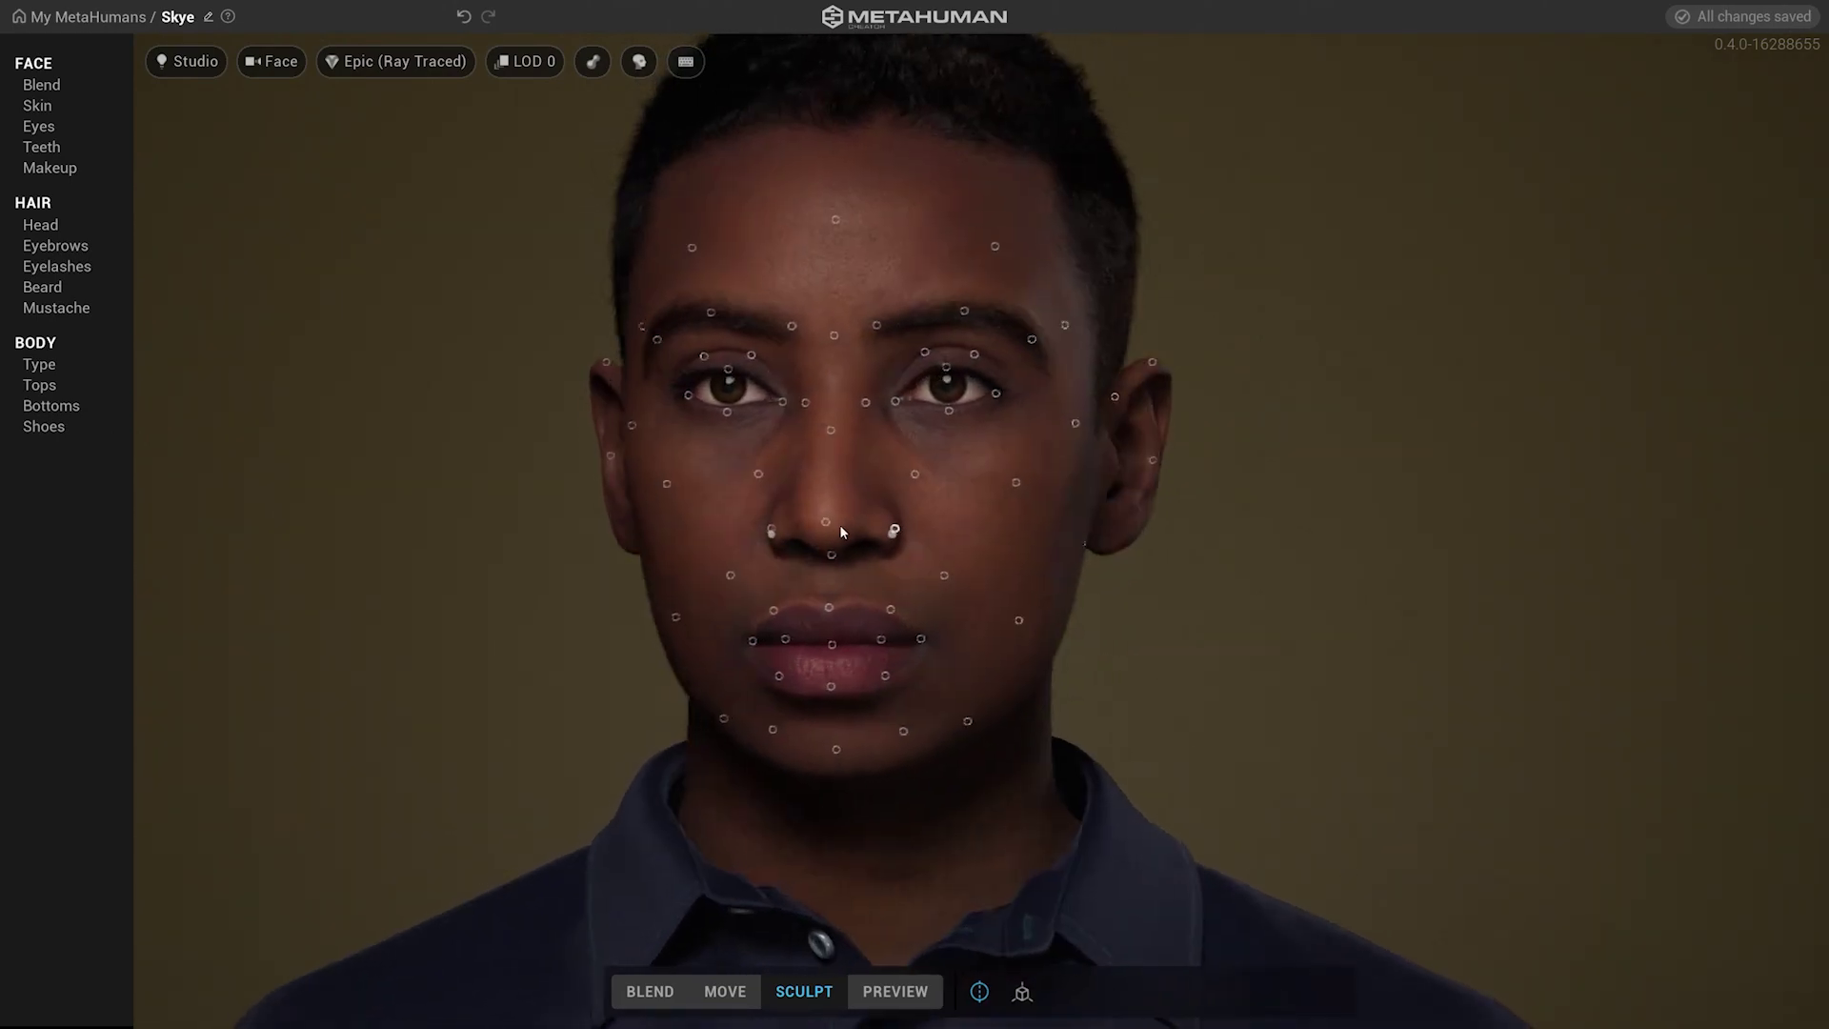
left_click_drag(688, 605, 699, 587)
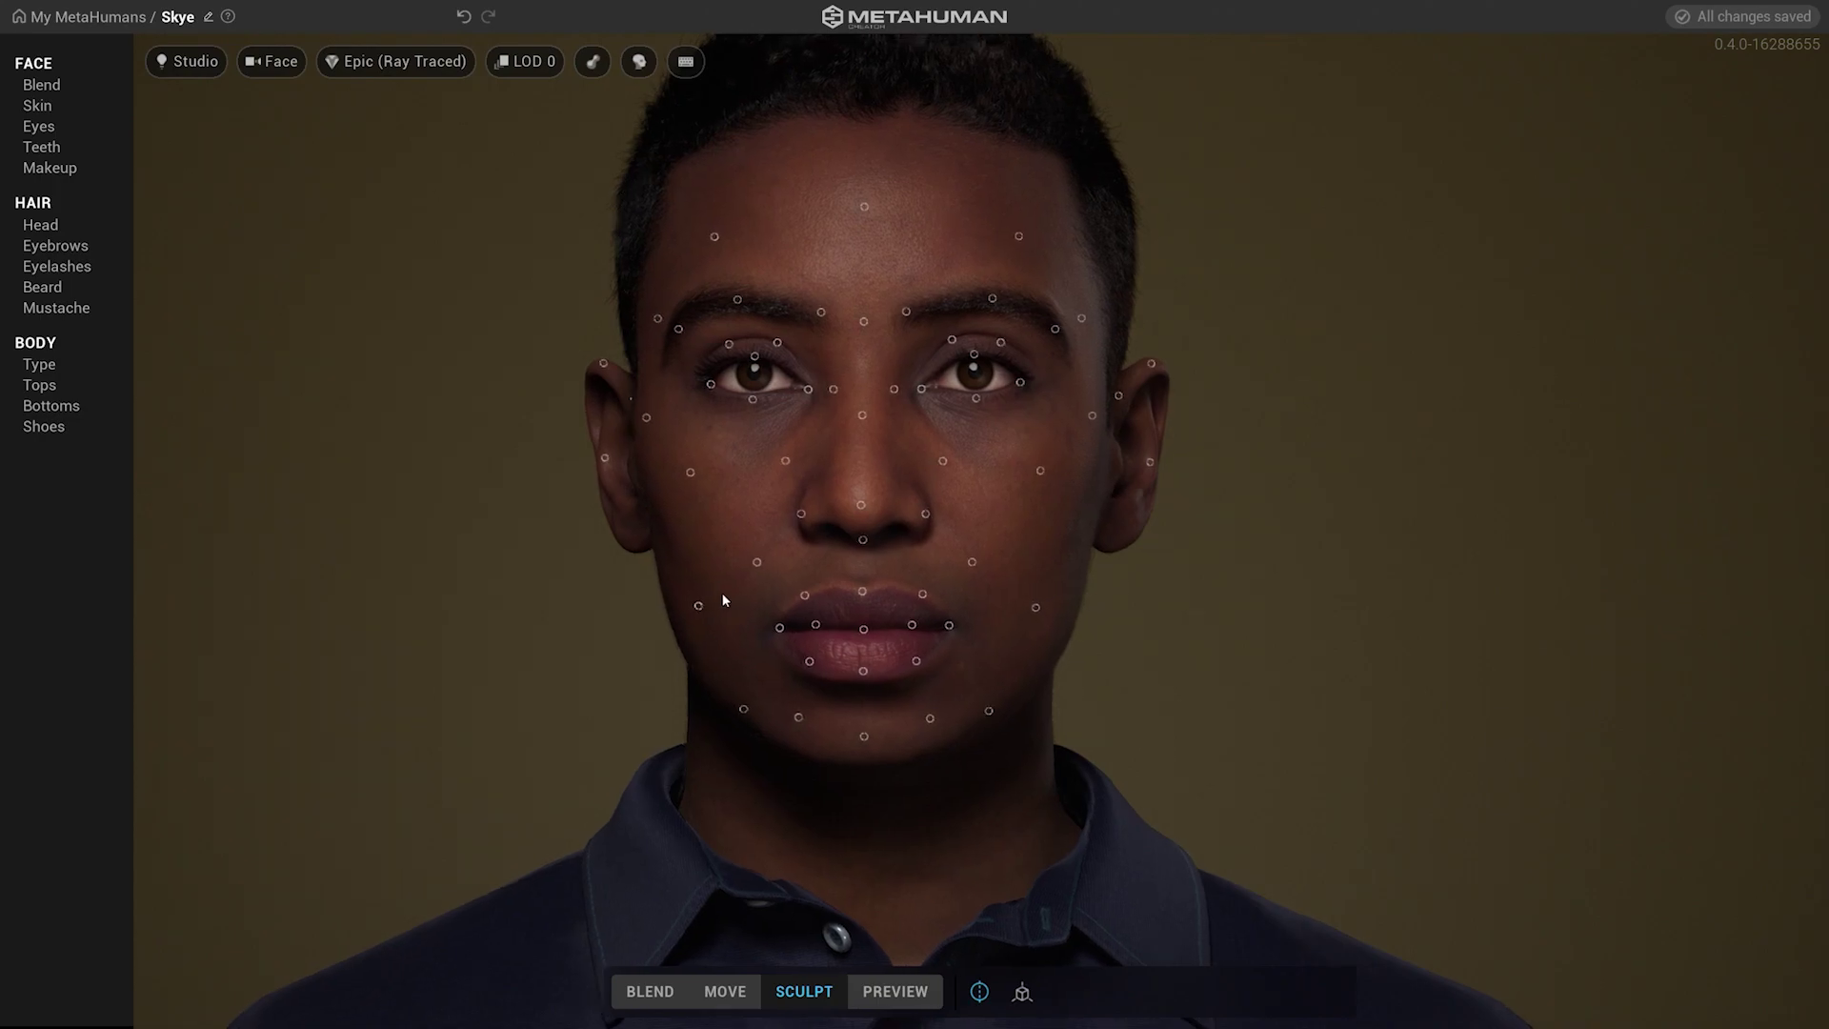
Sculpt thinner, flatter lips and a leaner lower face, checking the shape from the side
left_click_drag(807, 599, 1368, 643)
left_click_drag(1235, 645, 1202, 638)
left_click_drag(1369, 648, 707, 634)
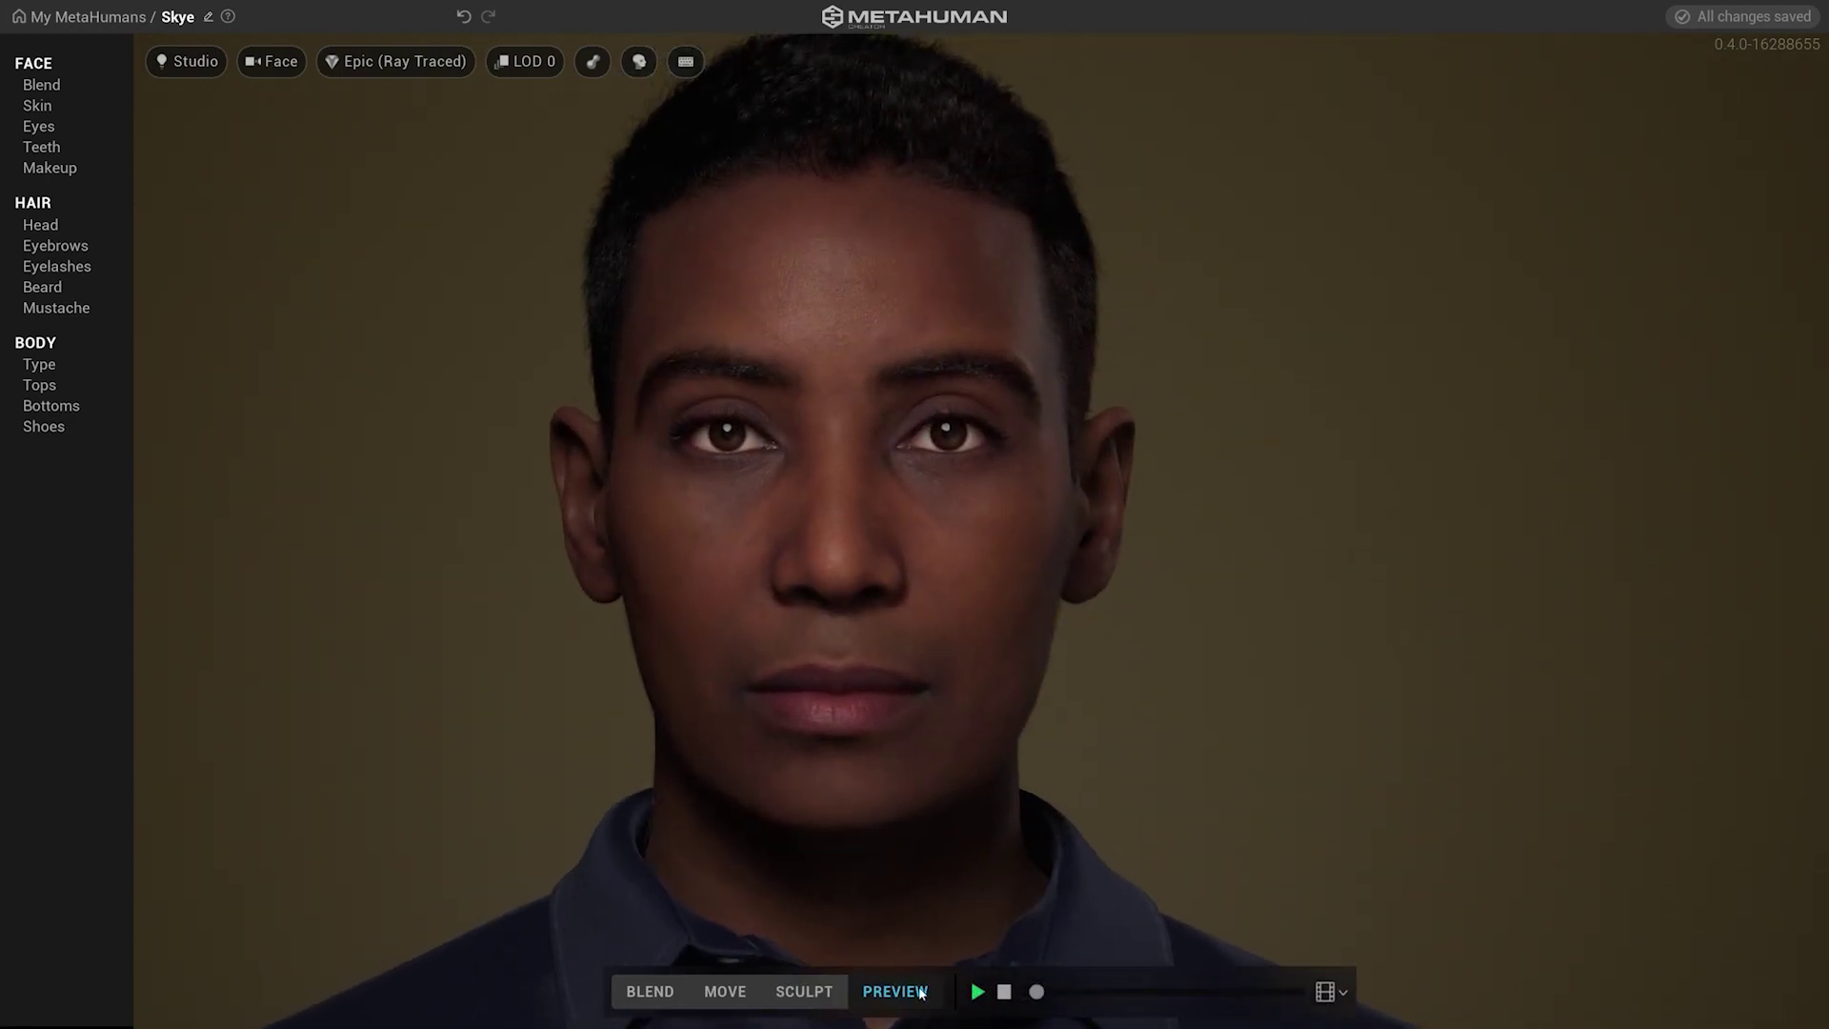
Adjust the eyebrow position using the Move guides on the face
left_click(804, 990)
left_click(725, 991)
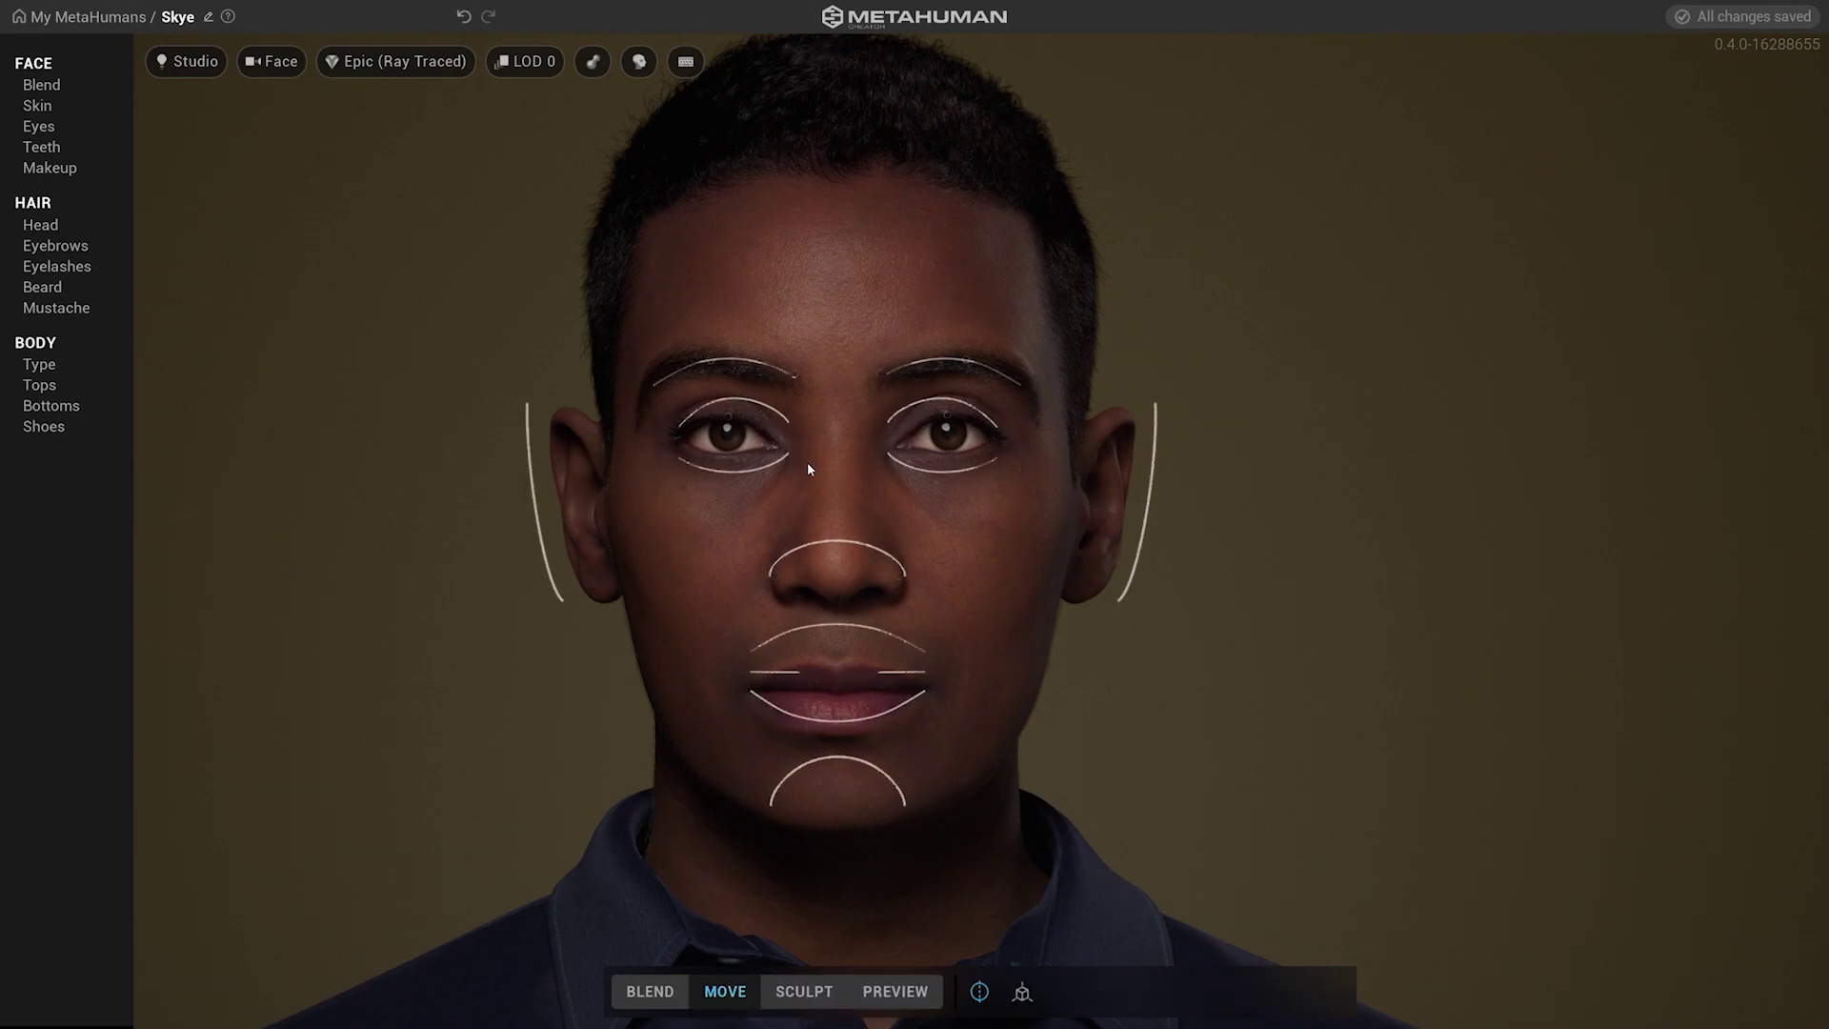
mouse_move(707, 377)
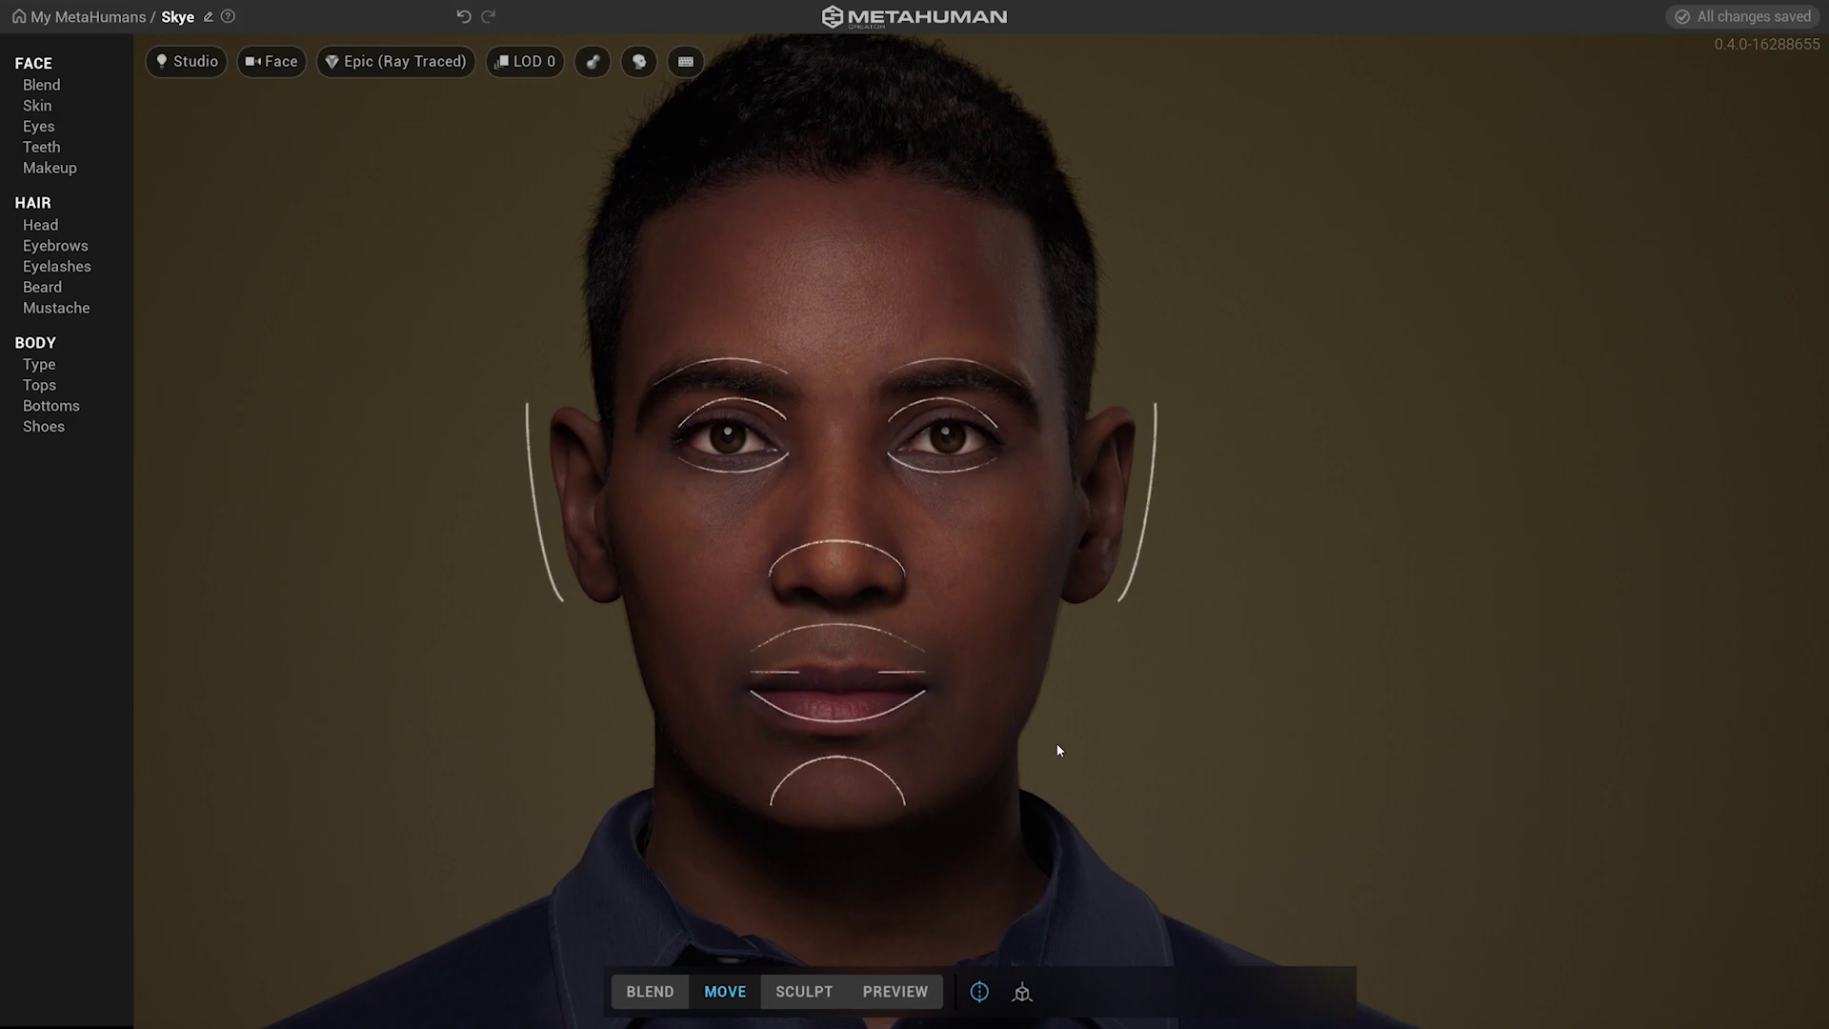
middle_click_drag(962, 745, 934, 693)
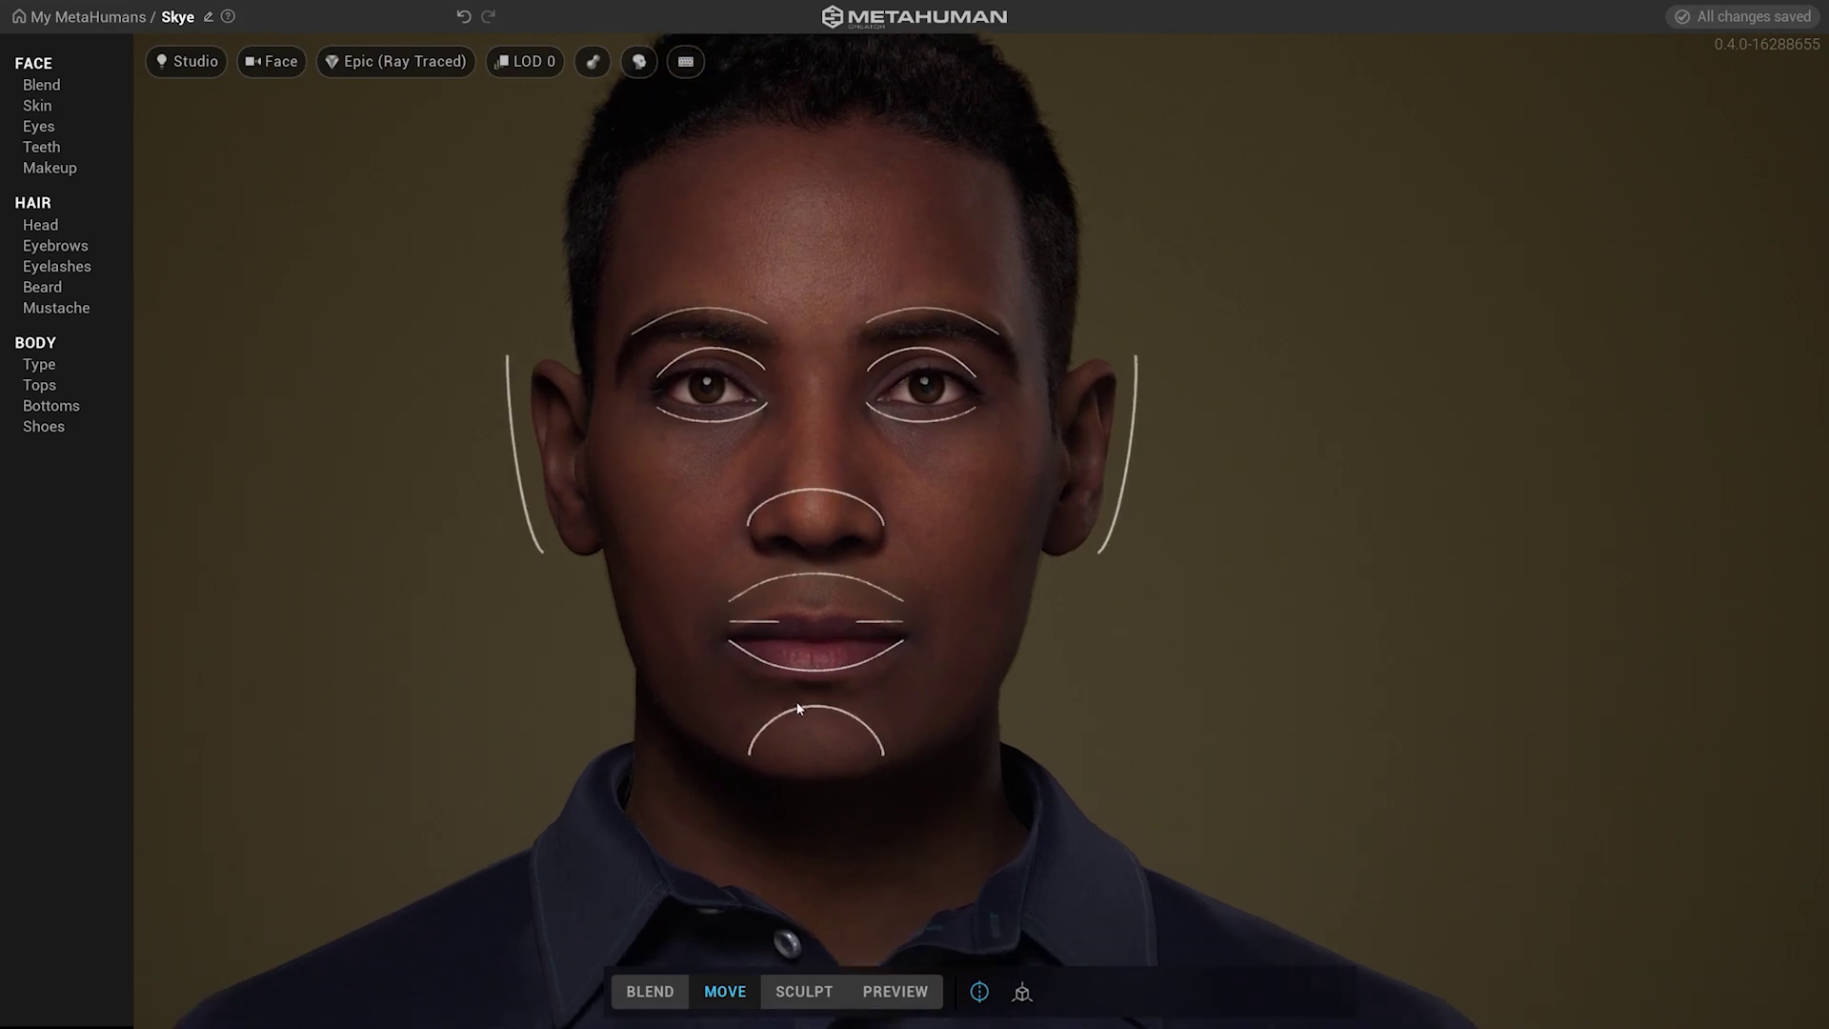
Sculpt the chin wider, check the jawline in side profile and preview the face from the front
left_click(804, 991)
left_click_drag(755, 742, 724, 759)
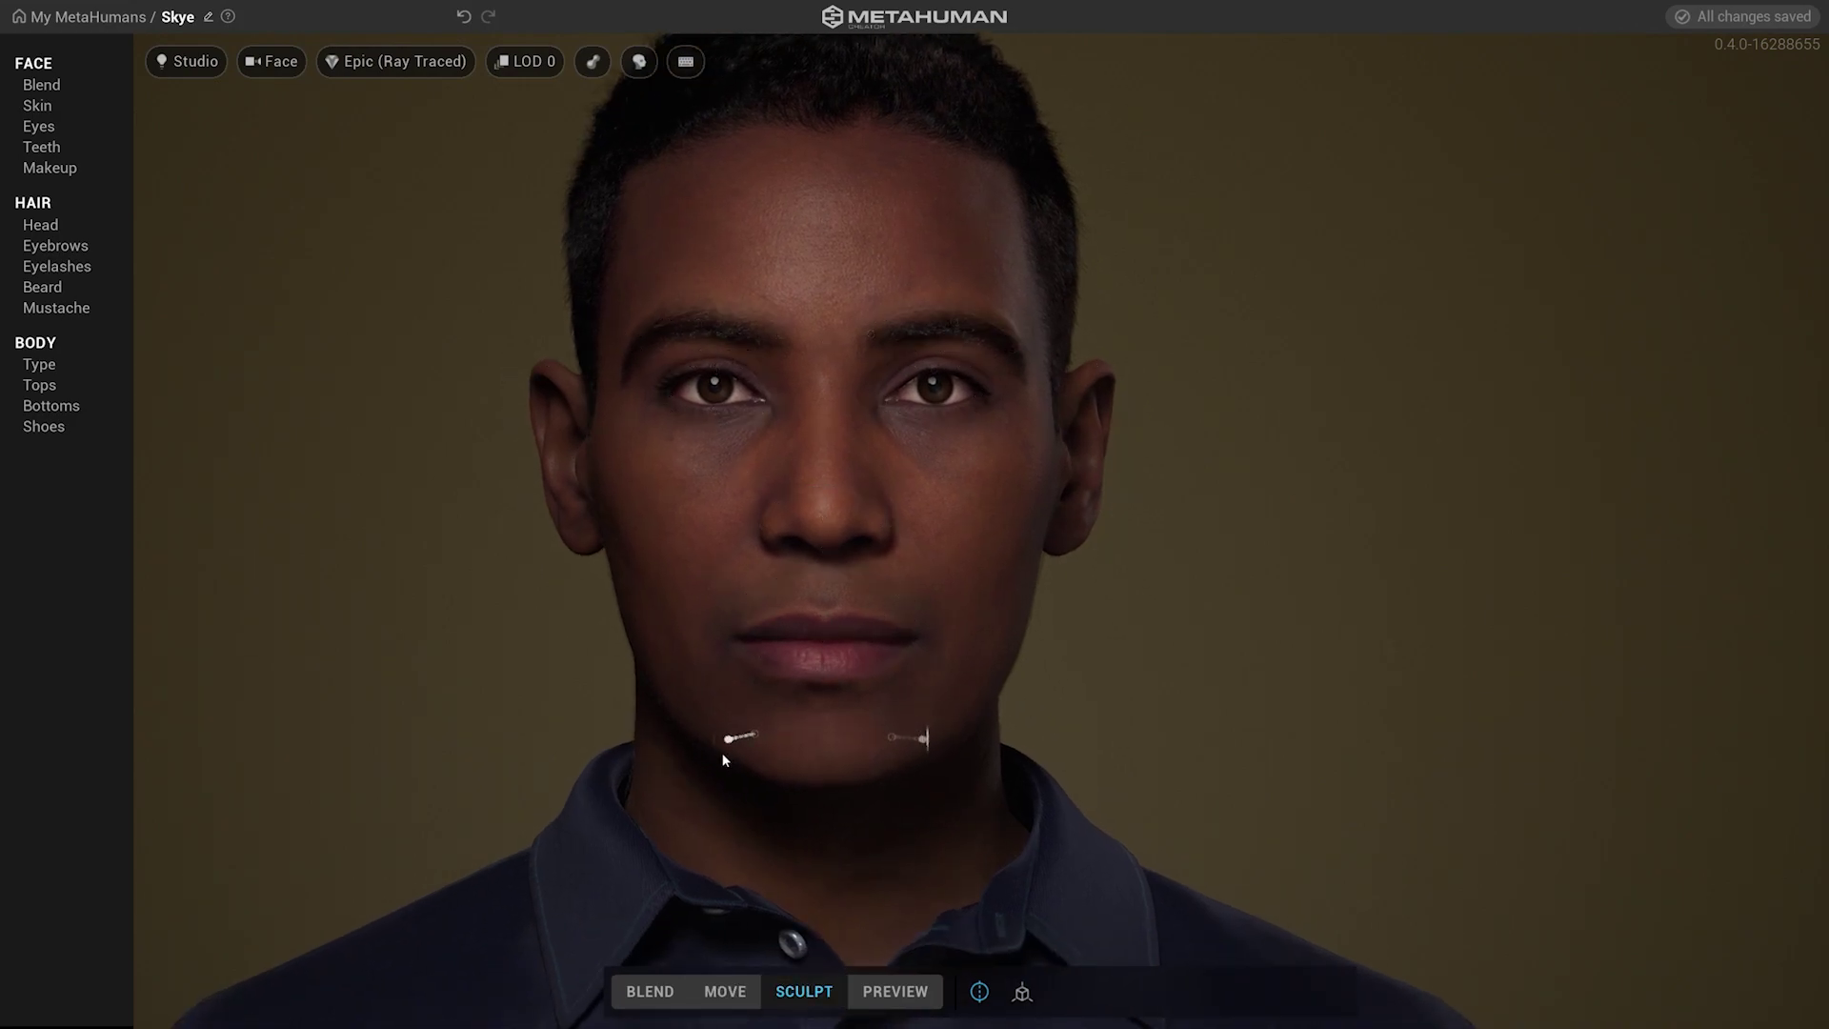
mouse_move(951, 631)
left_mouse_down()
mouse_move(894, 602)
mouse_move(432, 629)
left_mouse_up()
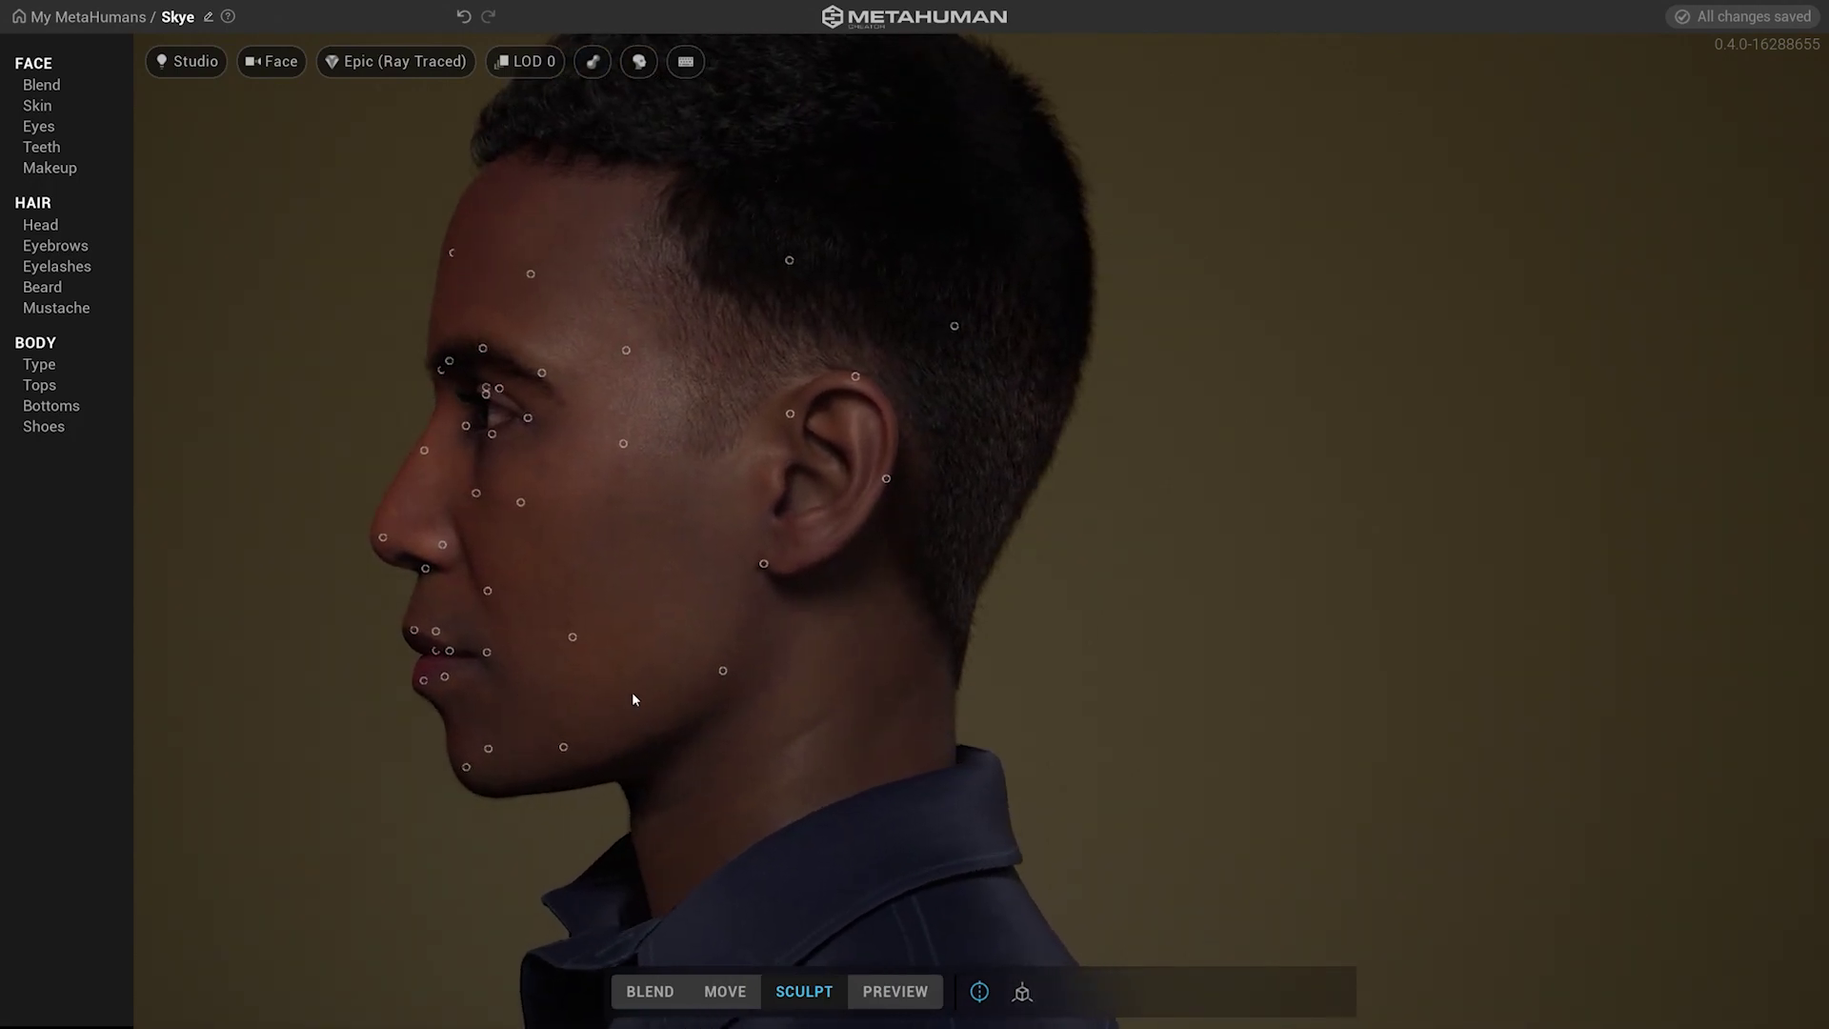
left_click_drag(539, 684, 1266, 675)
left_click(895, 991)
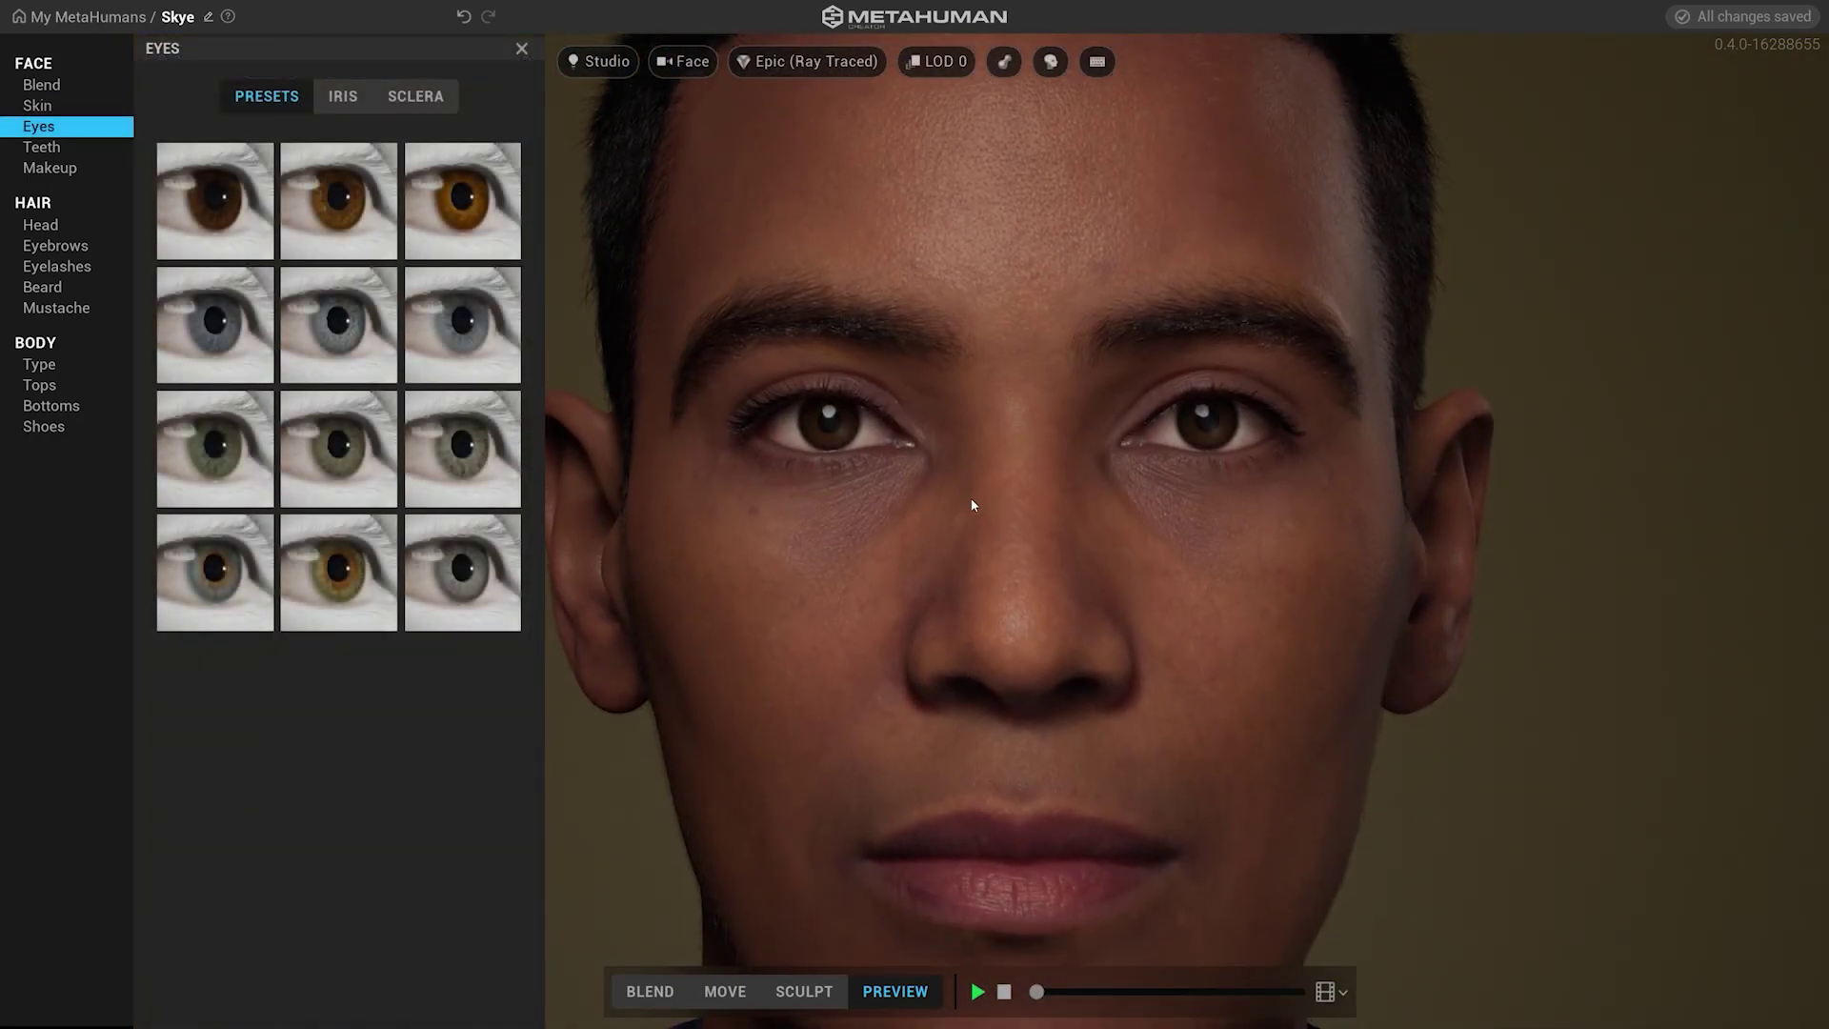
Try grey-blue and green eye presets on the character, ending with Preset 009
left_click(377, 566)
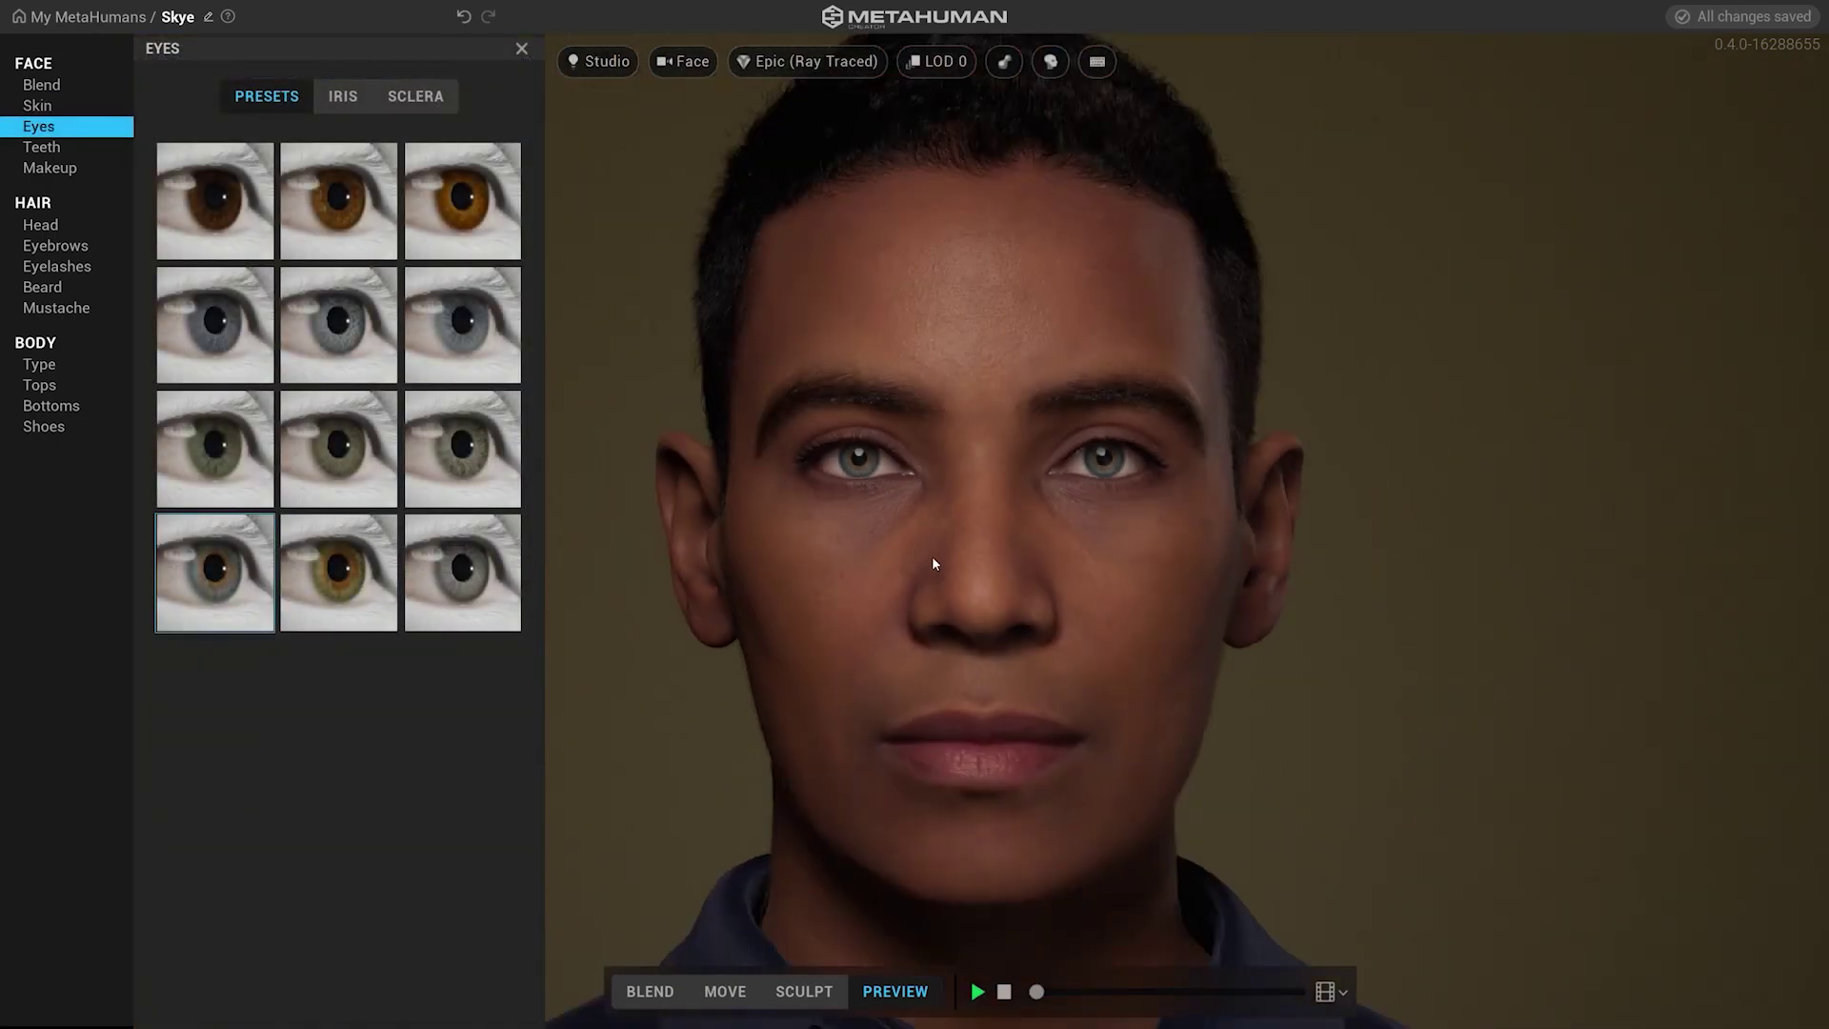
left_click(386, 476)
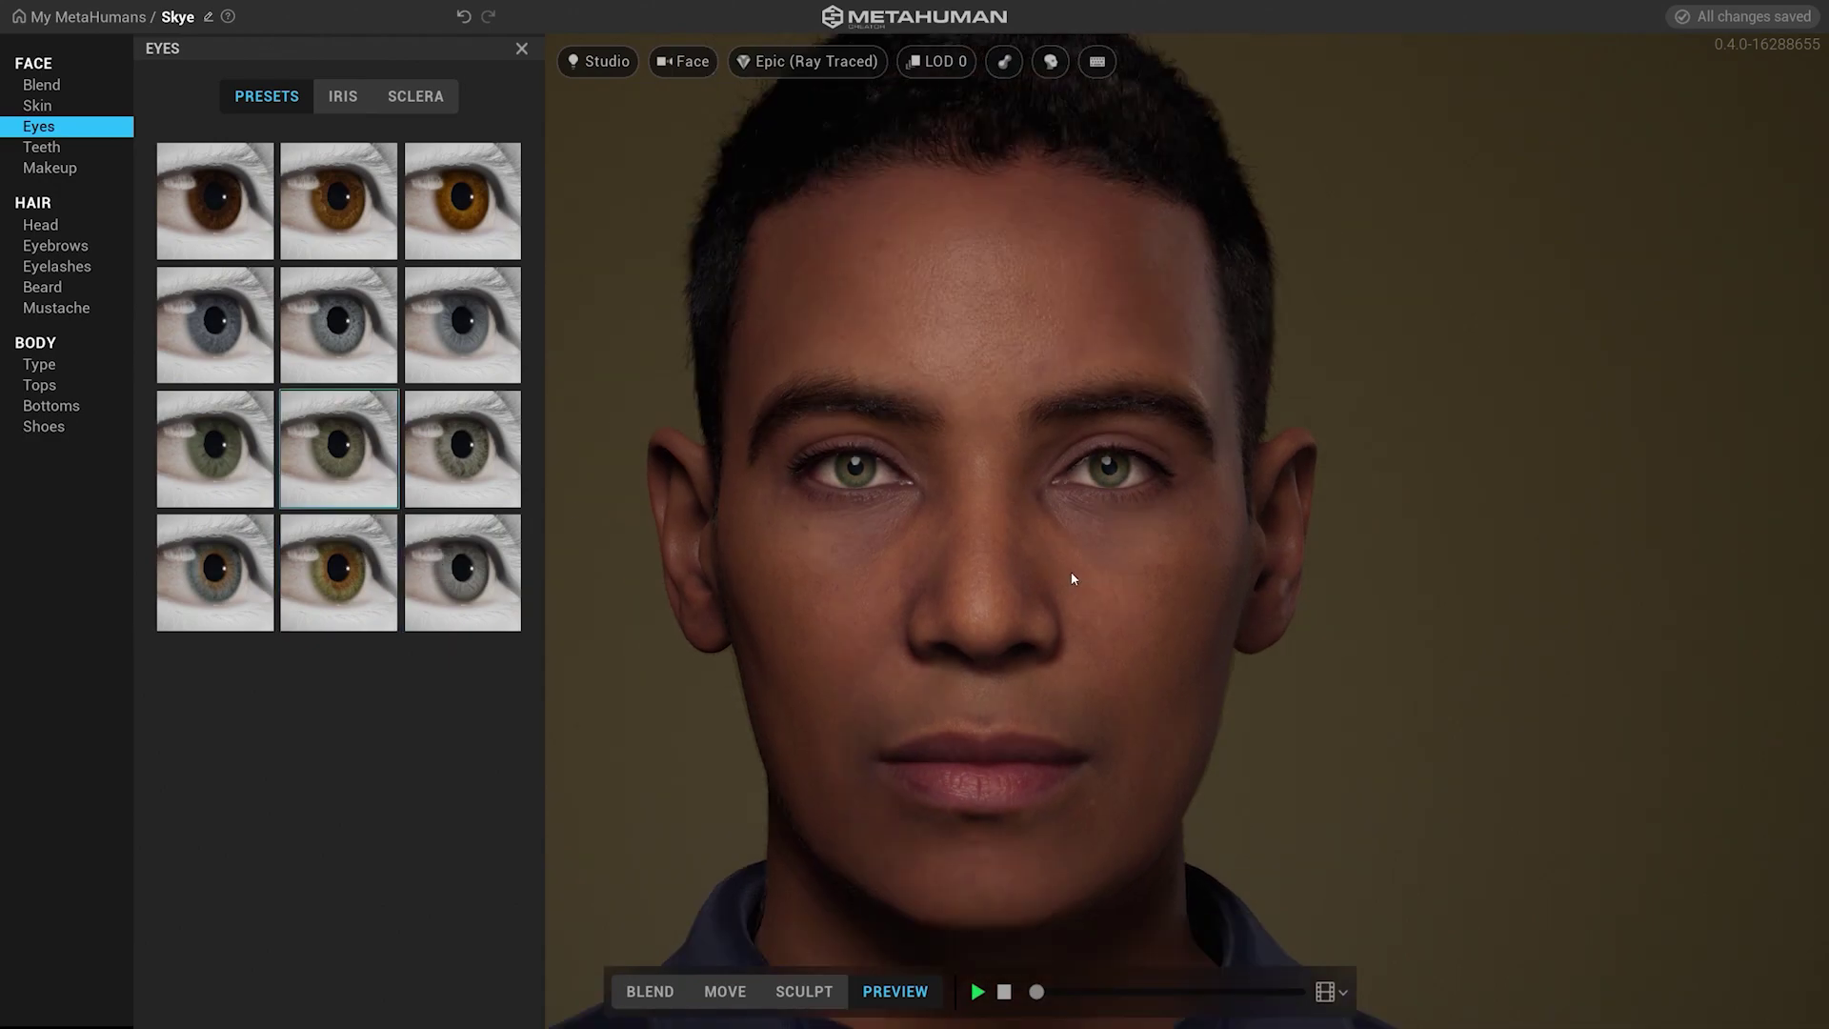
left_click(502, 490)
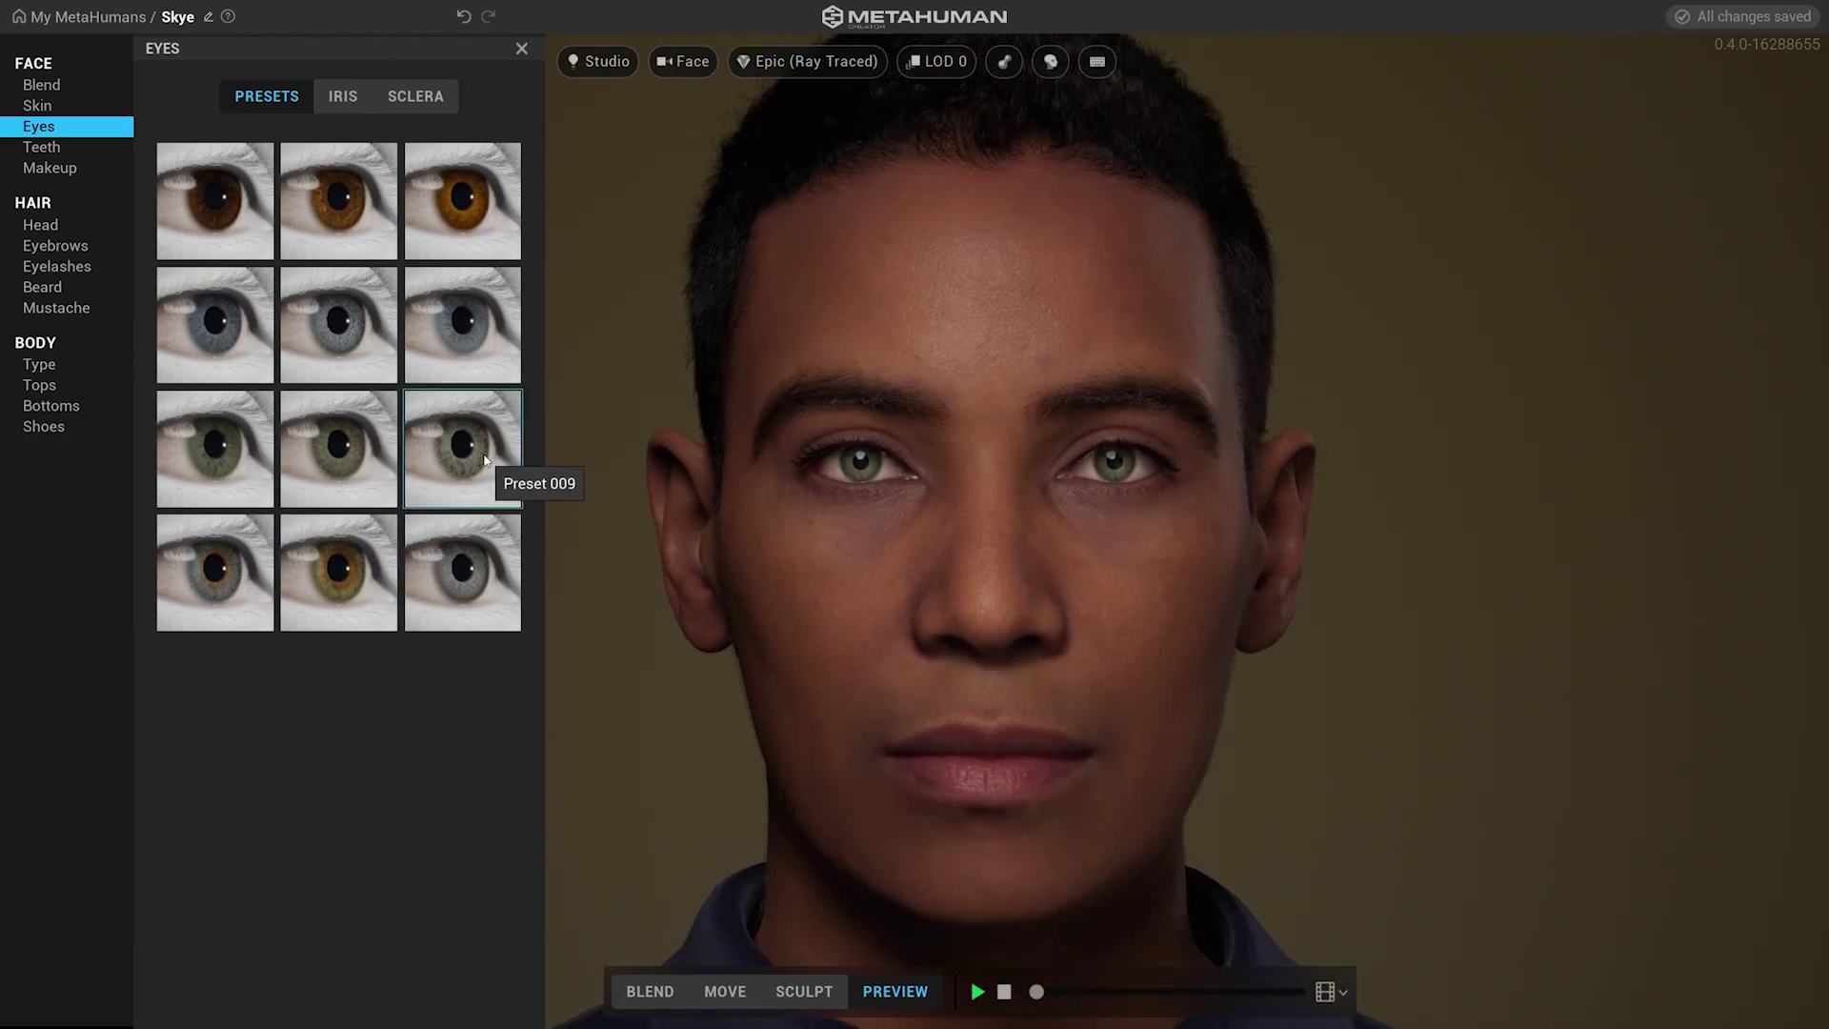
Examine the eyes up close and apply the third iris pattern to both eyes
left_click(343, 96)
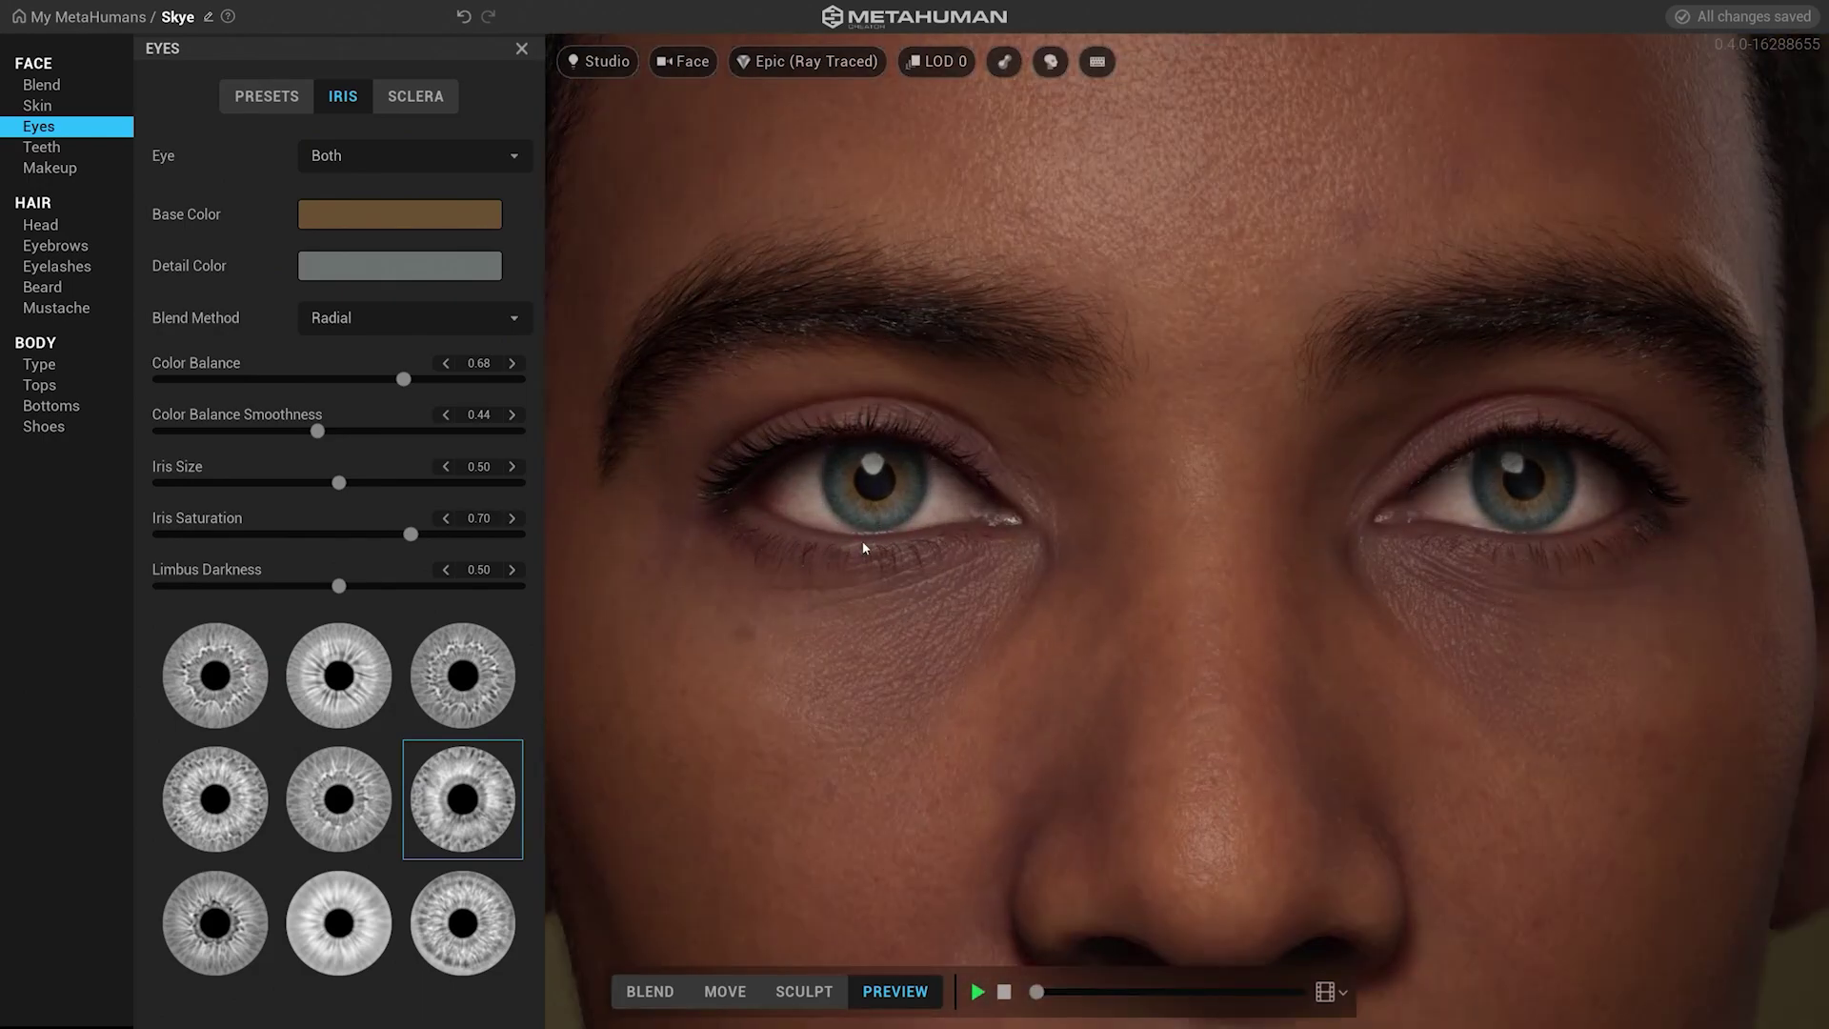
middle_click_drag(875, 534, 1033, 543)
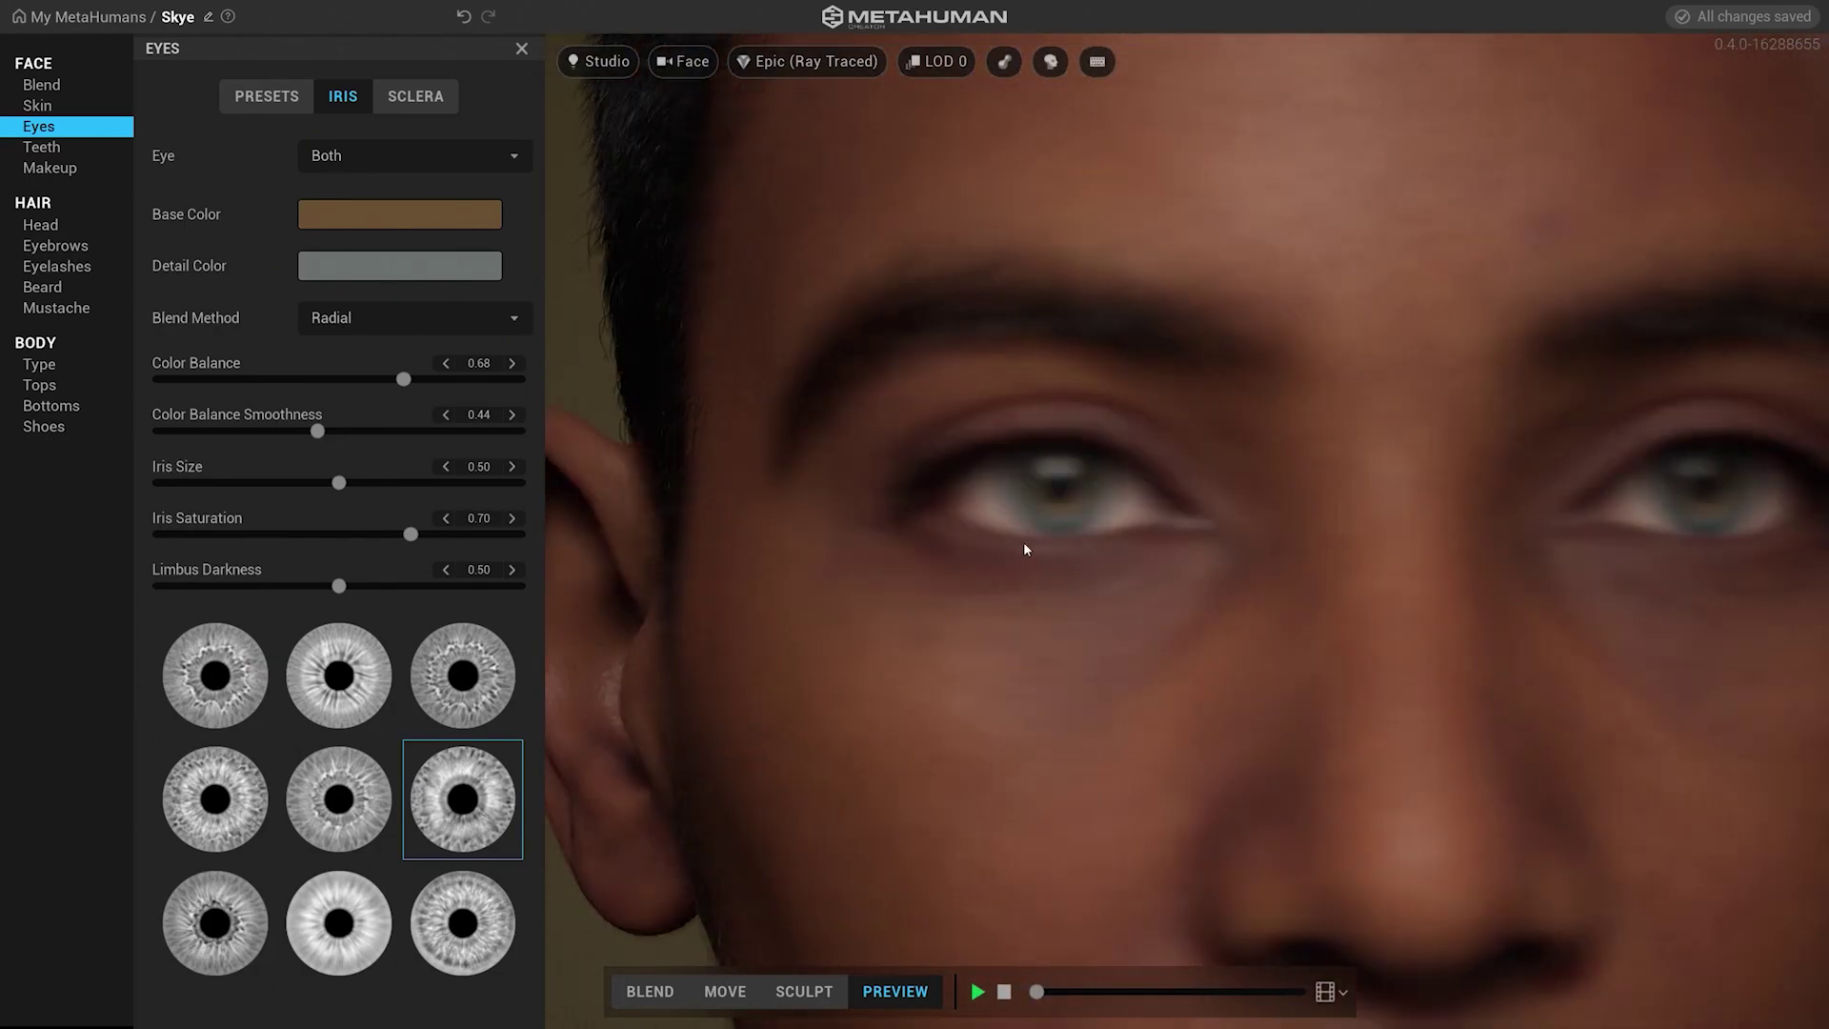
left_click_drag(952, 549, 917, 547)
scroll(915, 538, "down", 2)
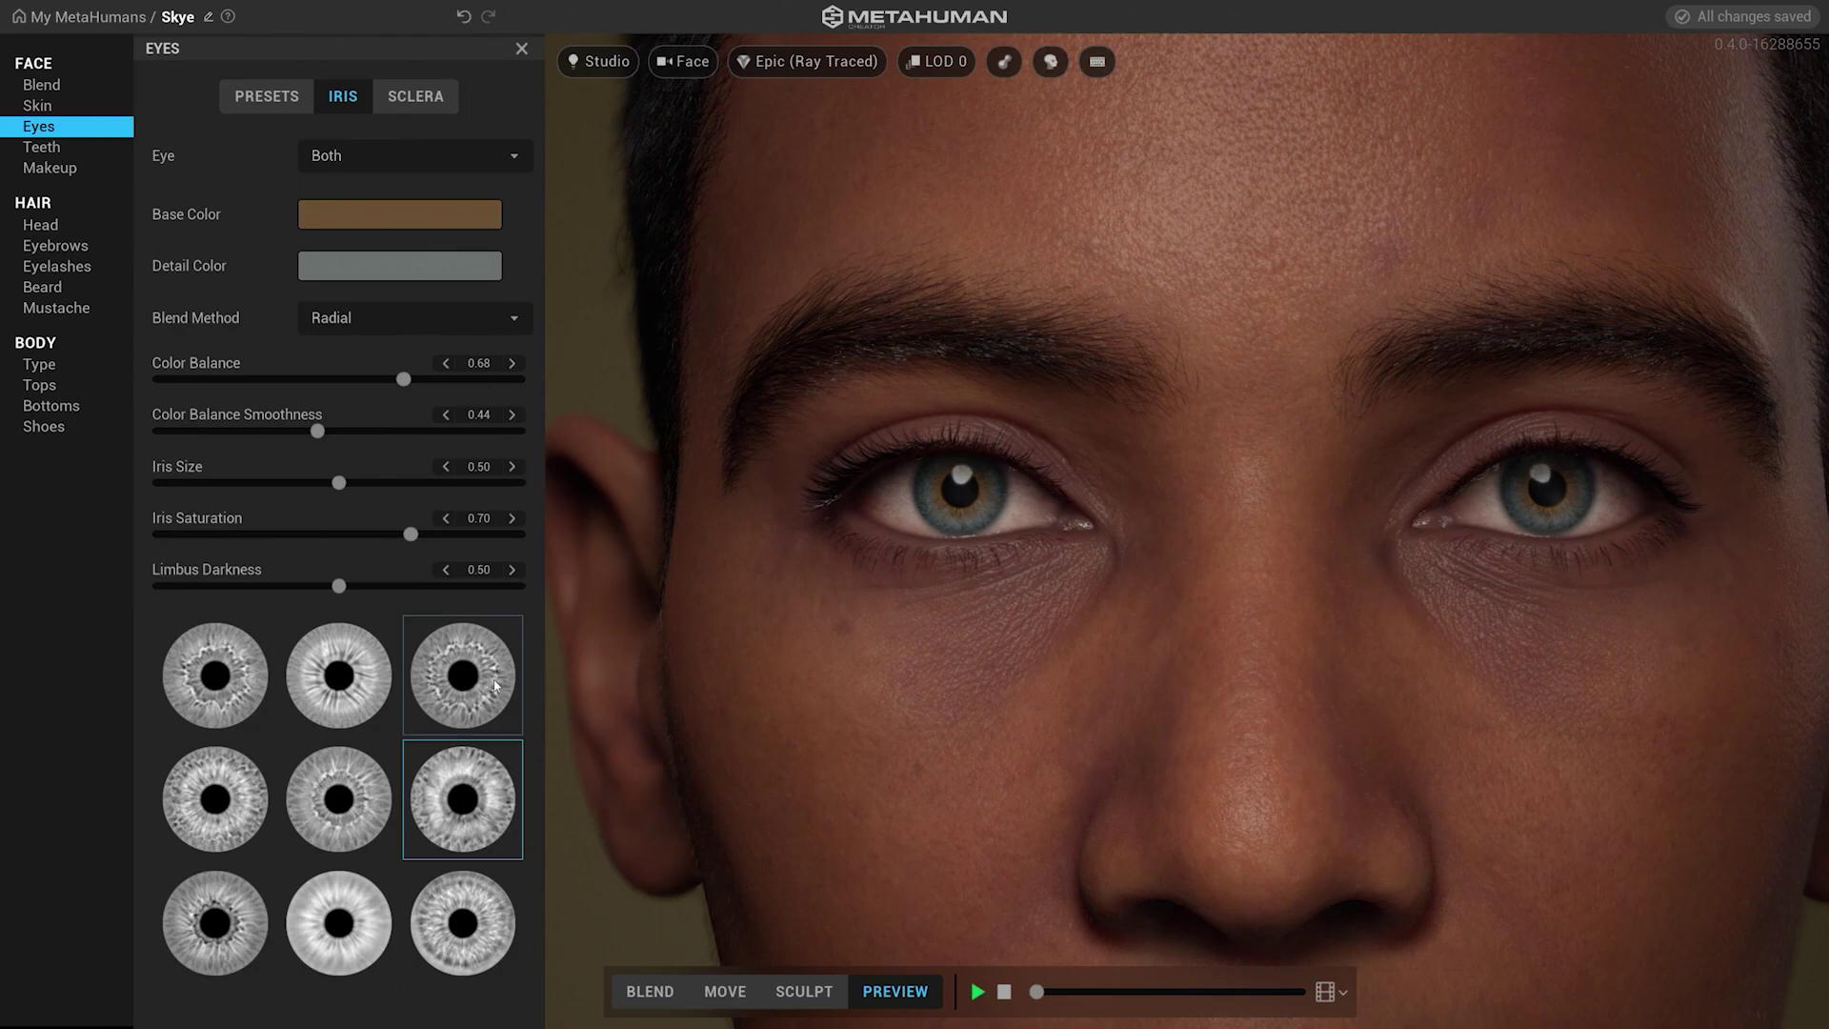
left_click(460, 682)
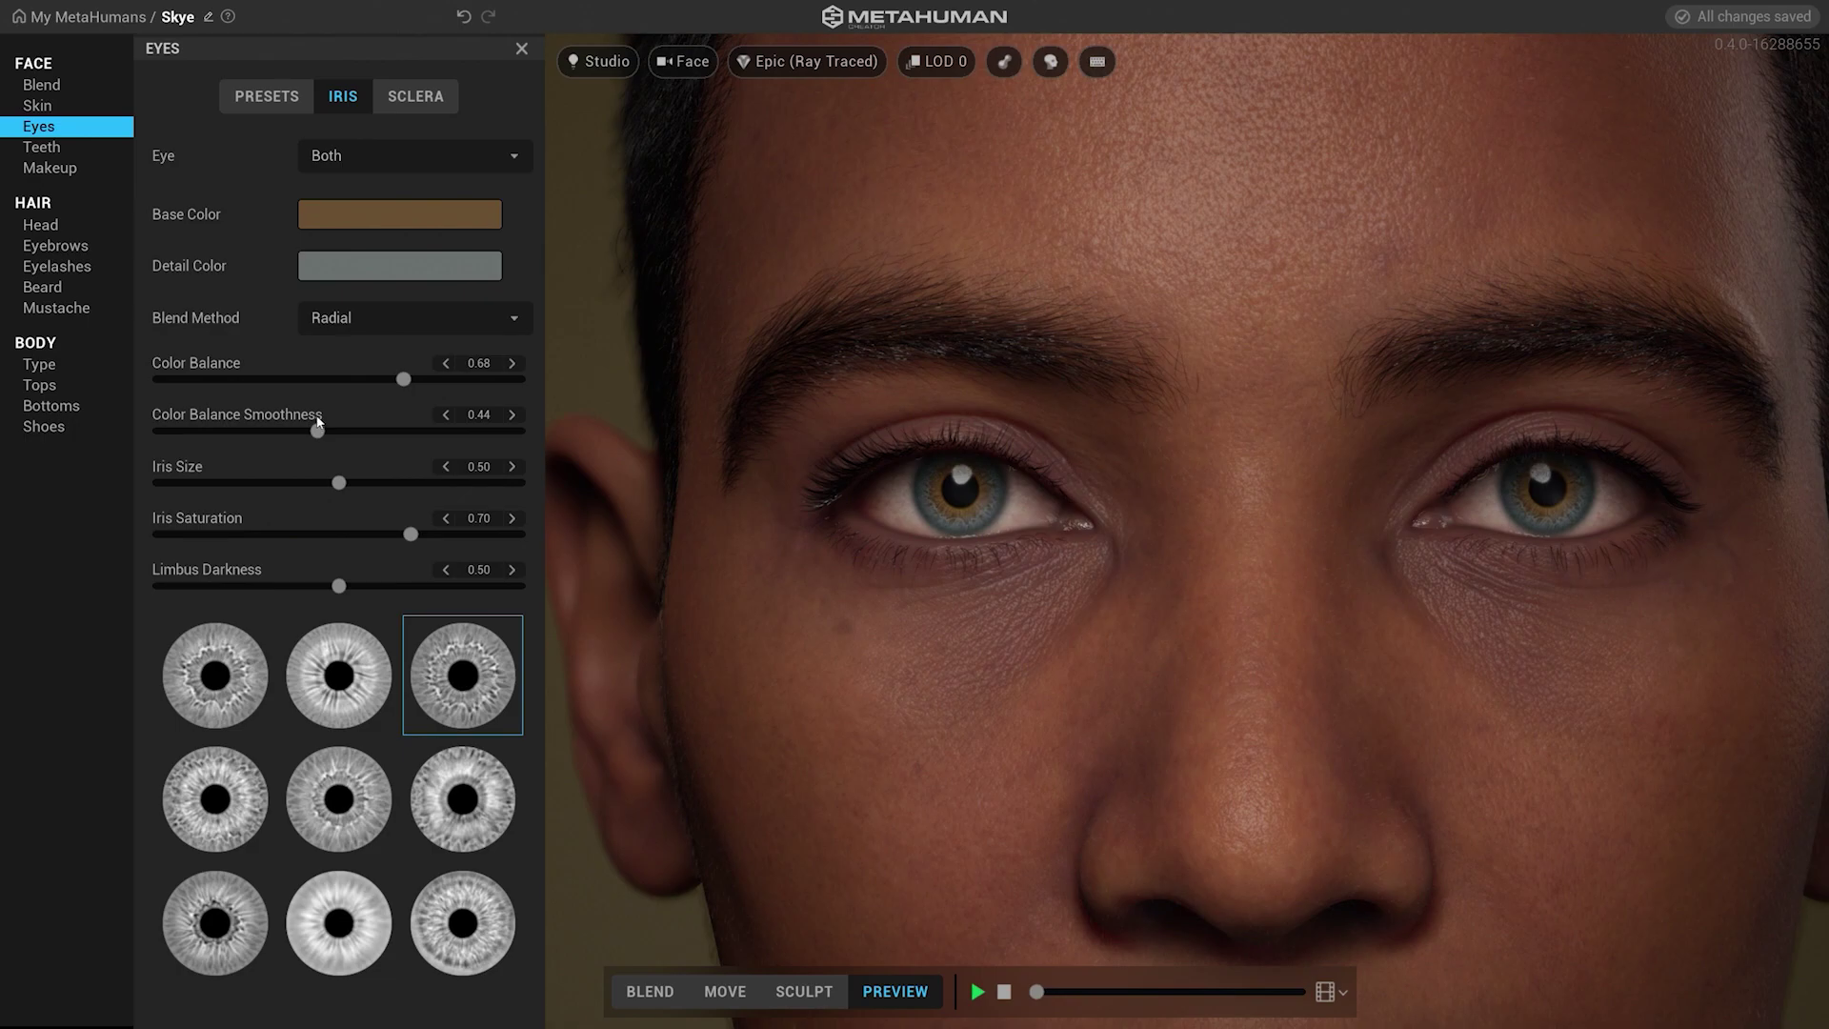
Vary the iris color balance and its smoothness for both eyes while trying different blend methods
left_click_drag(398, 379, 534, 401)
left_click_drag(392, 401, 328, 383)
left_click(355, 317)
left_click(340, 361)
left_click_drag(316, 381, 380, 381)
left_click(353, 326)
left_click(351, 335)
left_click_drag(275, 429, 453, 429)
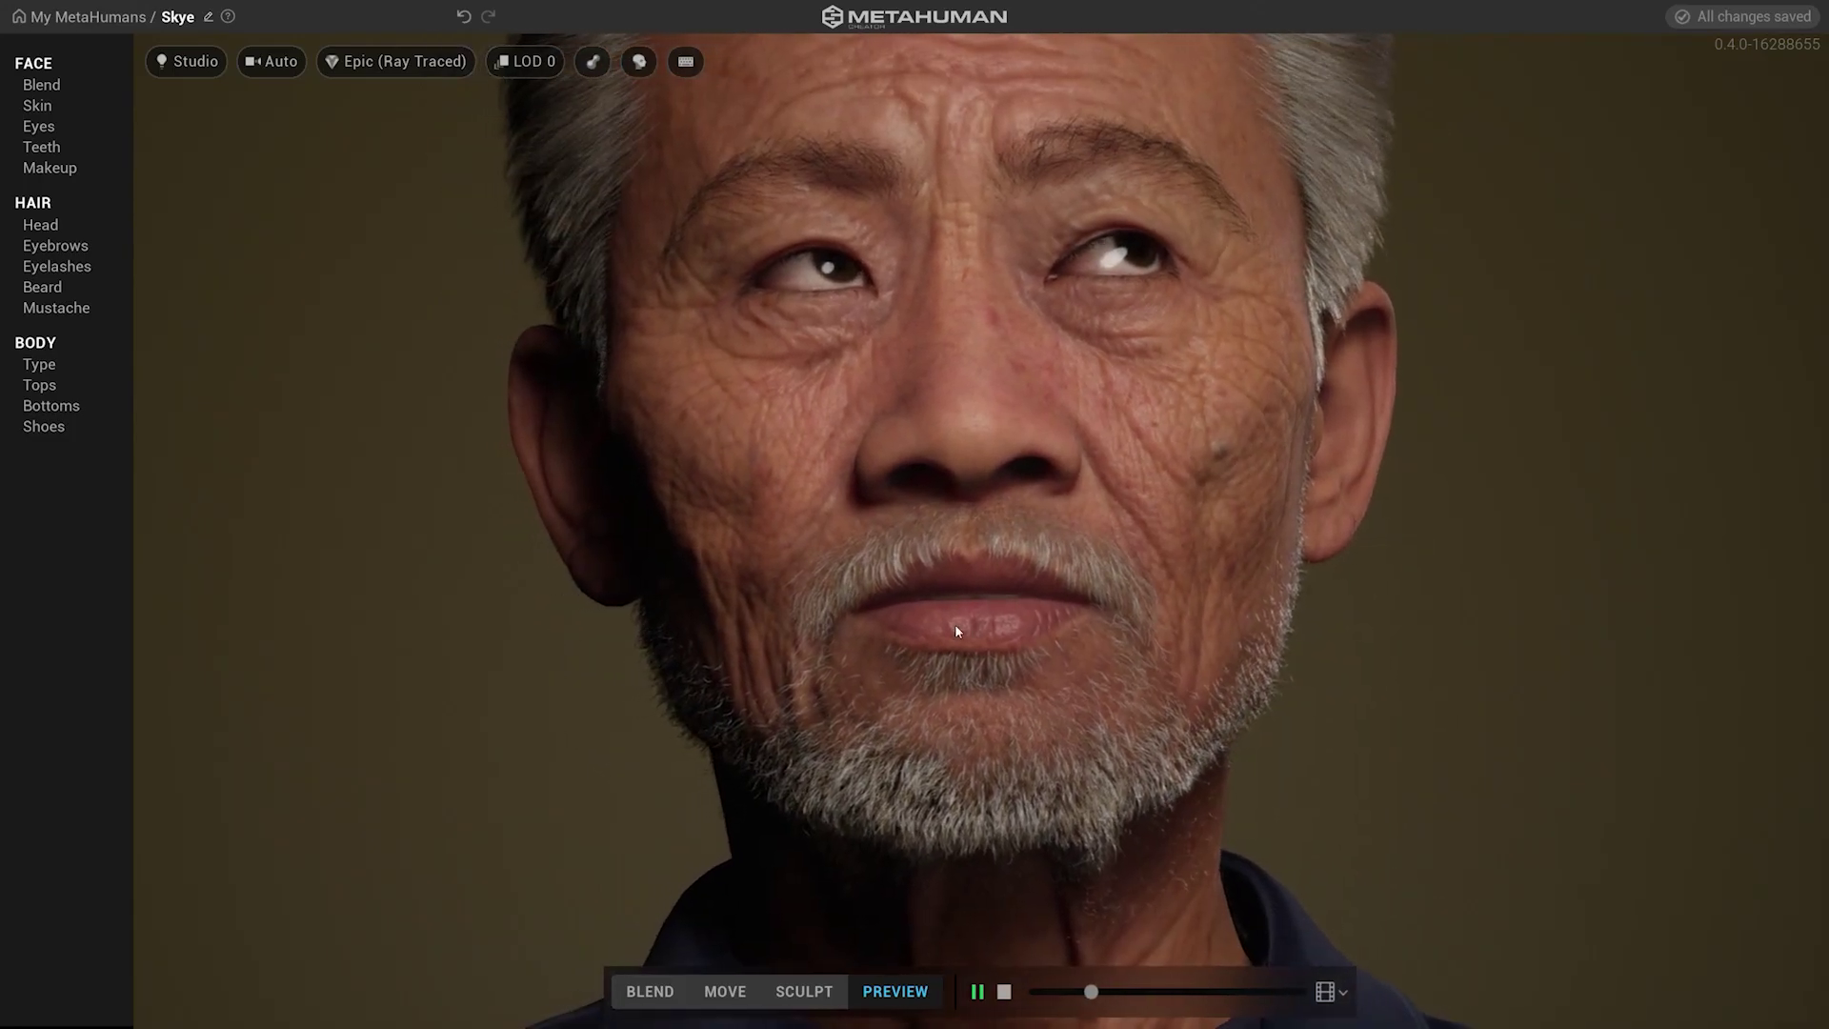
scroll(1258, 675, "down", 3)
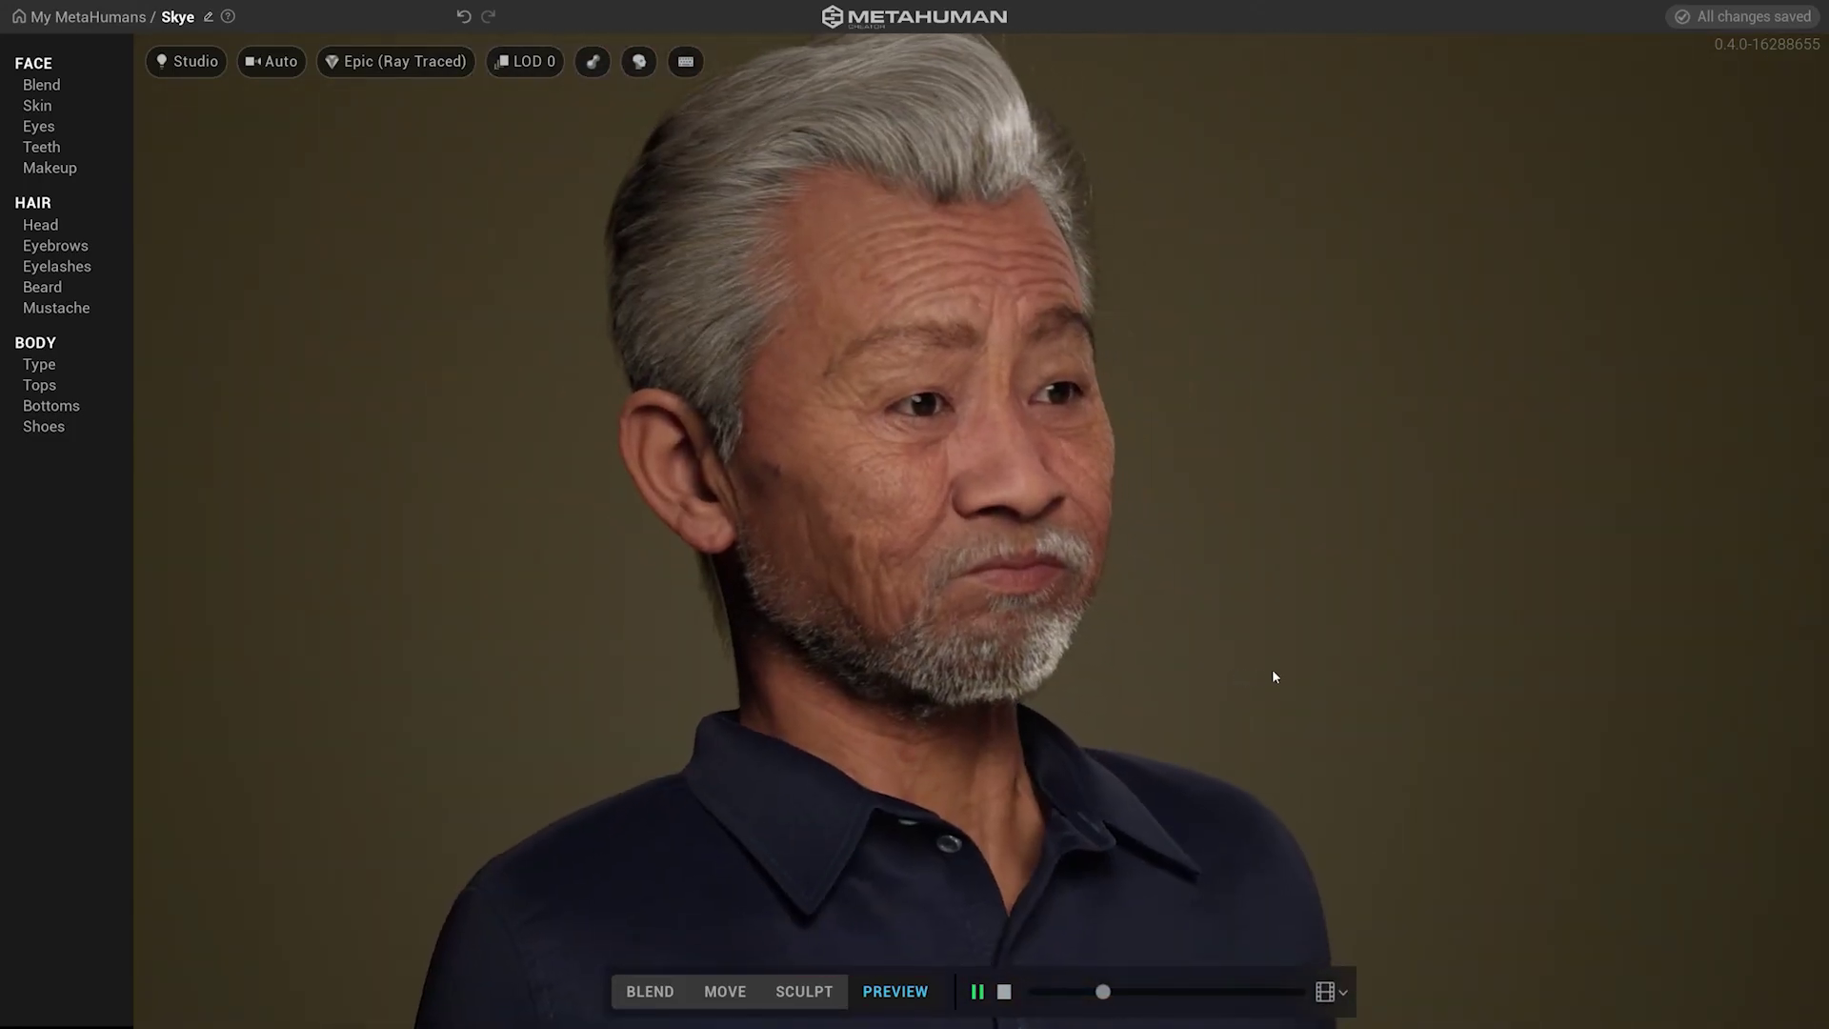